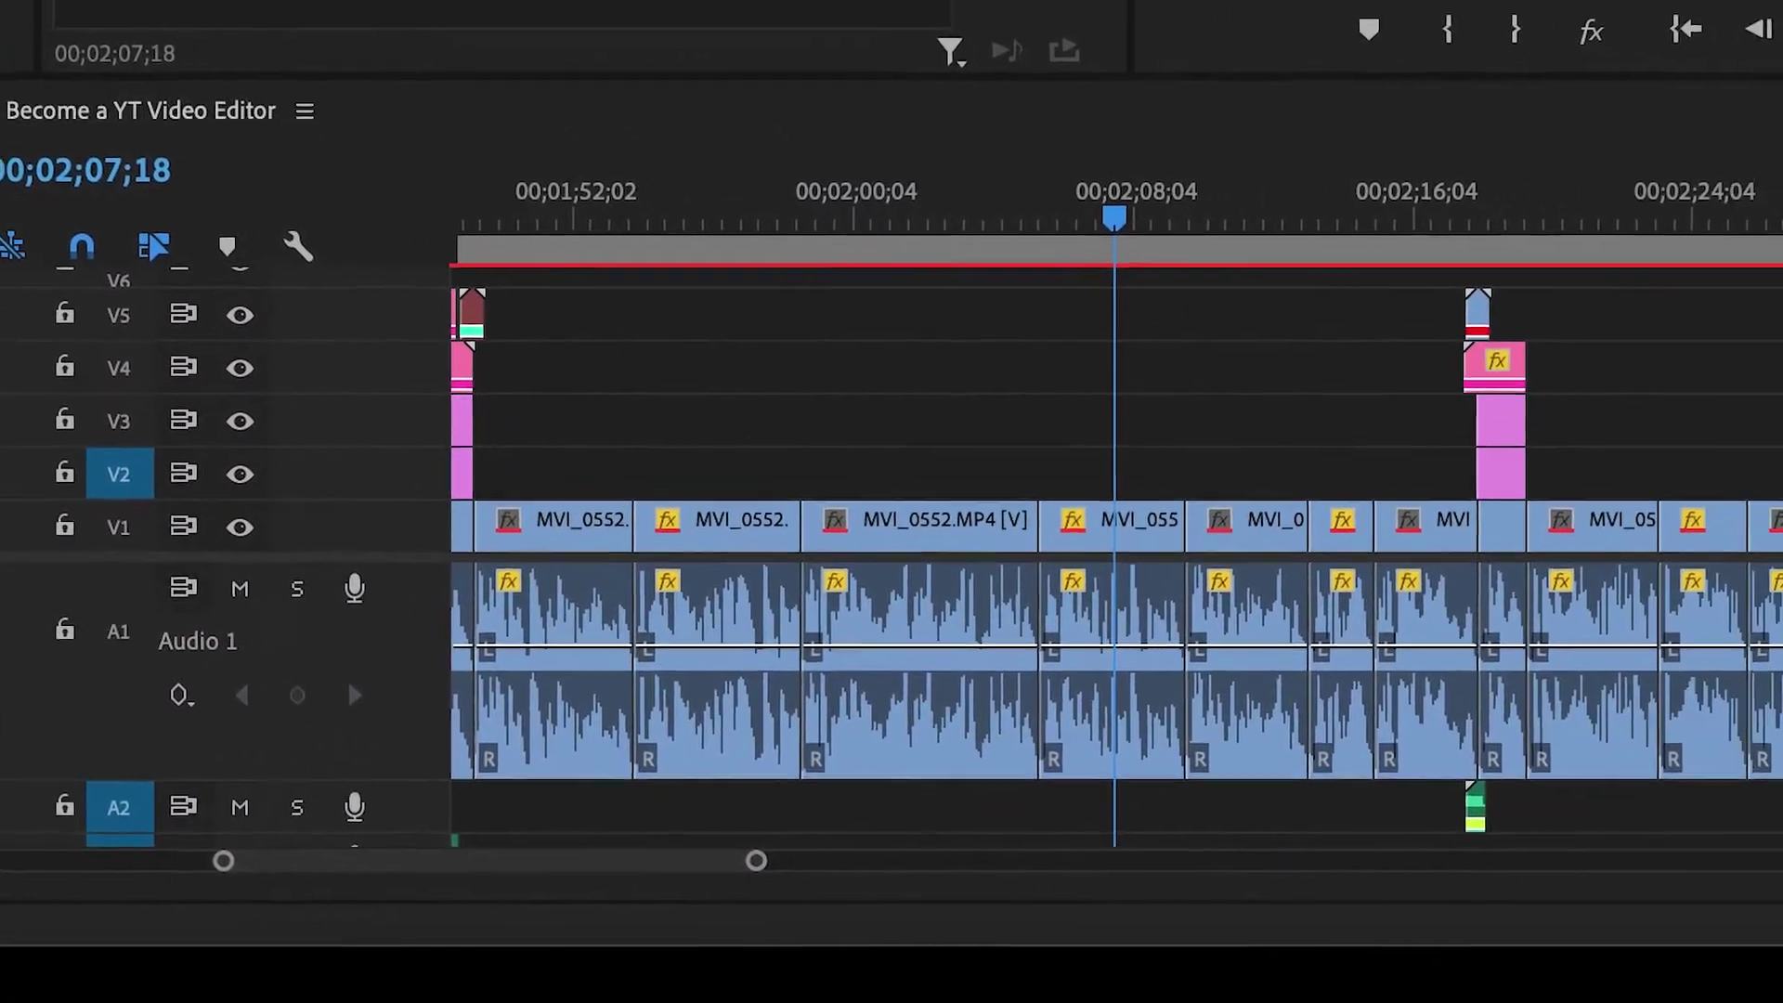
Step: Show the Lumetri Scopes waveform and bring the Project panel's contents to the front
left_click(1265, 122)
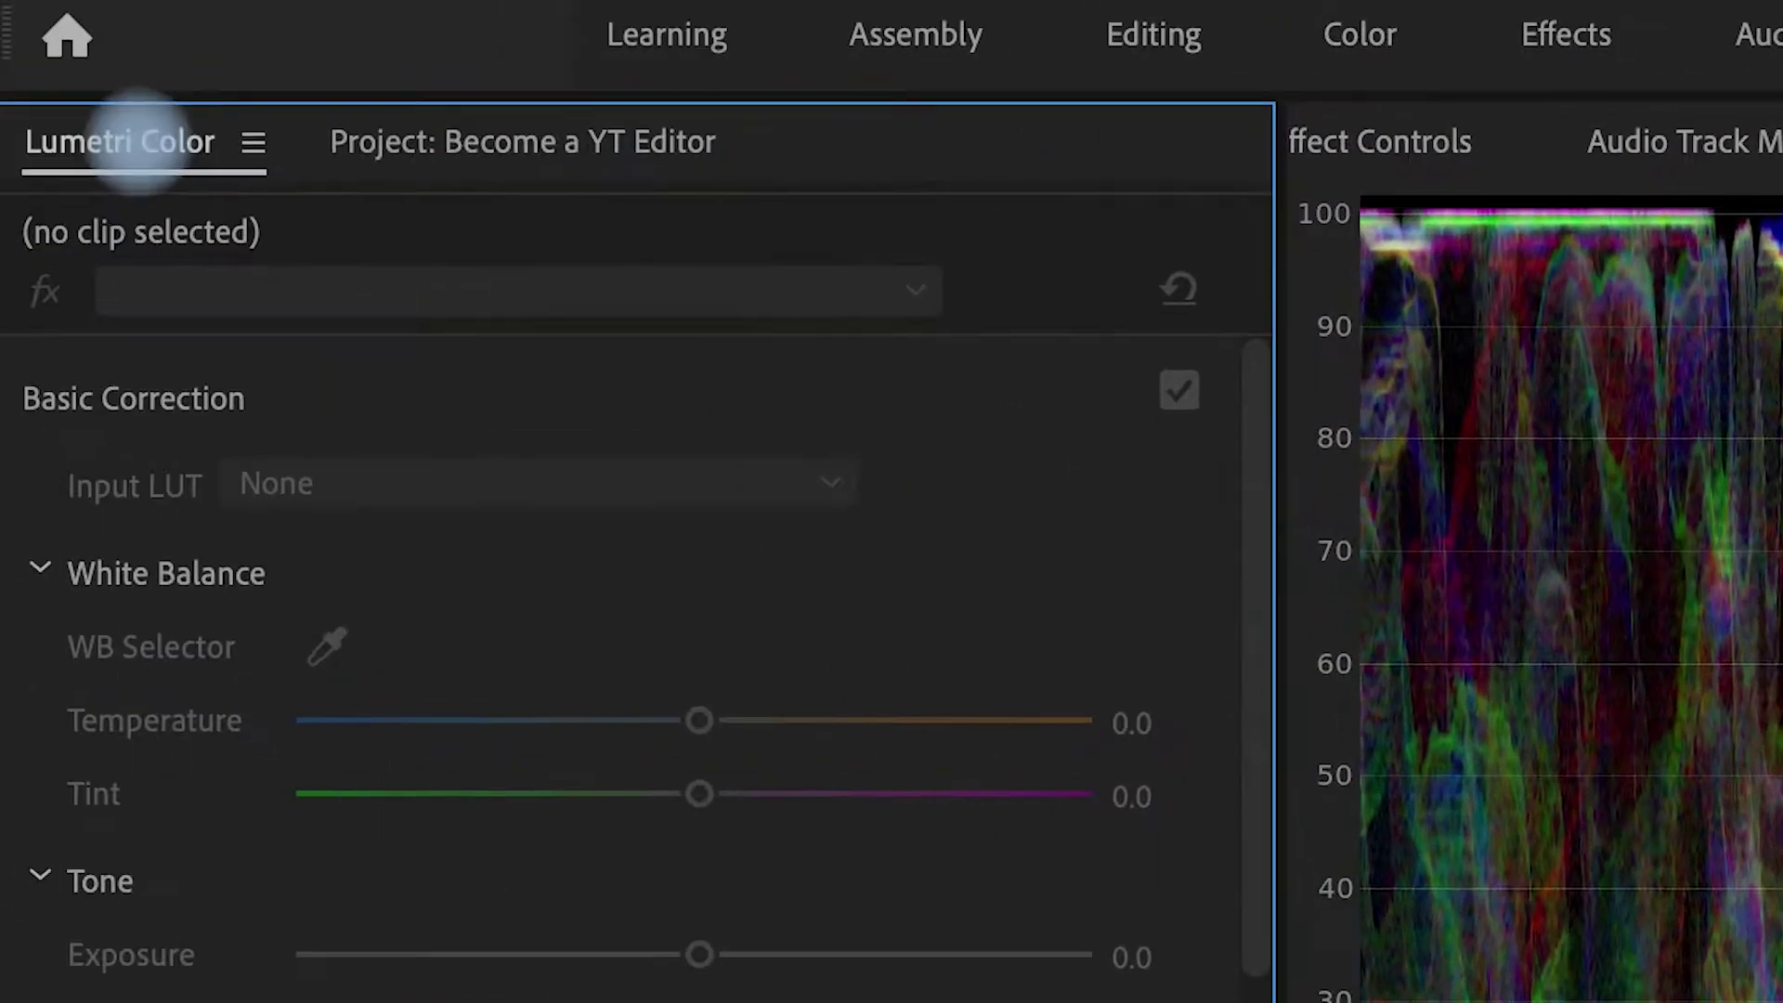
left_click(430, 140)
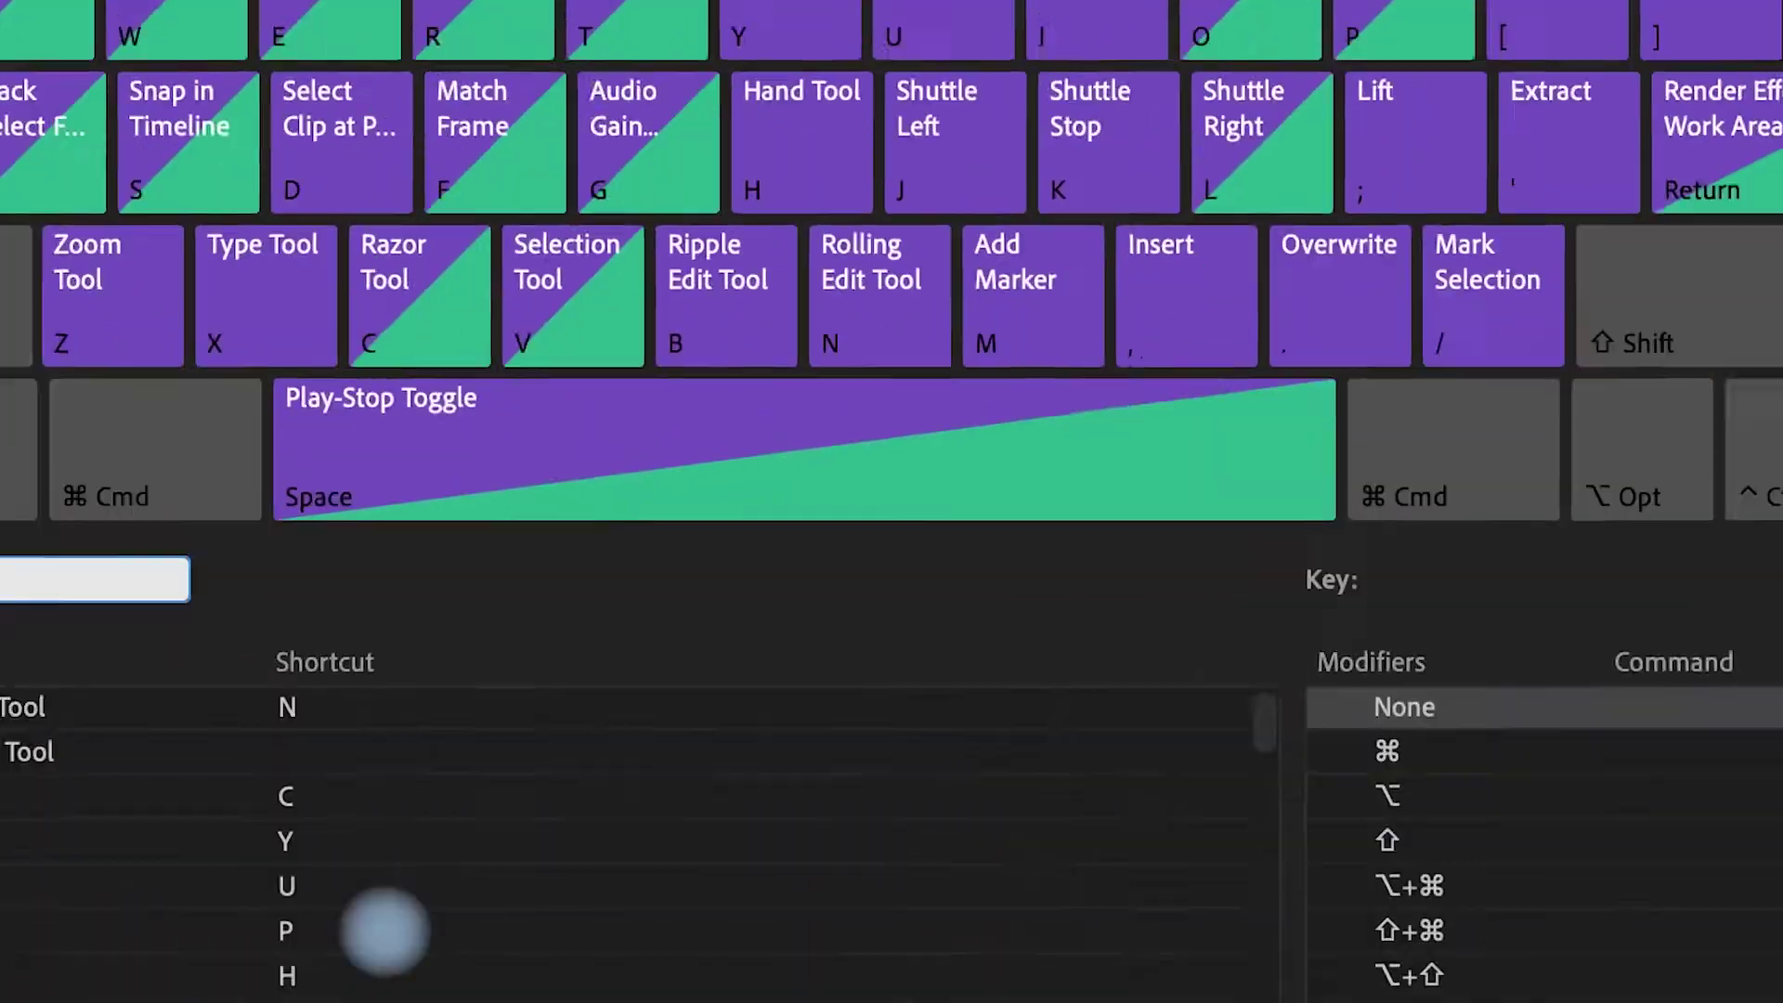
Step: Scroll the Keyboard Shortcuts command list to check the tool shortcuts and their keys
scroll(876, 657, "down", 5)
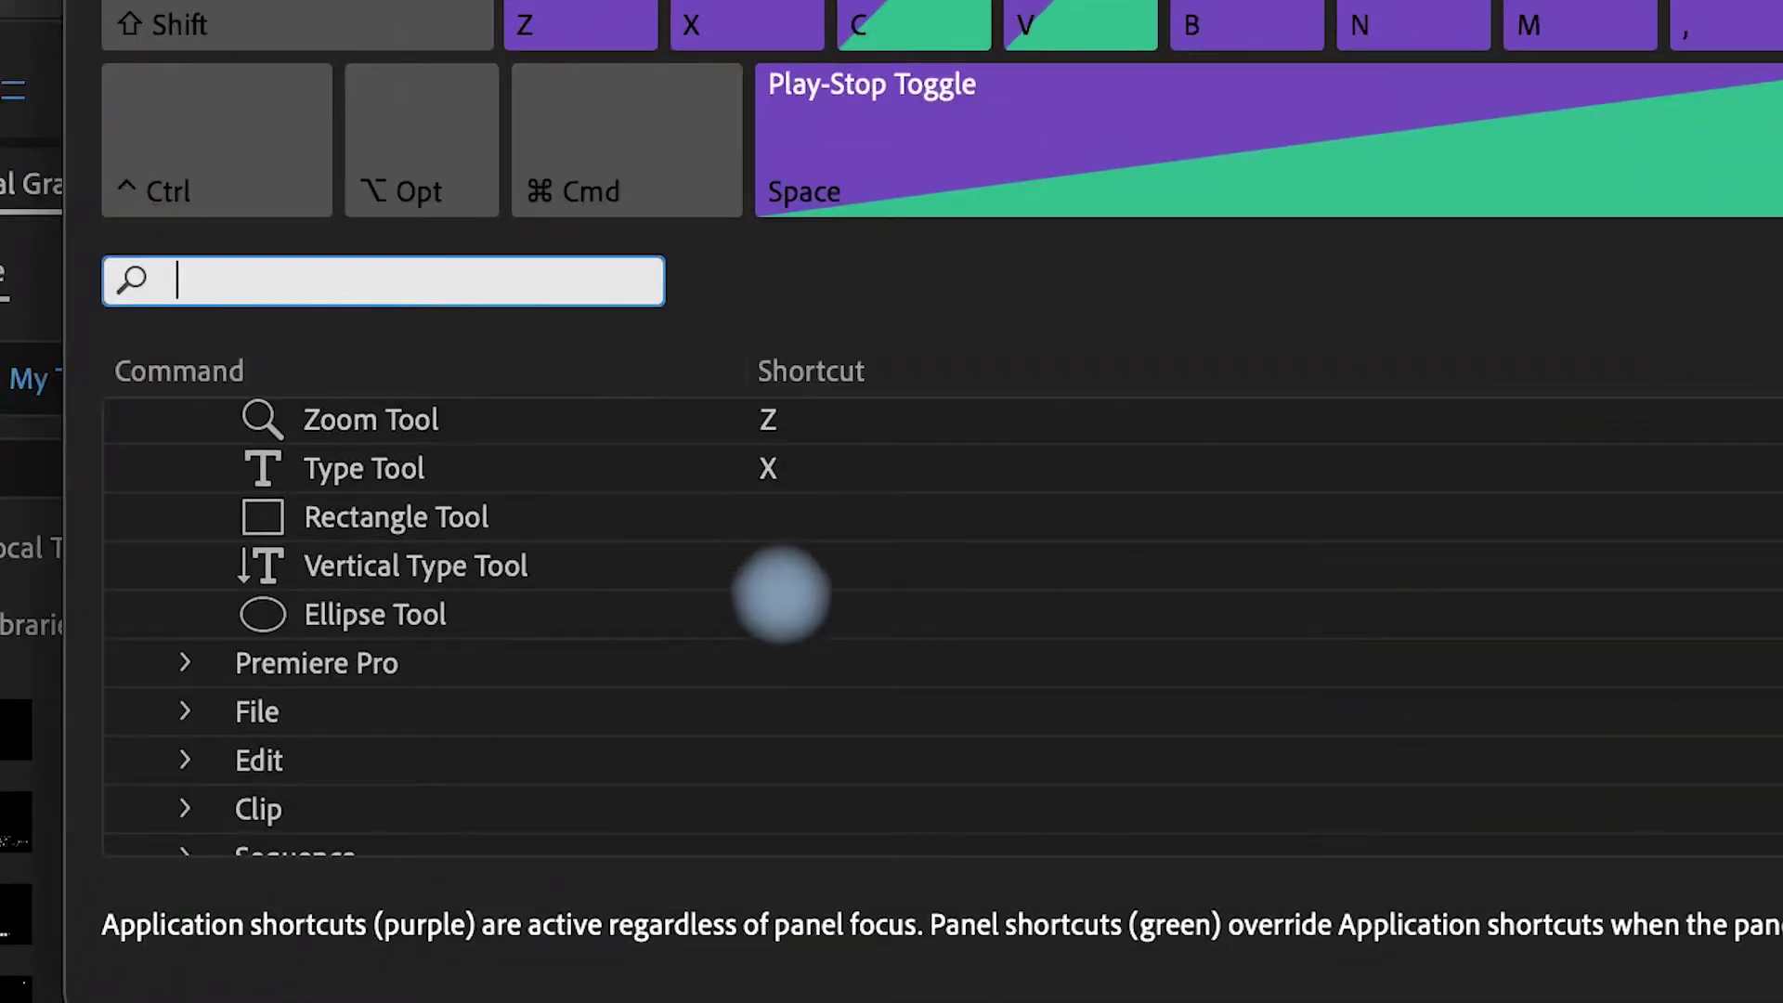
scroll(804, 561, "up", 5)
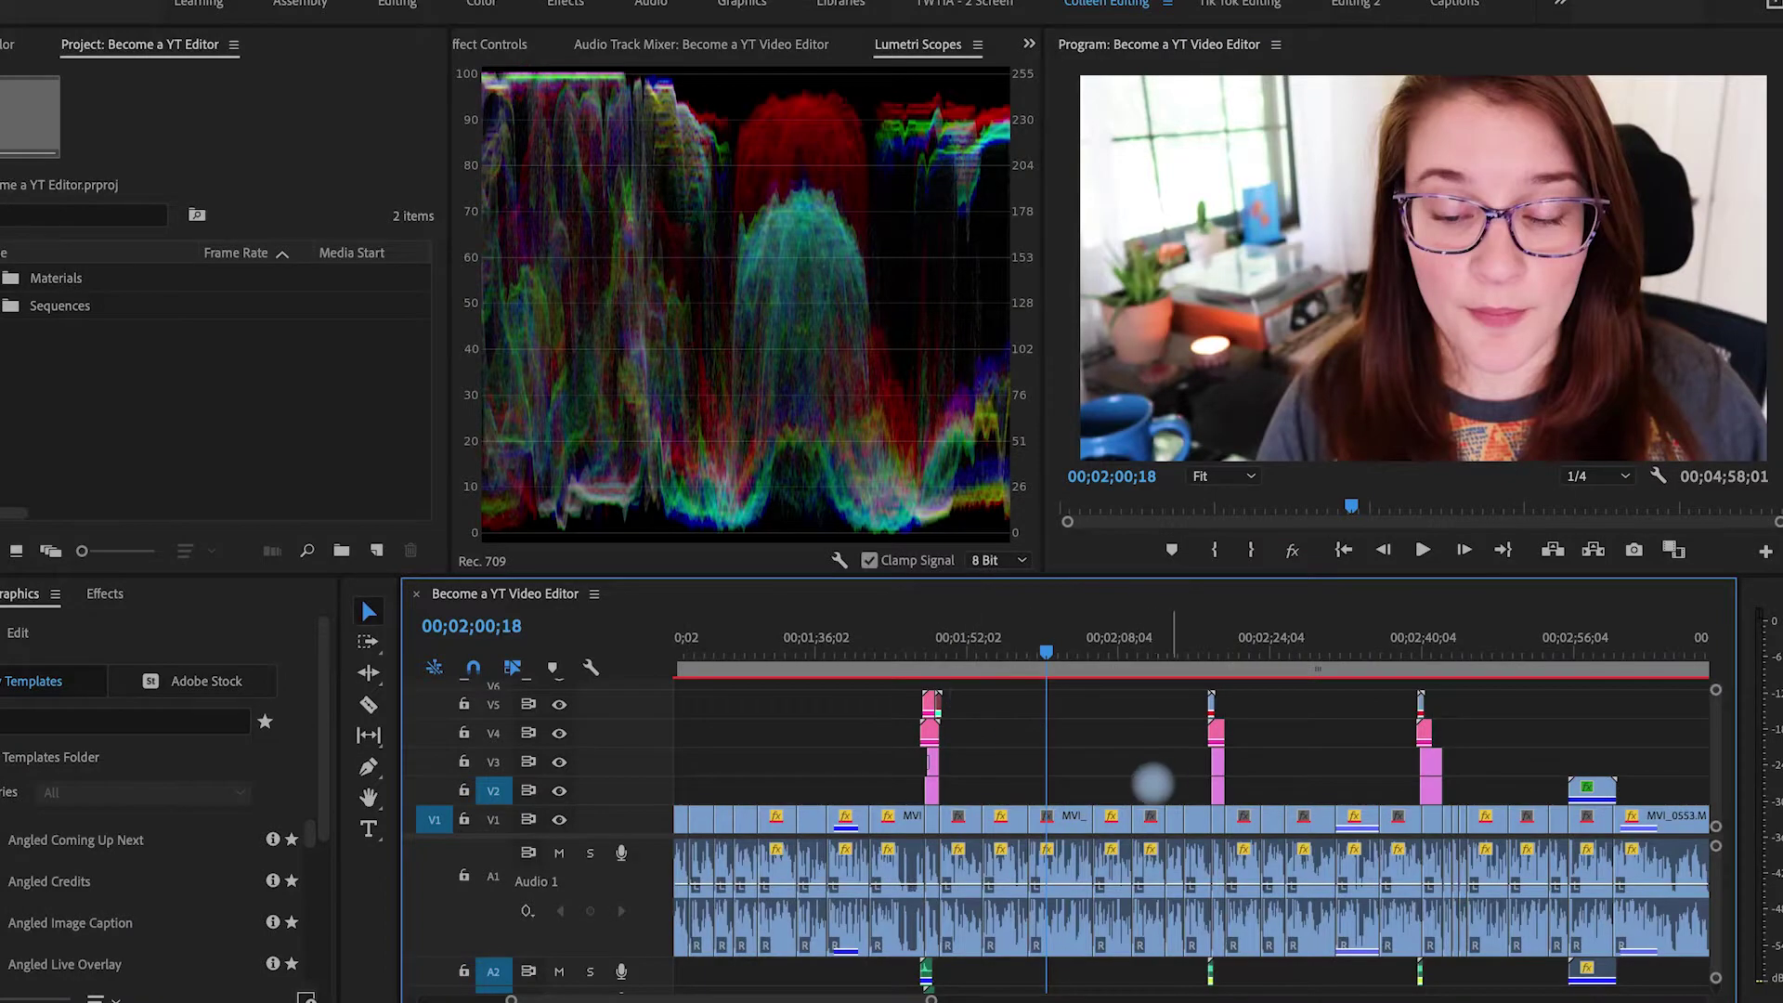
Step: Nest the five middle clips into Nested Sequence 01
scroll(1165, 783, "up", 3)
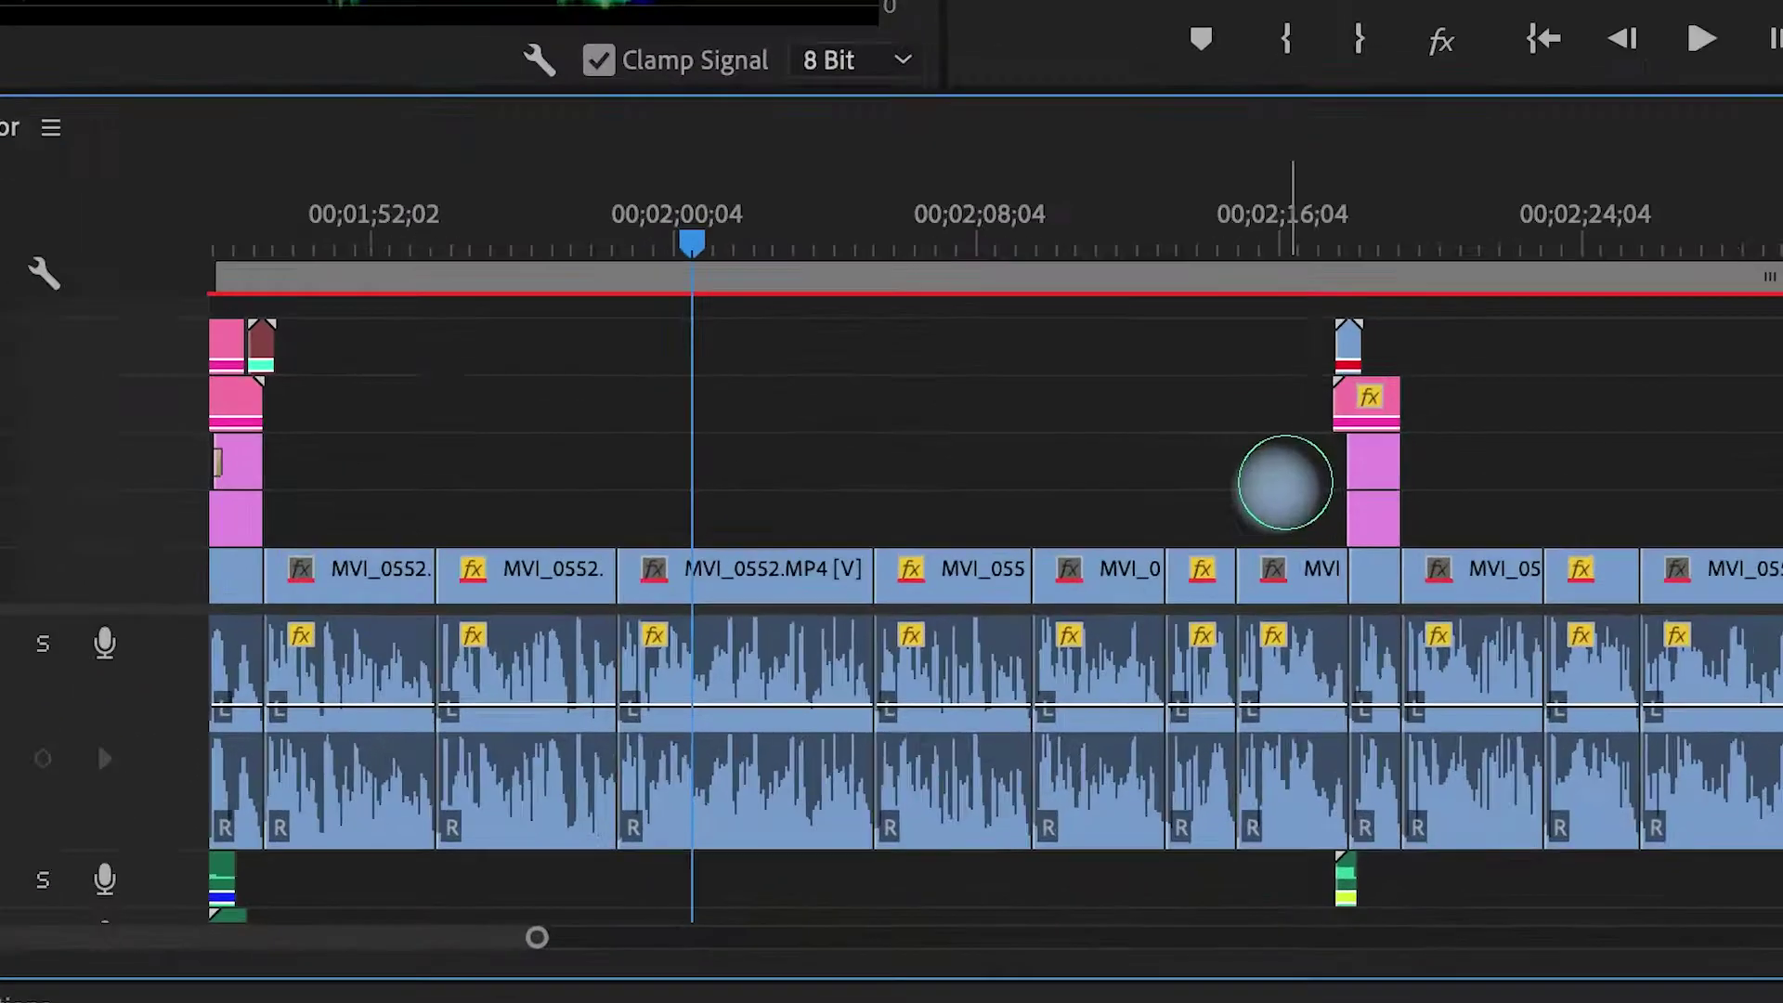
left_click_drag(1212, 769, 971, 815)
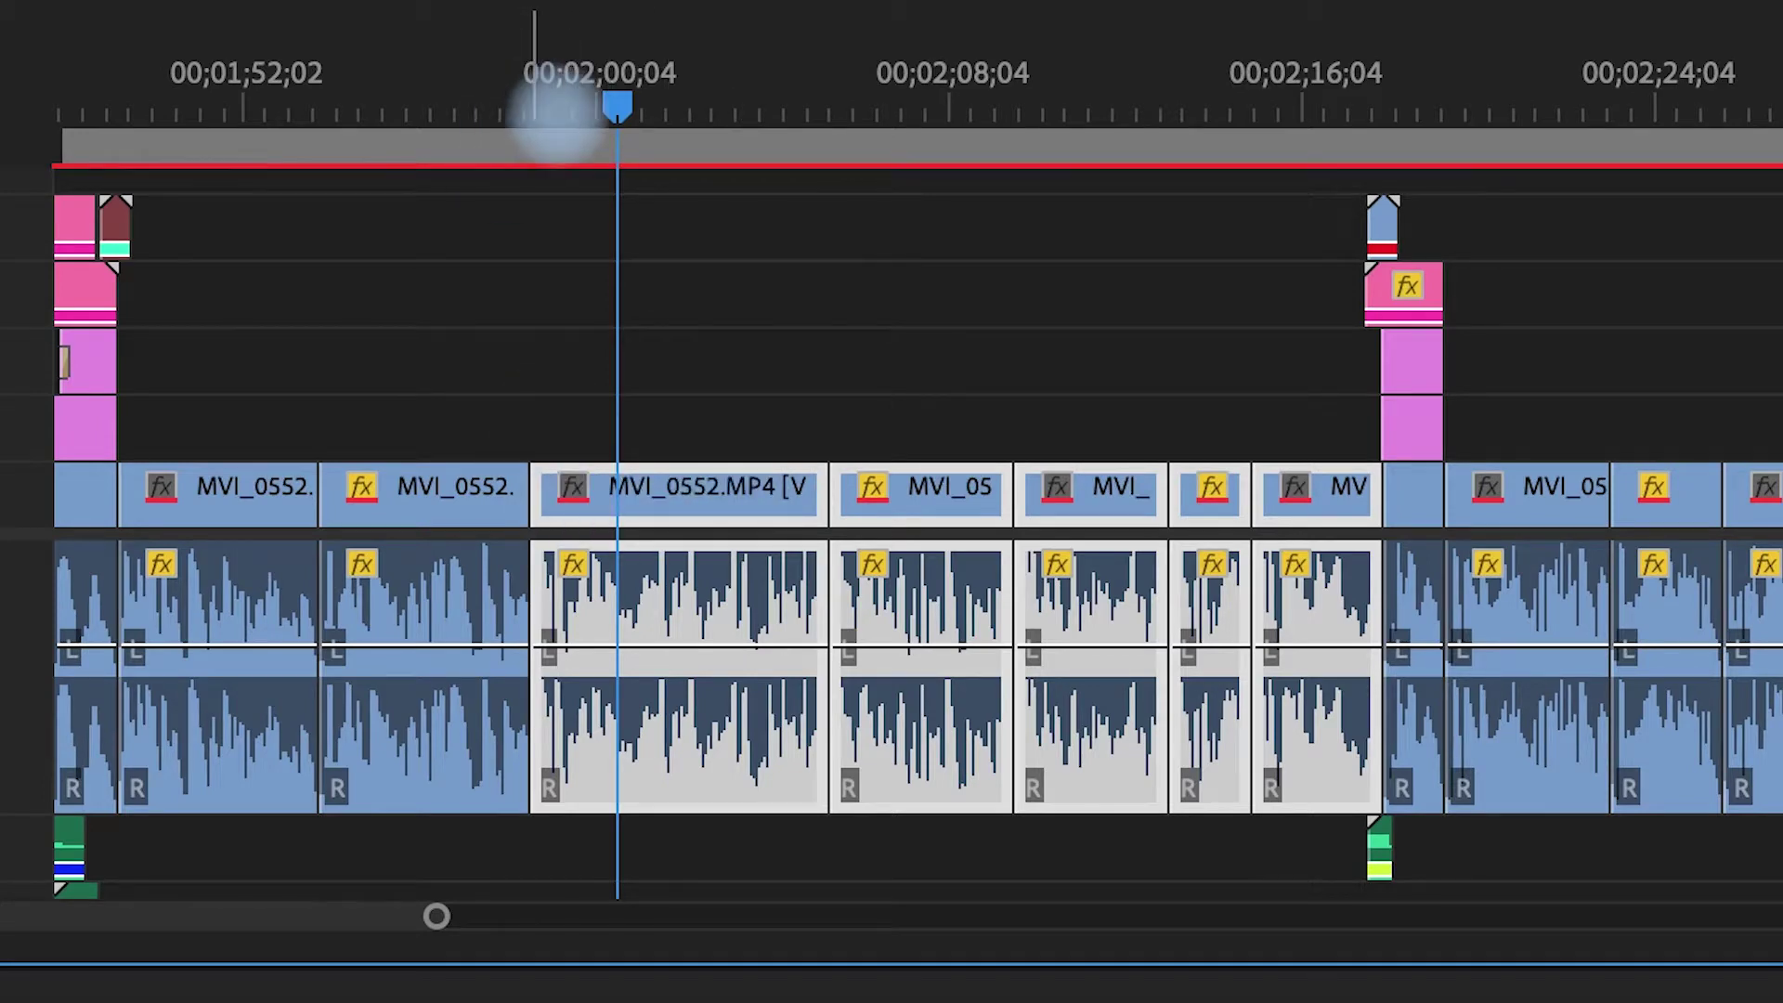
right_click(716, 470)
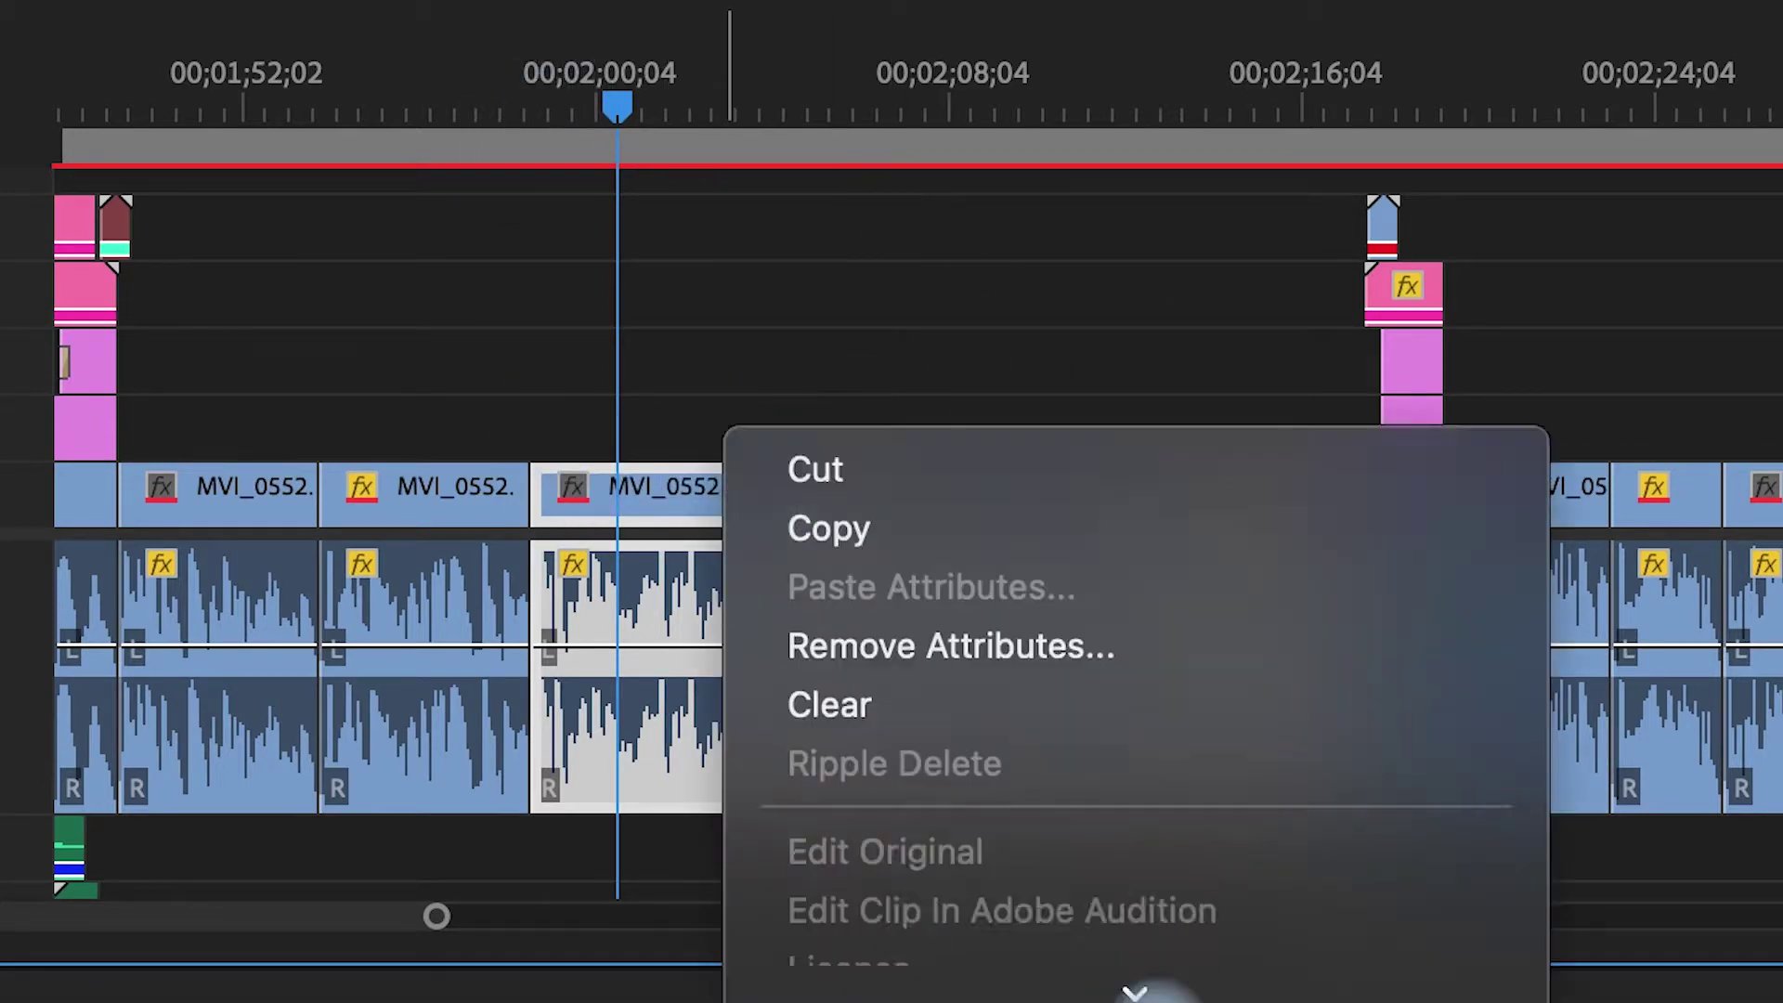
left_click(911, 466)
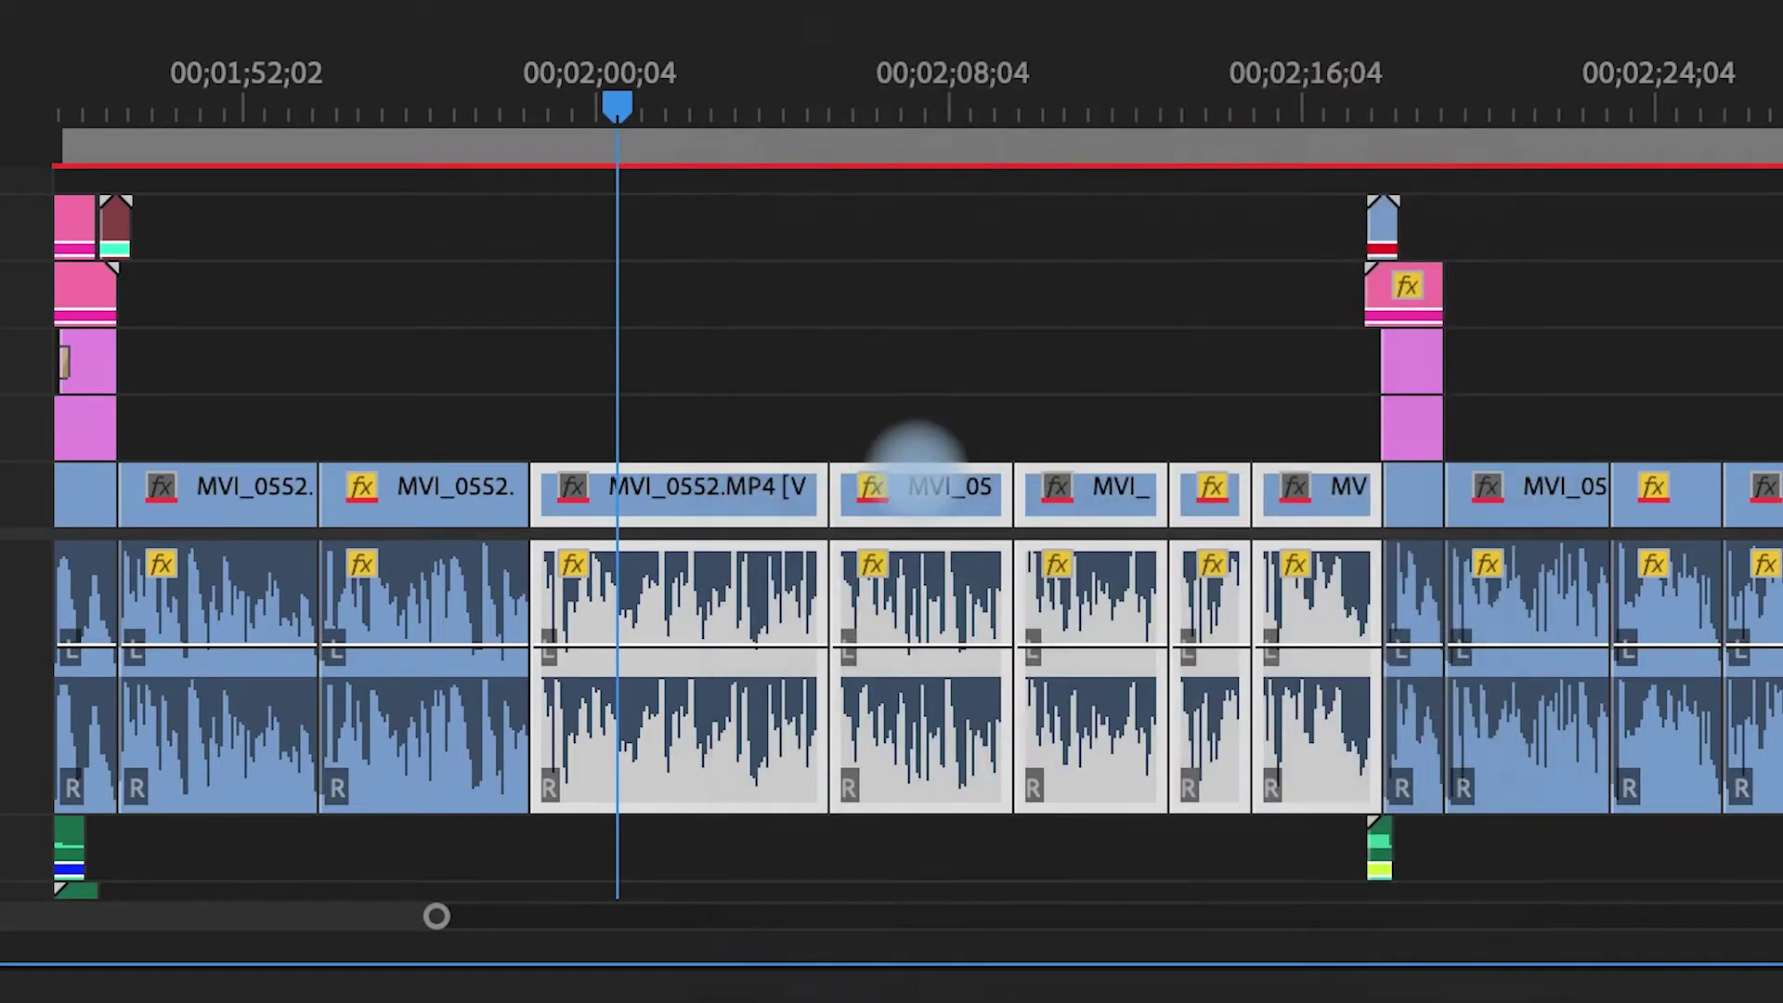
left_click(929, 603)
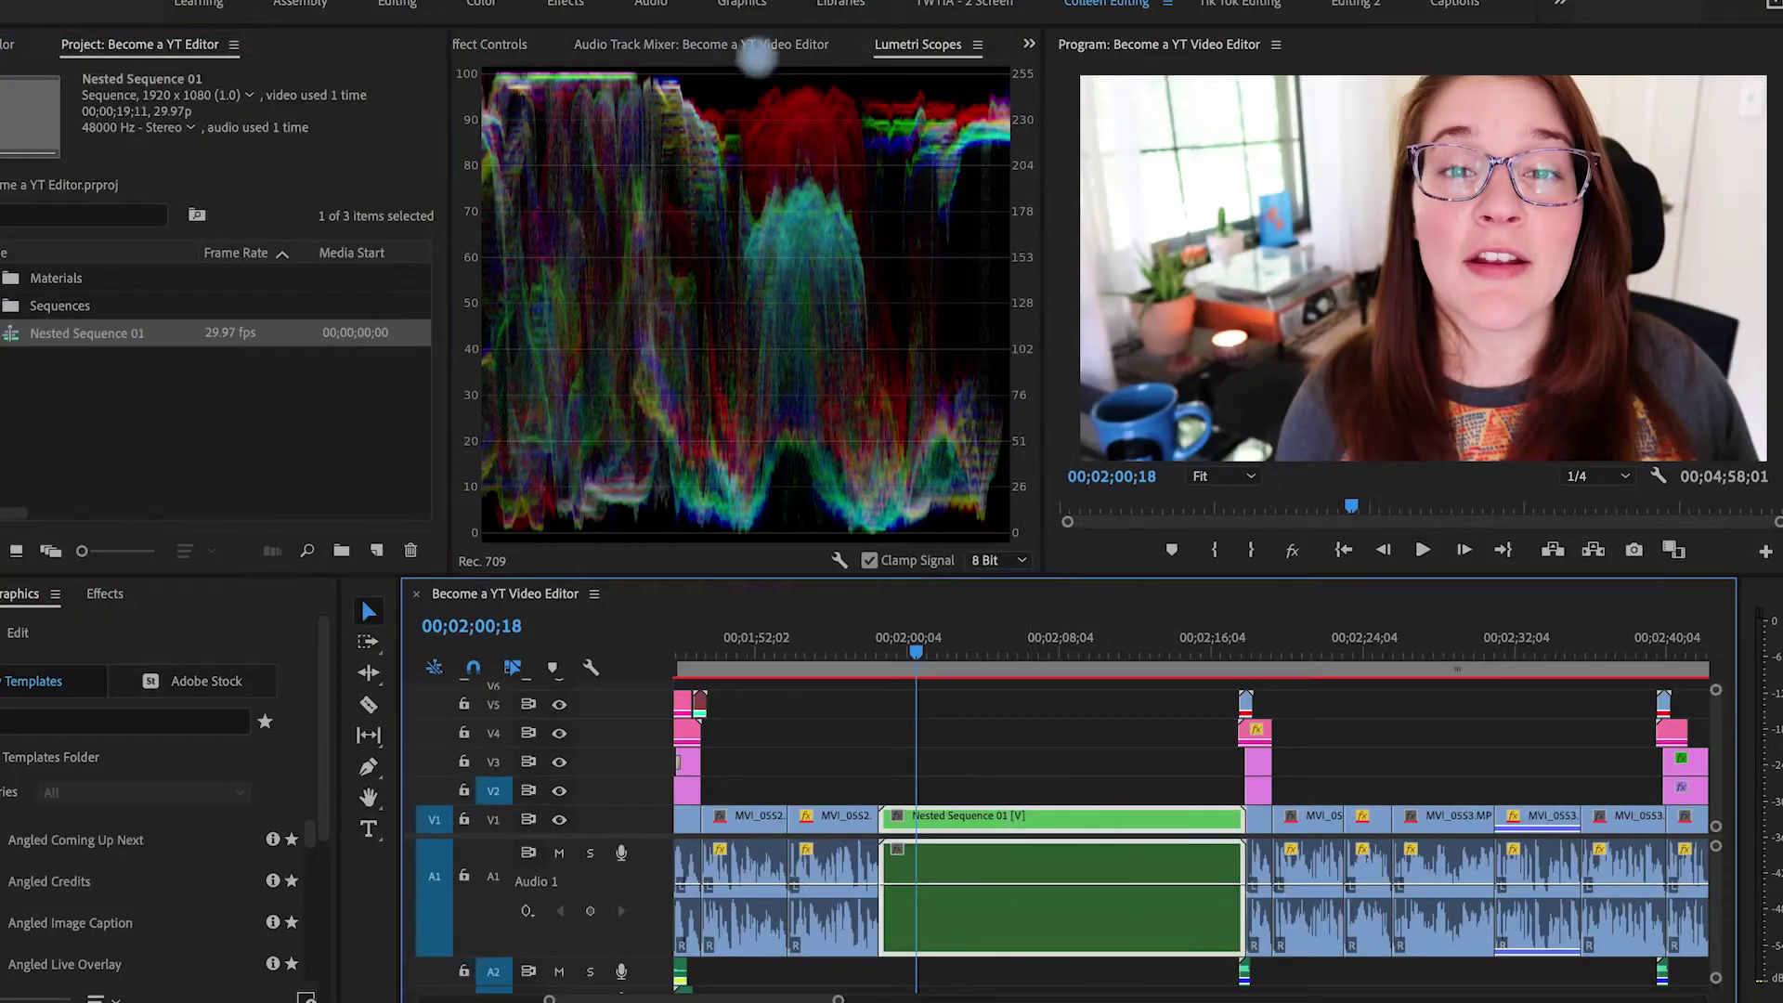
Step: Keyframe the nested clip's Position and Scale, punching Scale in to 120
left_click(509, 47)
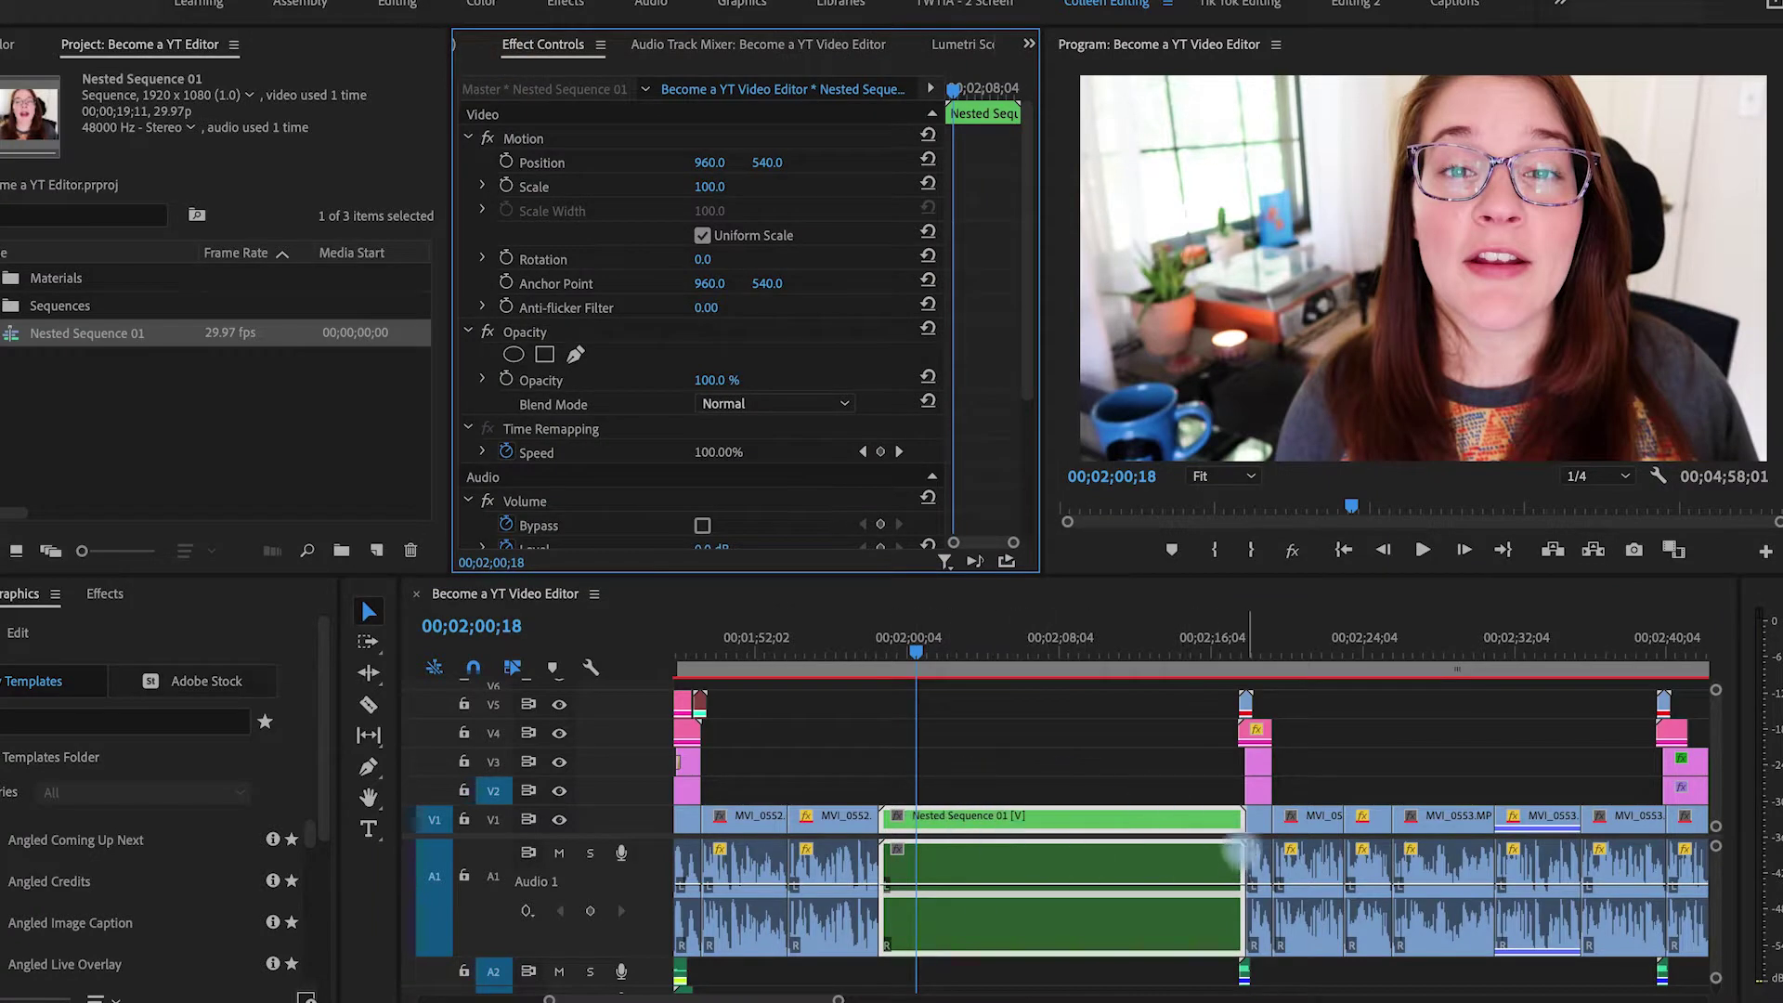
left_click(506, 162)
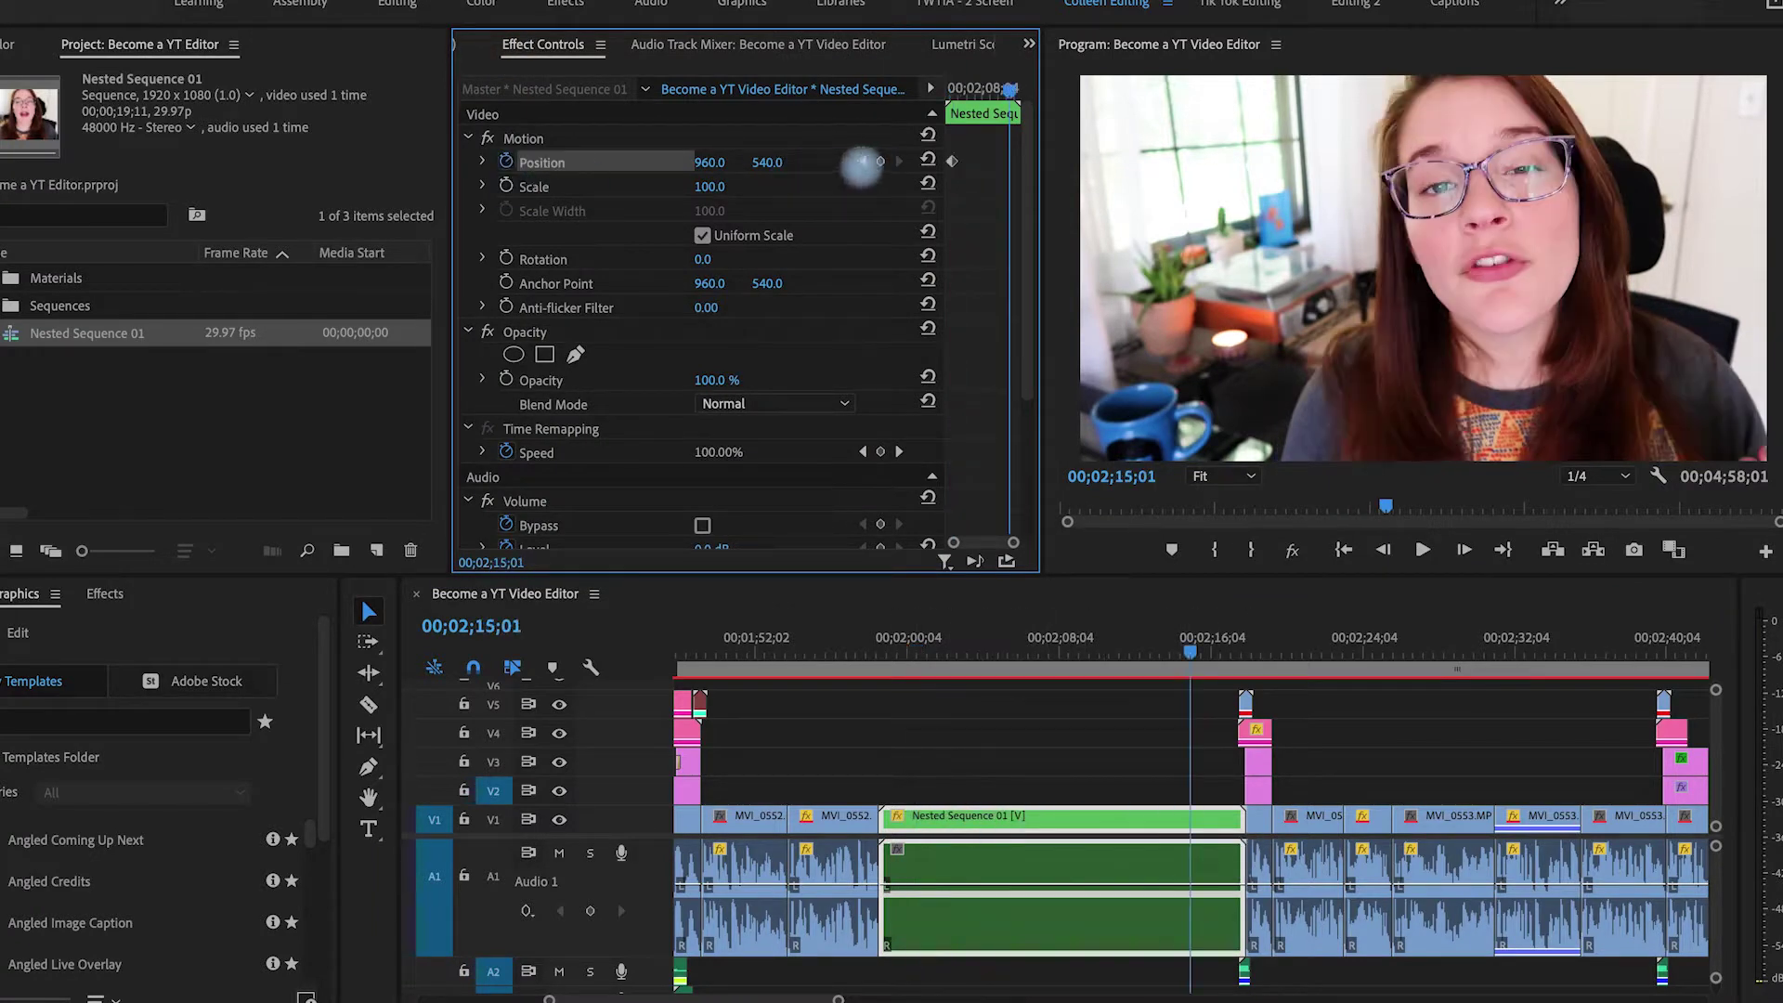
left_click(506, 186)
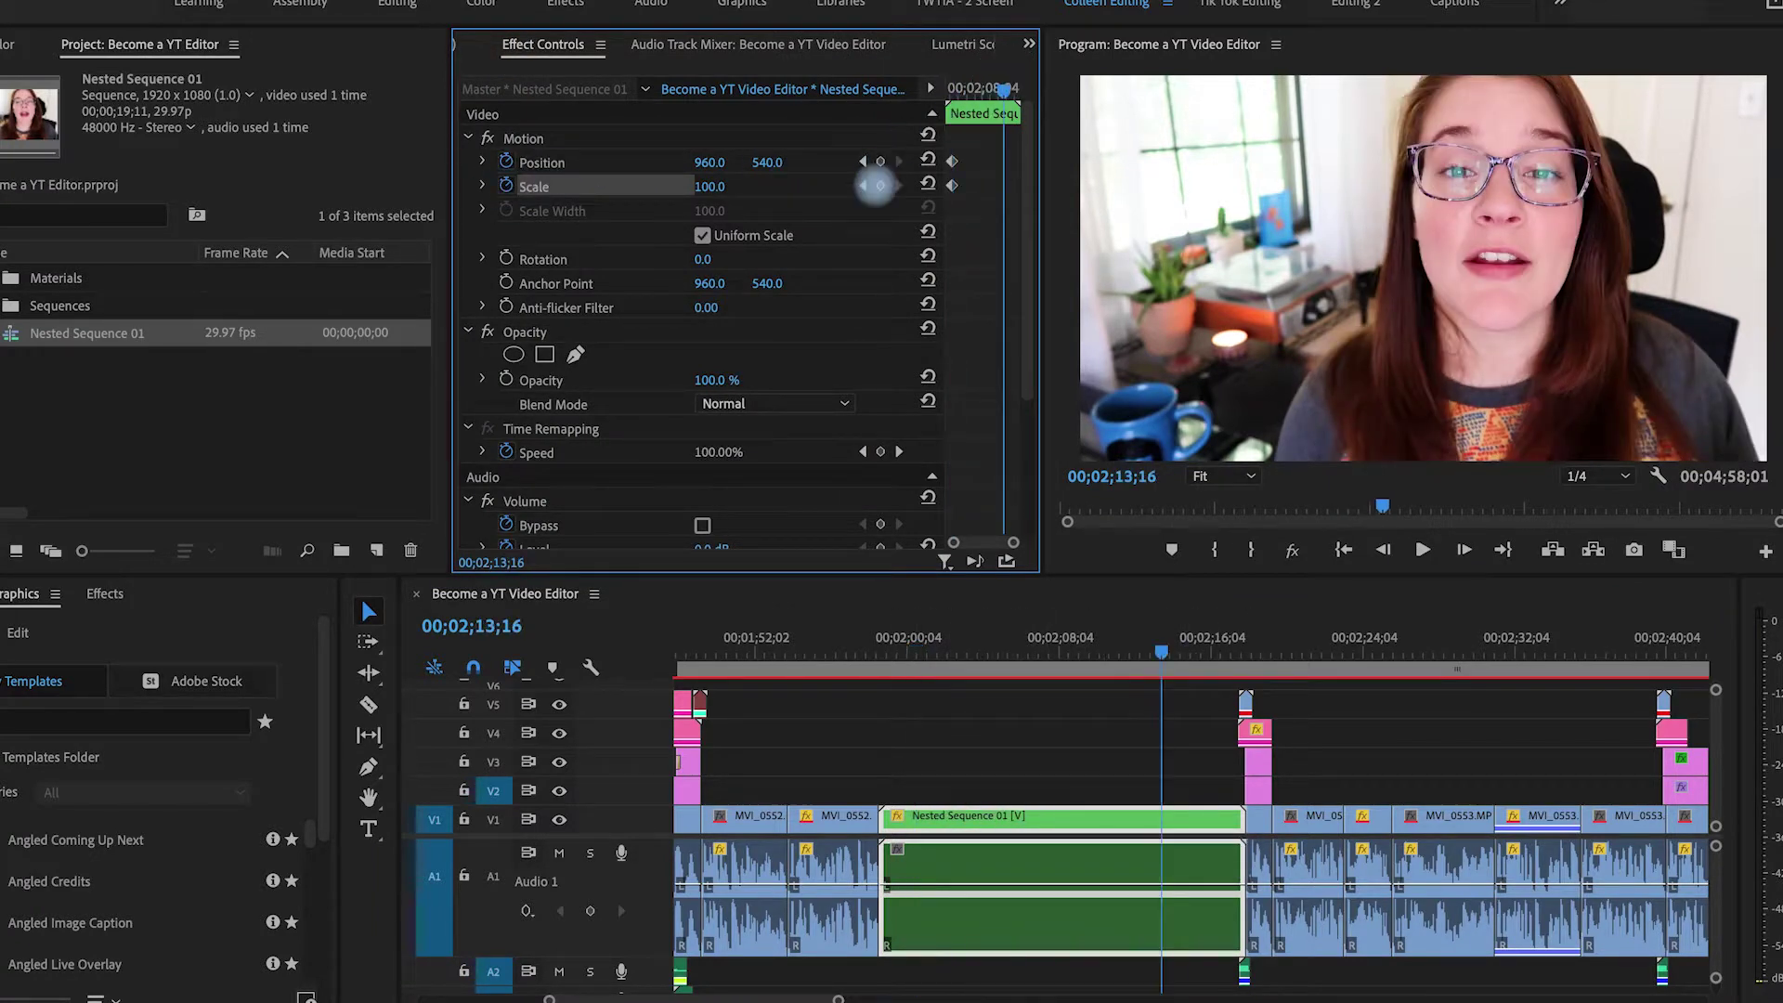
left_click(863, 162)
key("Return")
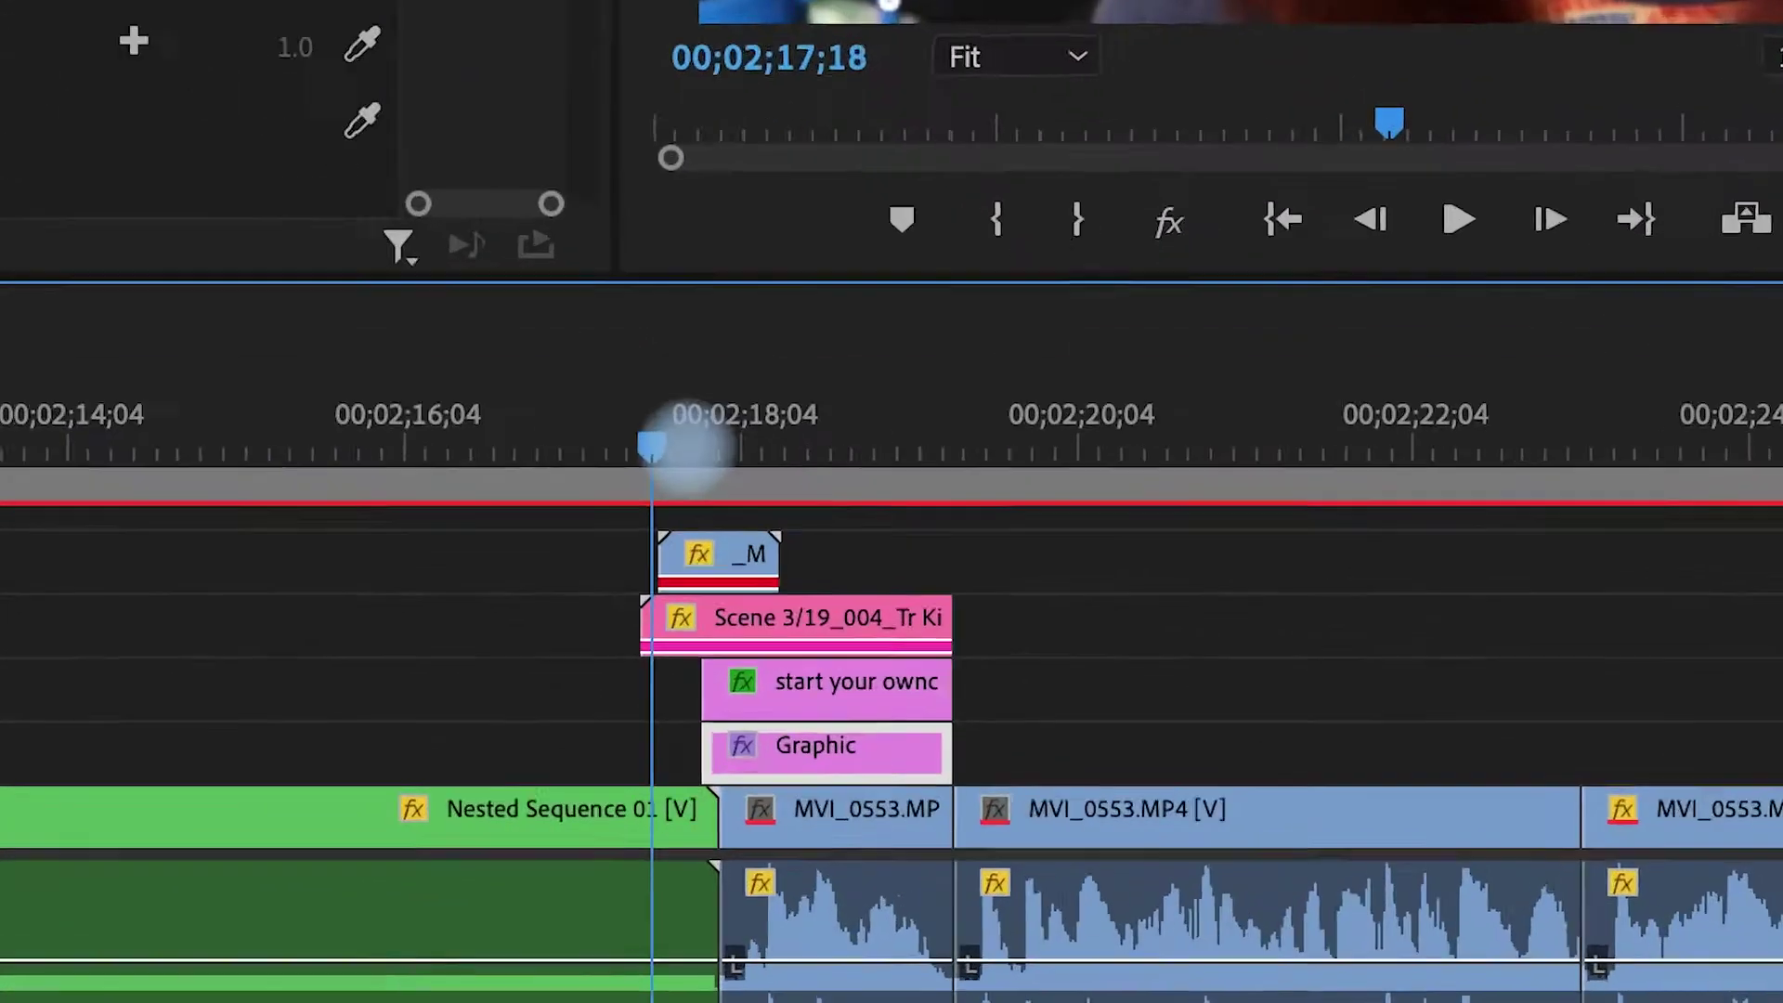
Step: Marquee-select the _M and Scene overlay clips near 00;02;17;19 above the nested sequence's end
mouse_move(687, 448)
left_mouse_down()
mouse_move(899, 446)
mouse_move(664, 445)
left_mouse_up()
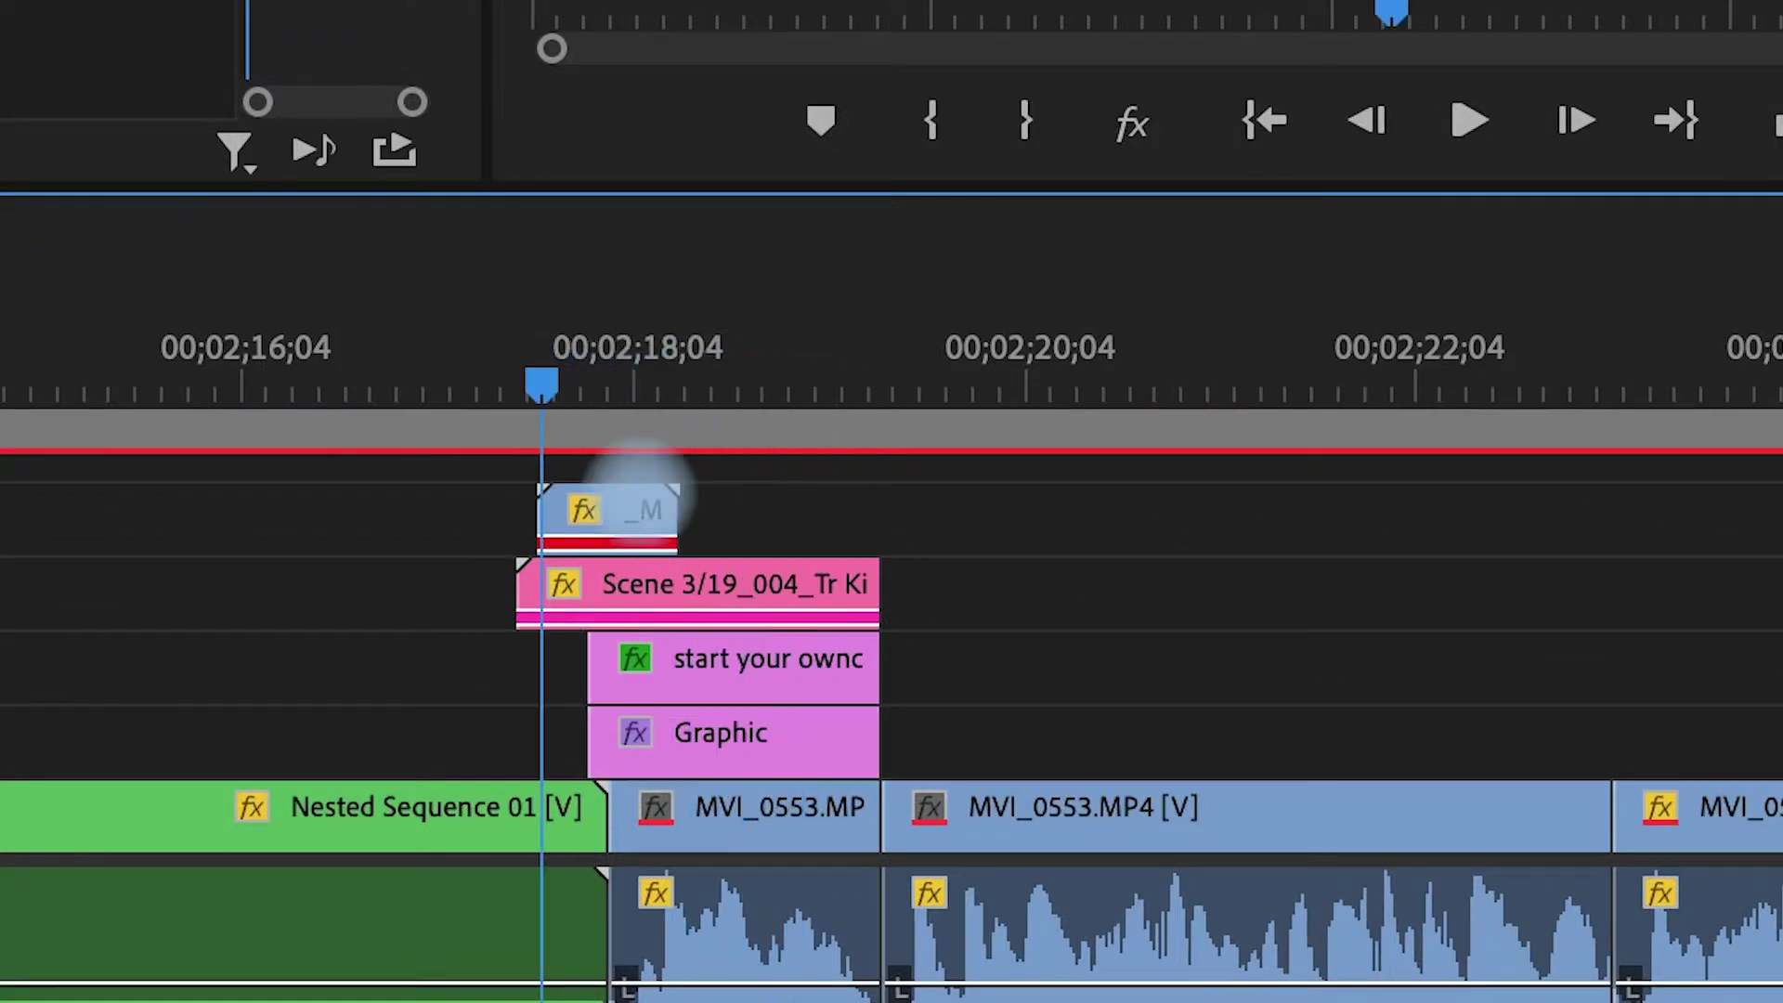
left_click_drag(956, 454, 595, 577)
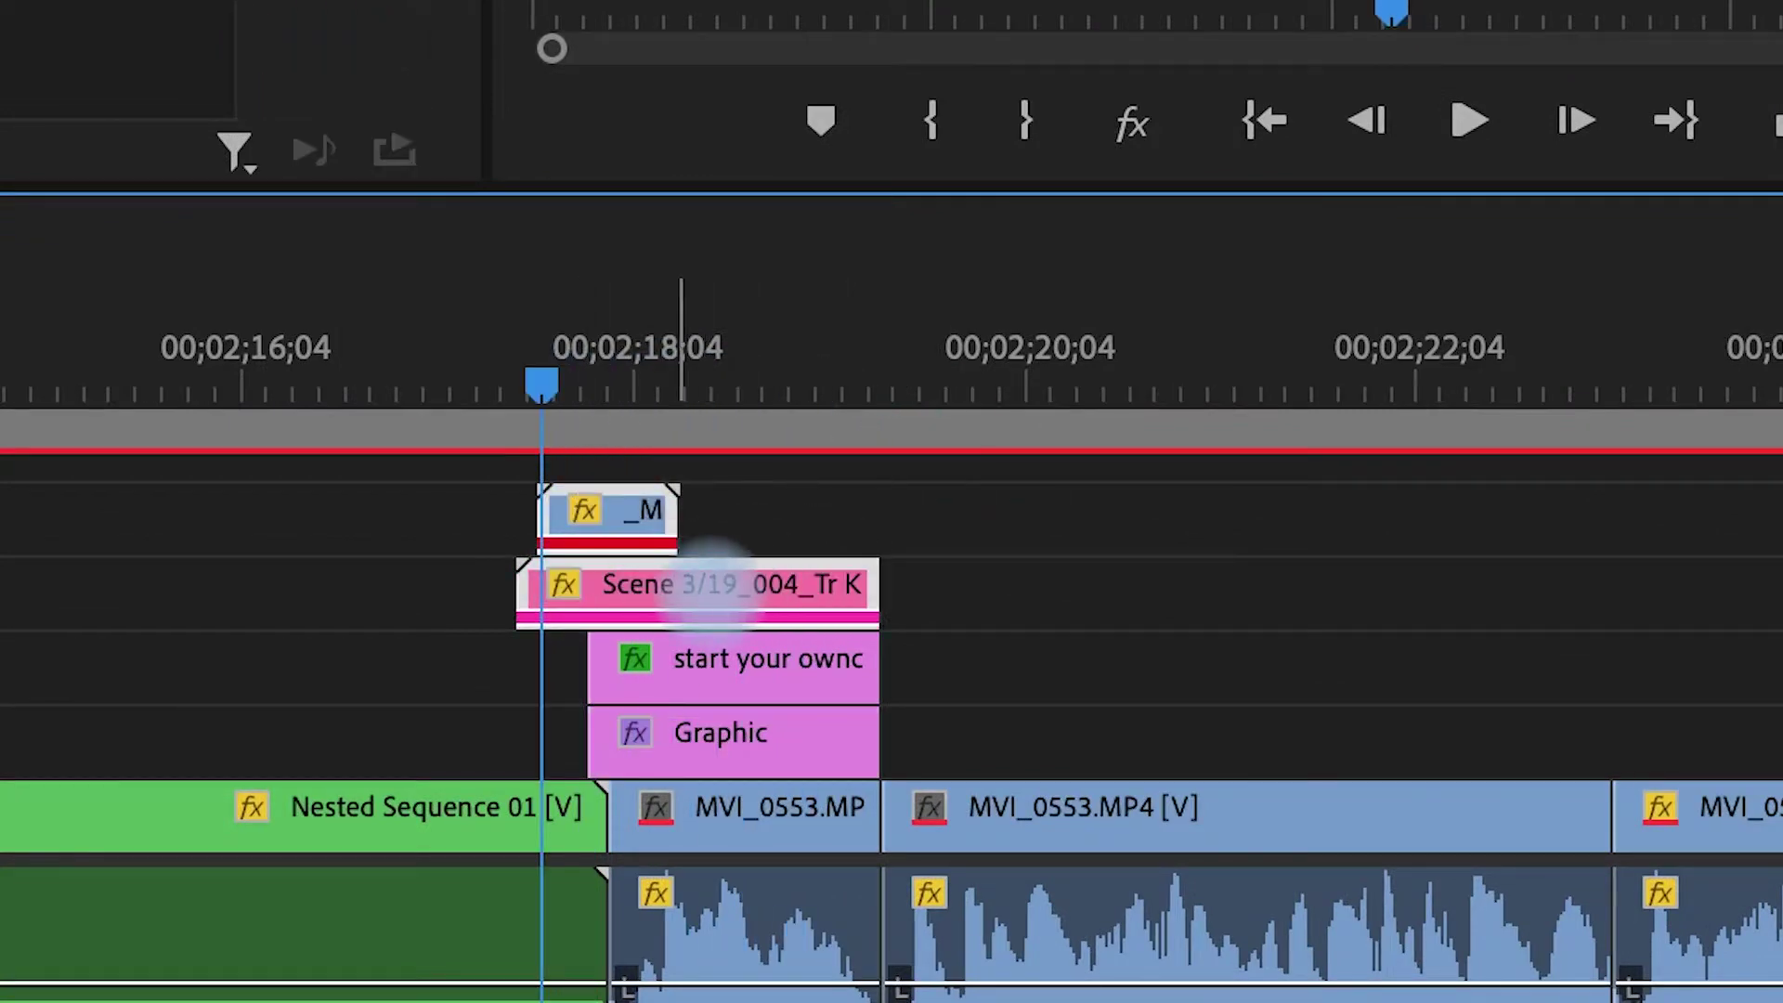
key("Down")
left_click_drag(797, 526, 650, 599)
scroll(717, 971, "down", 4)
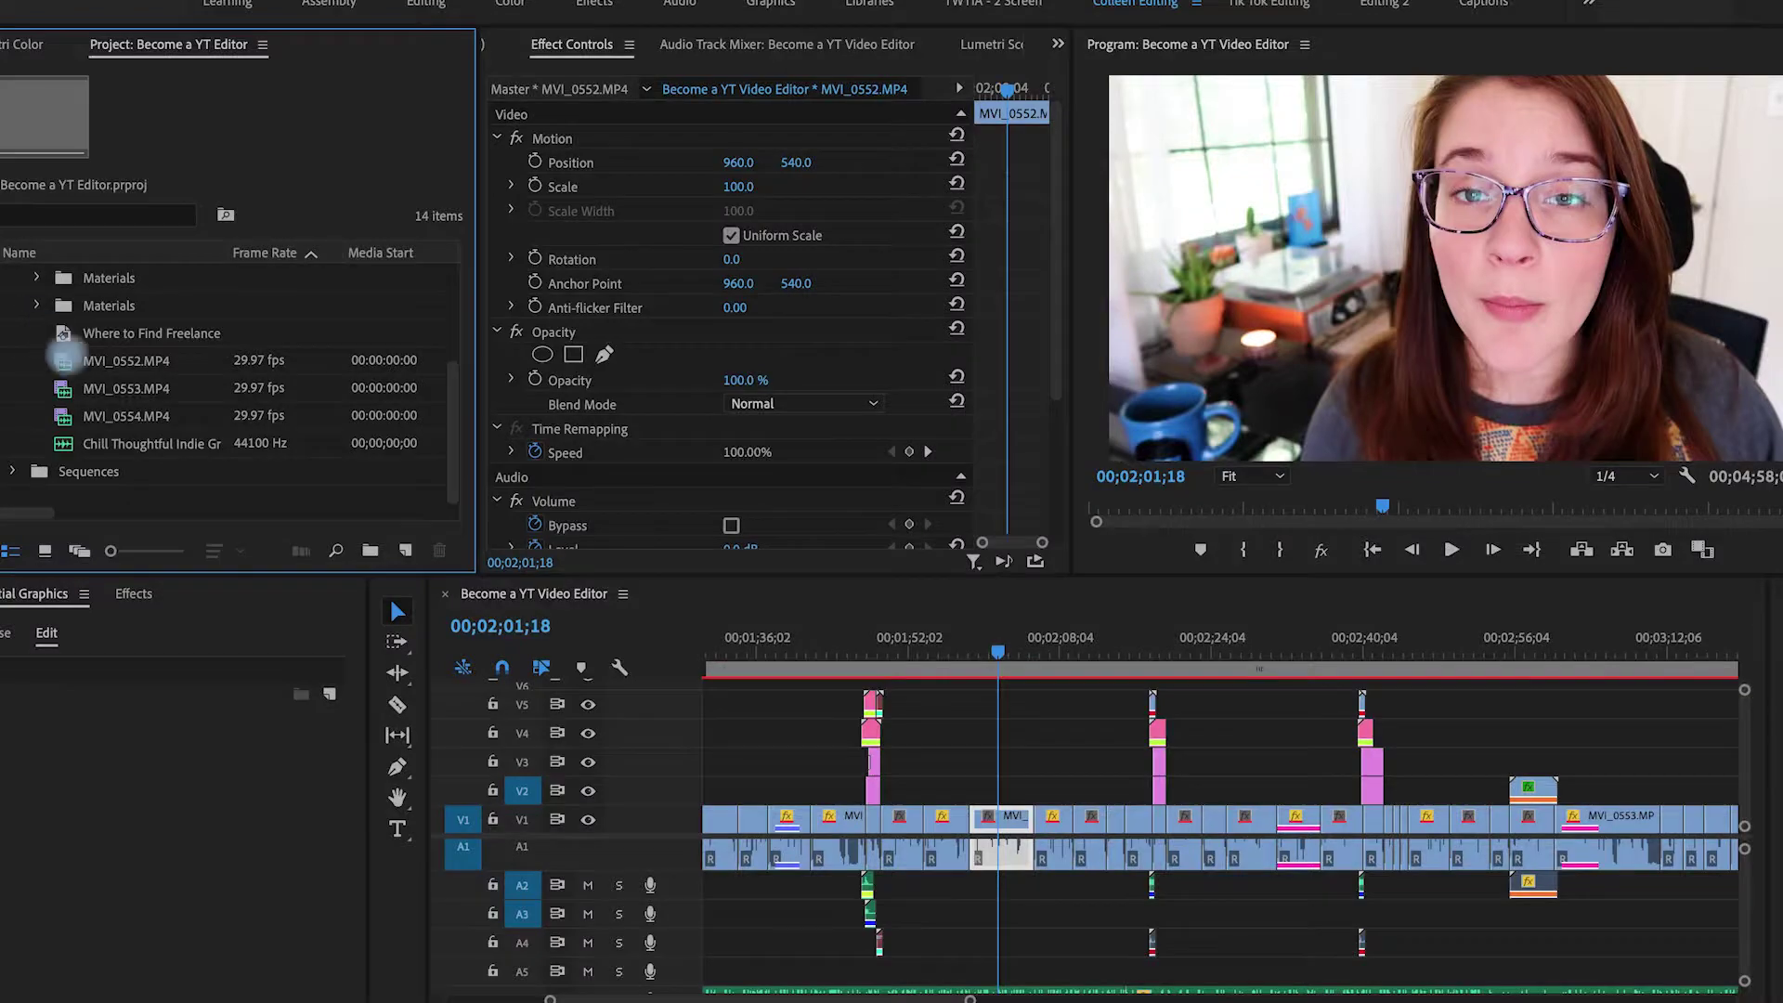
Step: Load MVI_0553.MP4 in the Source monitor with In at 00:02:08:20 and Out at 00:02:55:24
left_click(63, 390)
double_click(63, 390)
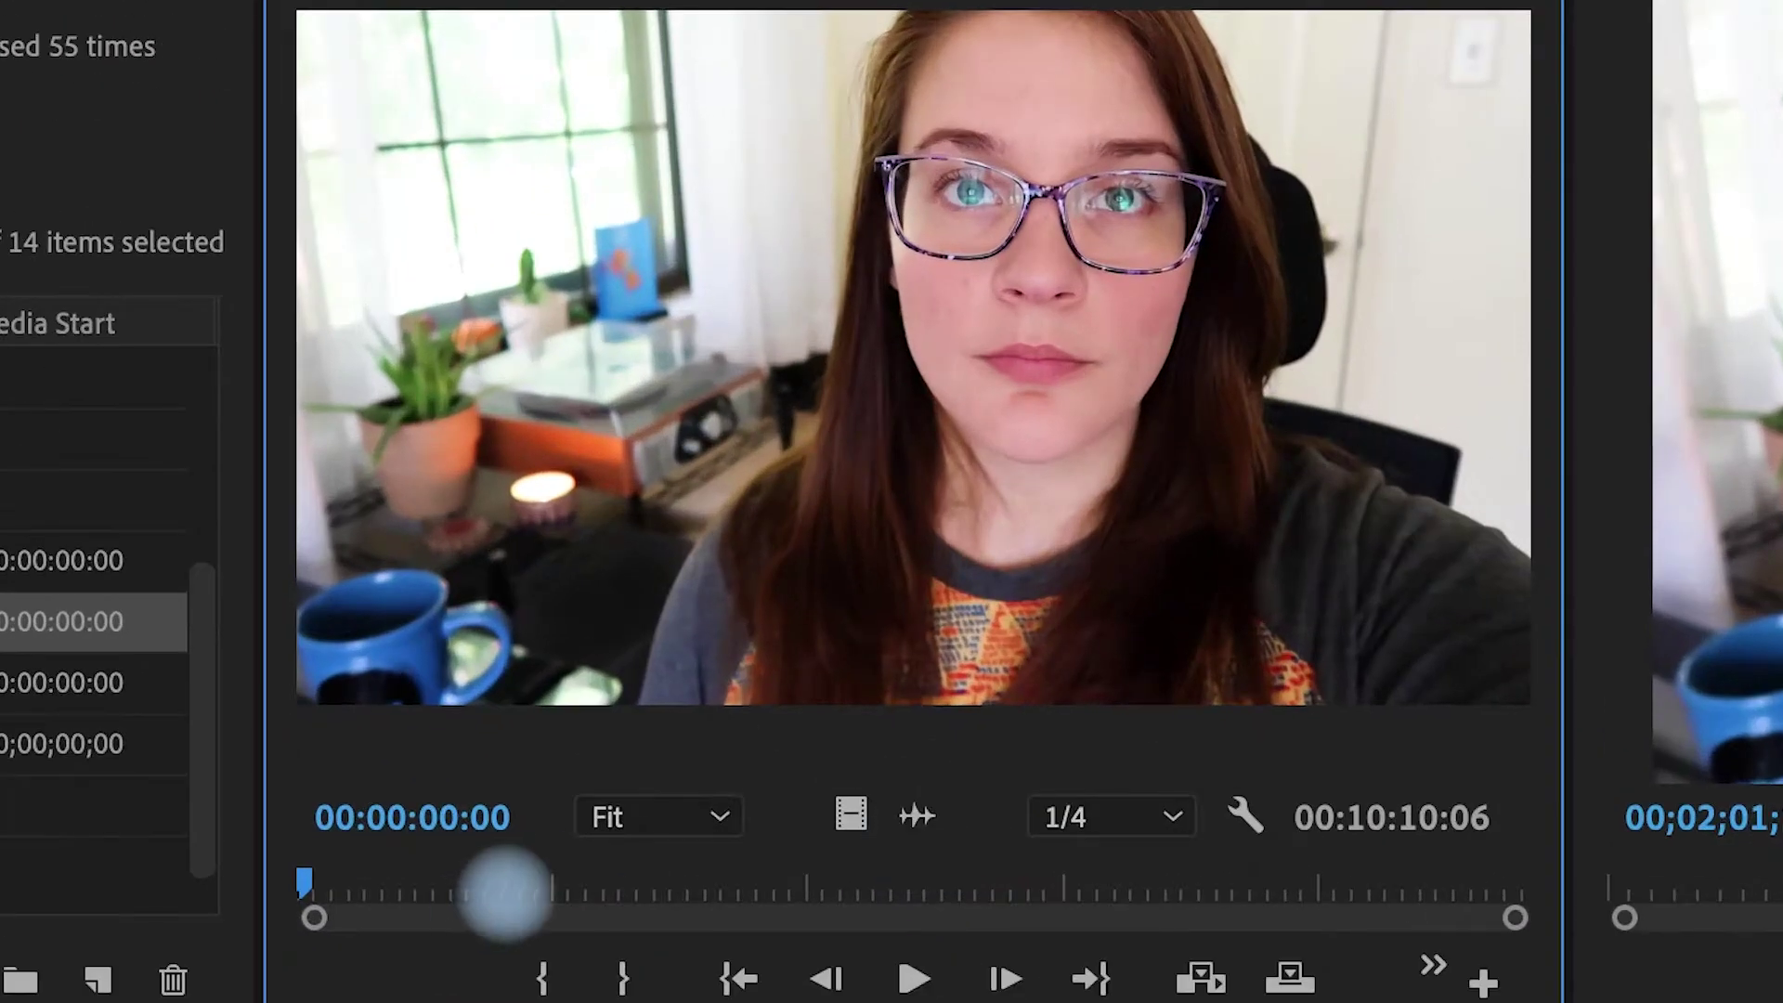
left_click(556, 887)
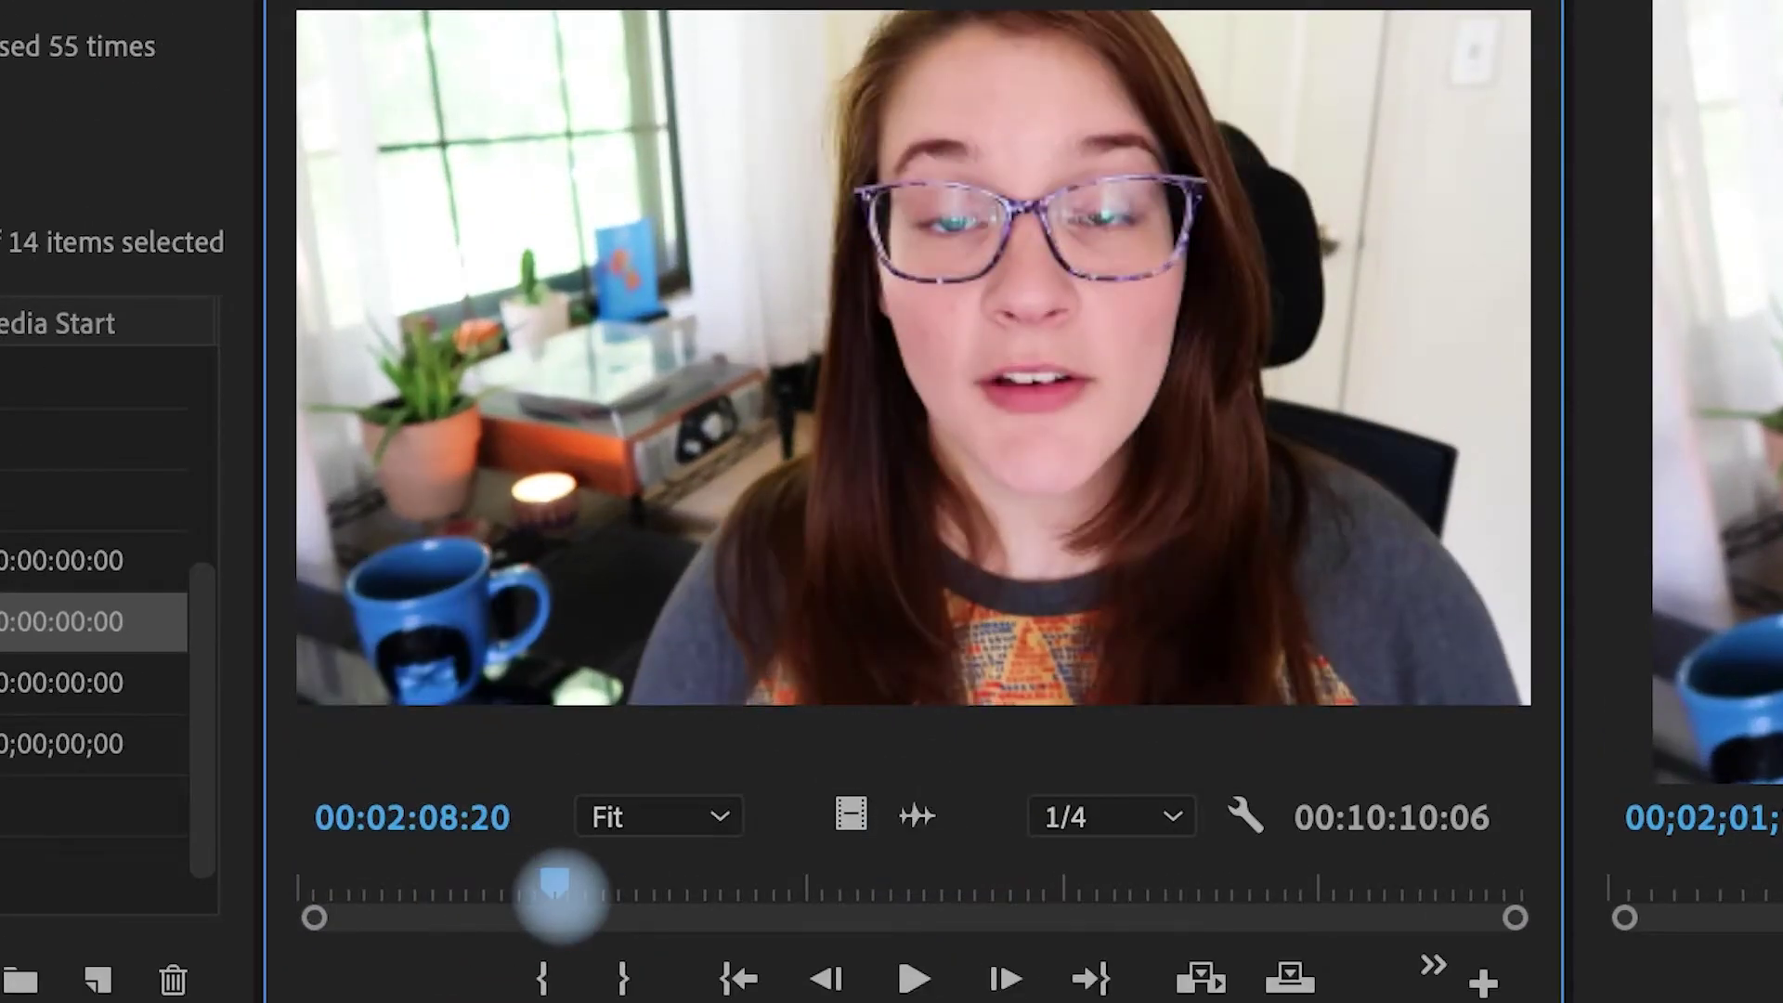
key("i")
left_click(650, 884)
key("o")
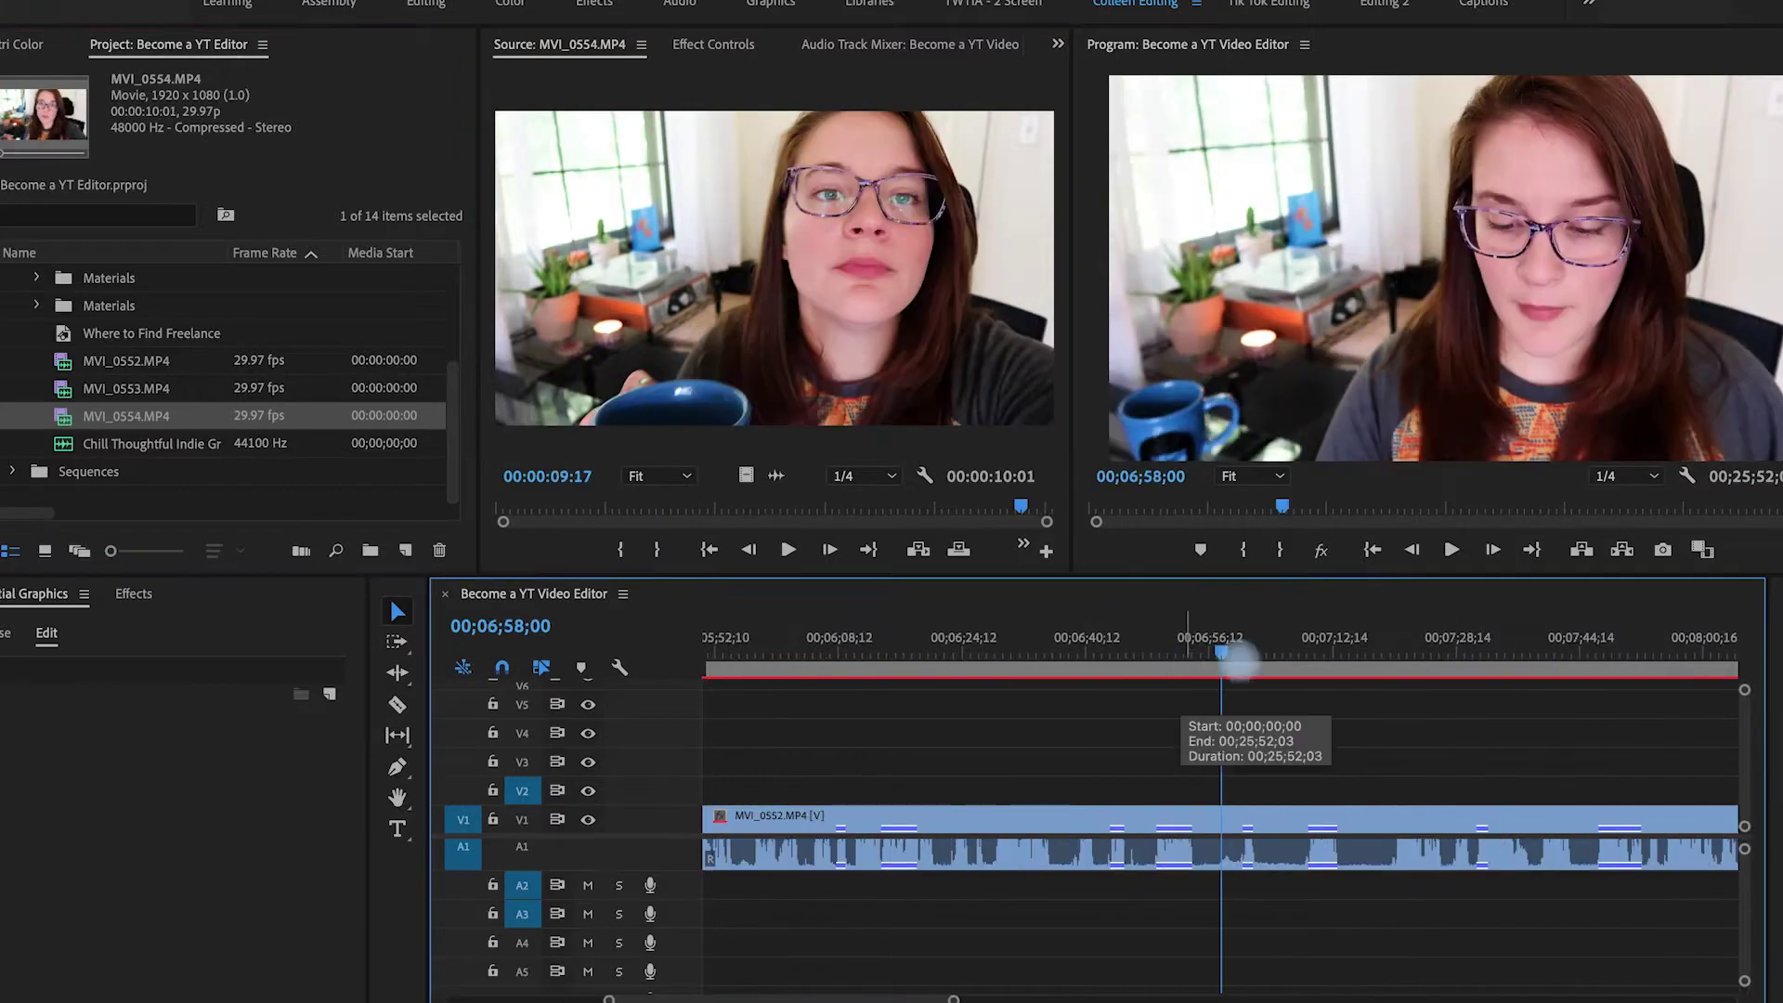
Step: Place the marked MVI_0553 range into the sequence
left_click(1211, 657)
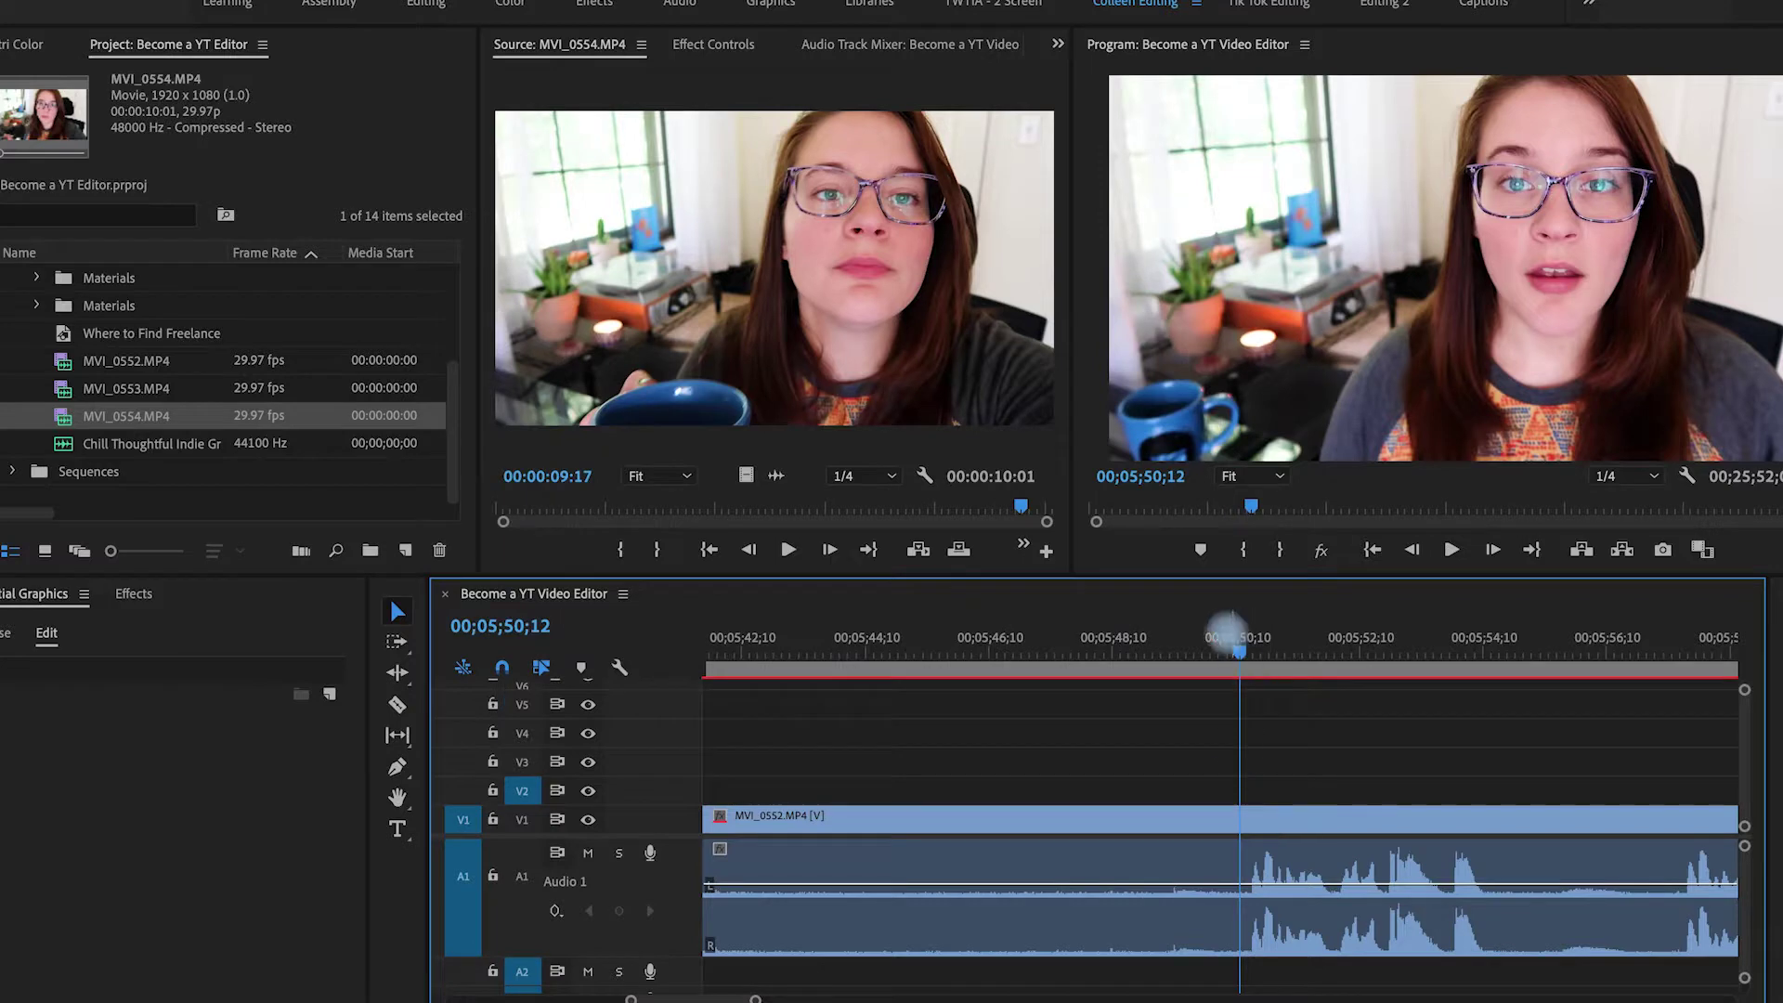
key("minus")
key("minus")
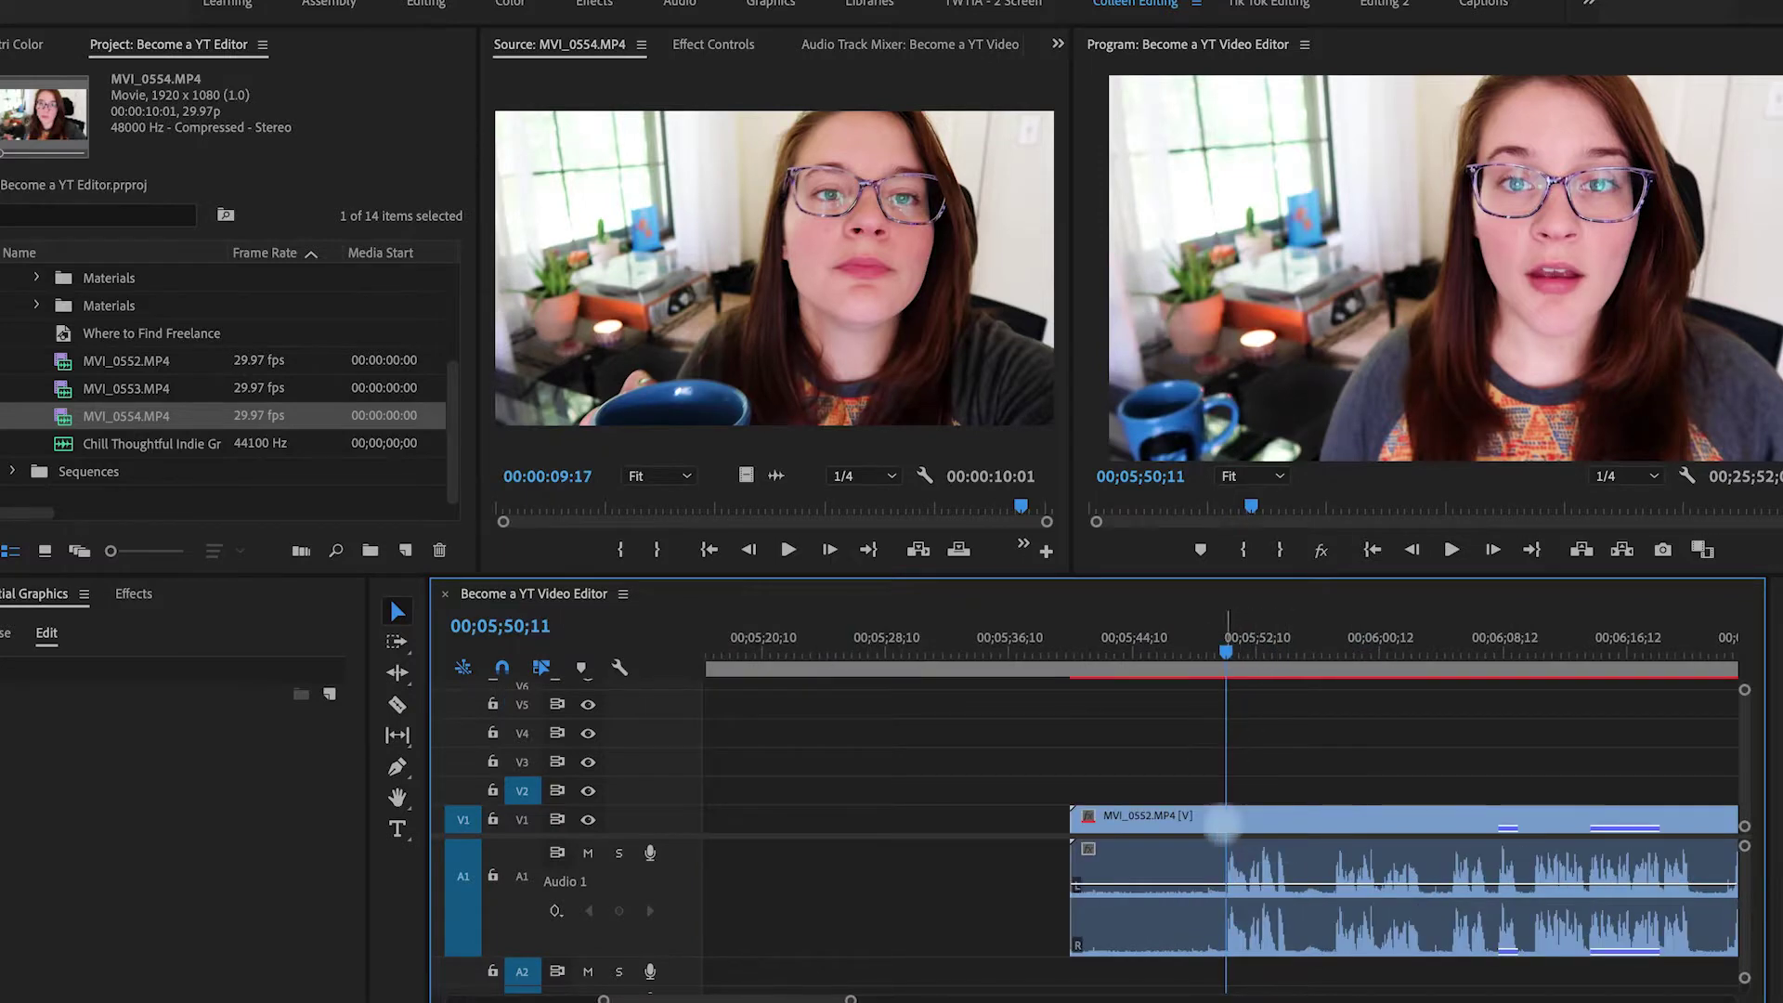
key("equal")
key("equal")
Step: Split MVI_0552 at 00;05;54;09 and ripple-trim the unwanted span up to the playhead
left_click(1130, 653)
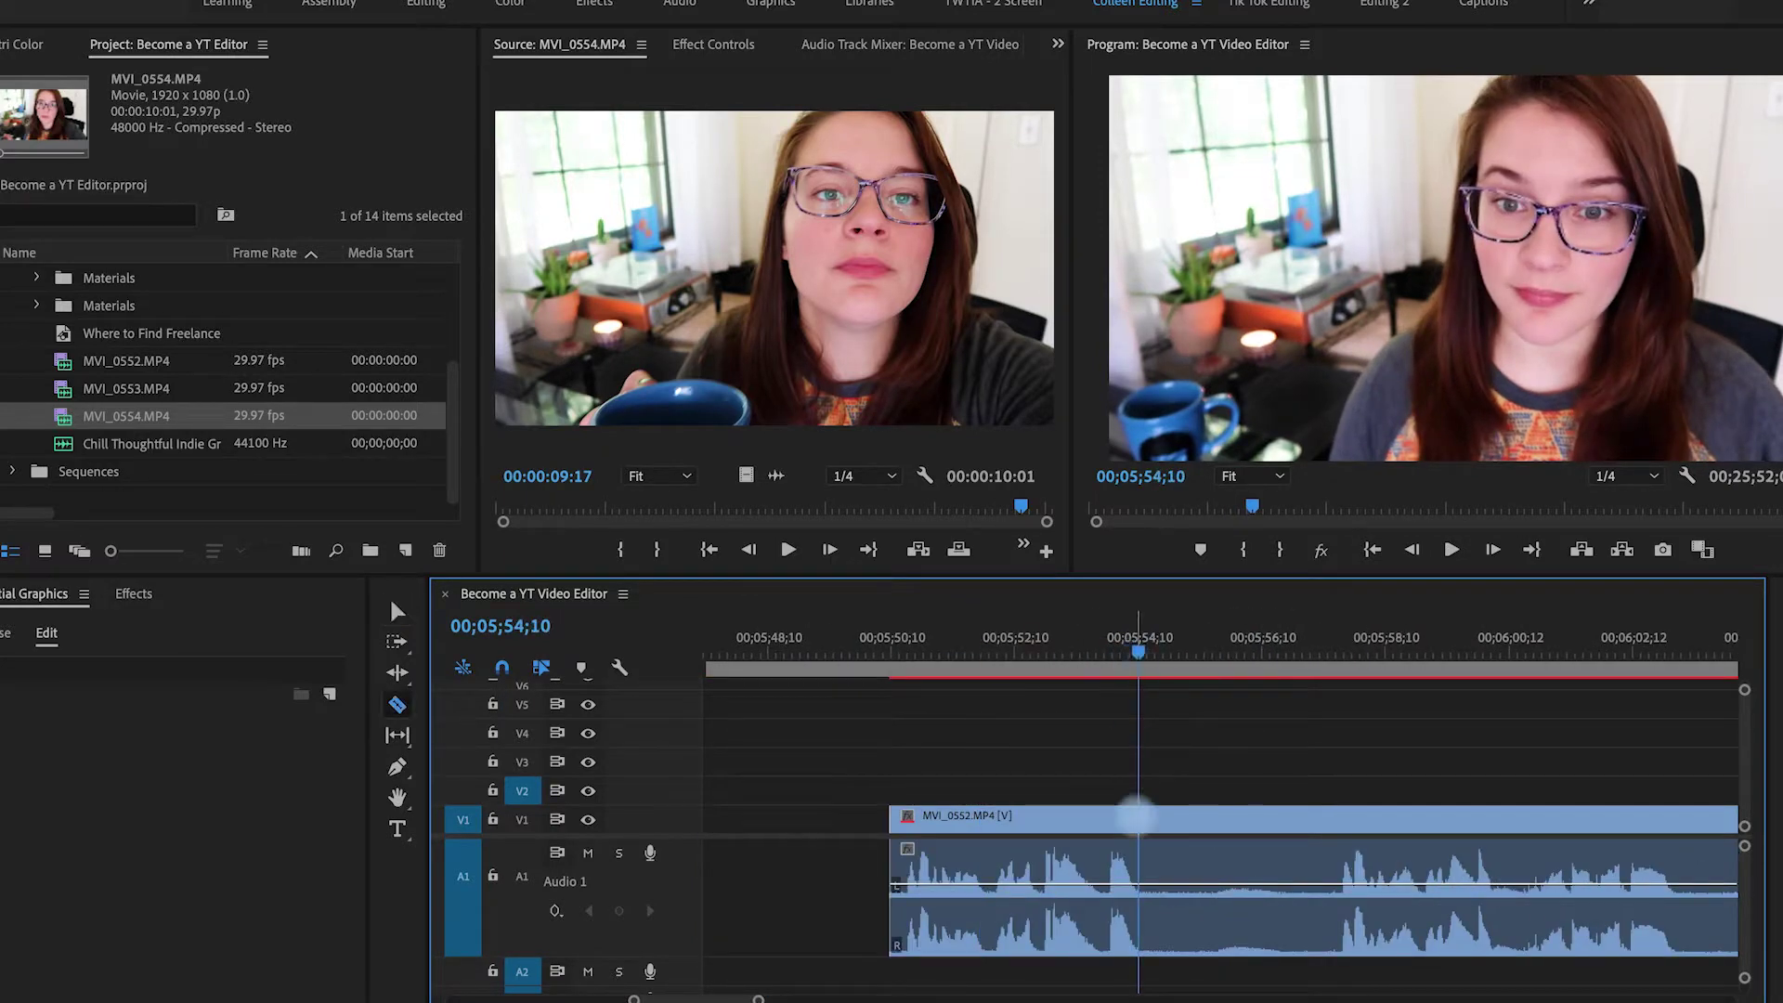
left_click(1139, 842)
key("v")
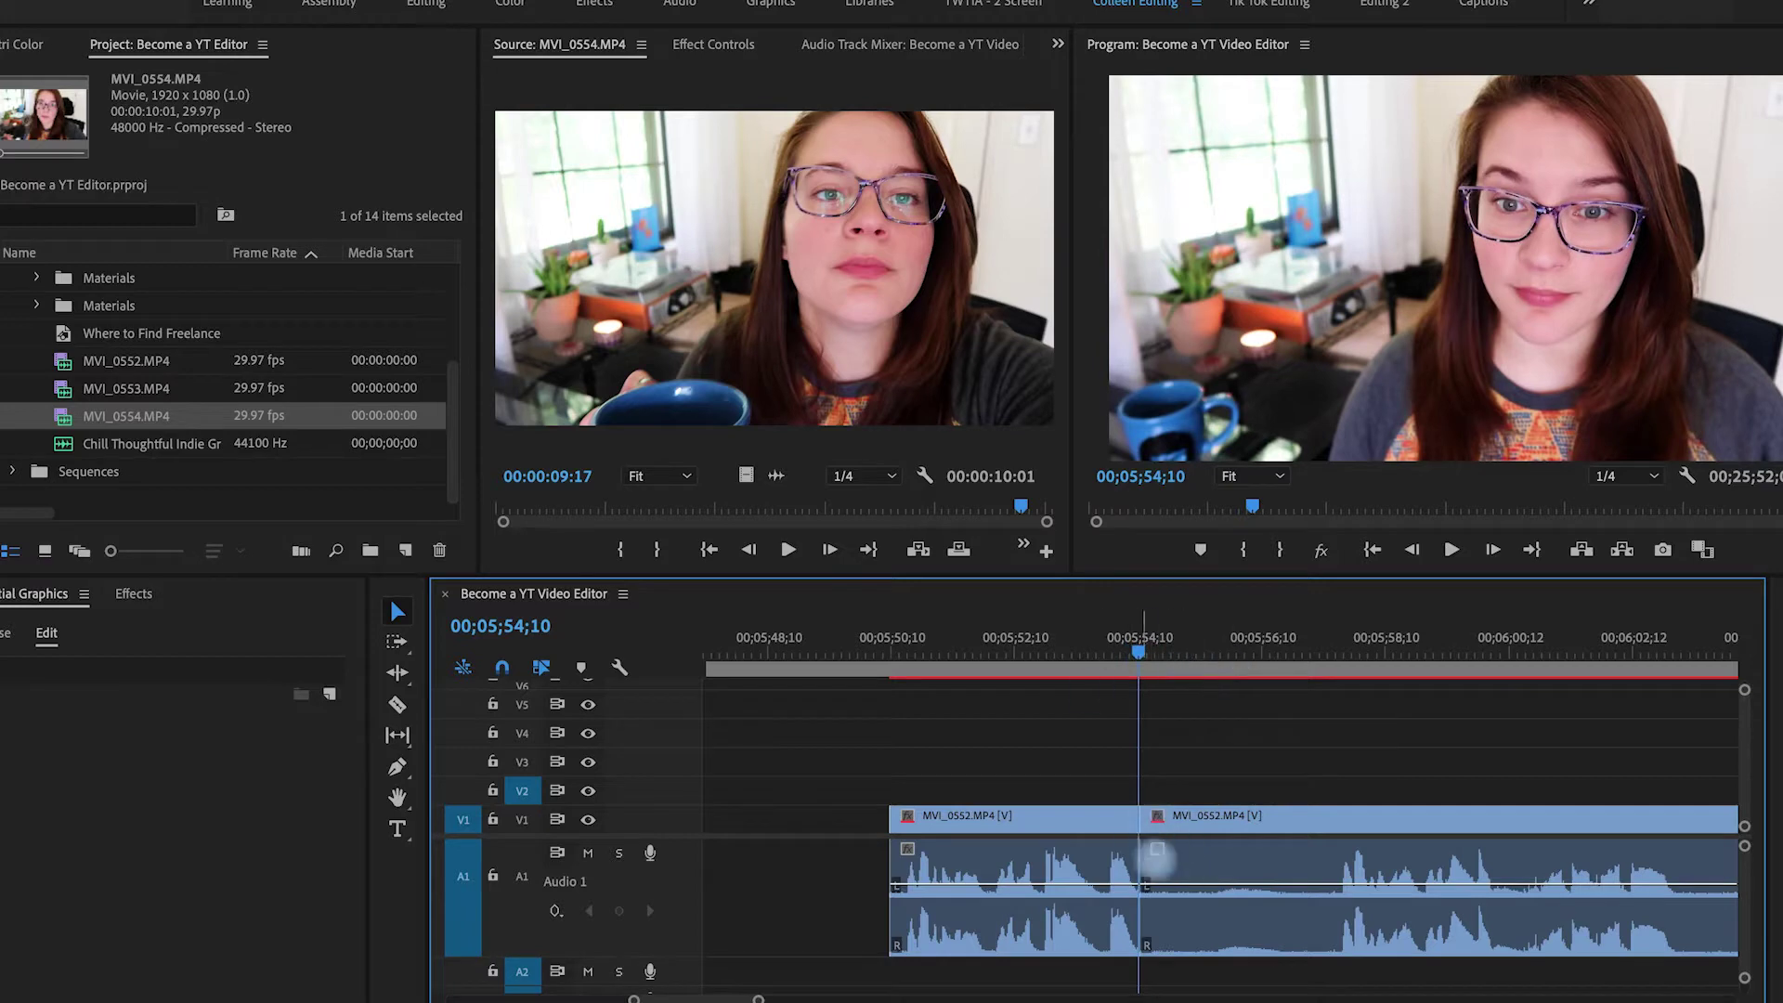
left_click_drag(1301, 650, 1335, 650)
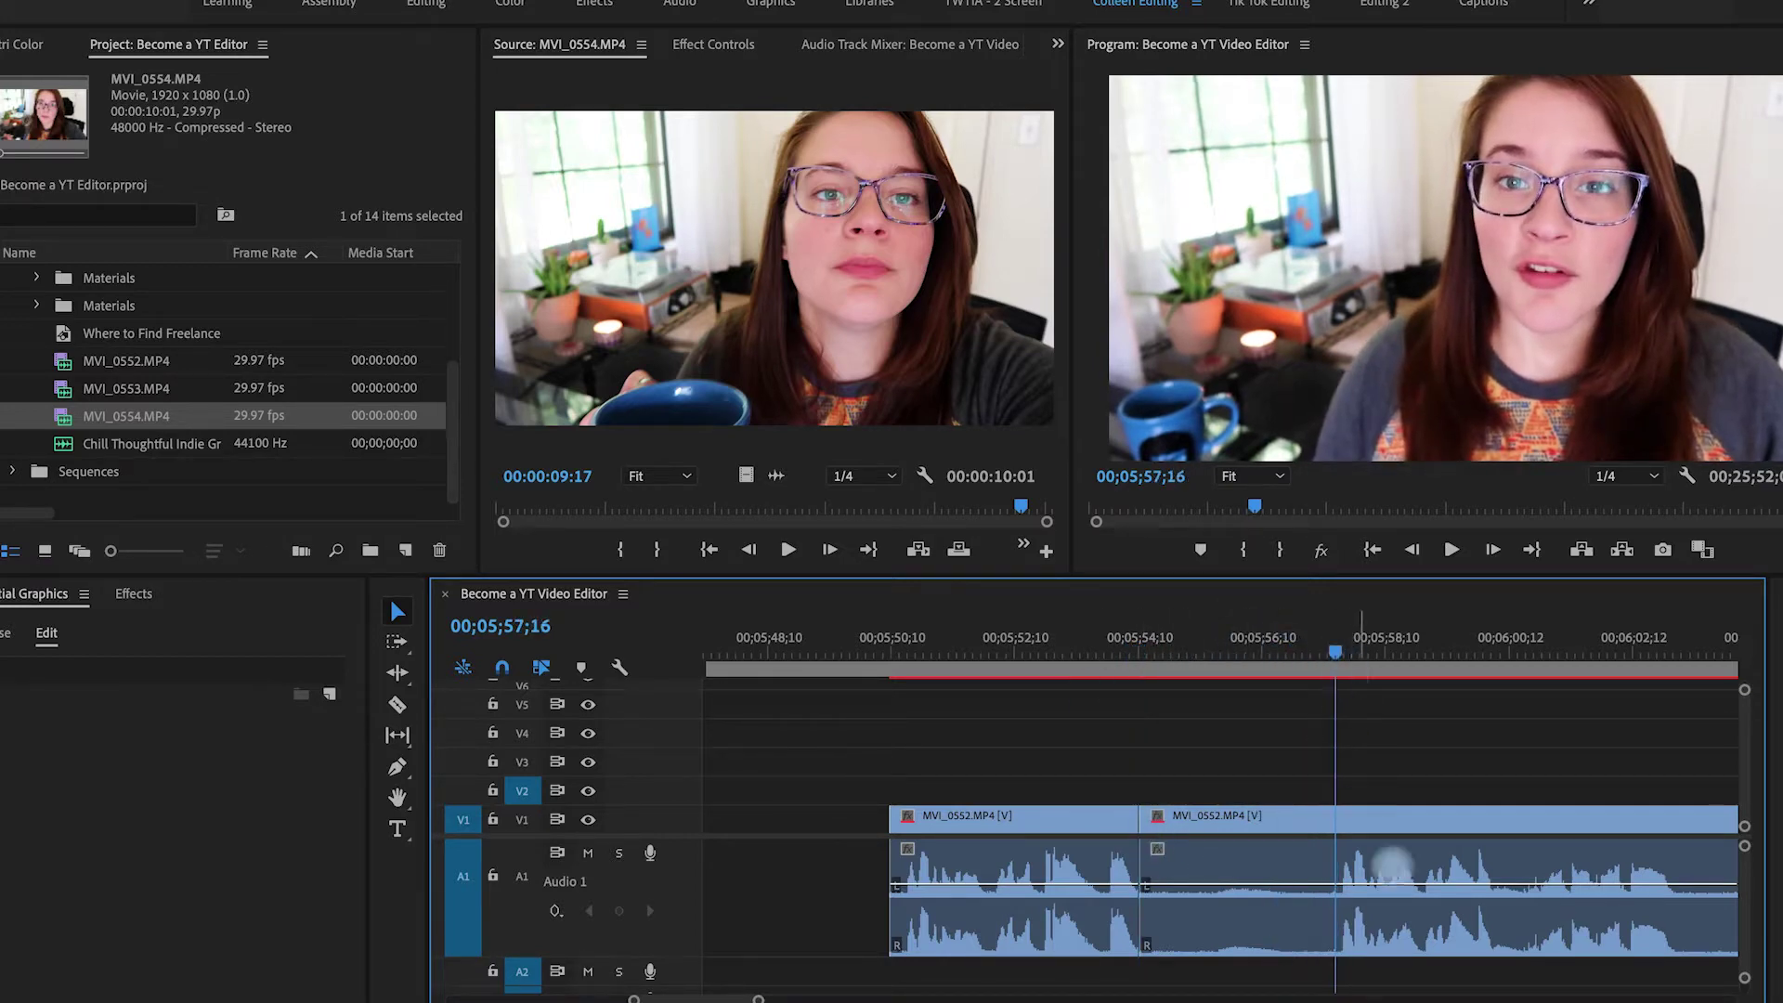
key("q")
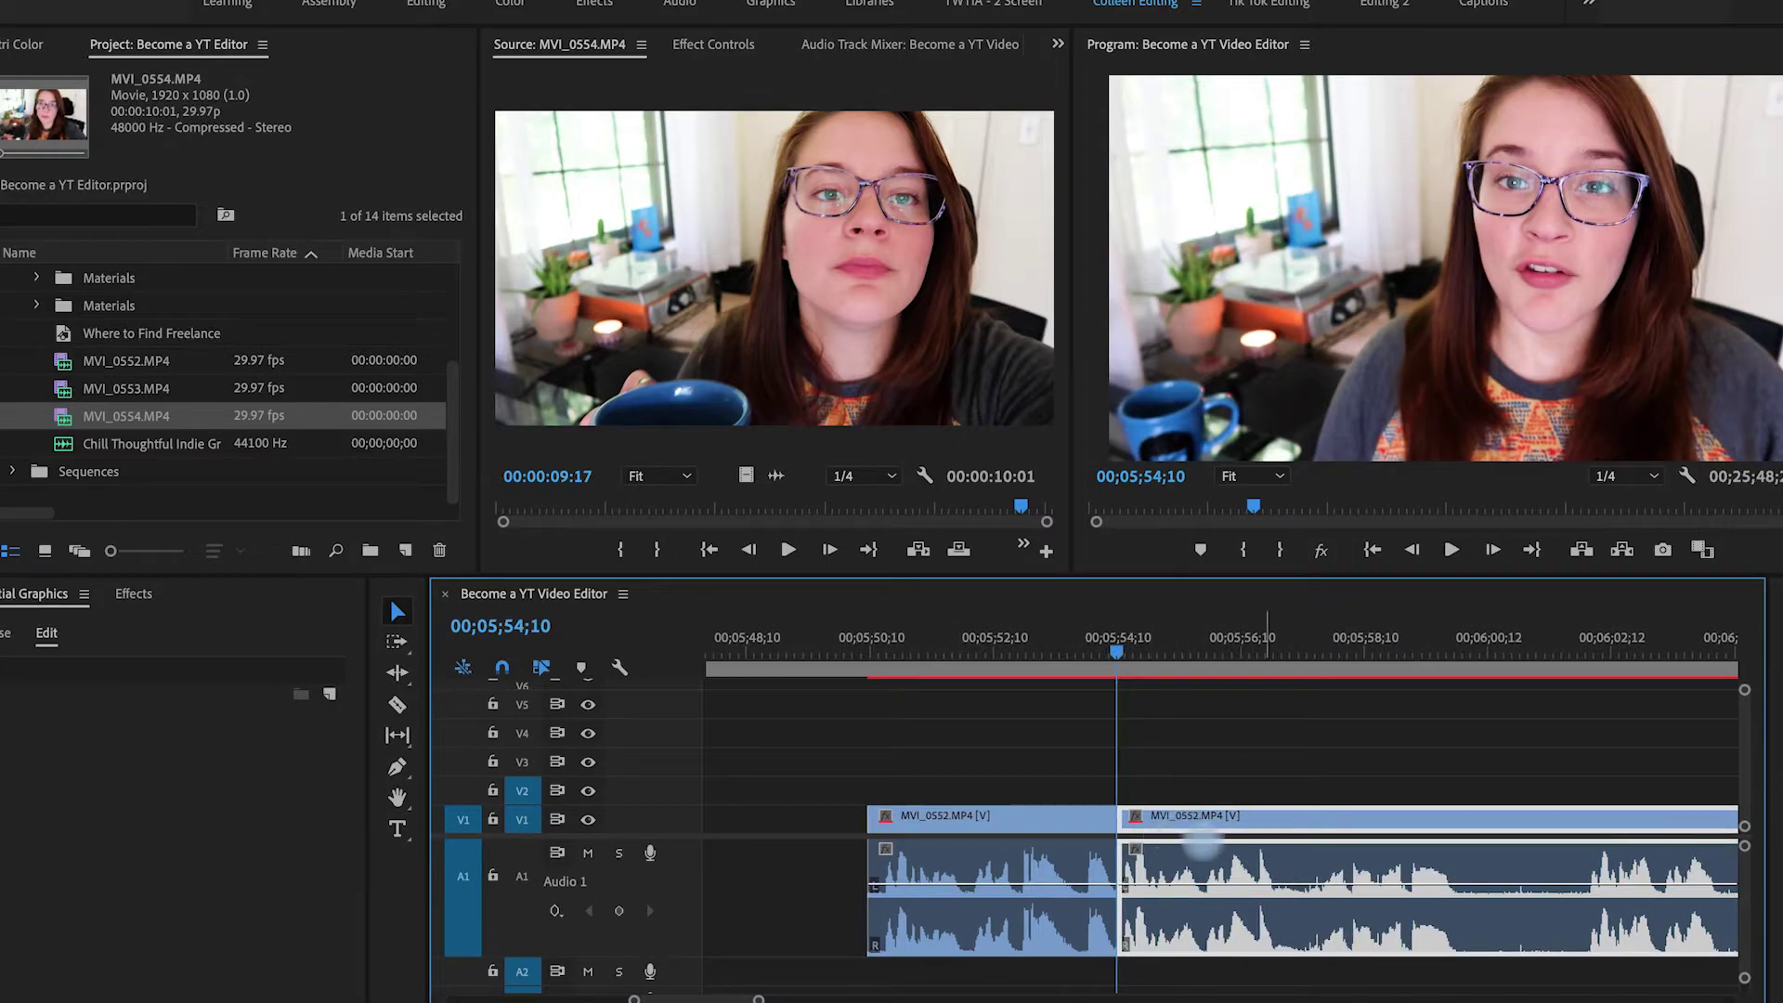
Step: Split the clip at 00;05;59;29 and ripple-trim away spans up to 00;06;05;27
left_click_drag(1080, 647, 1128, 648)
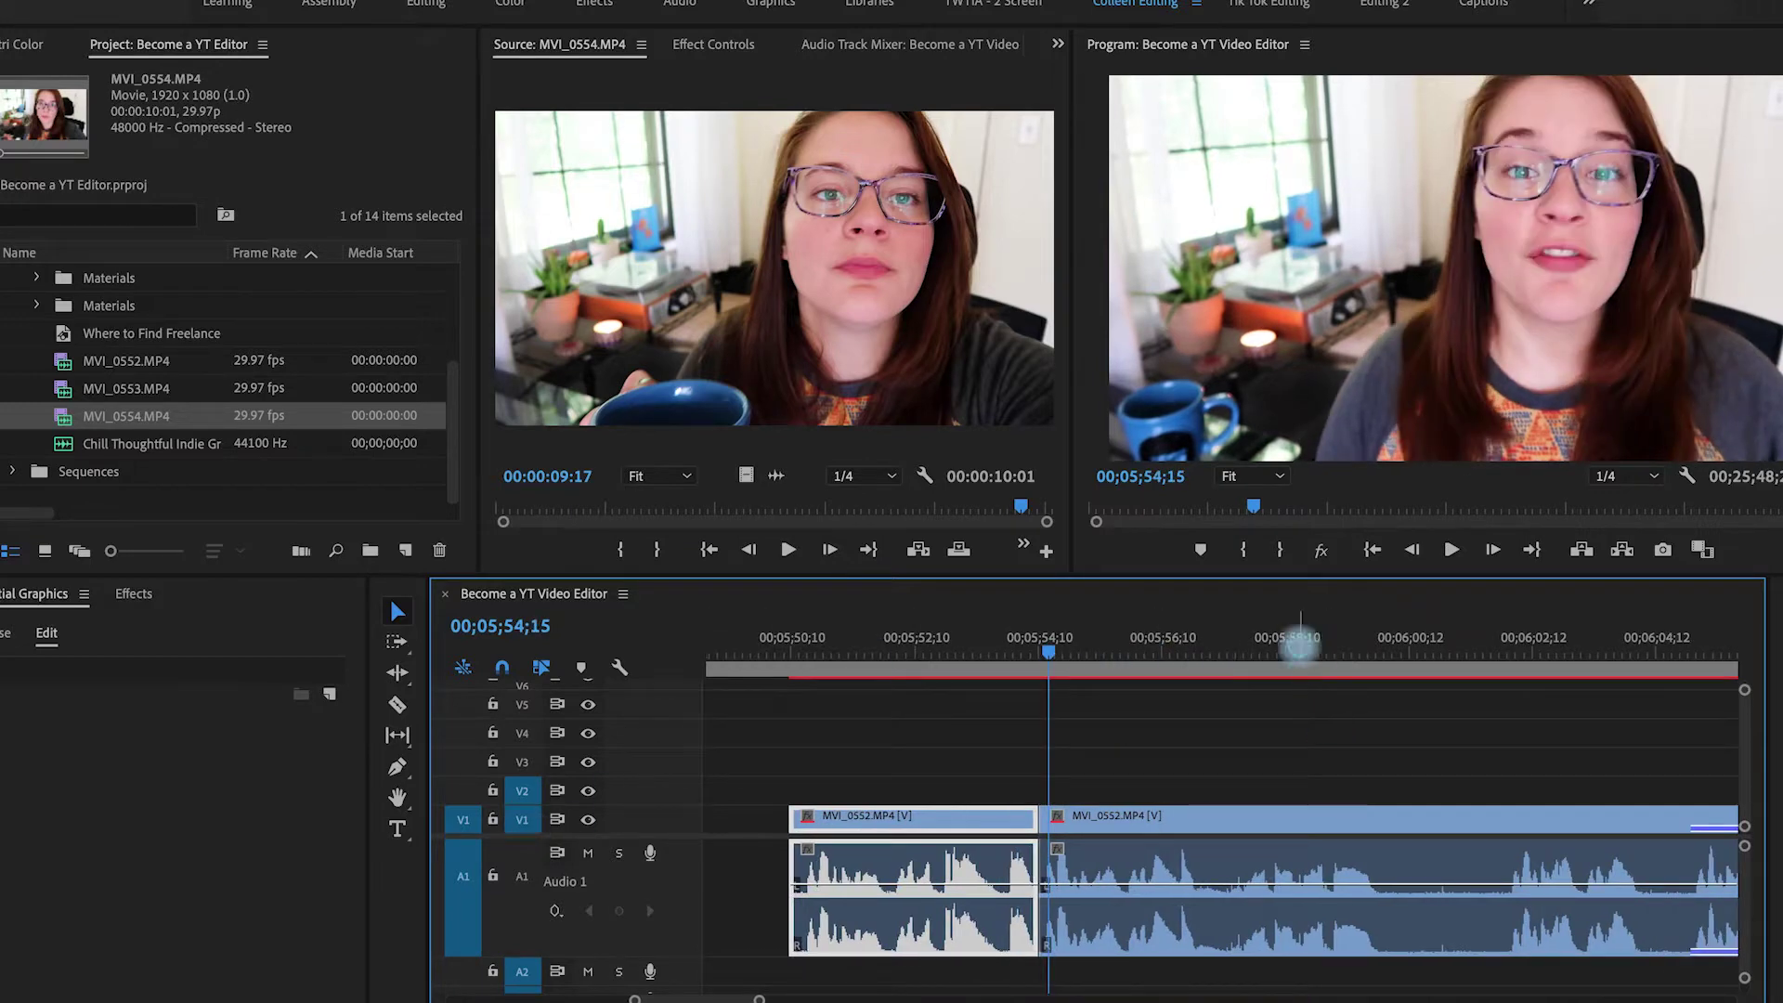
left_click_drag(1300, 647, 1387, 647)
left_click(1386, 873)
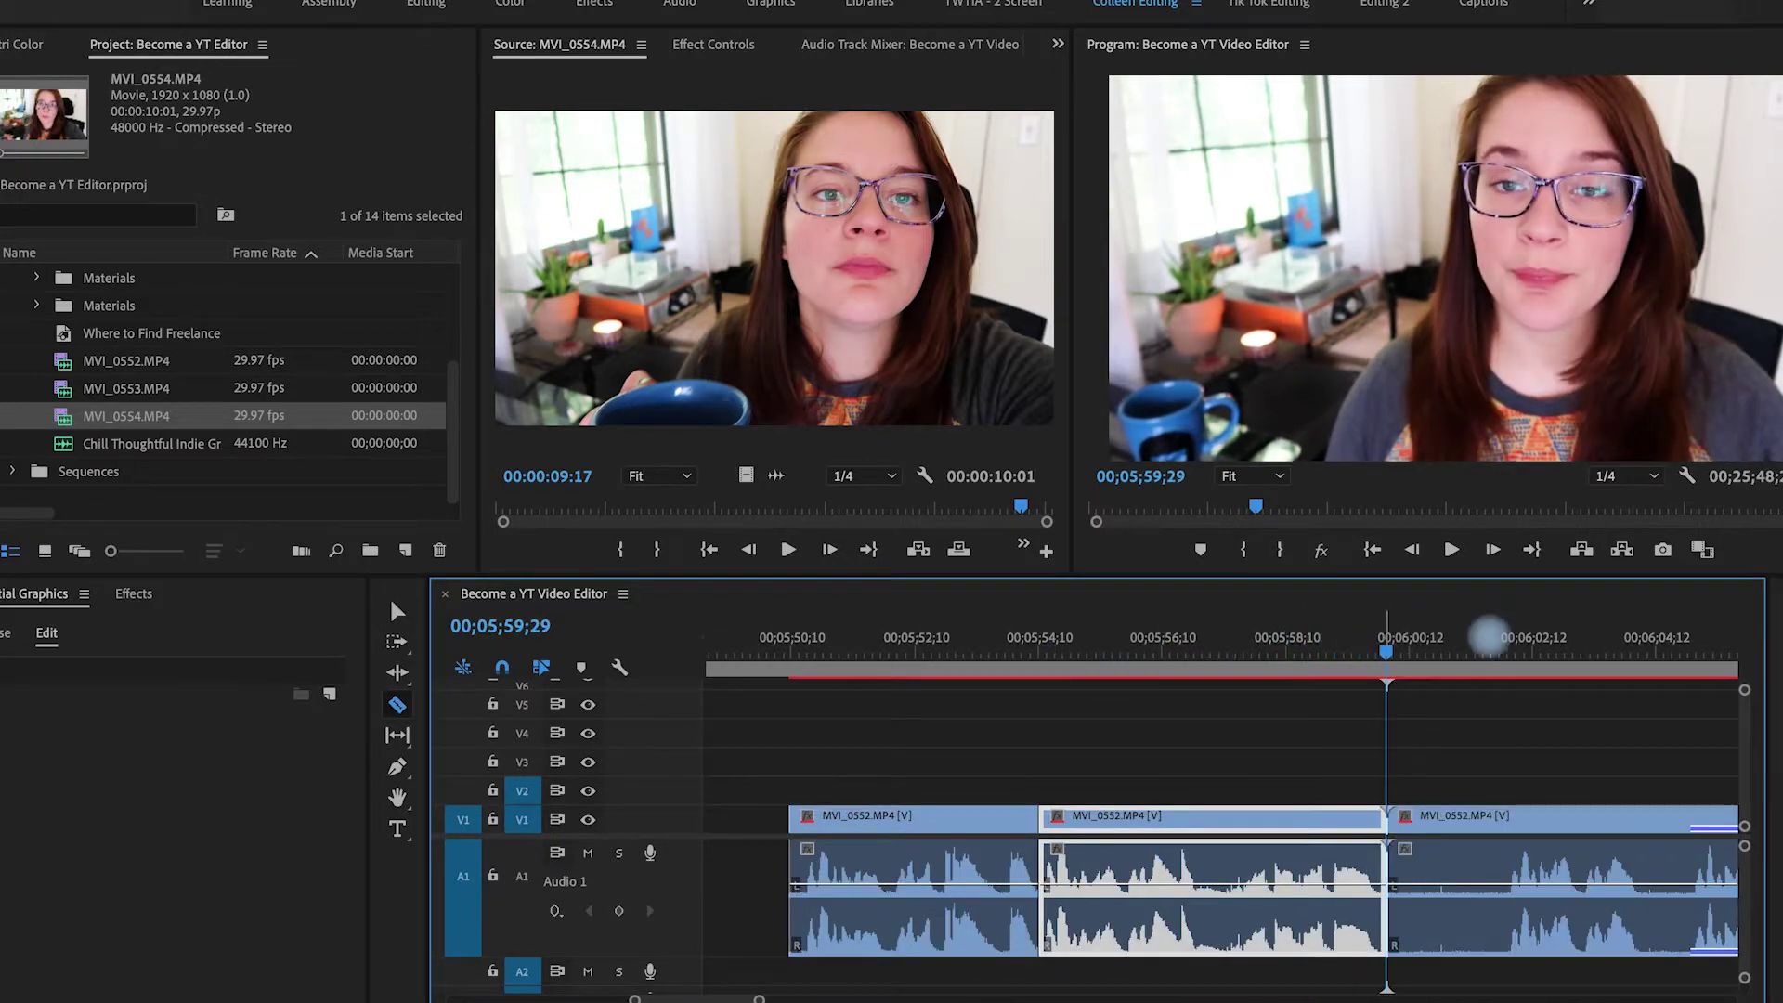
key("v")
left_click(1493, 637)
key("q")
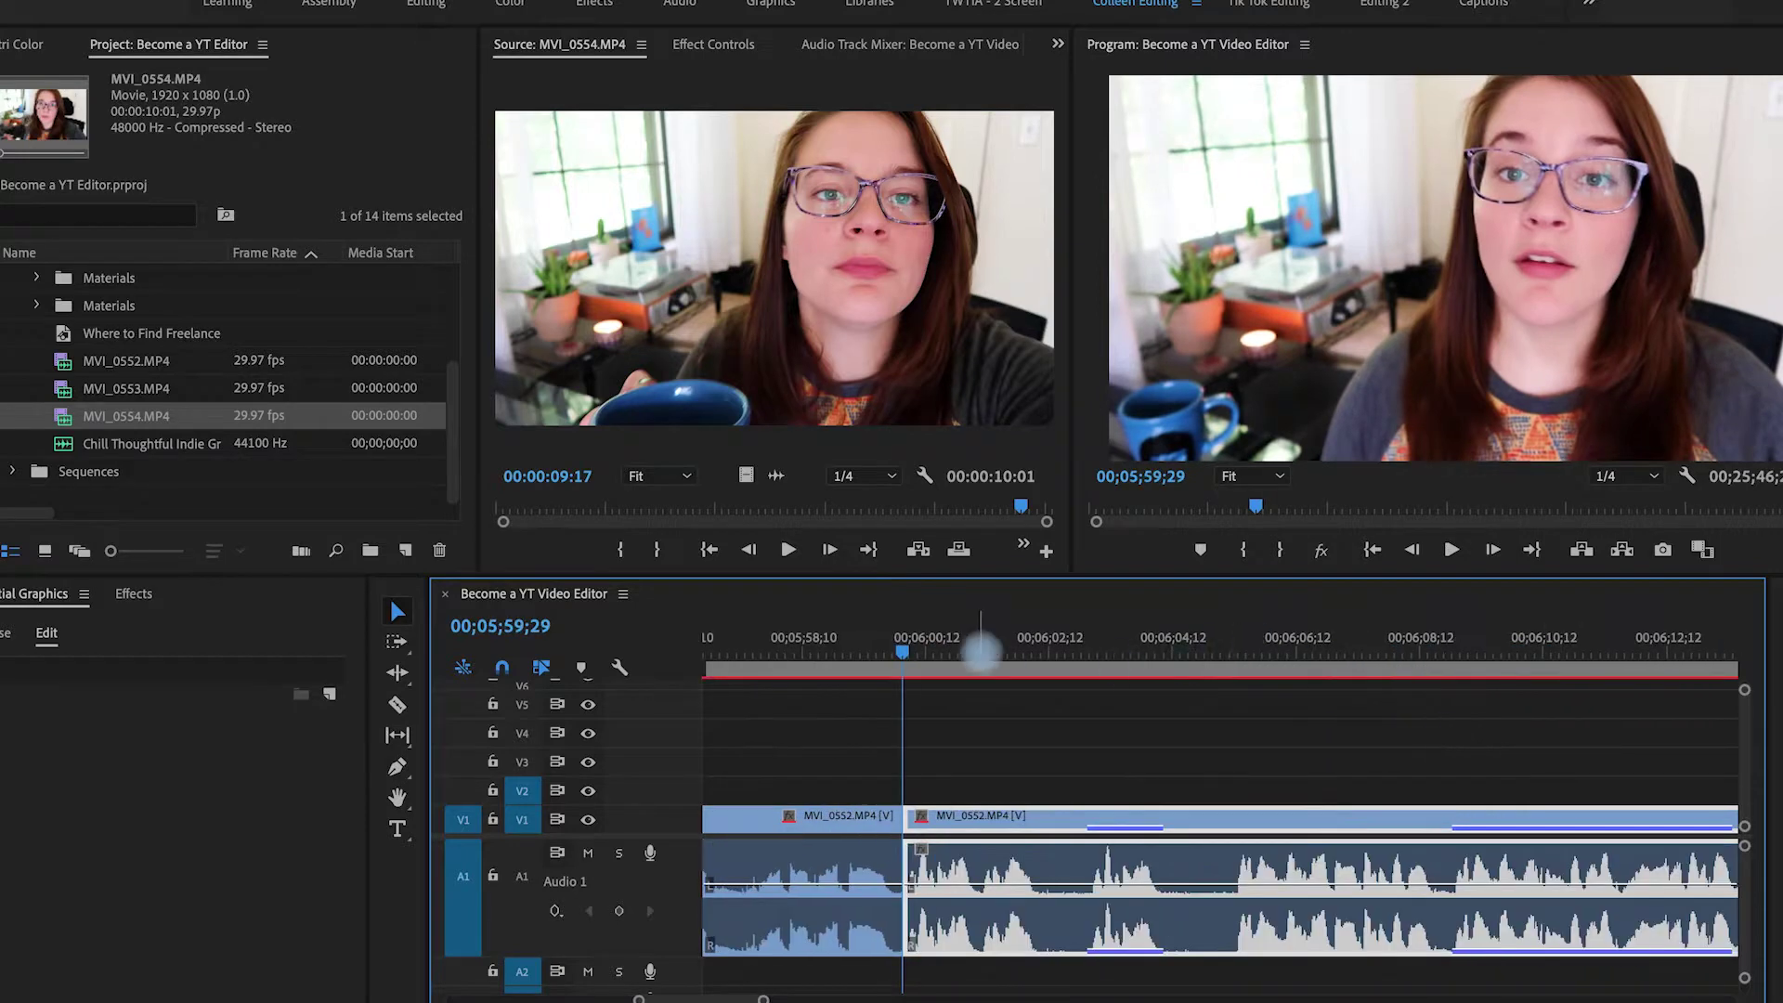
left_click(1273, 650)
key("q")
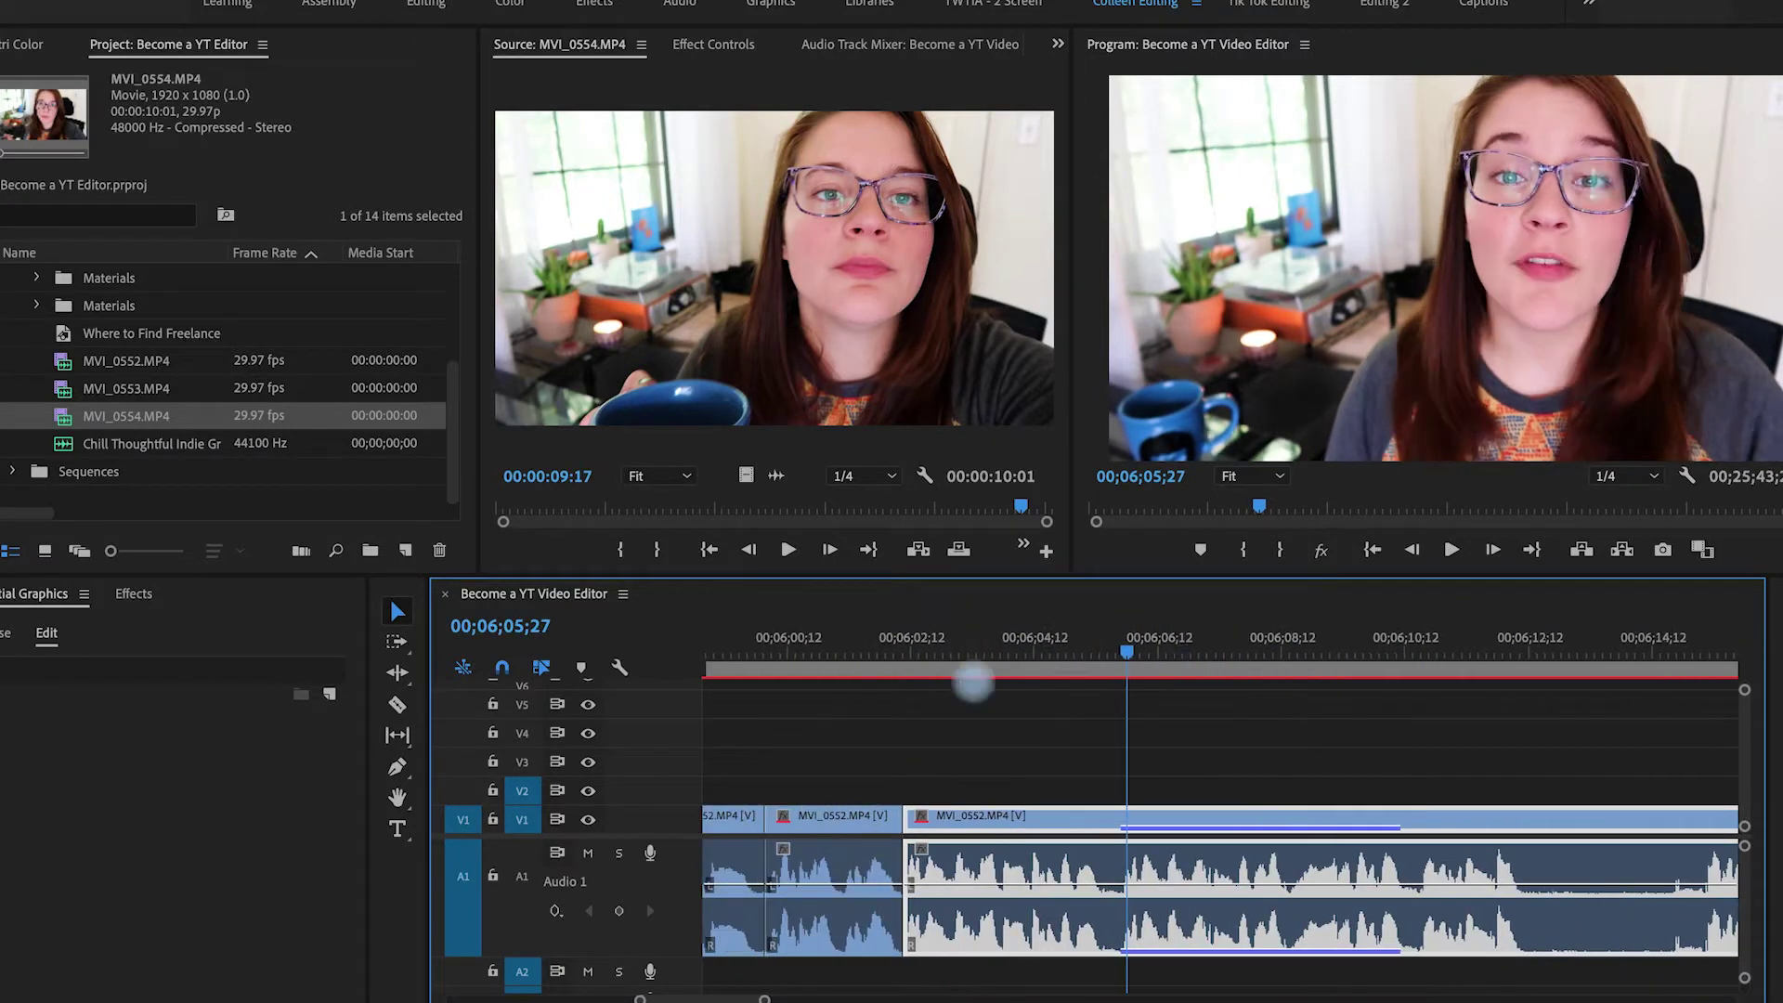
Step: Cut the clip just after 05;24 and trim the earlier piece's end back to the playhead
left_click_drag(1097, 637, 1122, 641)
key("c")
left_click(1123, 641)
key("v")
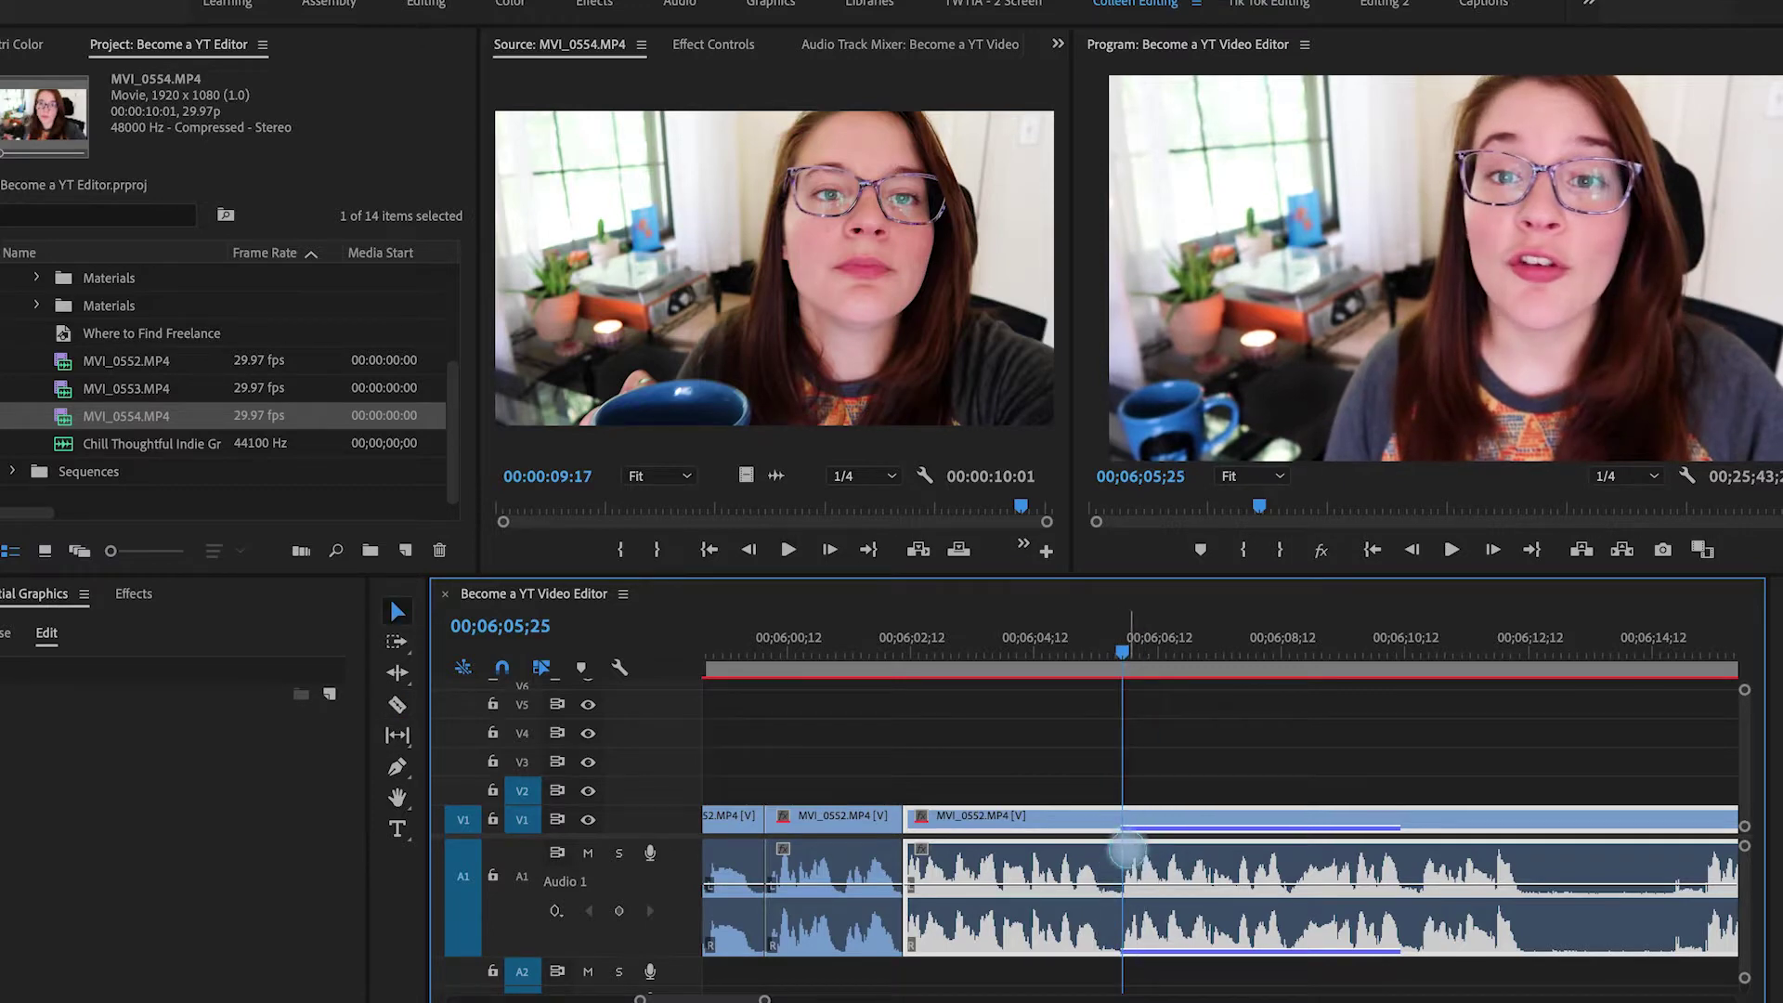
left_click(1124, 859)
left_click(1106, 650)
key("v")
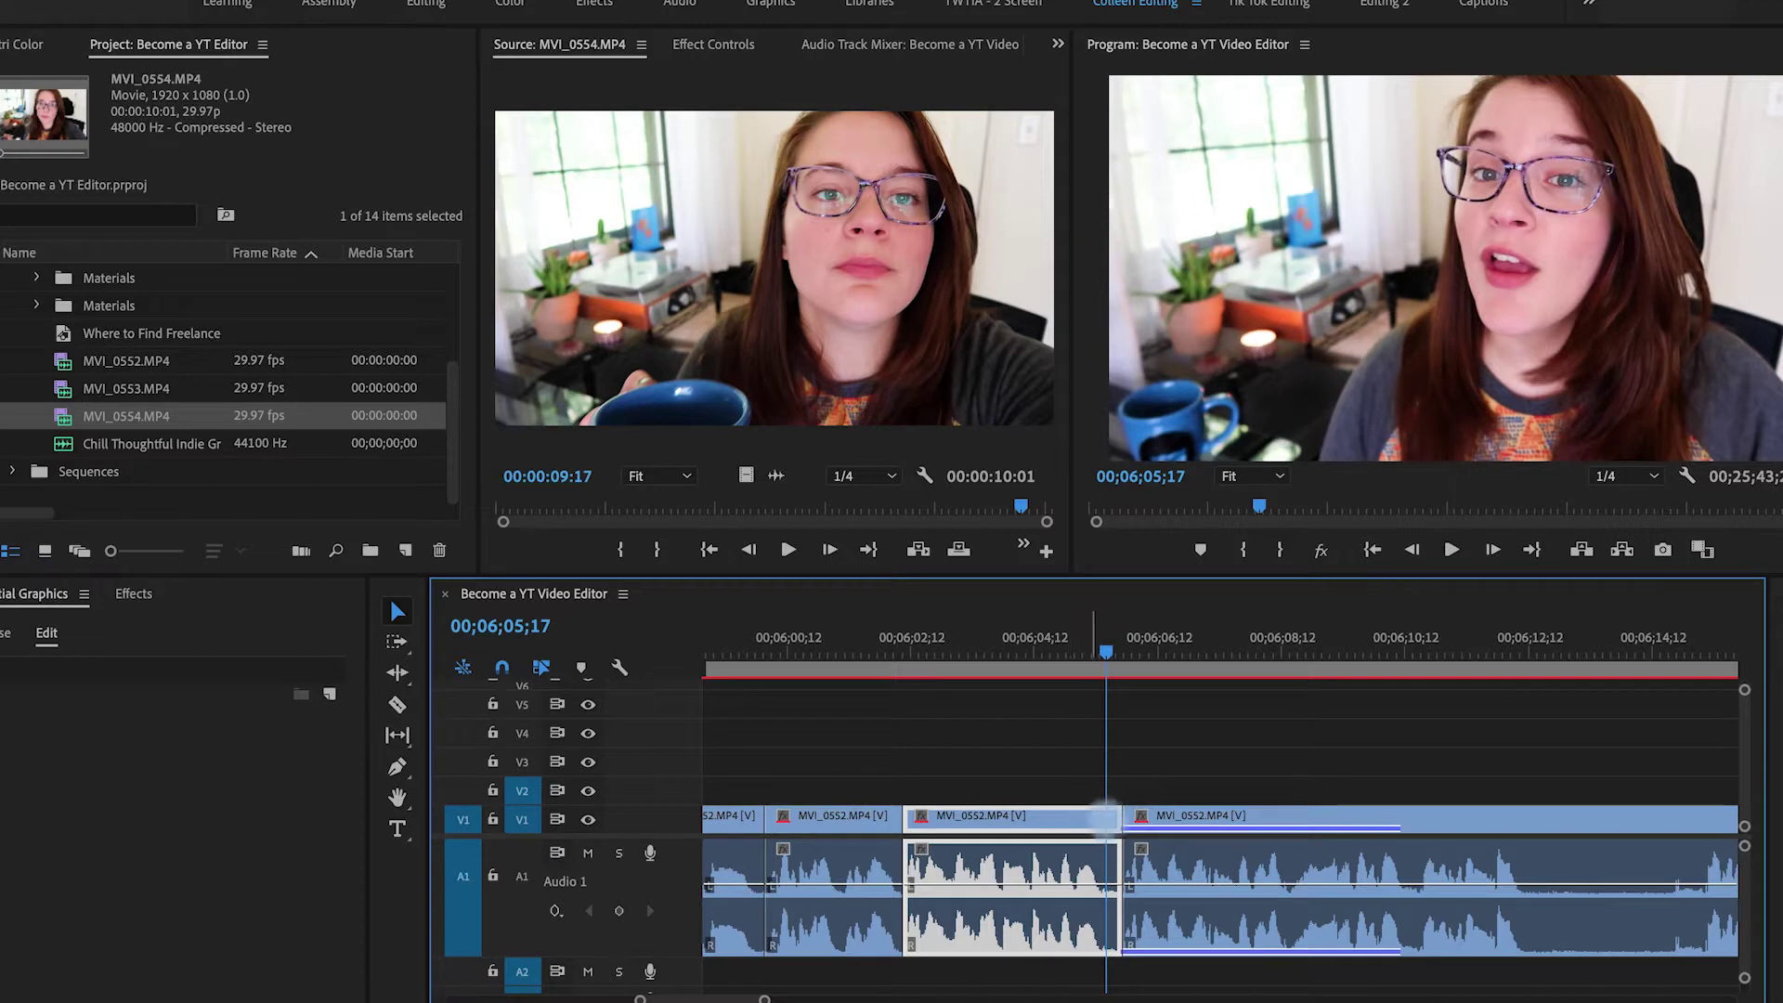
key("w")
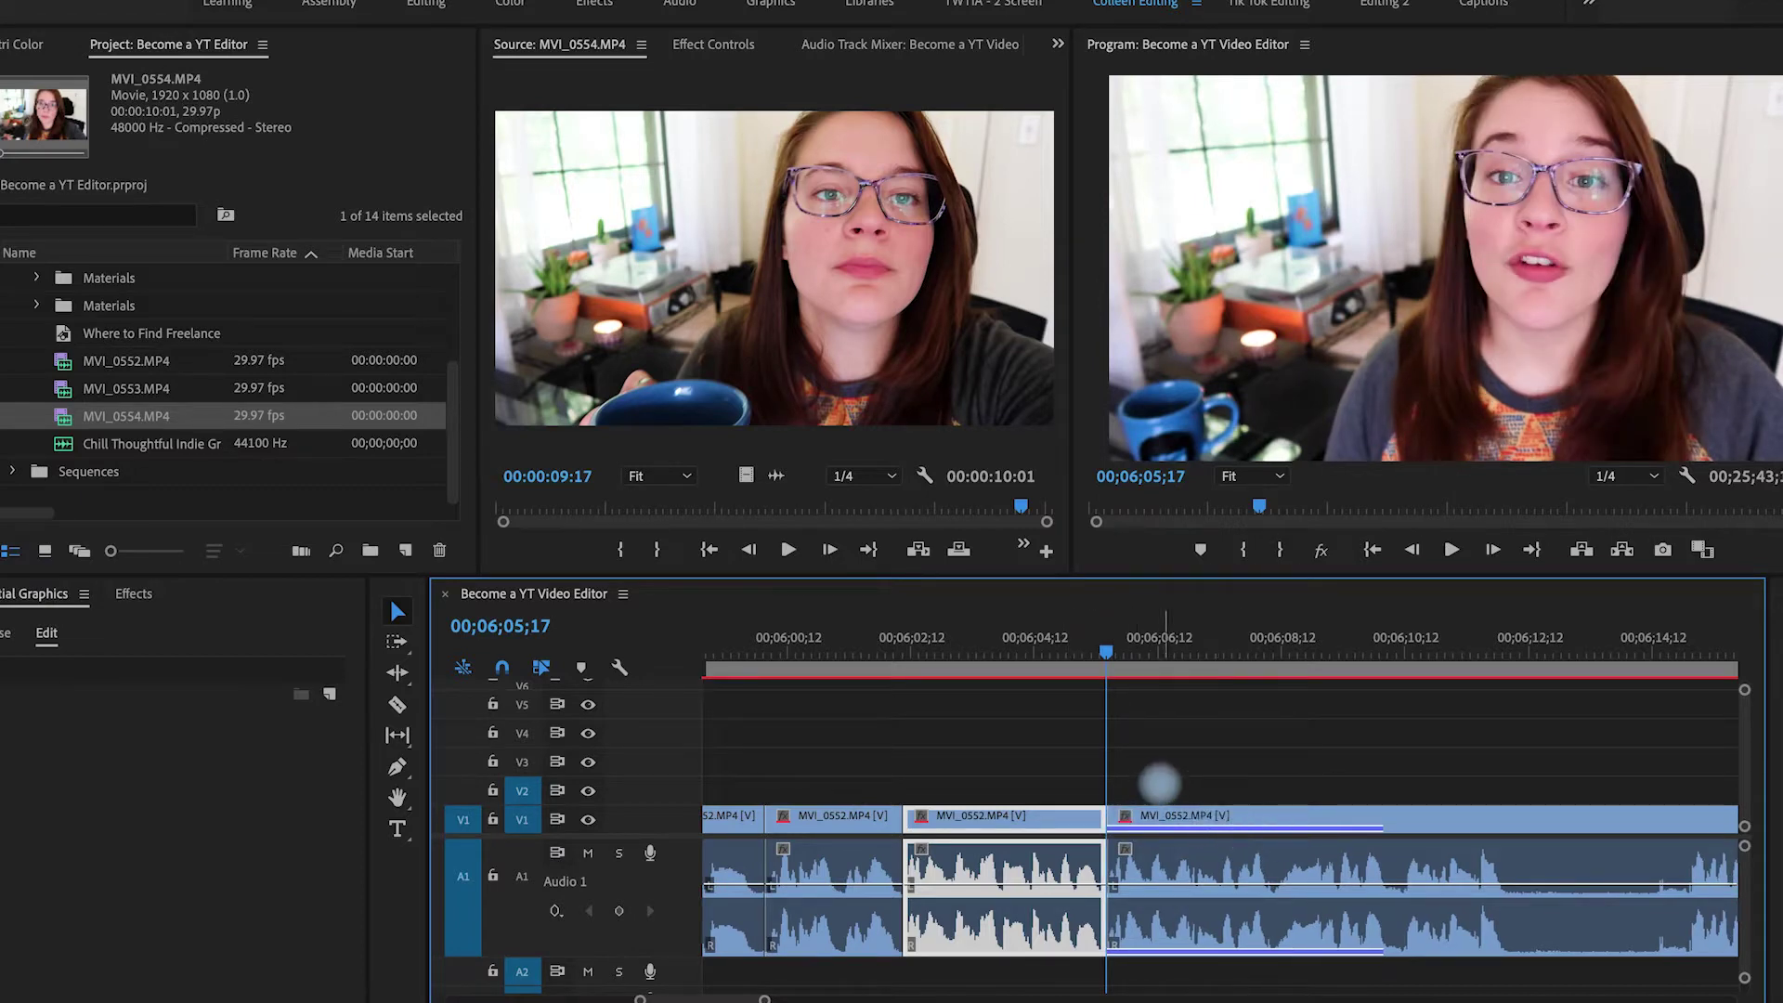
Step: Cut at 06;14;27 and ripple-trim the section back to 06;12;03, closing the gap
scroll(1120, 754, "down", 3)
left_click(1373, 654)
key("c")
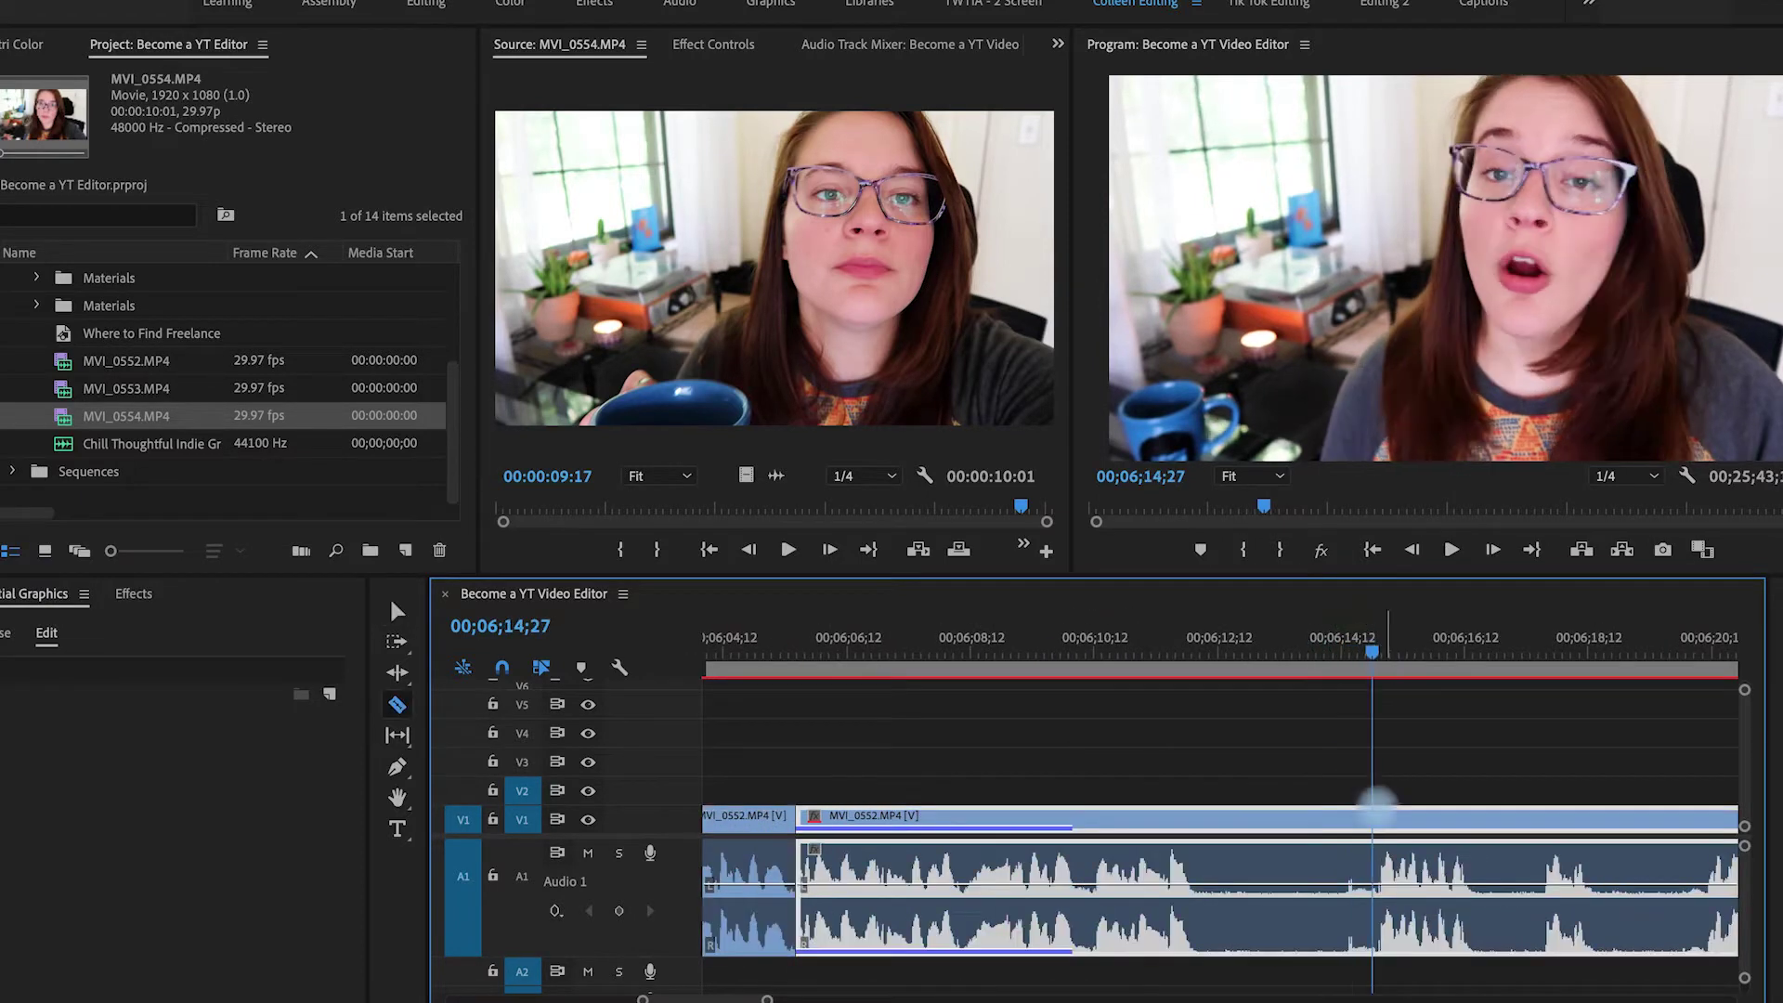
left_click(1375, 808)
key("v")
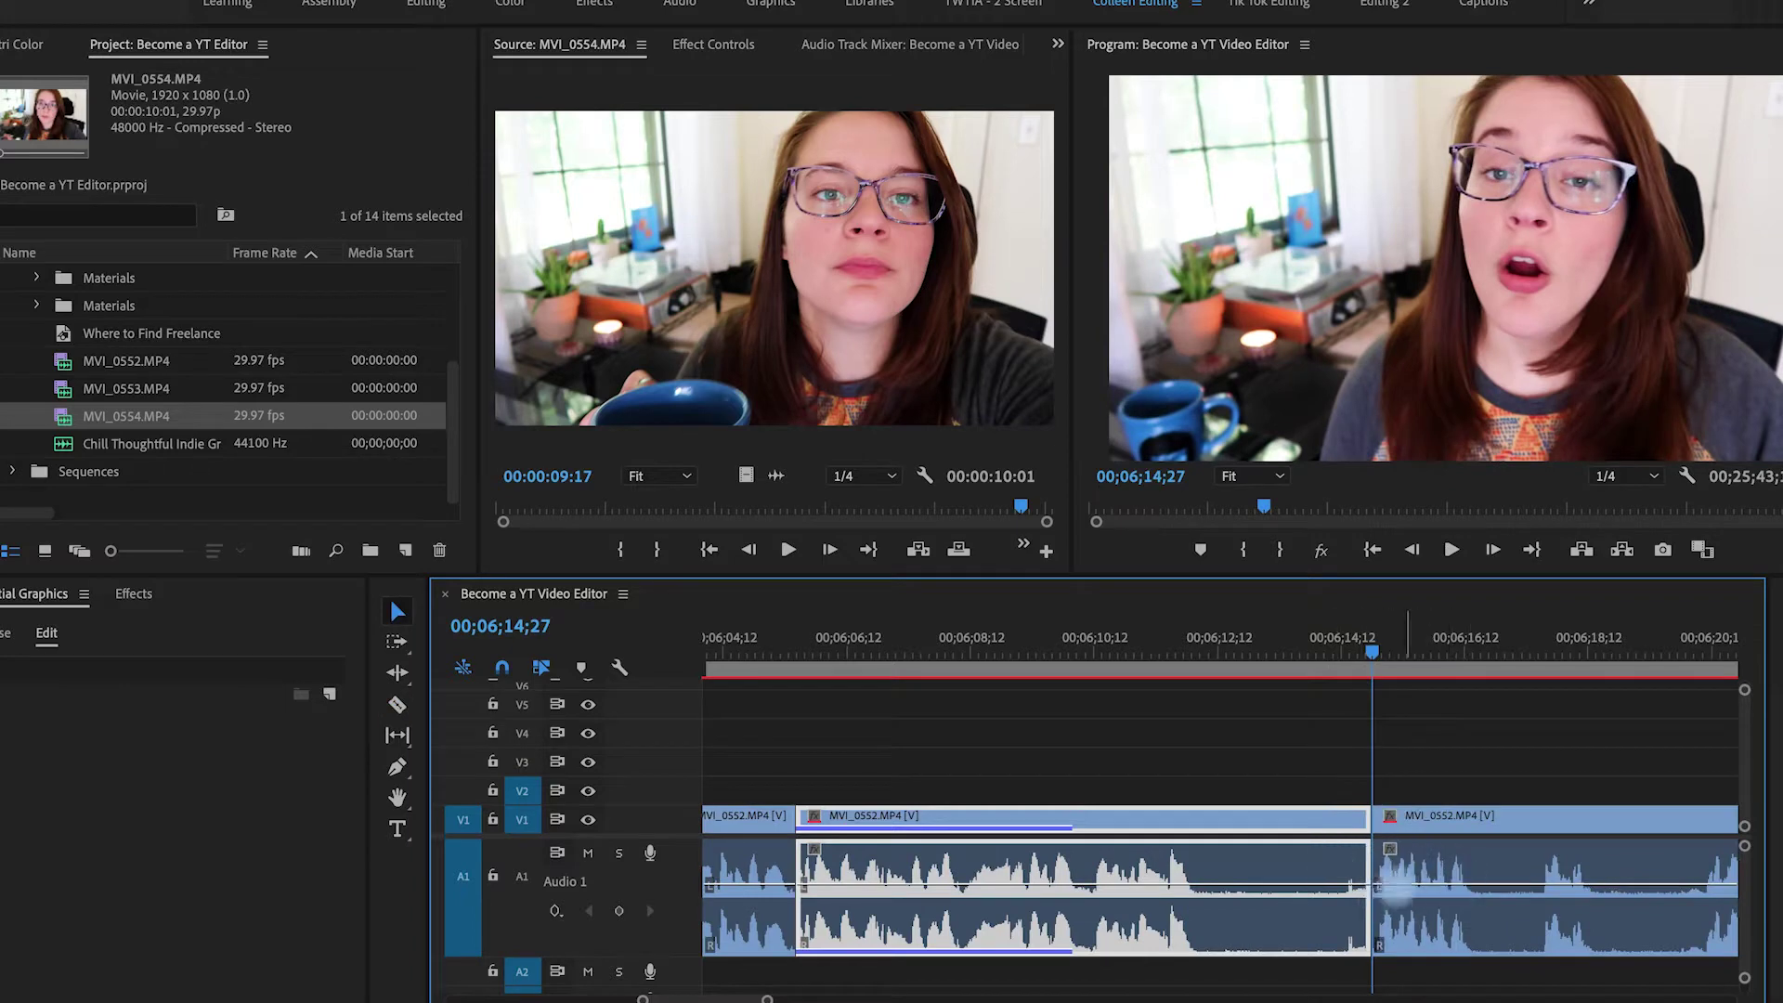
left_click(1201, 653)
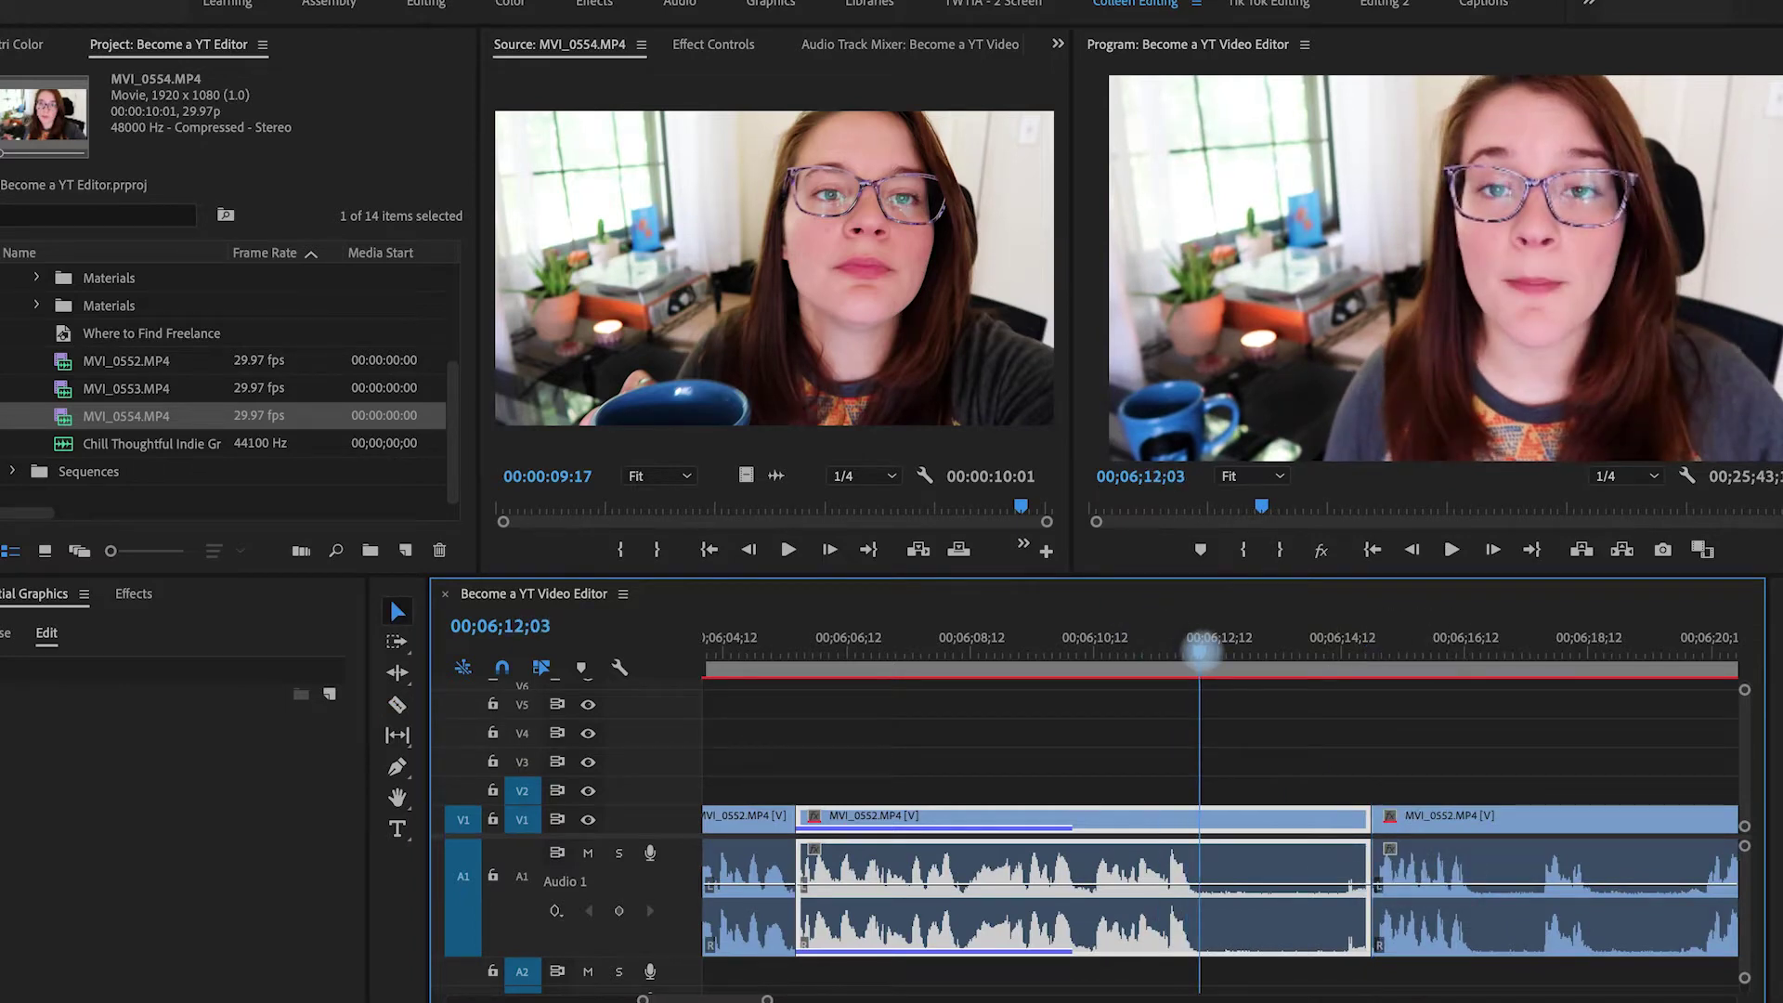
key("w")
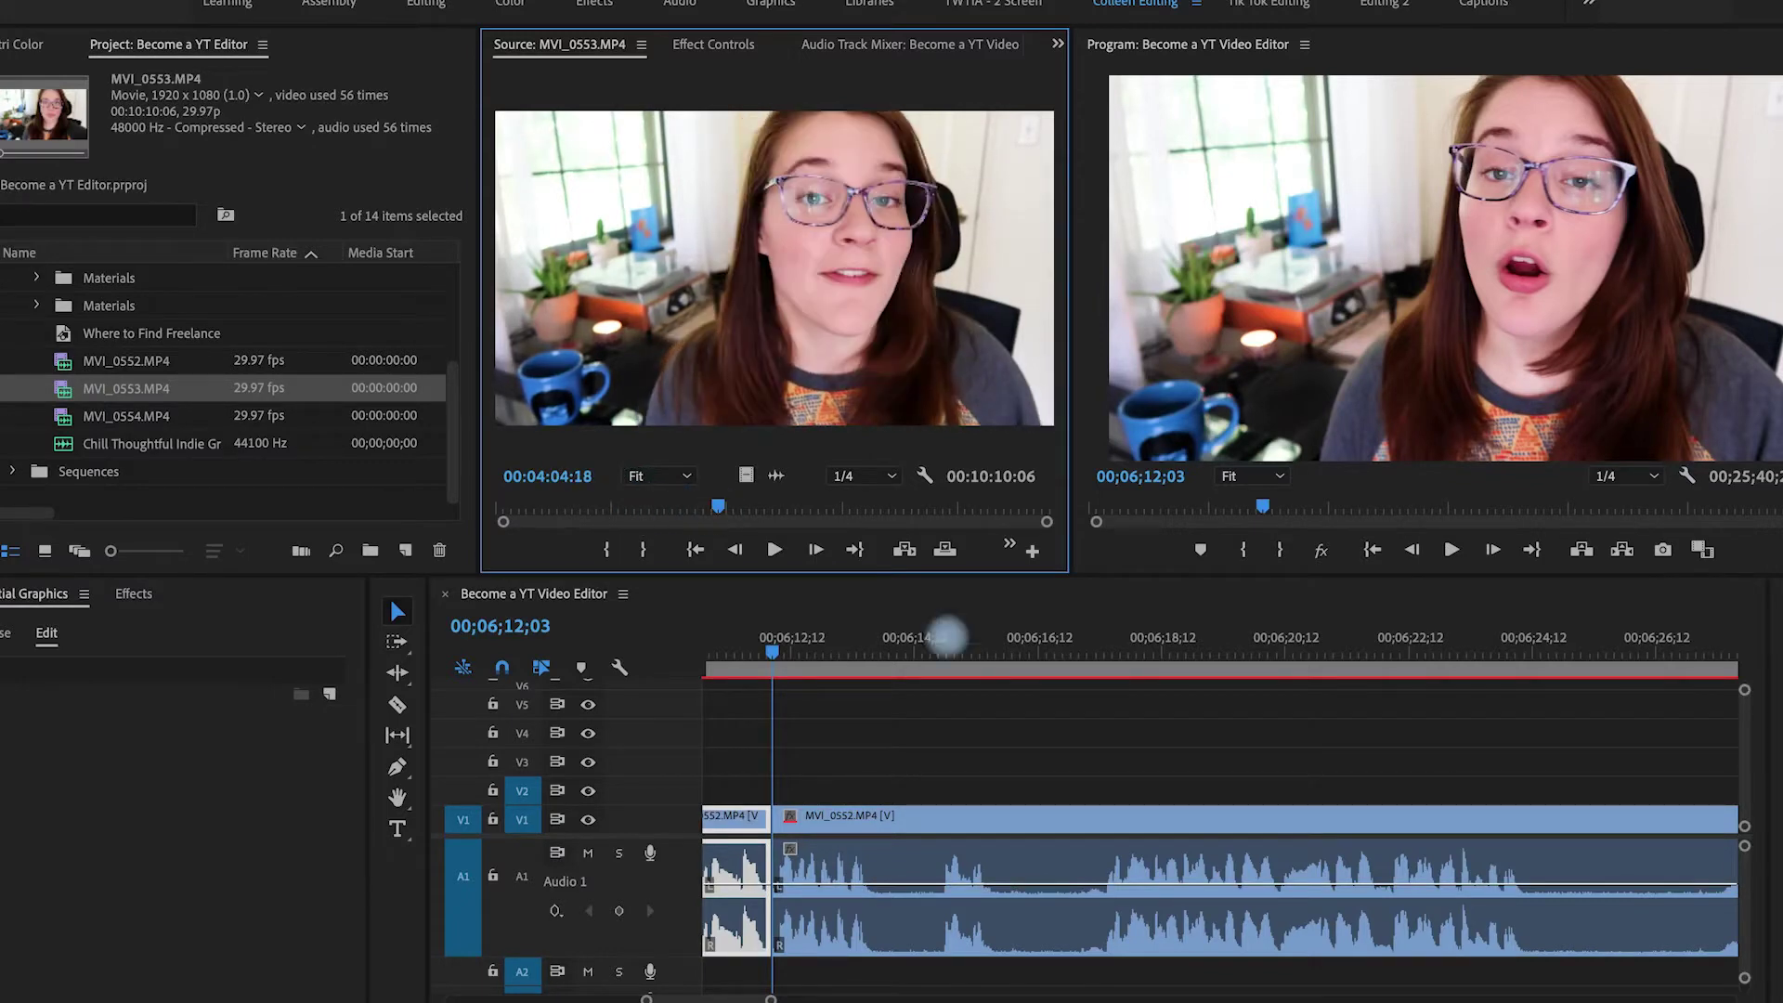
Step: Split MVI_0552 at 06;17;13 and turn off source-video patching to V1
left_click(1025, 665)
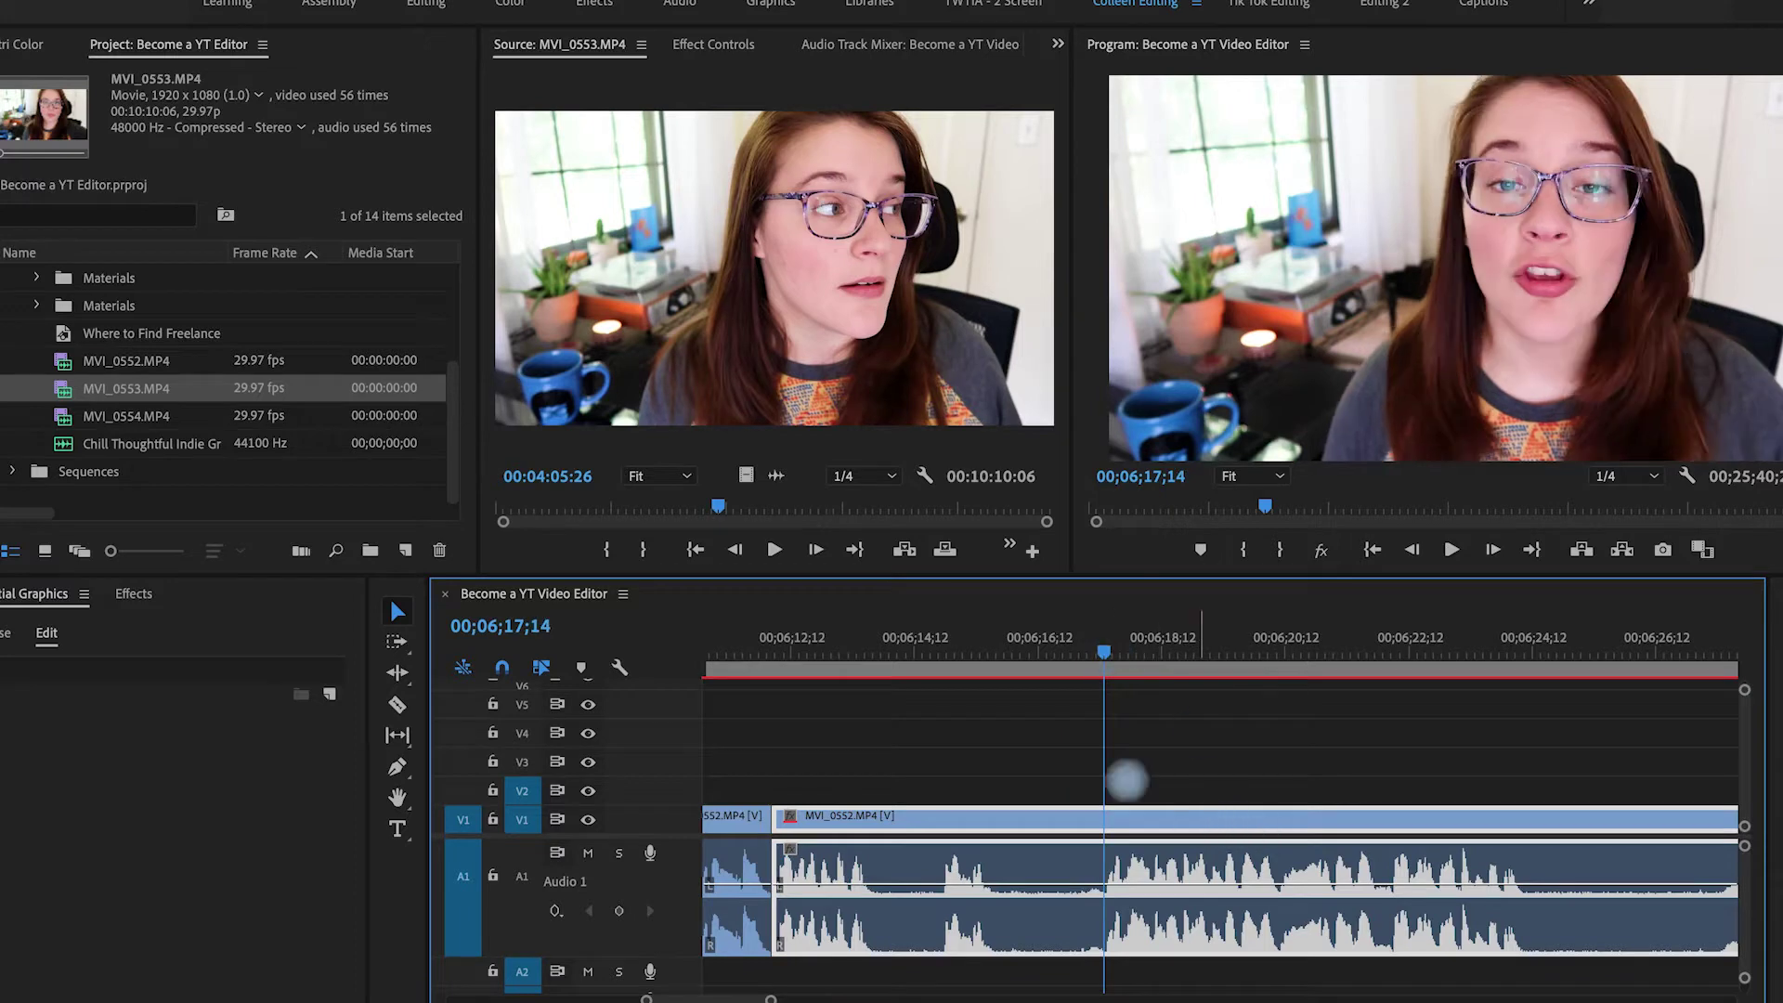
mouse_move(878, 653)
left_mouse_down()
mouse_move(1107, 661)
mouse_move(875, 671)
left_mouse_up()
key("c")
left_click(1102, 822)
key("v")
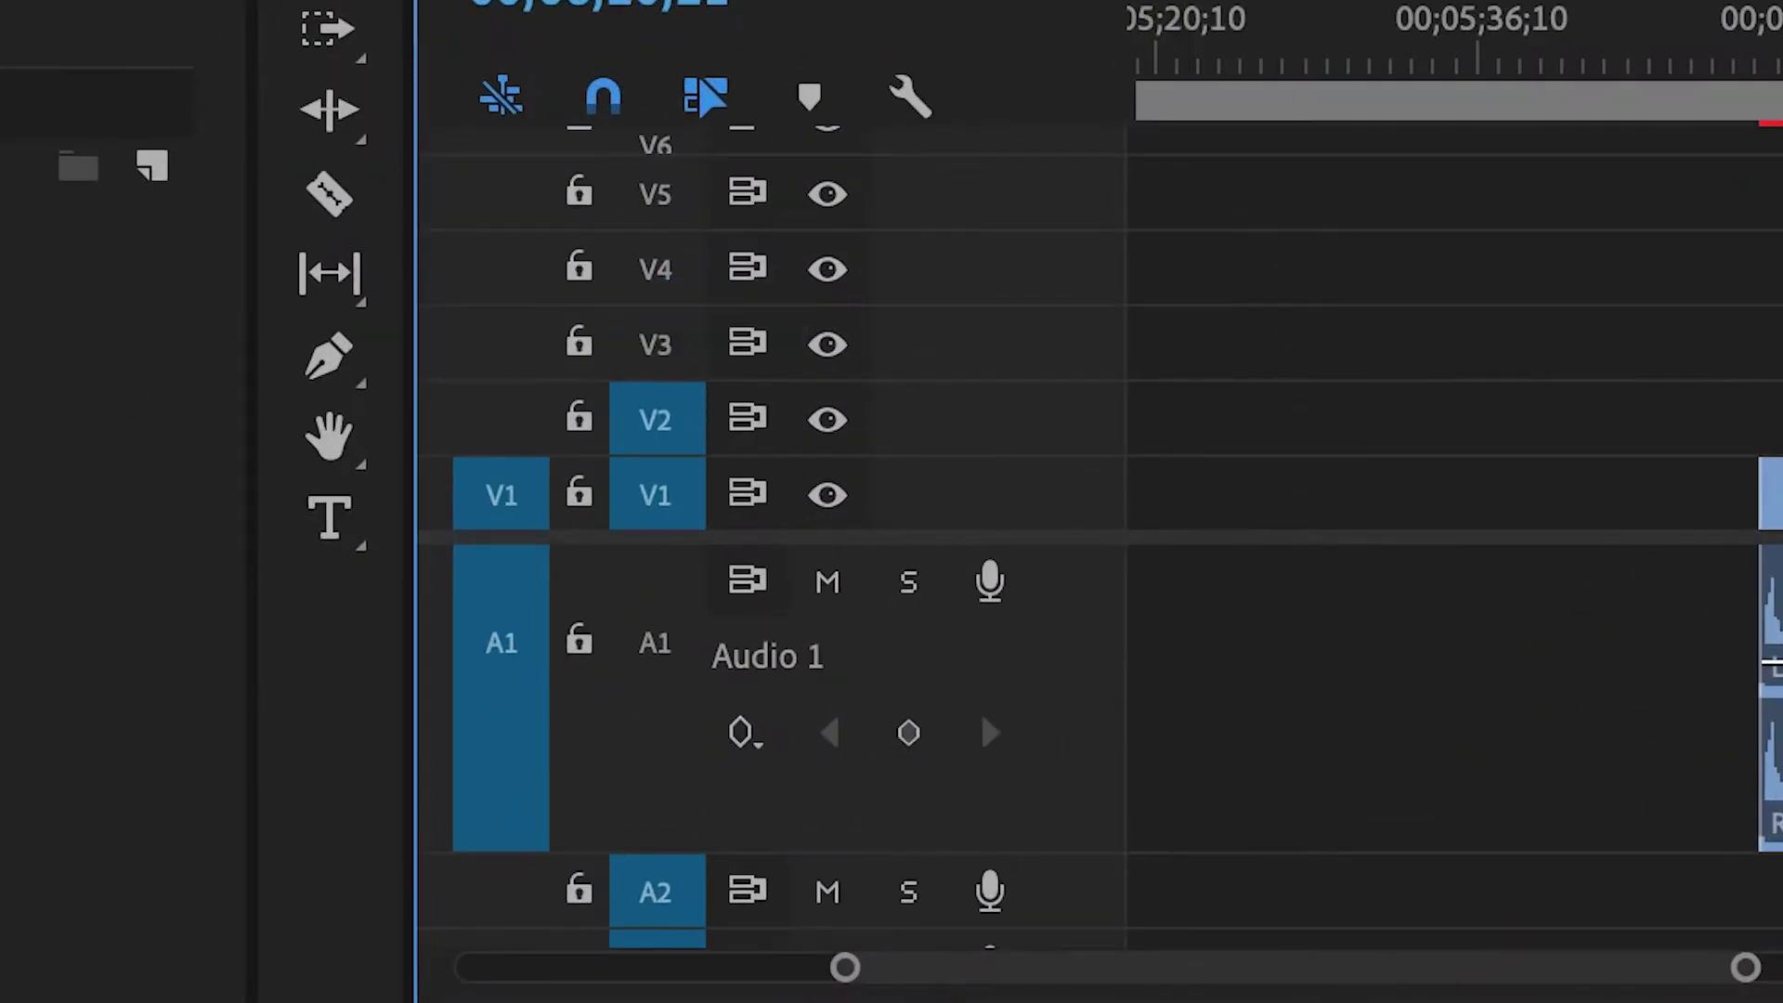
left_click(502, 493)
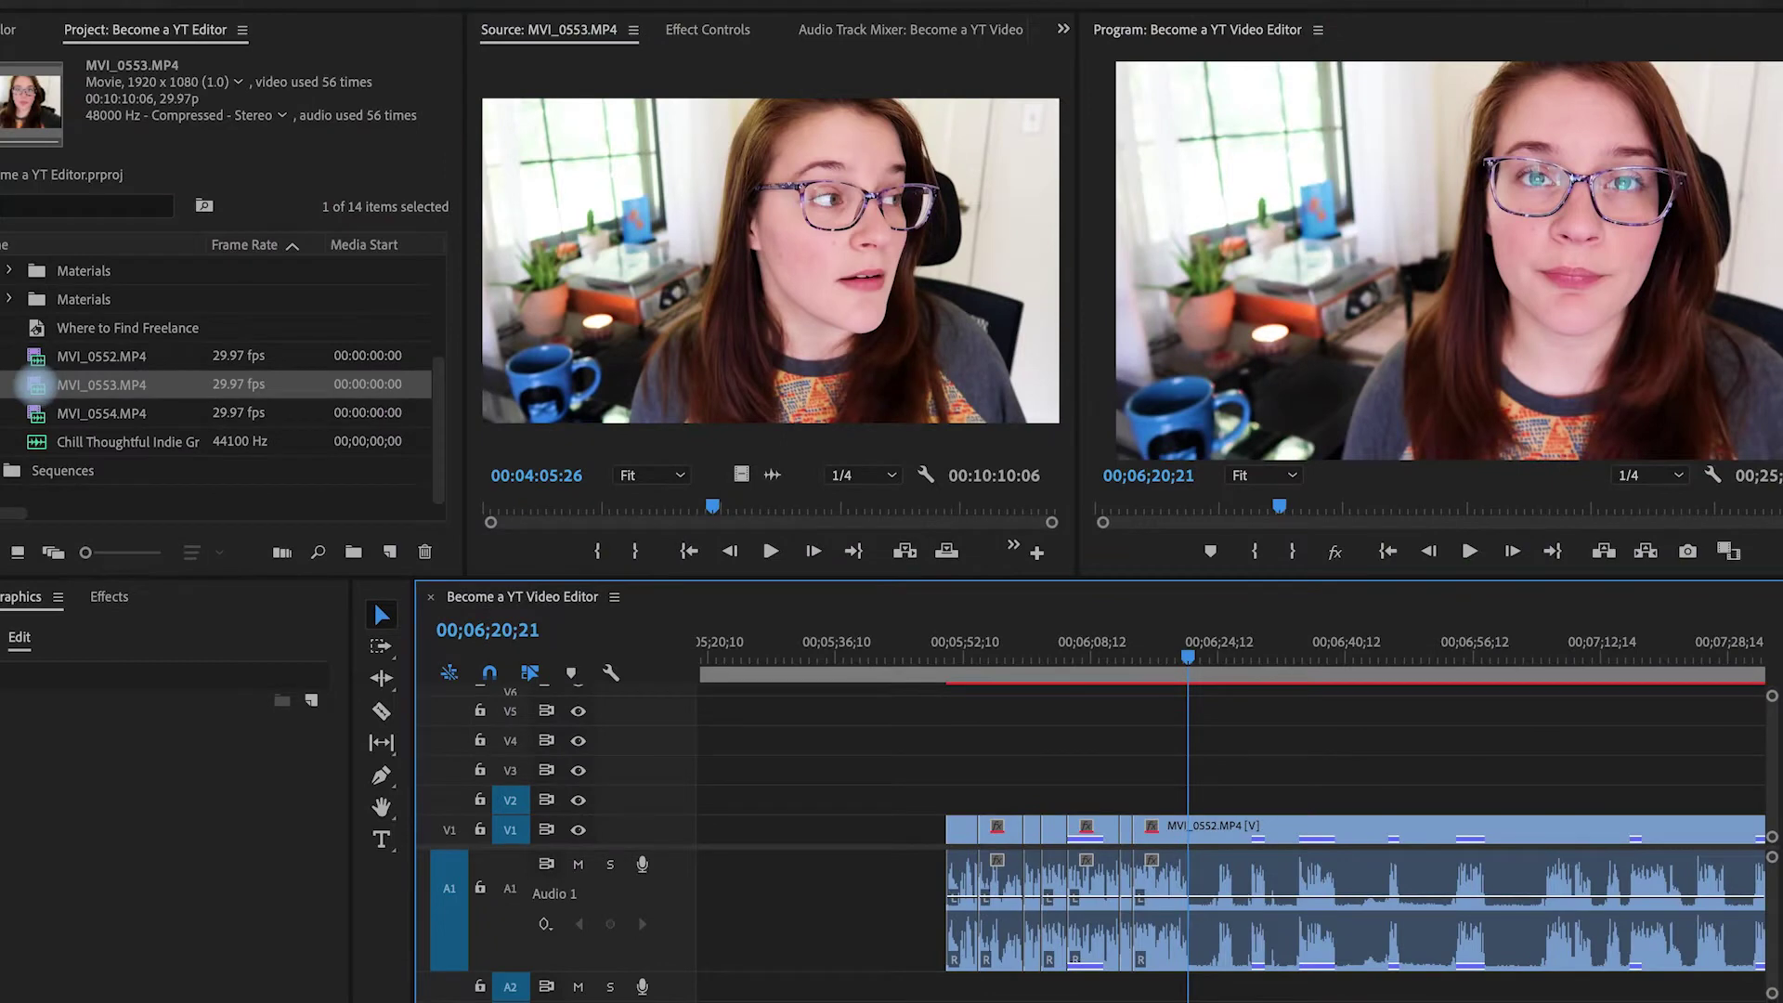
Step: Re-patch source video to V1 and park the playhead past the sequence end
left_click_drag(38, 384, 562, 741)
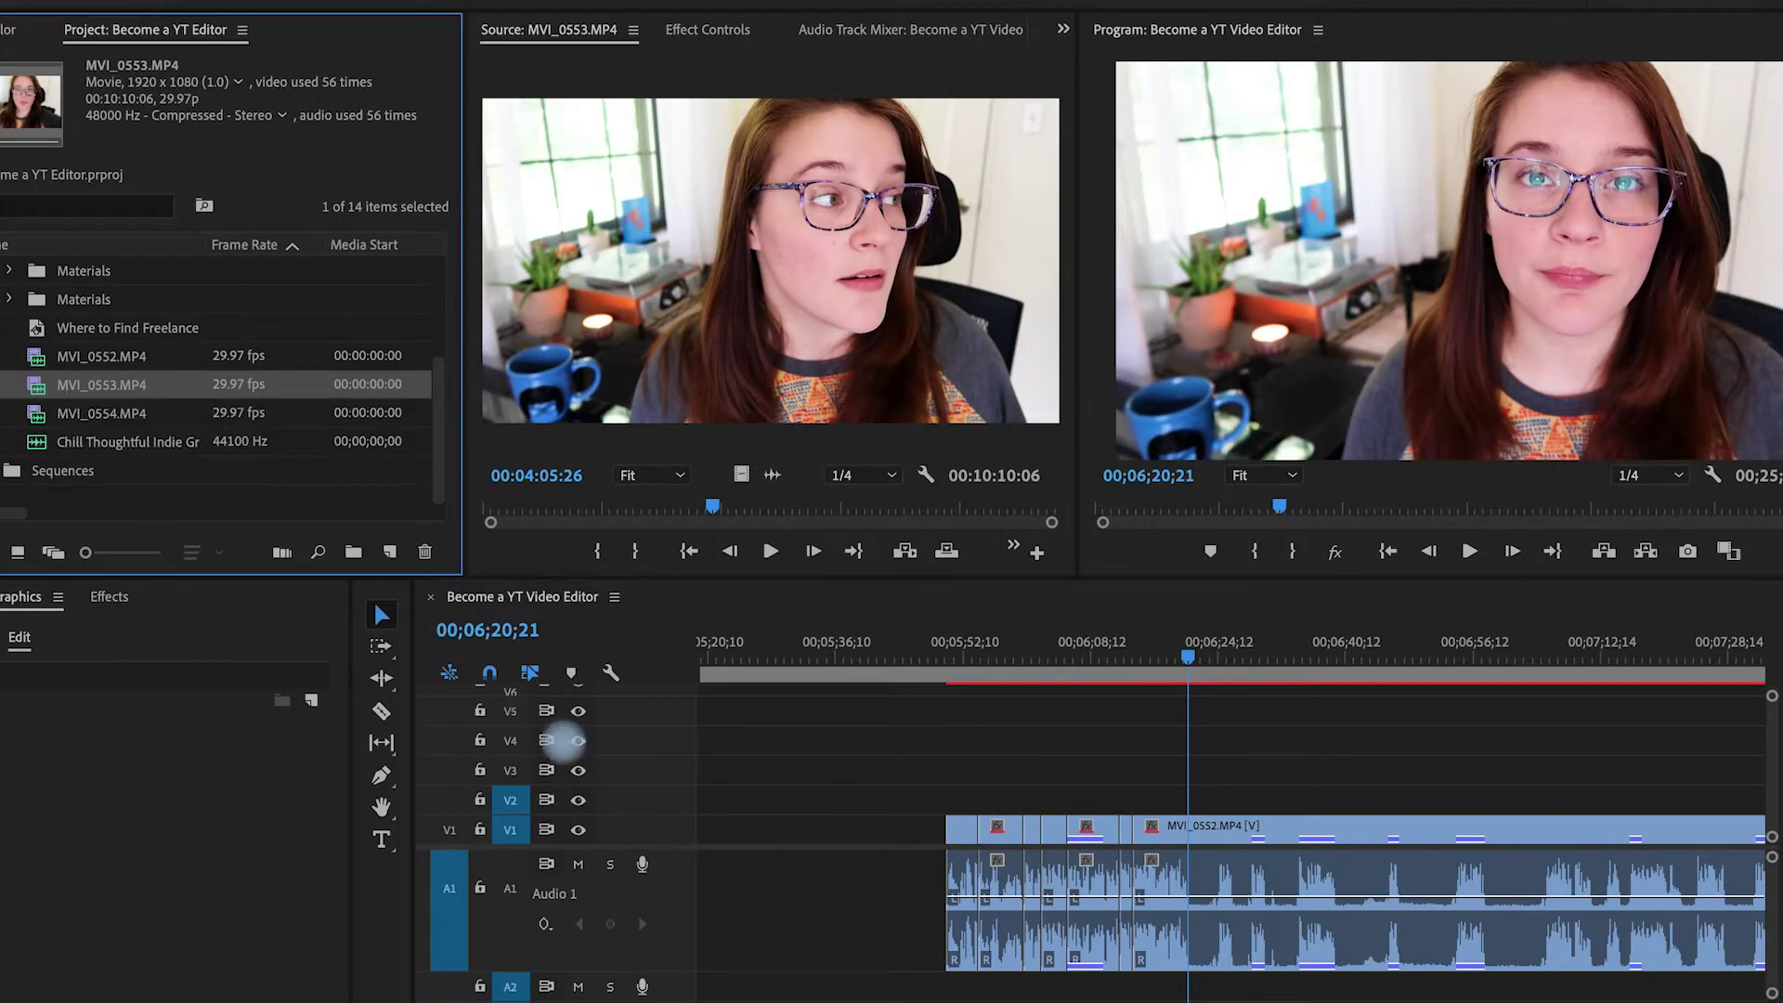
left_click_drag(776, 845, 452, 836)
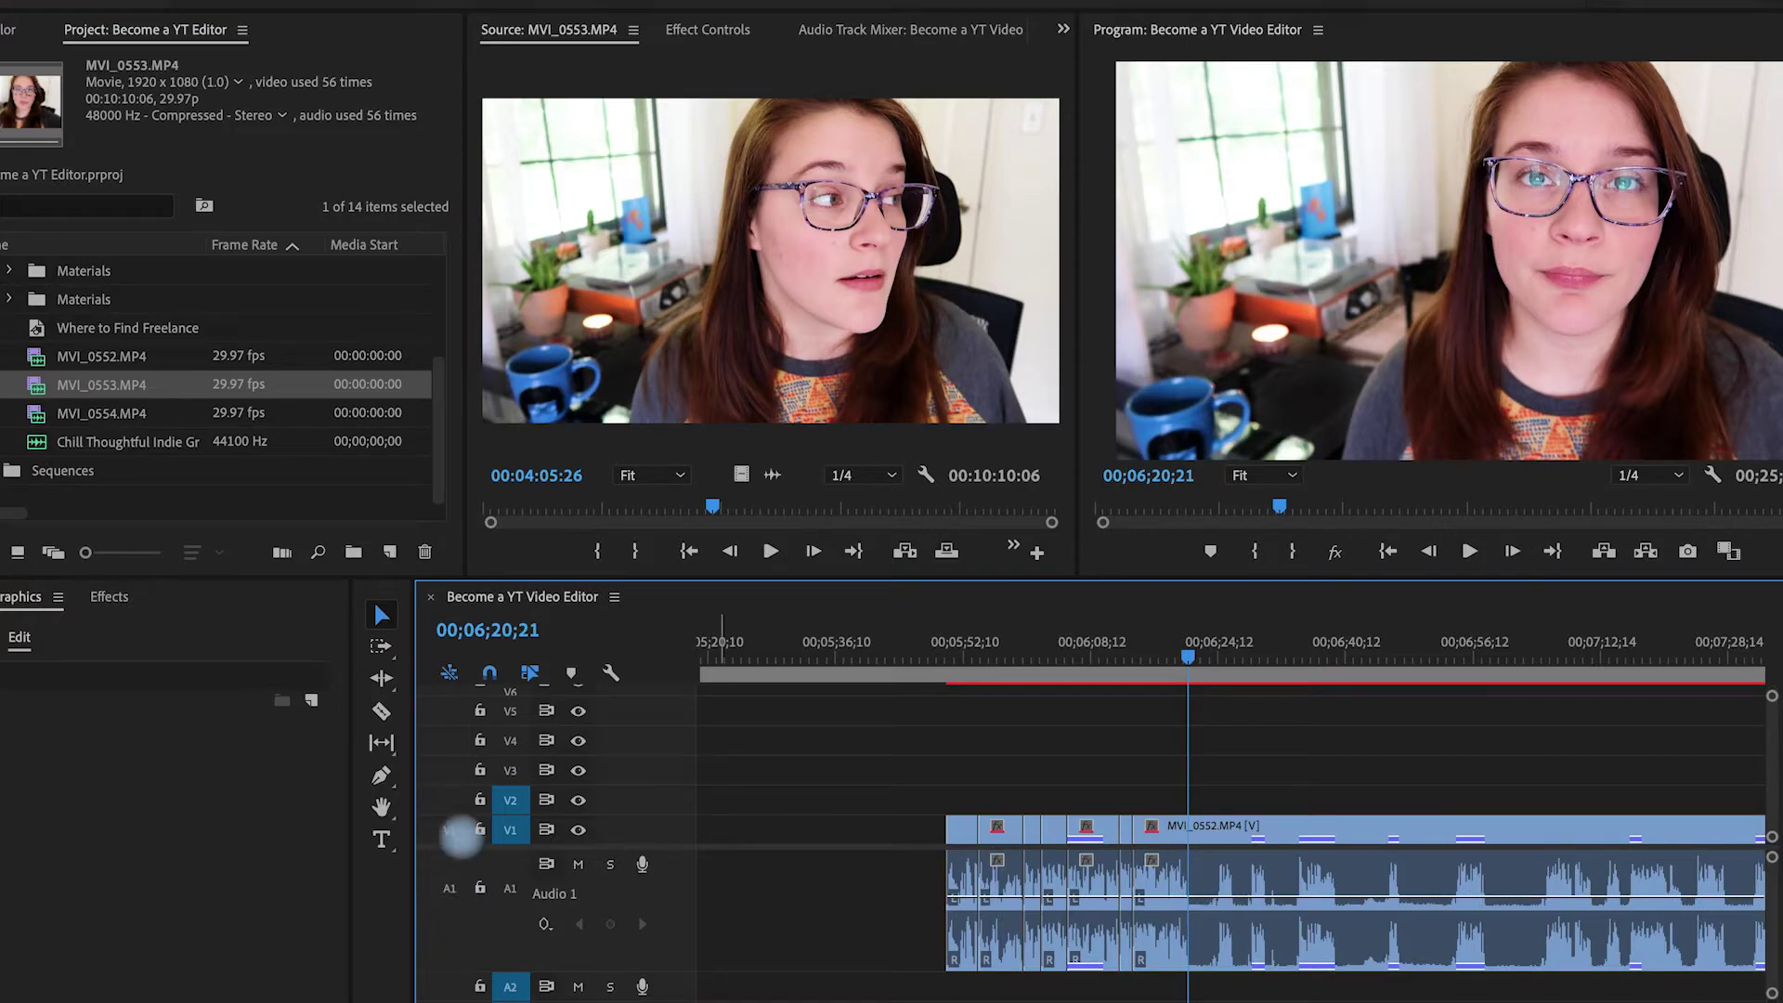
left_click_drag(37, 384, 543, 893)
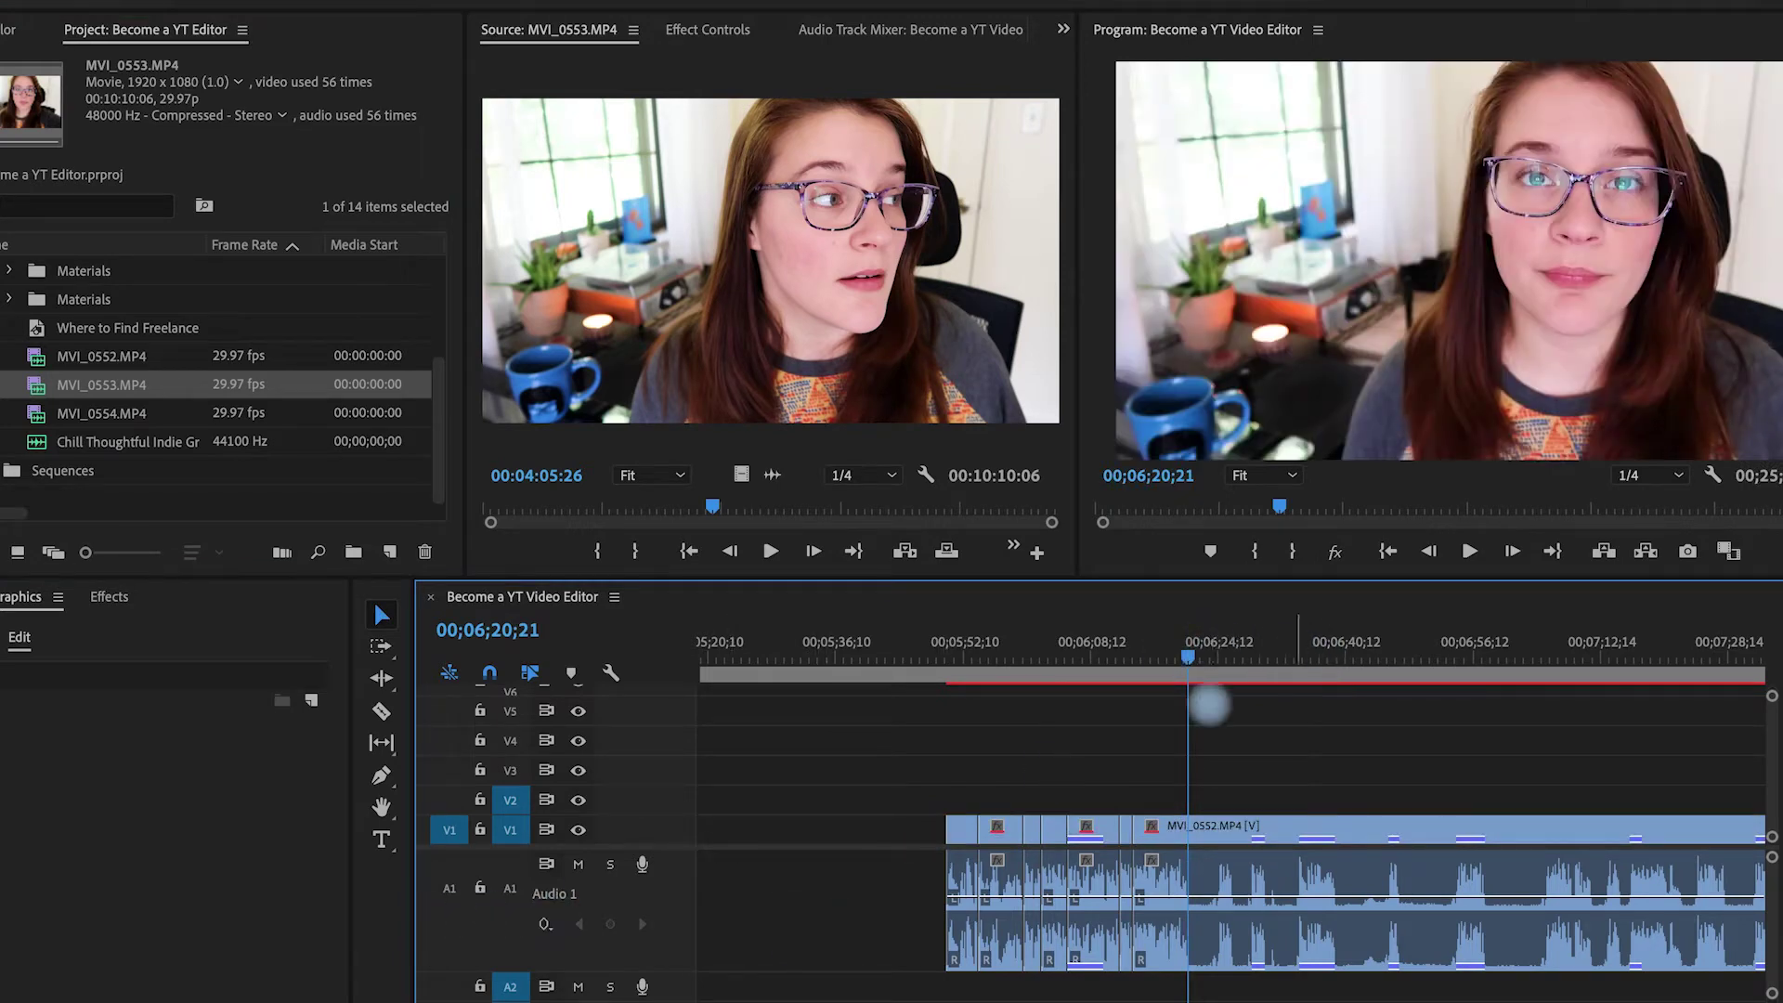
key("minus")
key("minus")
key("minus")
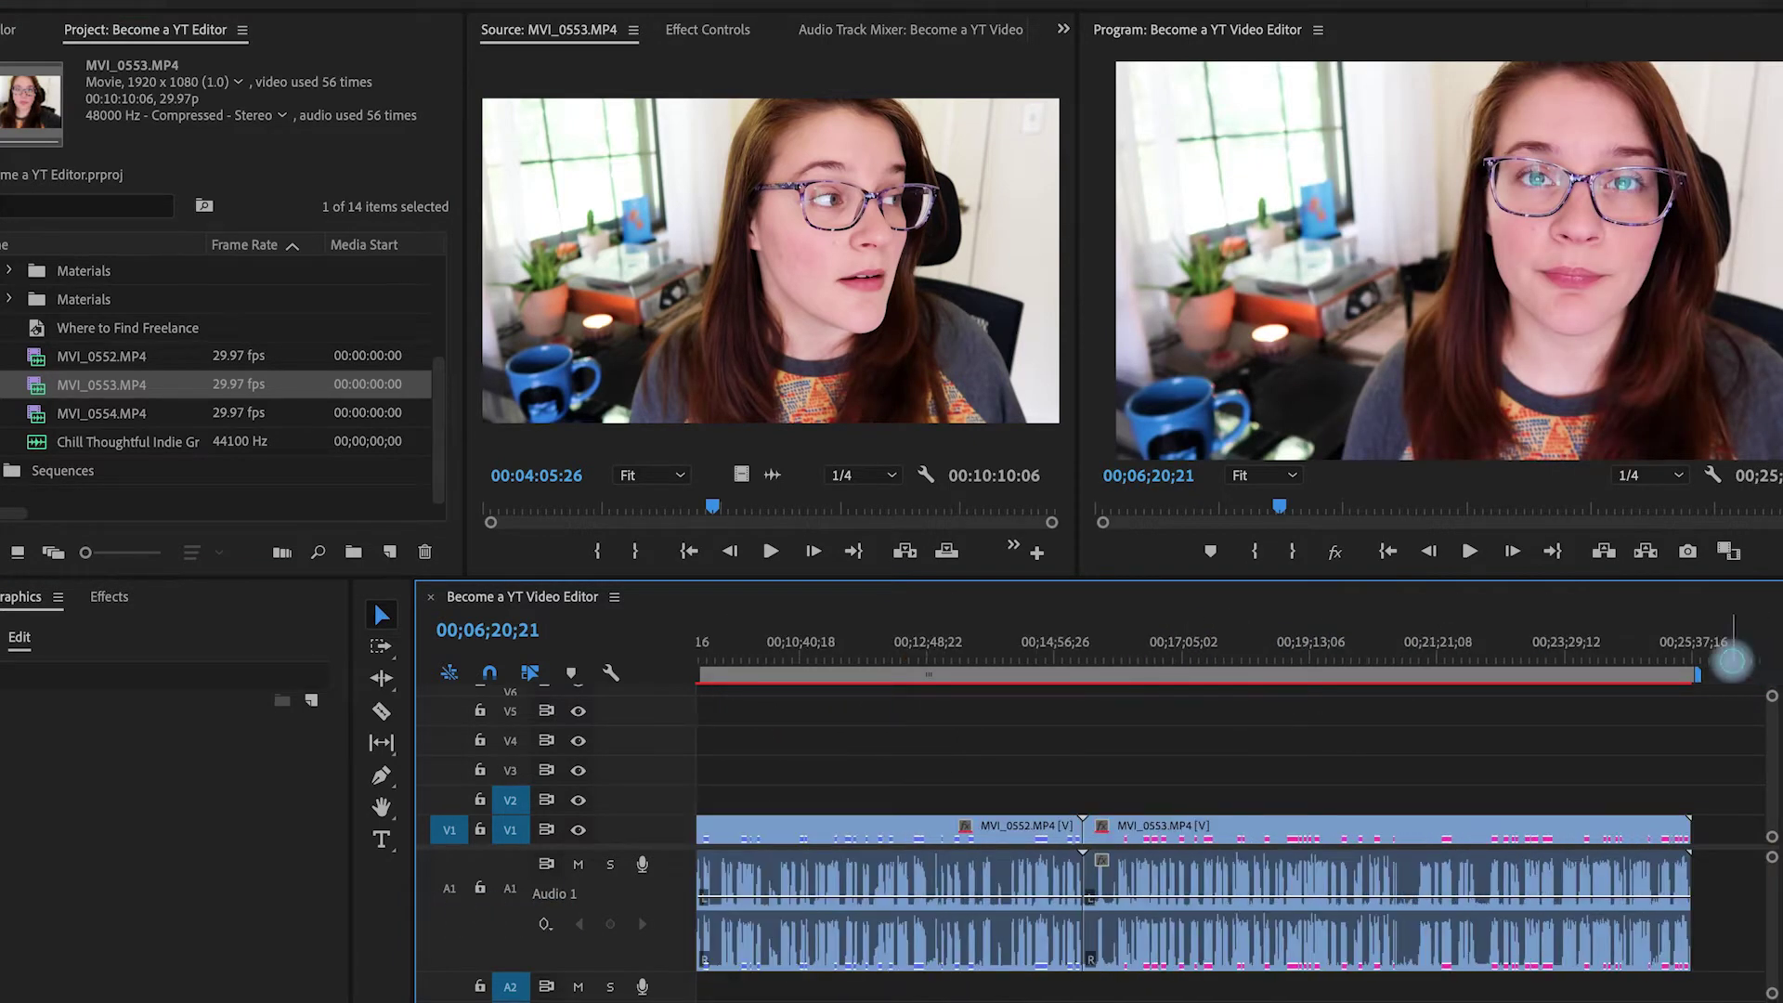
left_click(1732, 655)
key("equal")
key("equal")
key("equal")
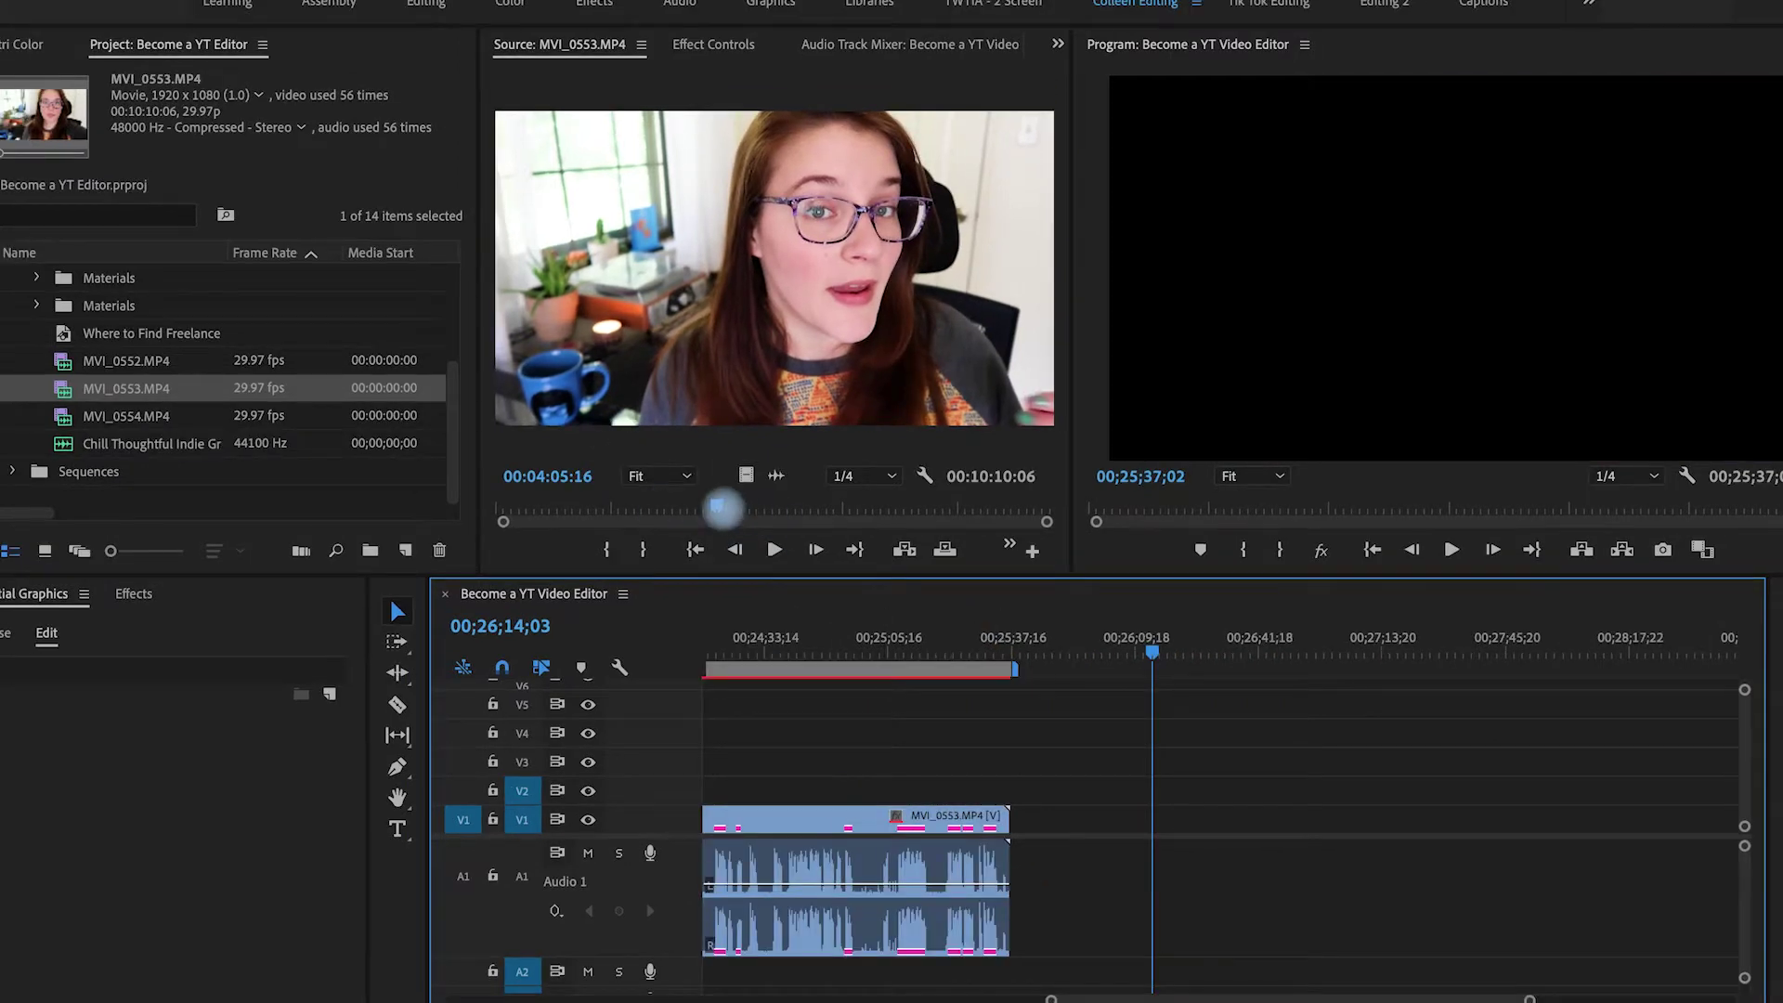
Step: Mark In at 04:31 on MVI_0553 and overwrite the excerpt onto V1 at the playhead
left_click_drag(720, 507, 743, 506)
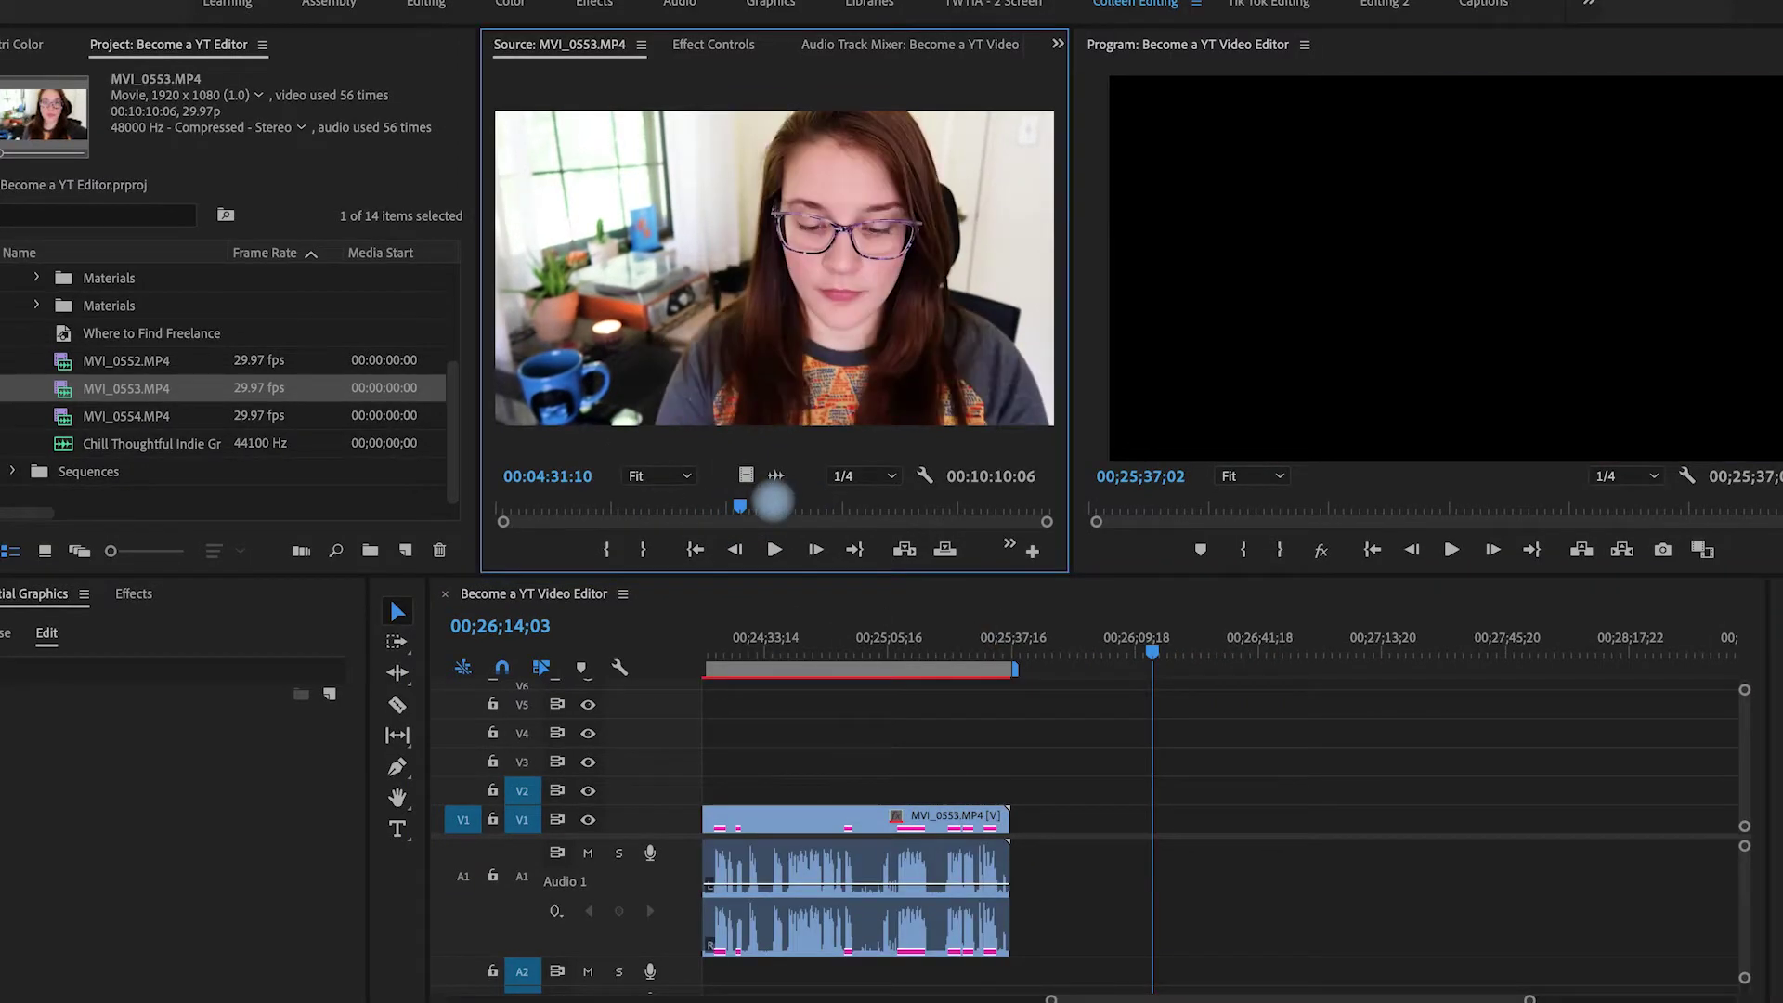
key("i")
left_click(763, 506)
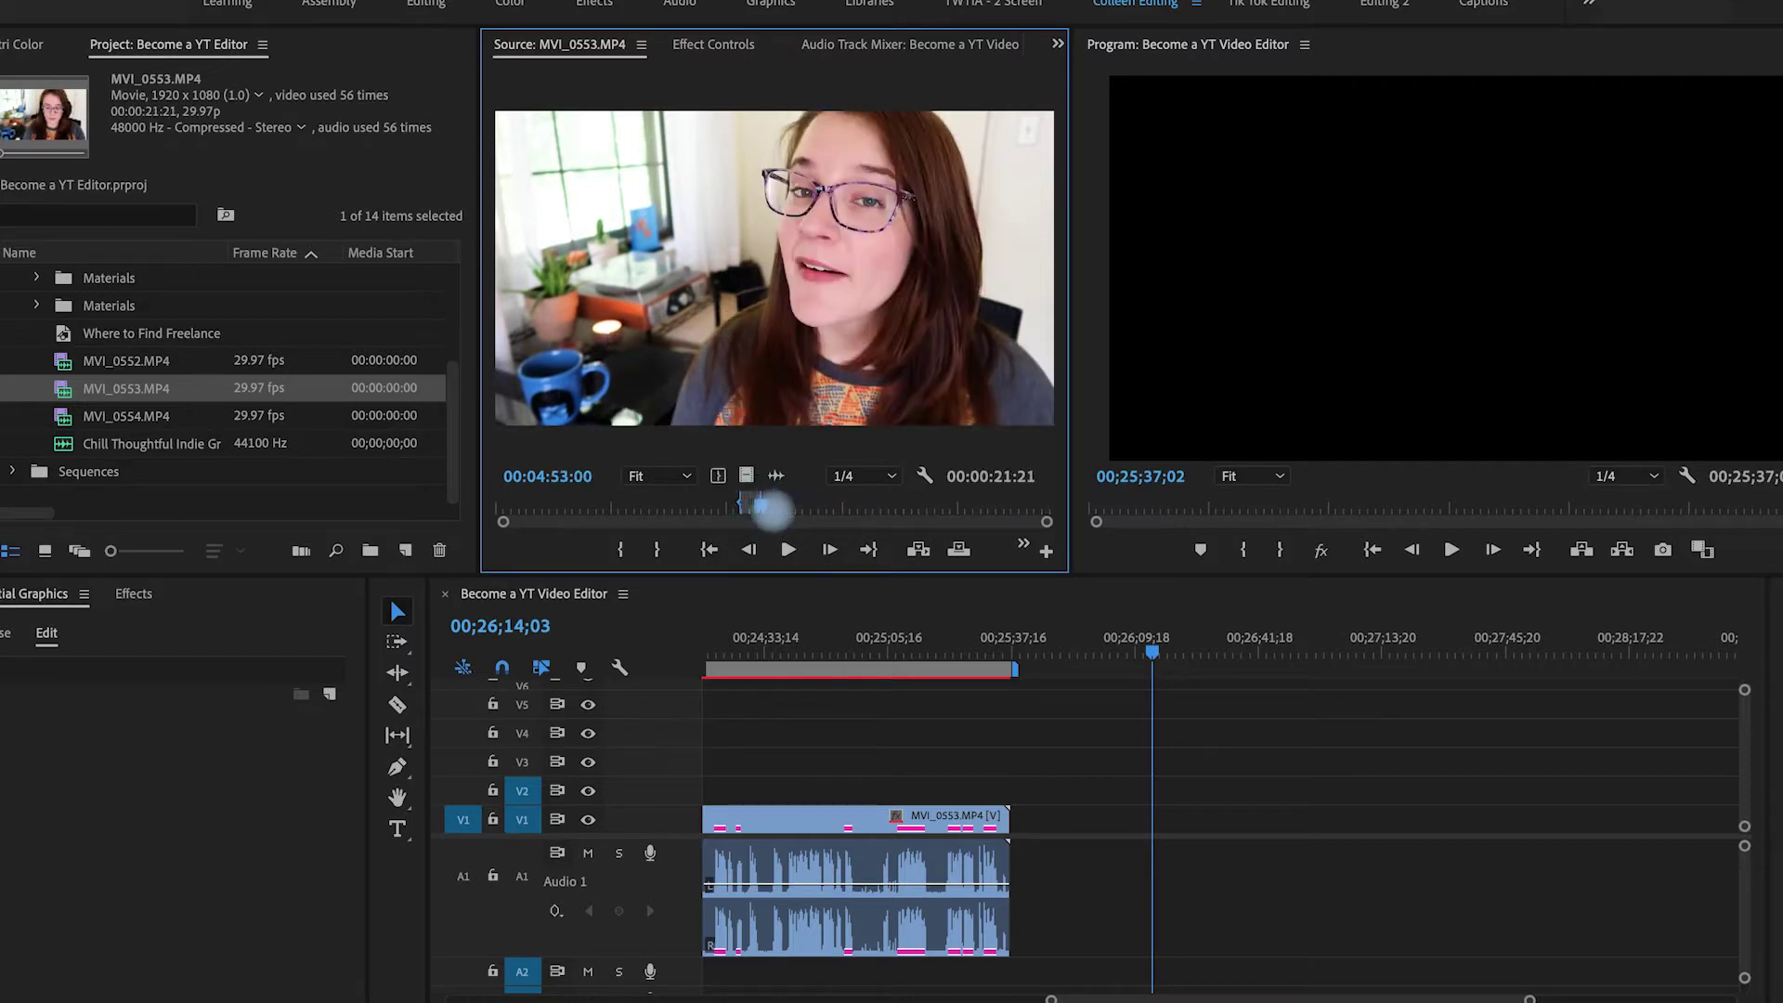
key(".")
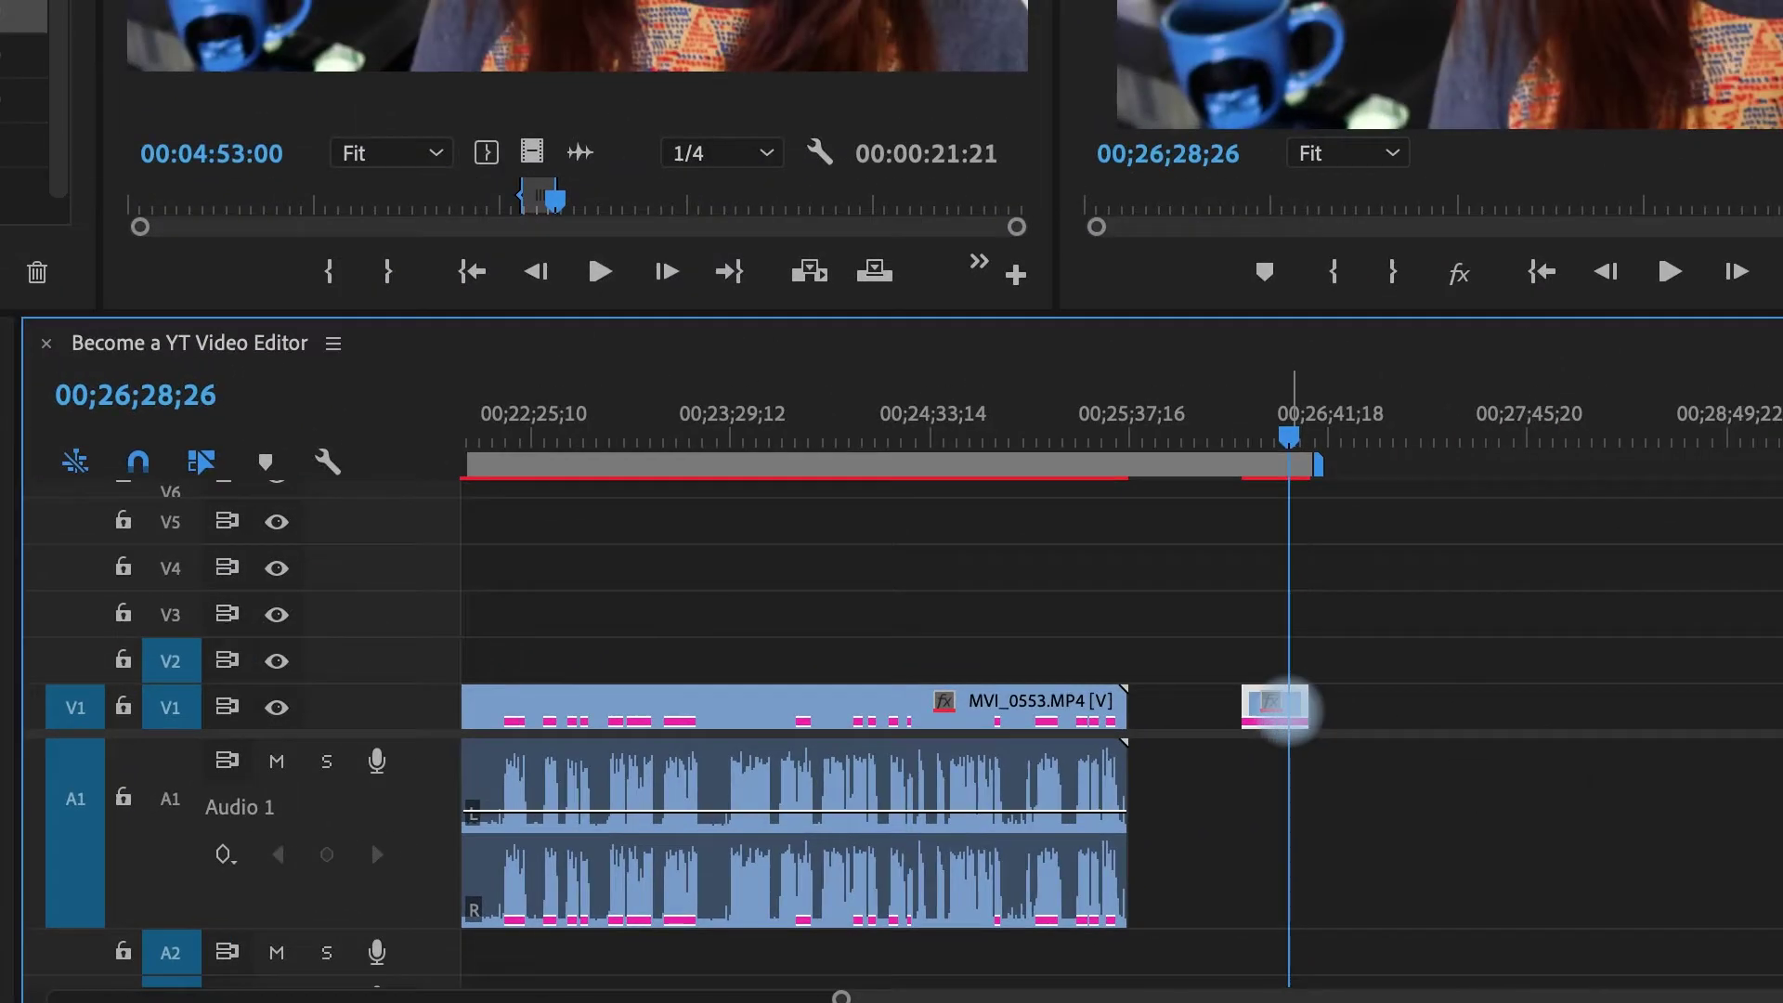
Step: Add two more copies of the 21-second excerpt past the main footage, stepping onto V2 and targeting V3
left_click(1393, 425)
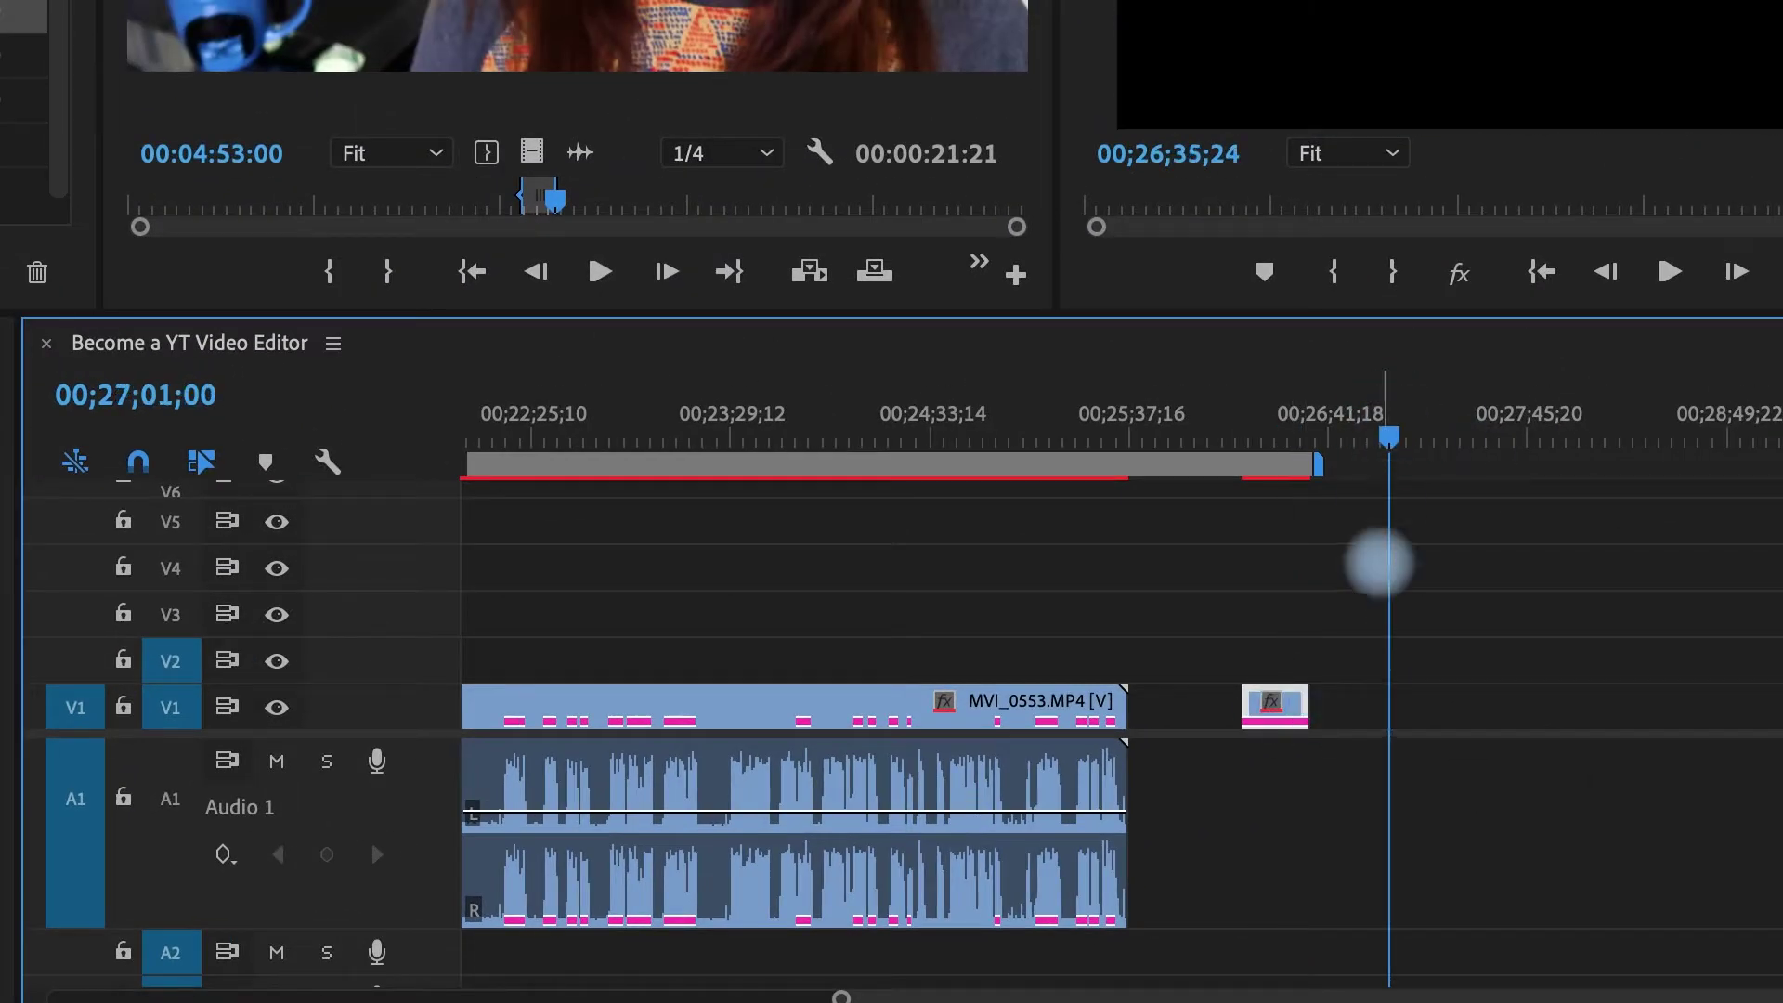
key("period")
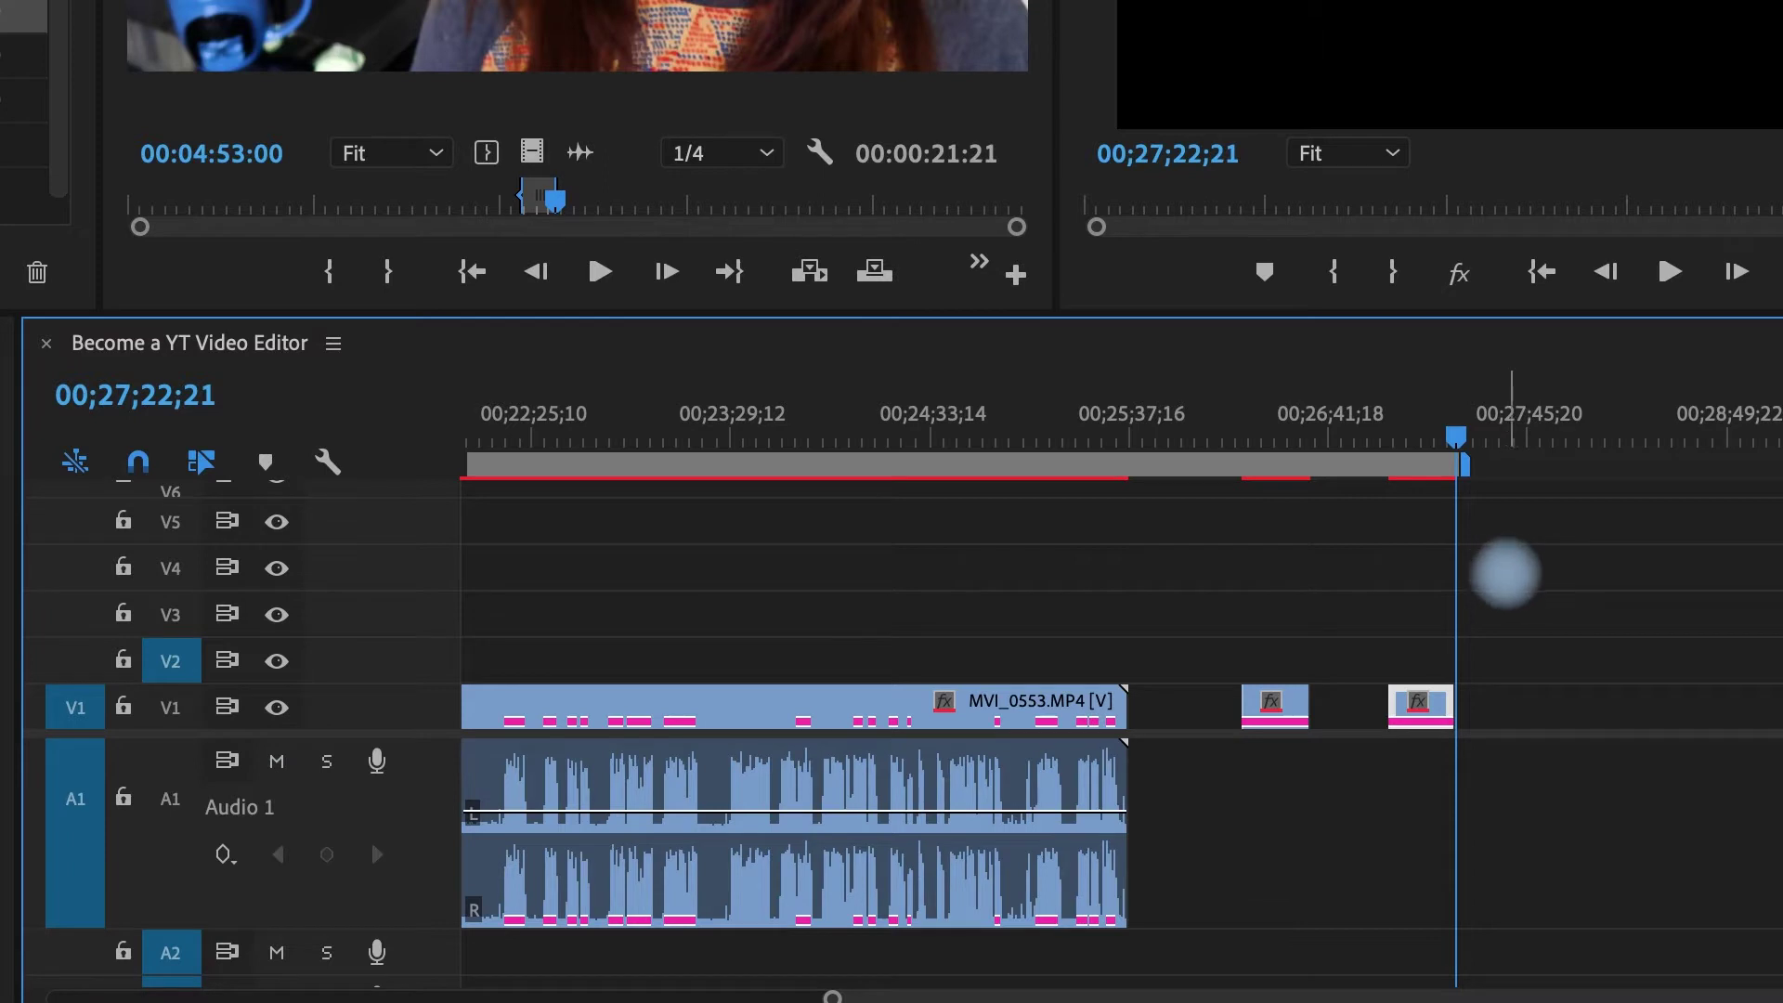
key("ctrl+v")
left_click(172, 617)
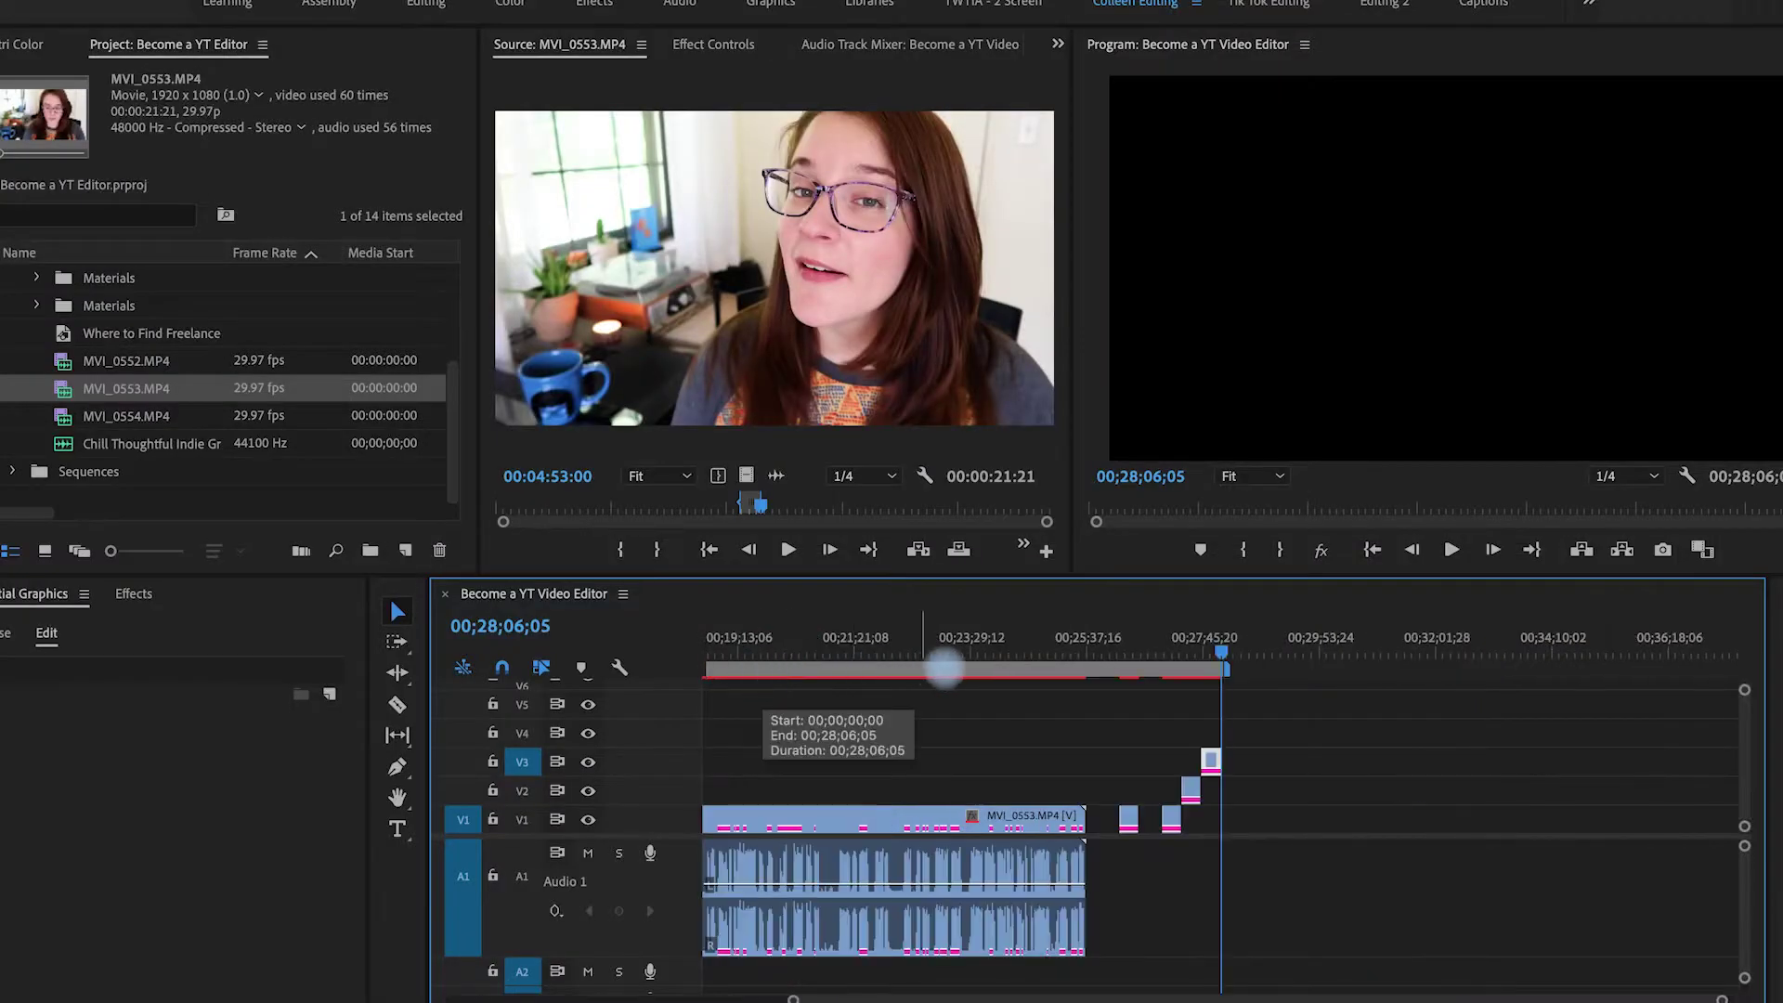
Step: Drag the MVI_0552 clip on V1 and the small V2 clip earlier on the timeline
scroll(944, 667, "down", 3)
scroll(1105, 678, "up", 4)
scroll(995, 658, "up", 3)
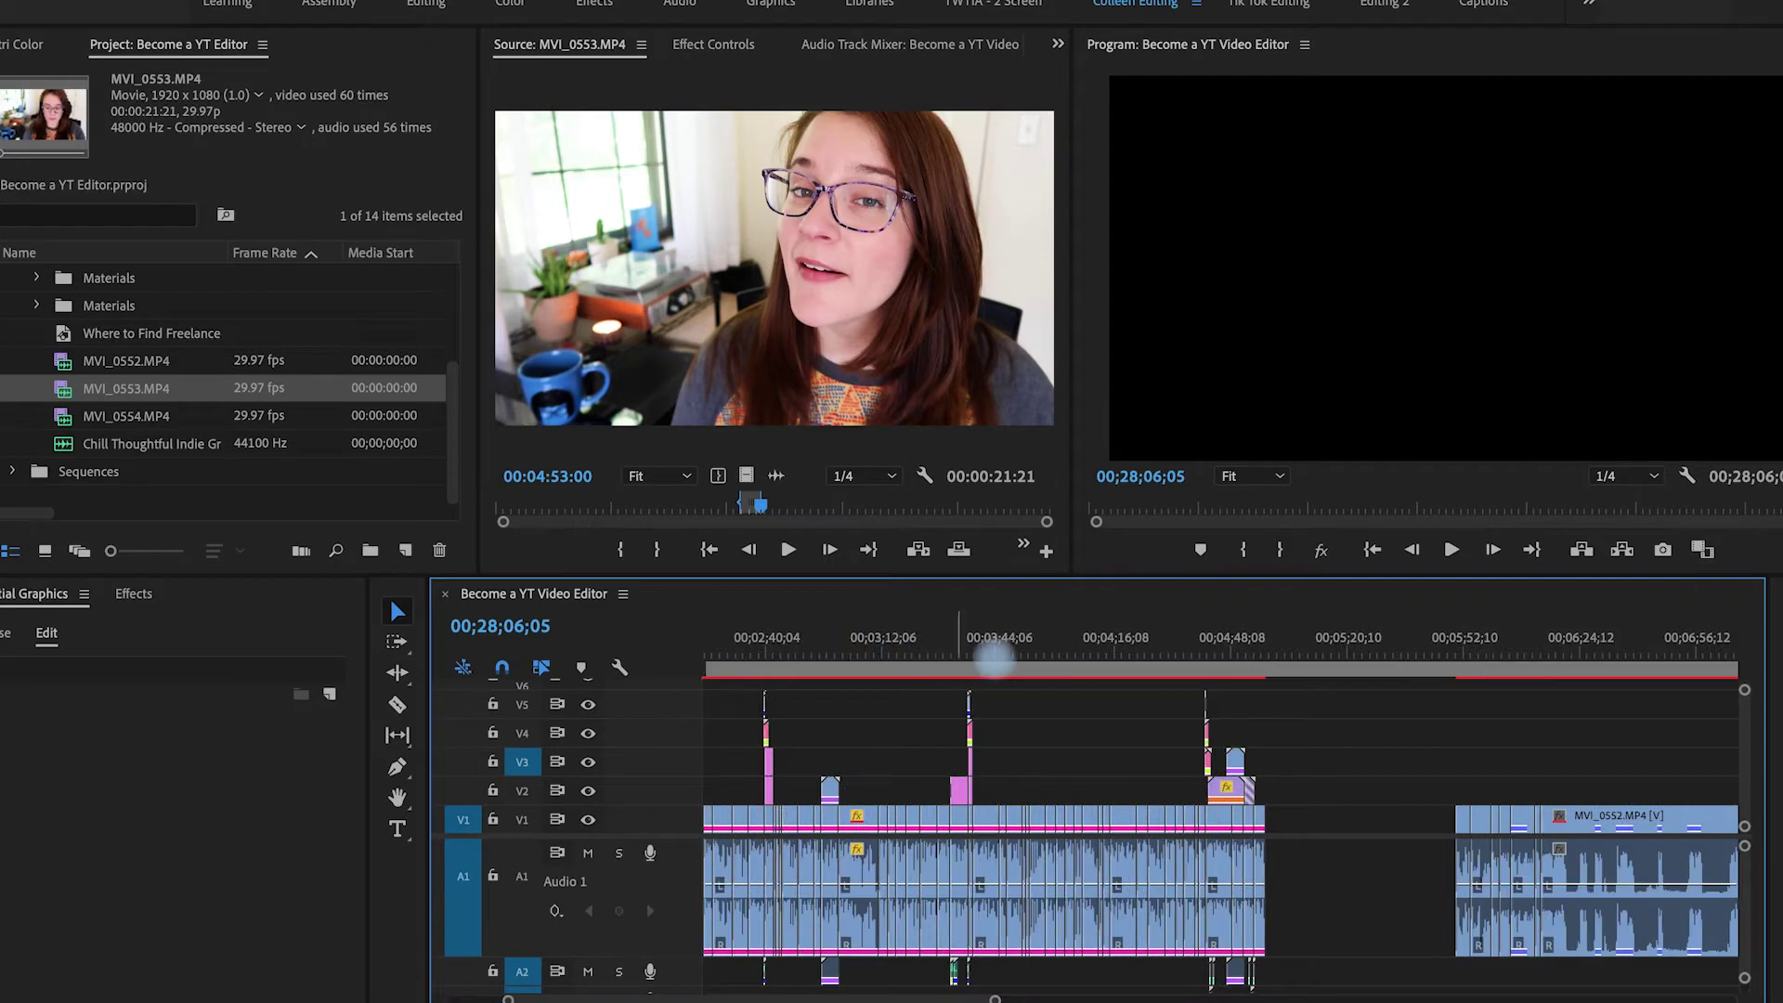
scroll(993, 661, "up", 3)
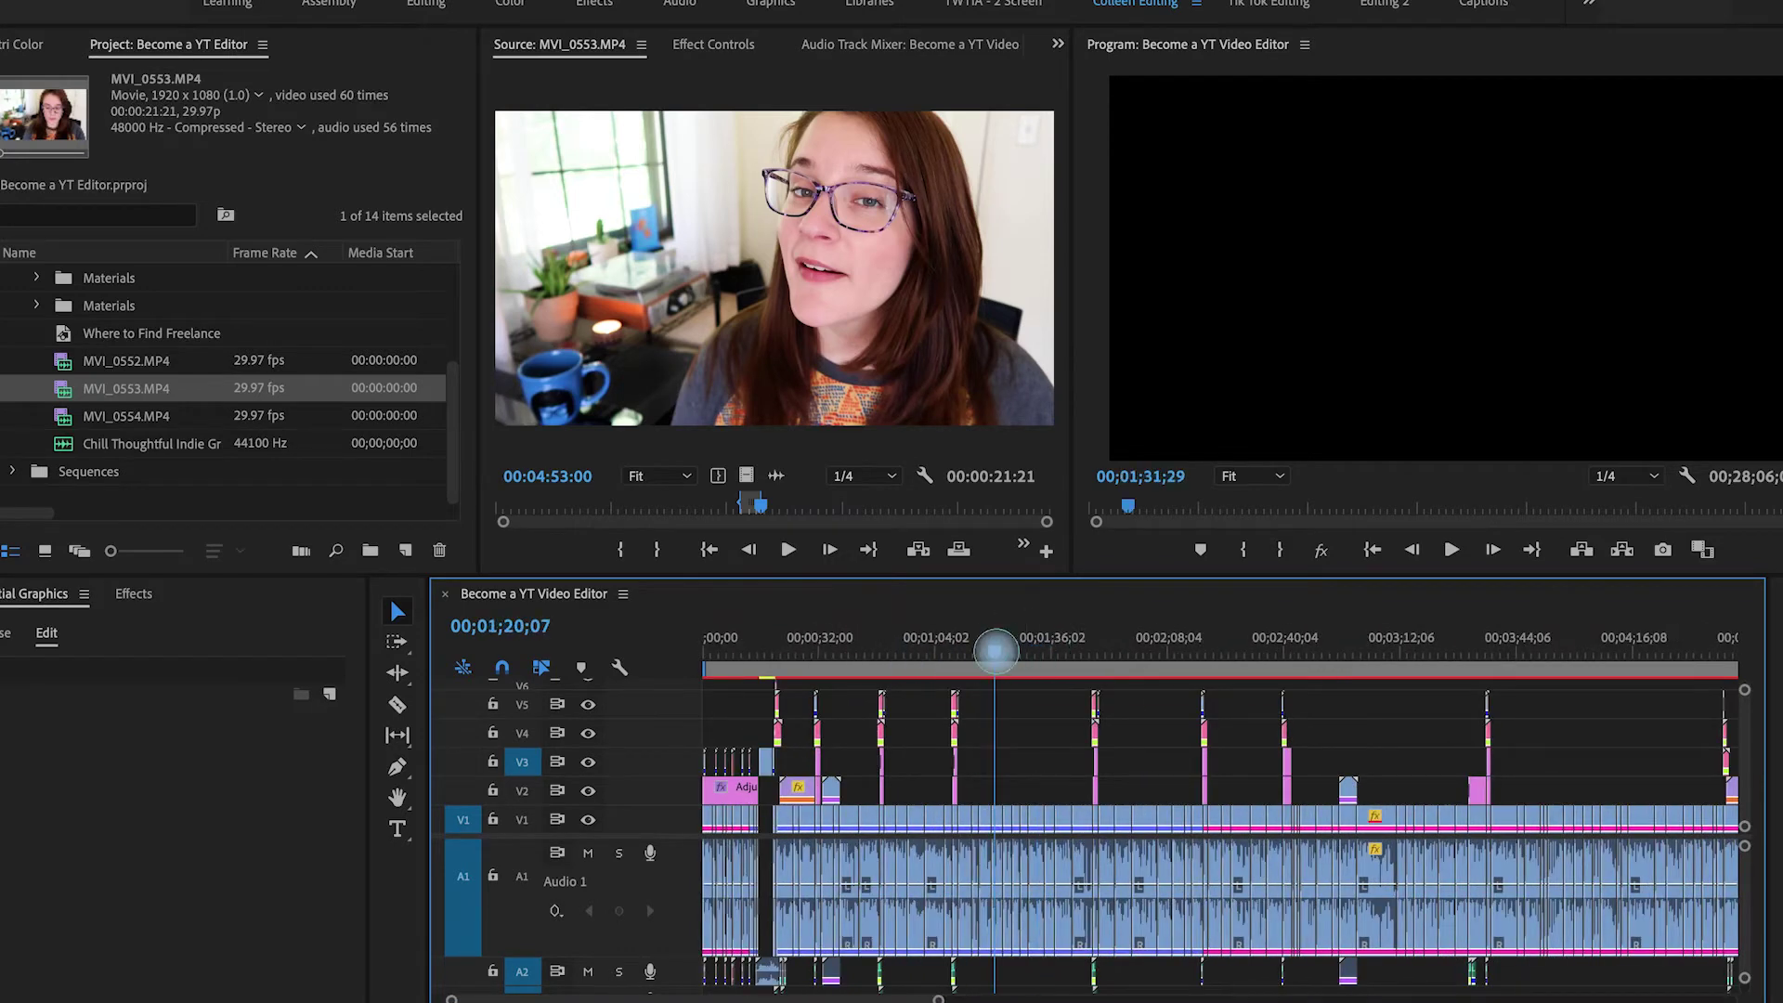
scroll(1146, 728, "down", 1)
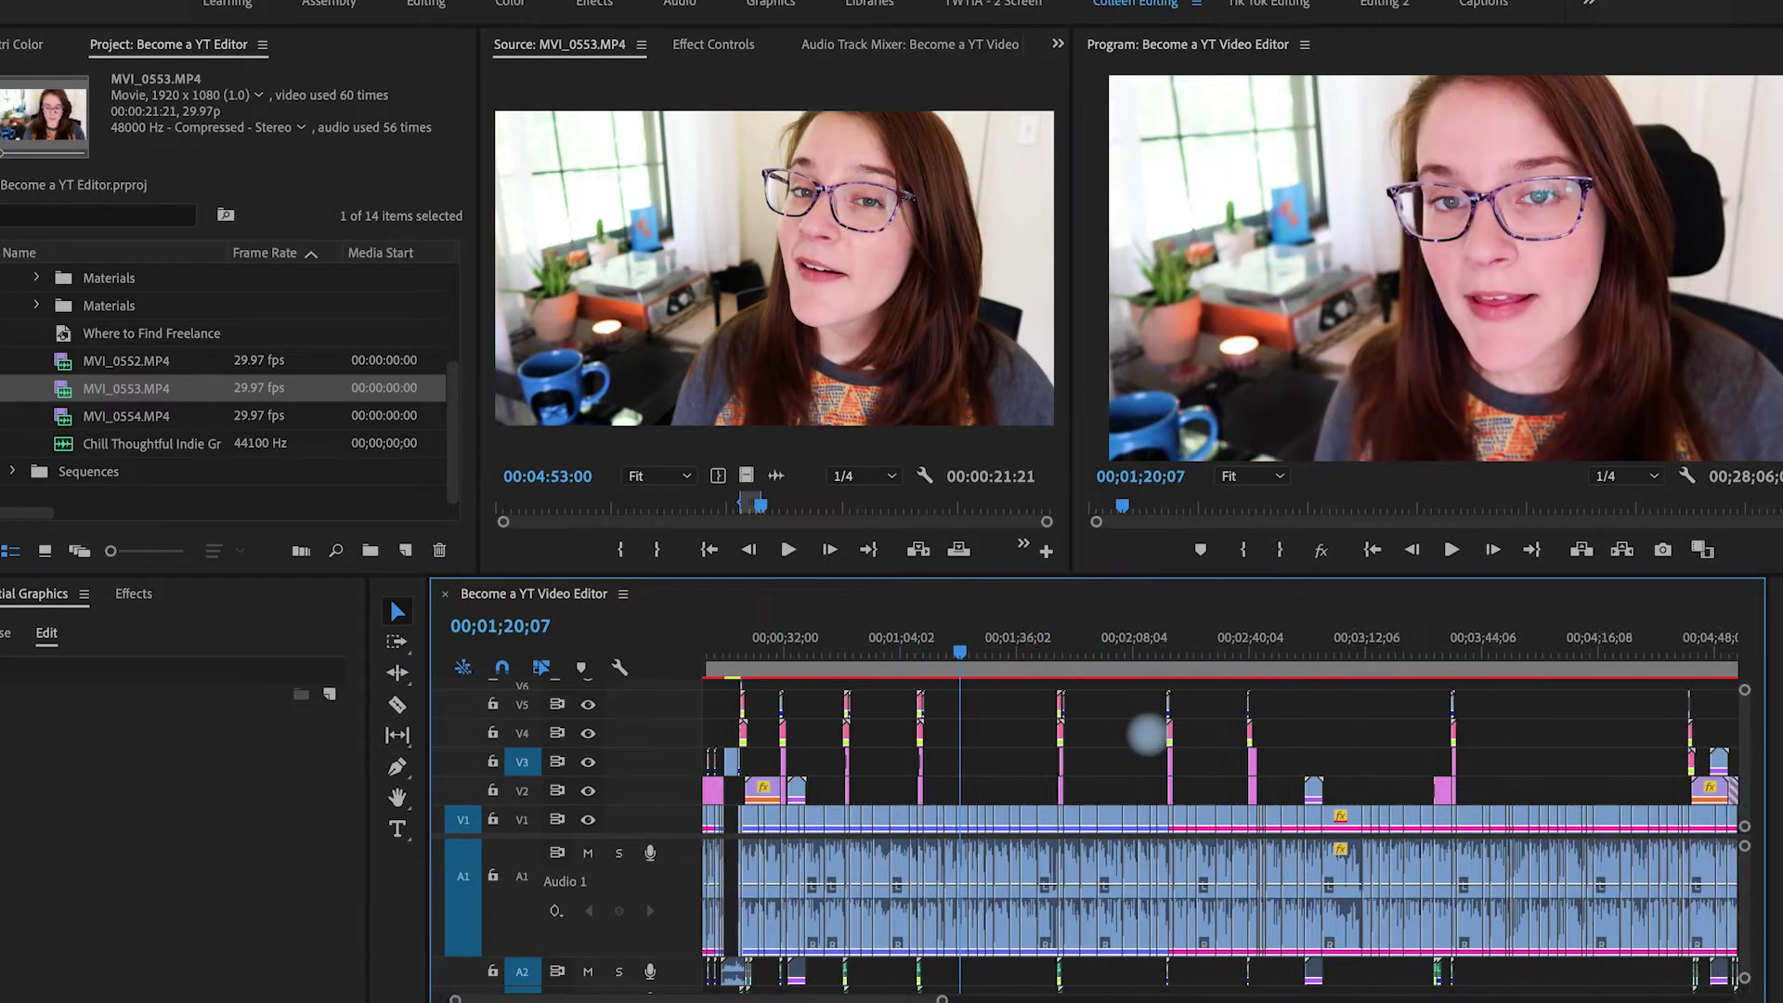
scroll(1148, 735, "down", 2)
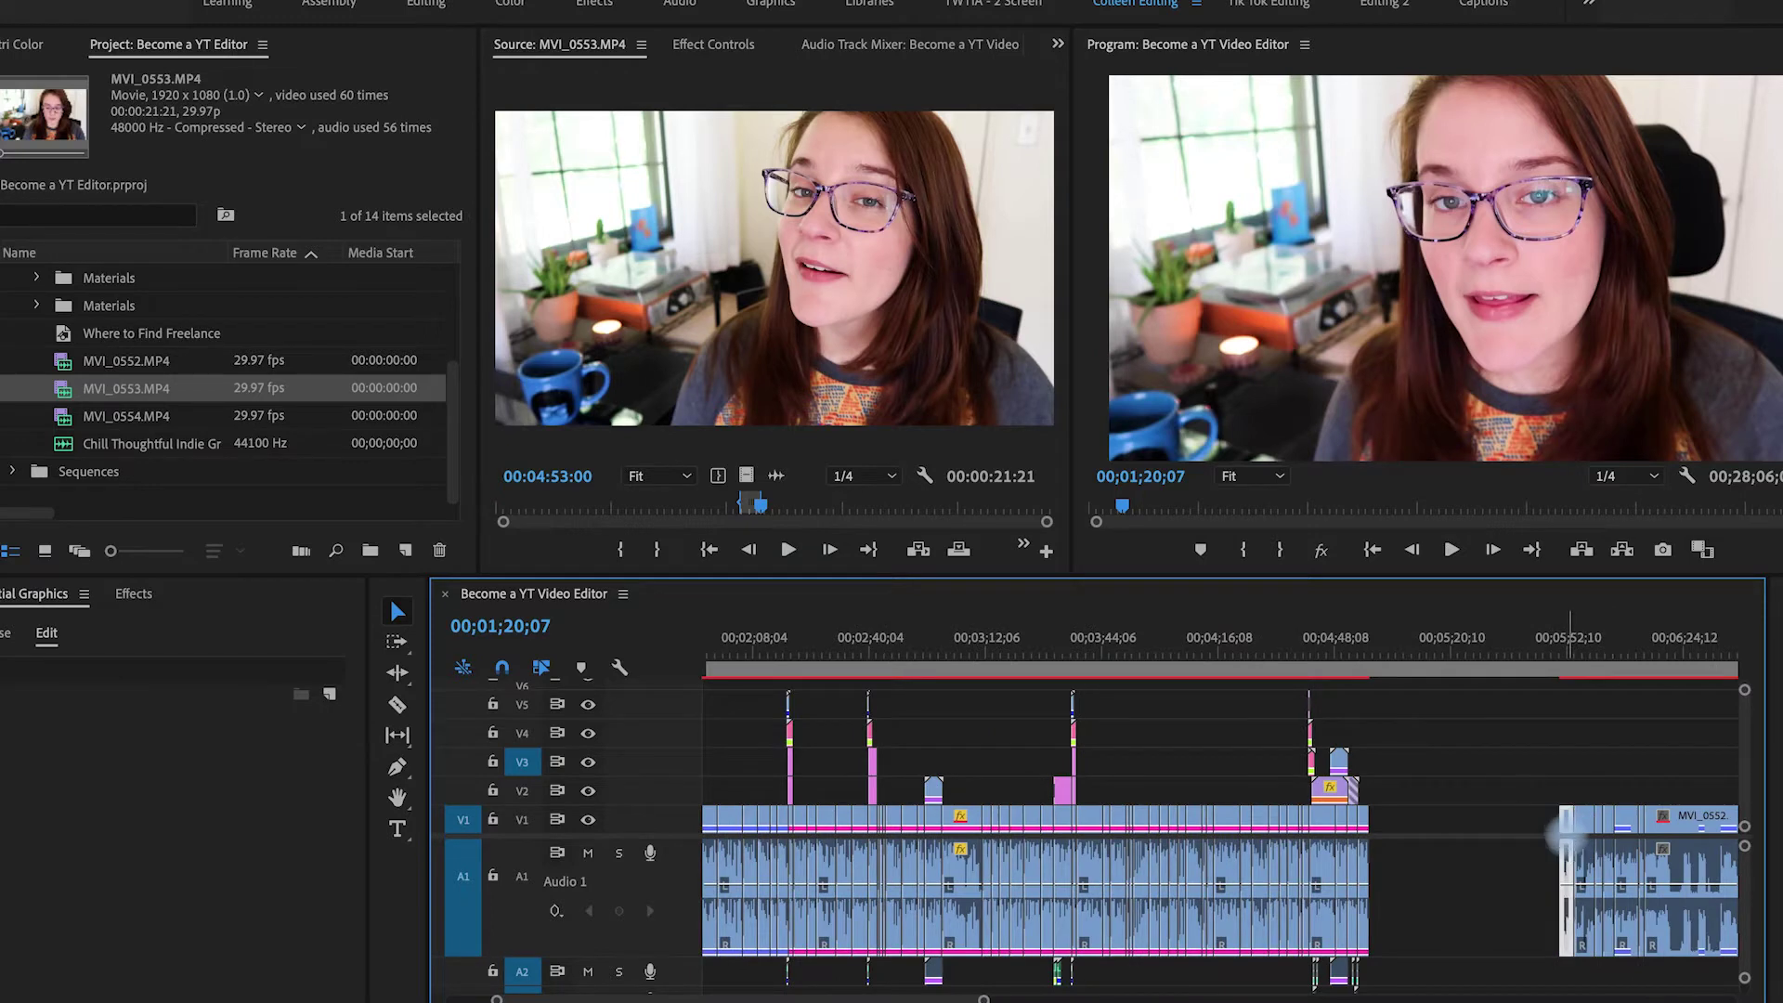
left_click_drag(1566, 825, 1446, 787)
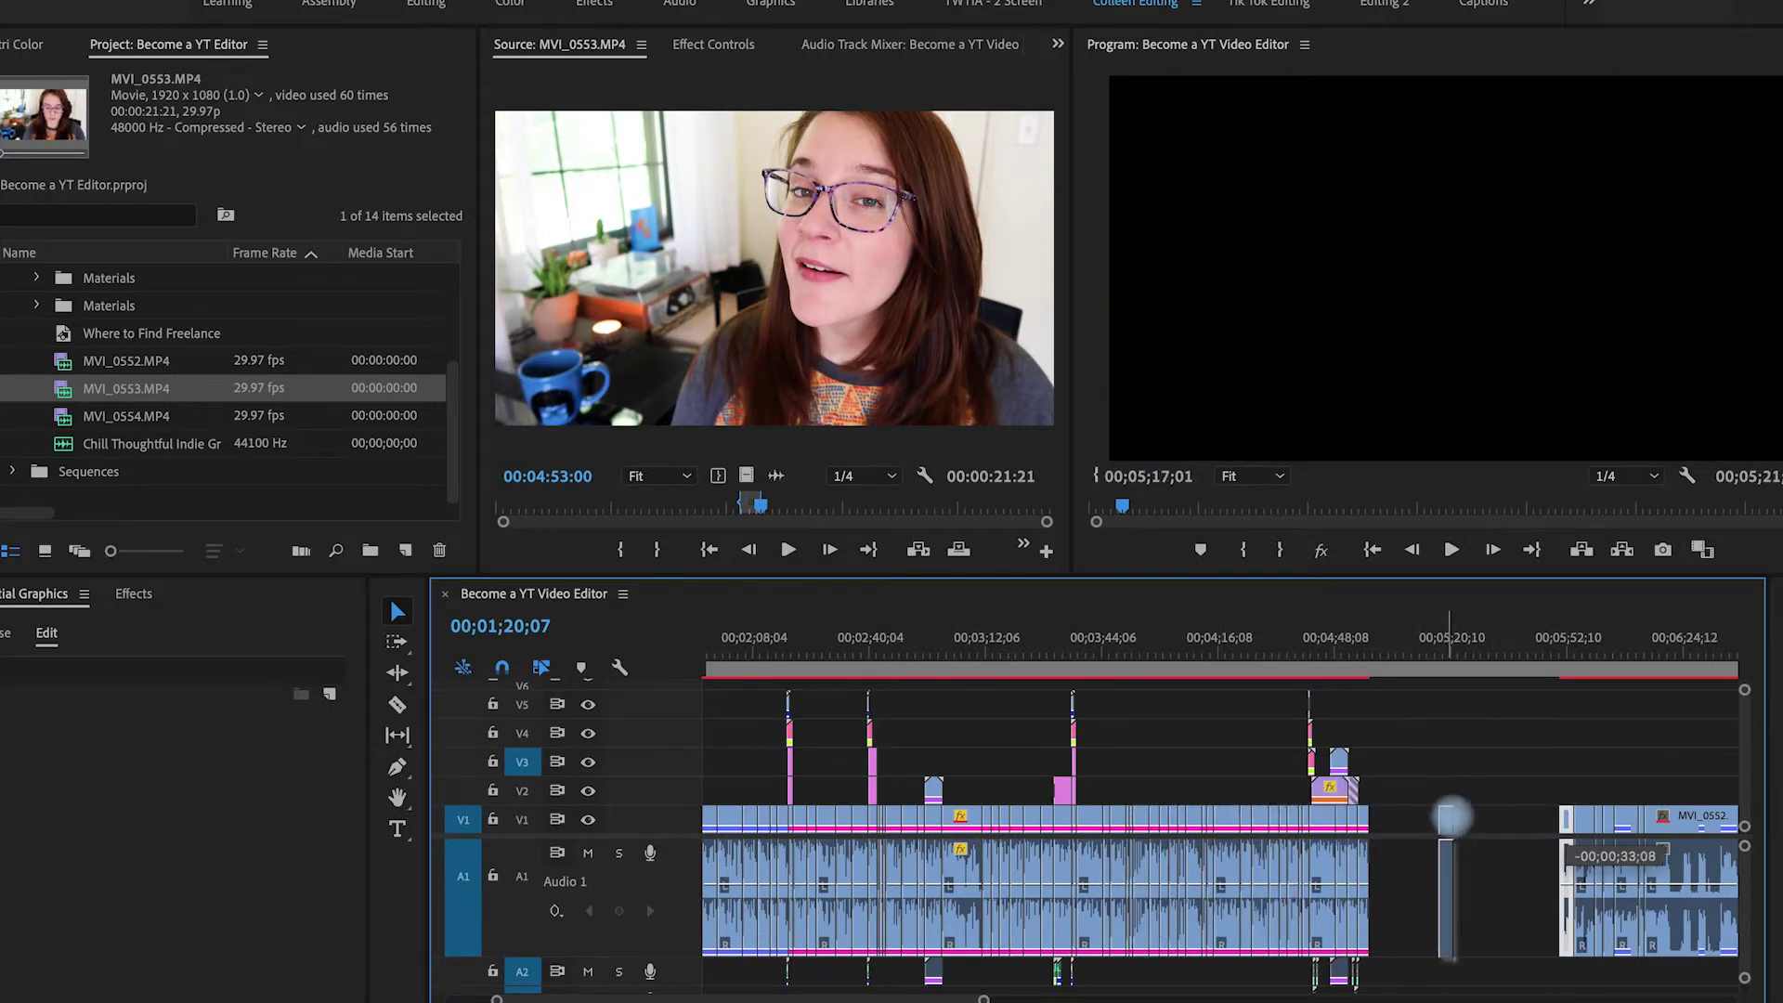
left_click_drag(1452, 882, 1449, 907)
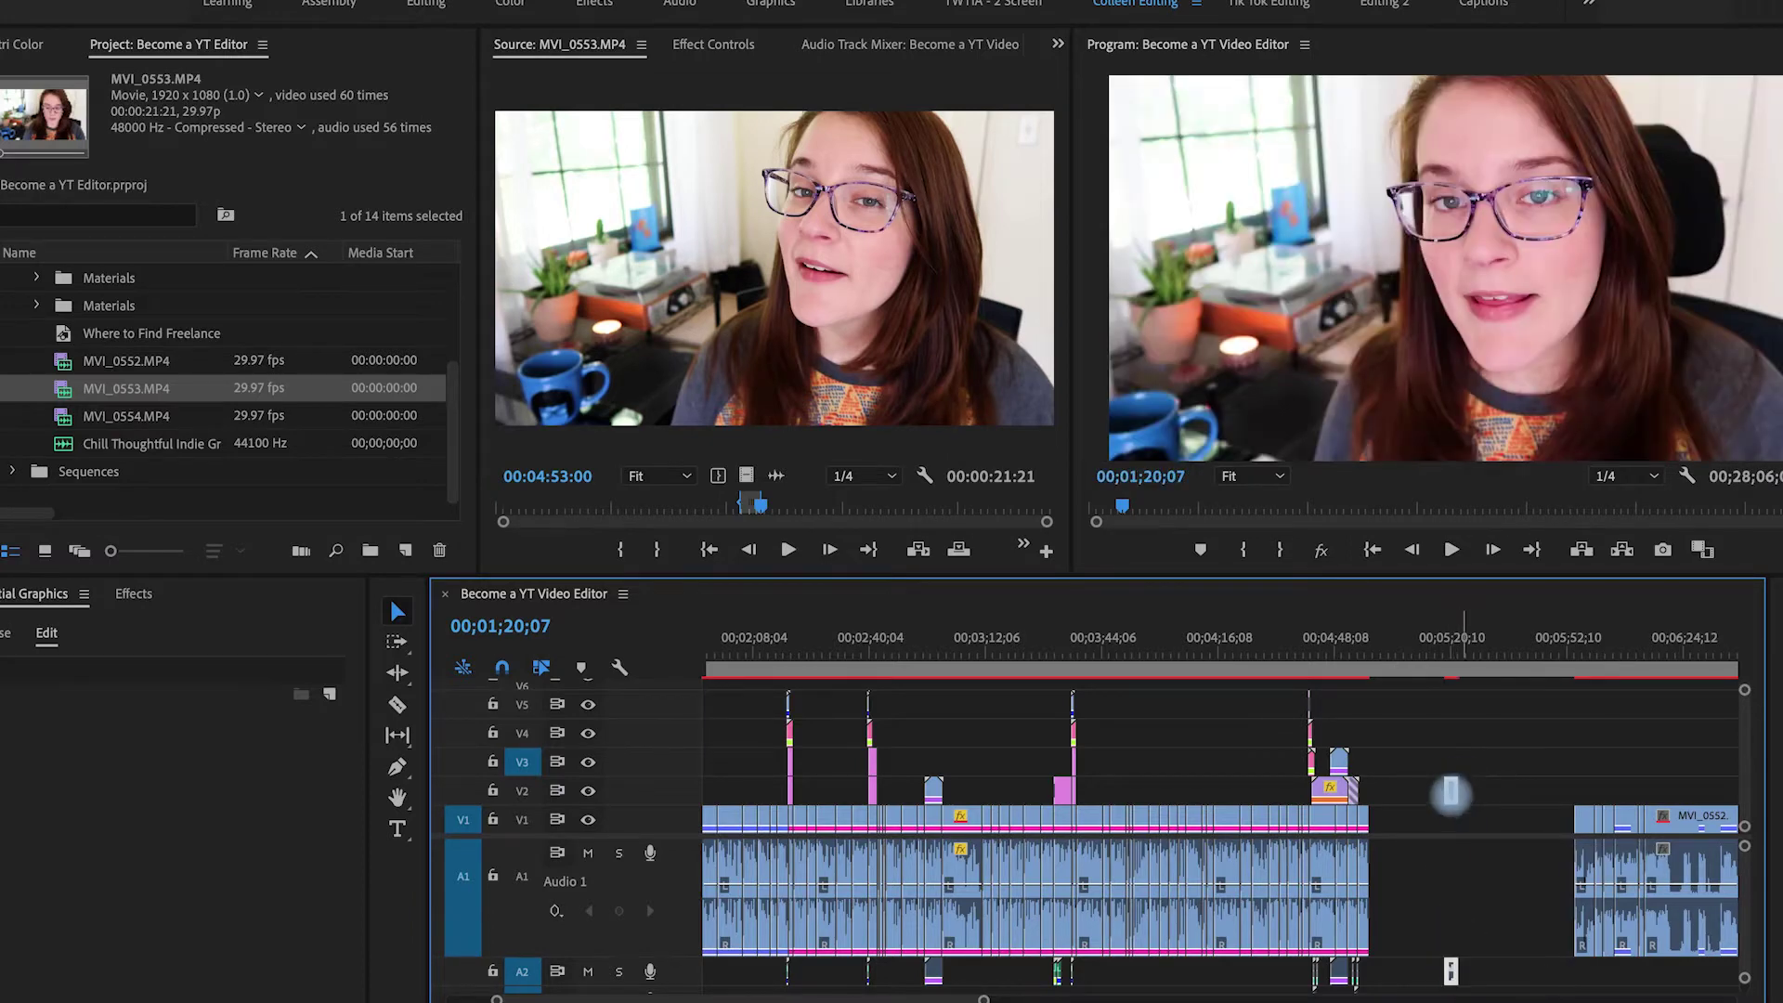
left_click_drag(1452, 796, 1220, 789)
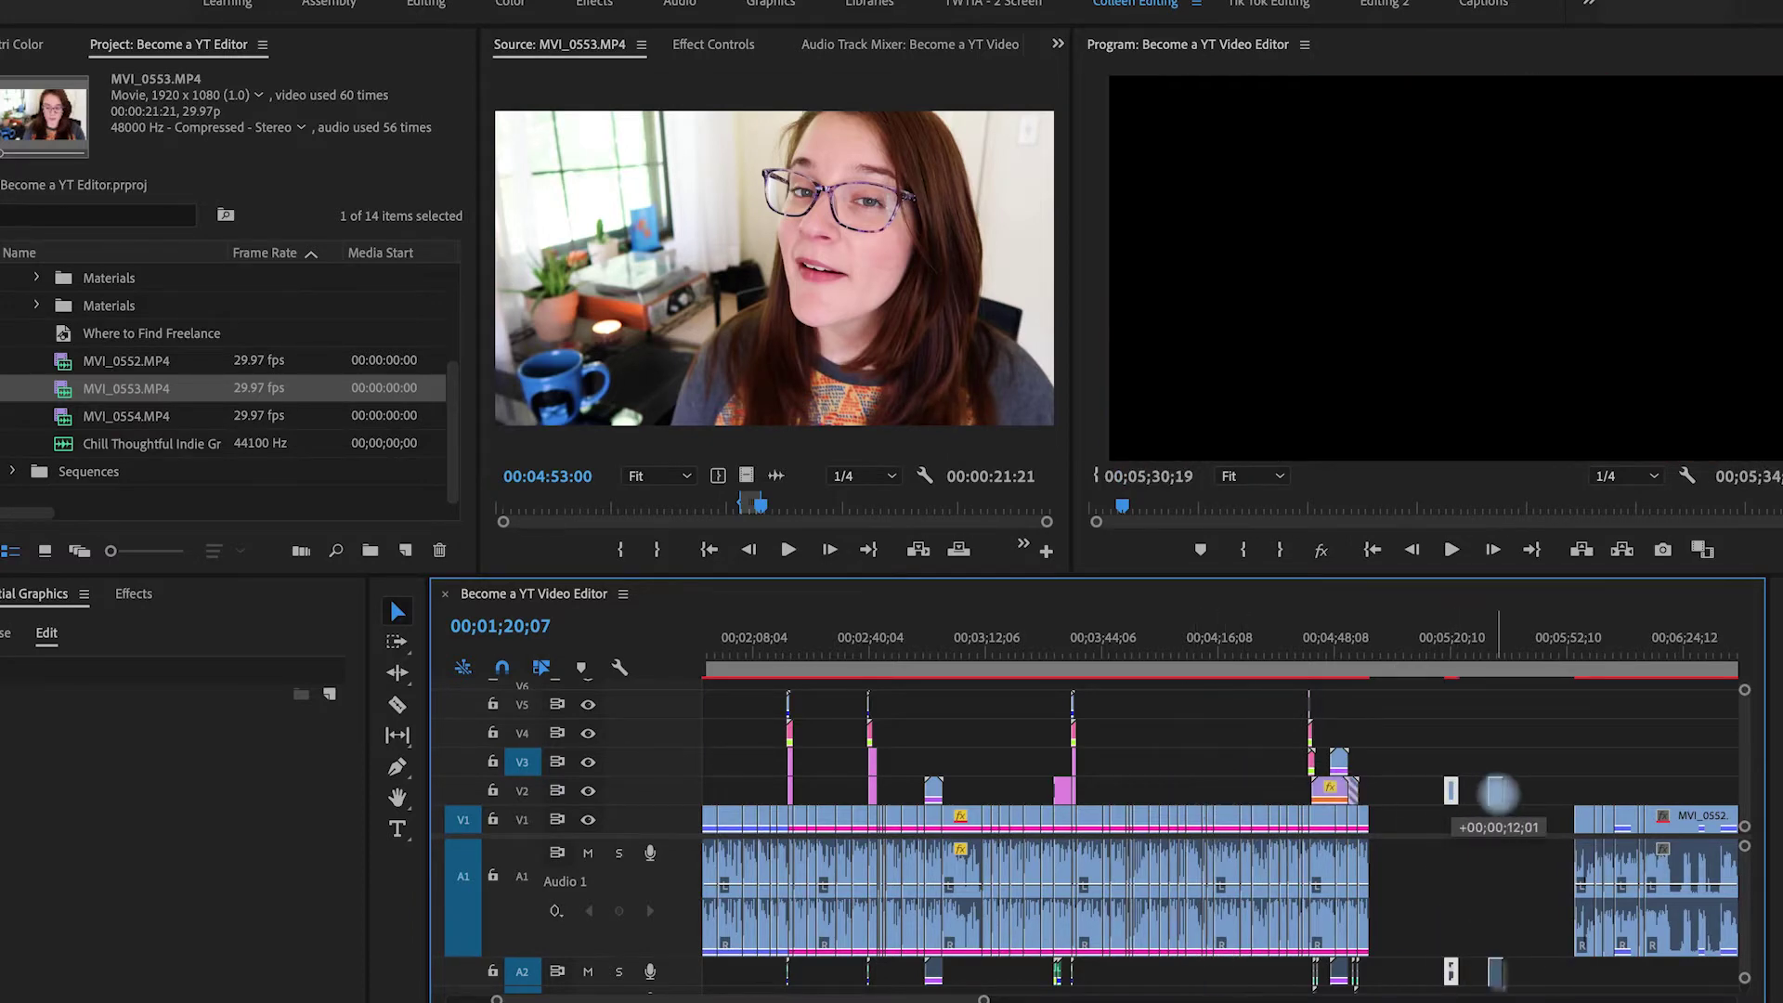
left_click_drag(1497, 791, 1495, 806)
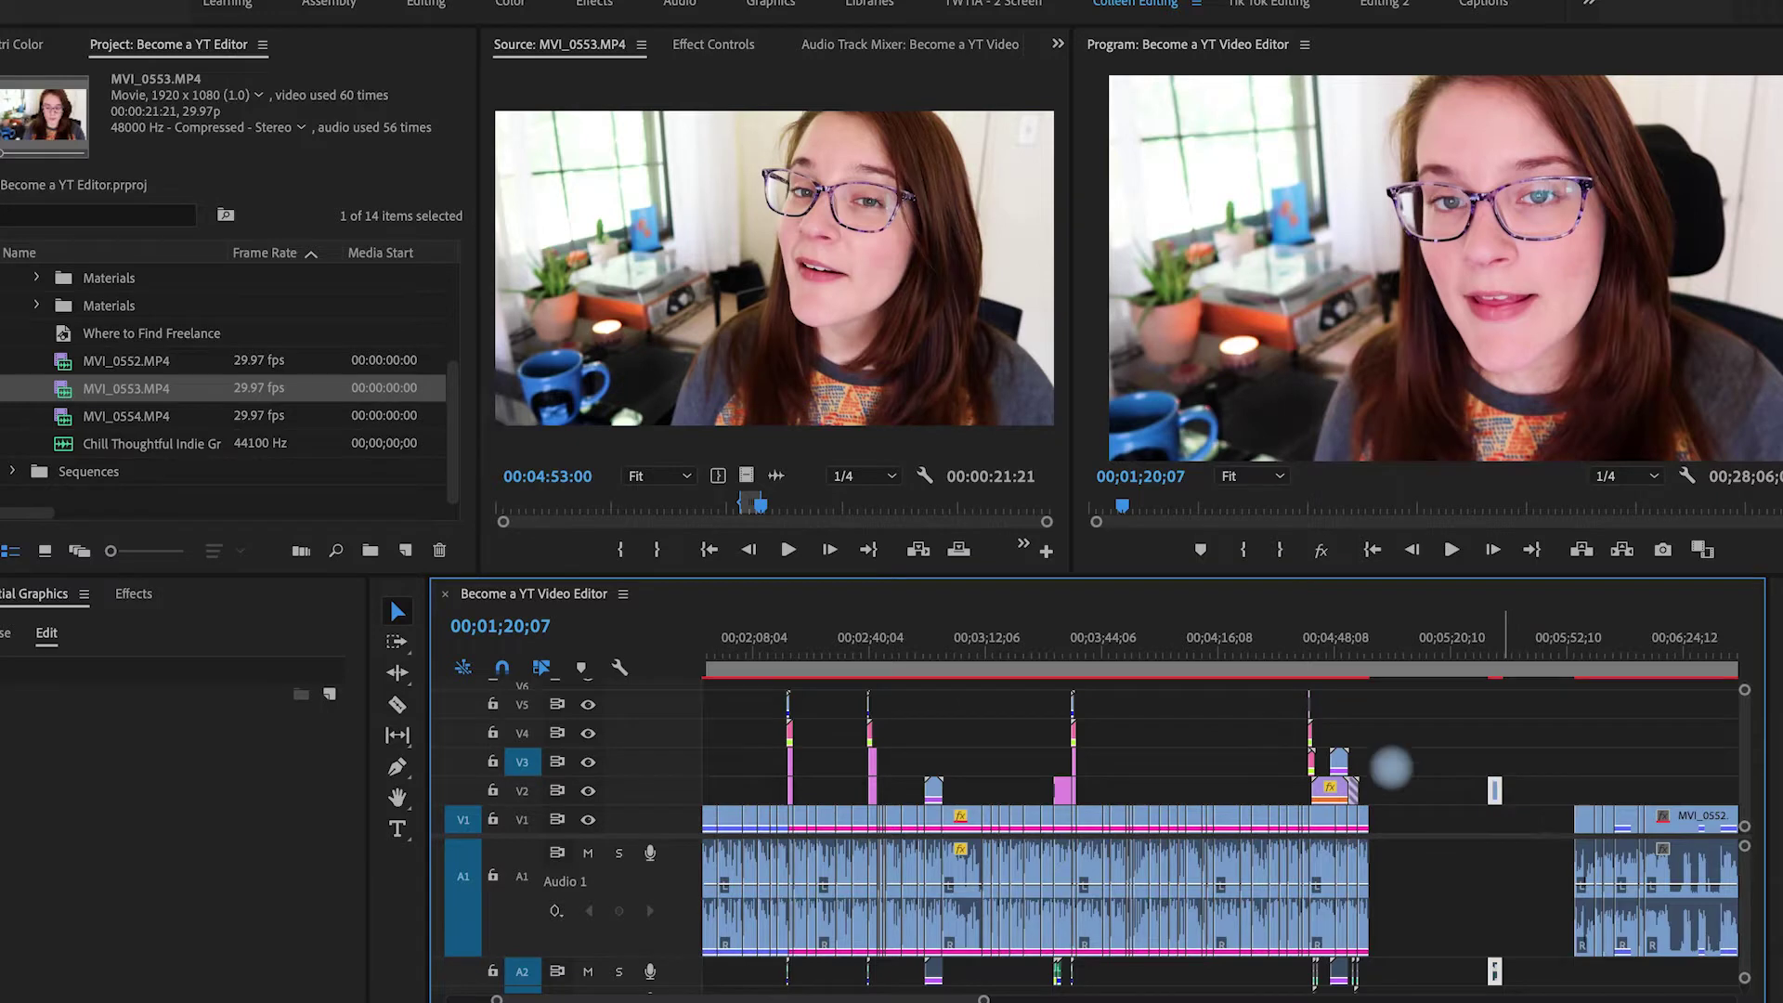
Step: Overwrite an MVI_0552 cutaway onto V3 at 00;01;26;17 and nudge it slightly earlier
scroll(980, 677, "up", 5)
left_click(1020, 655)
key("=")
key("=")
key("=")
key("=")
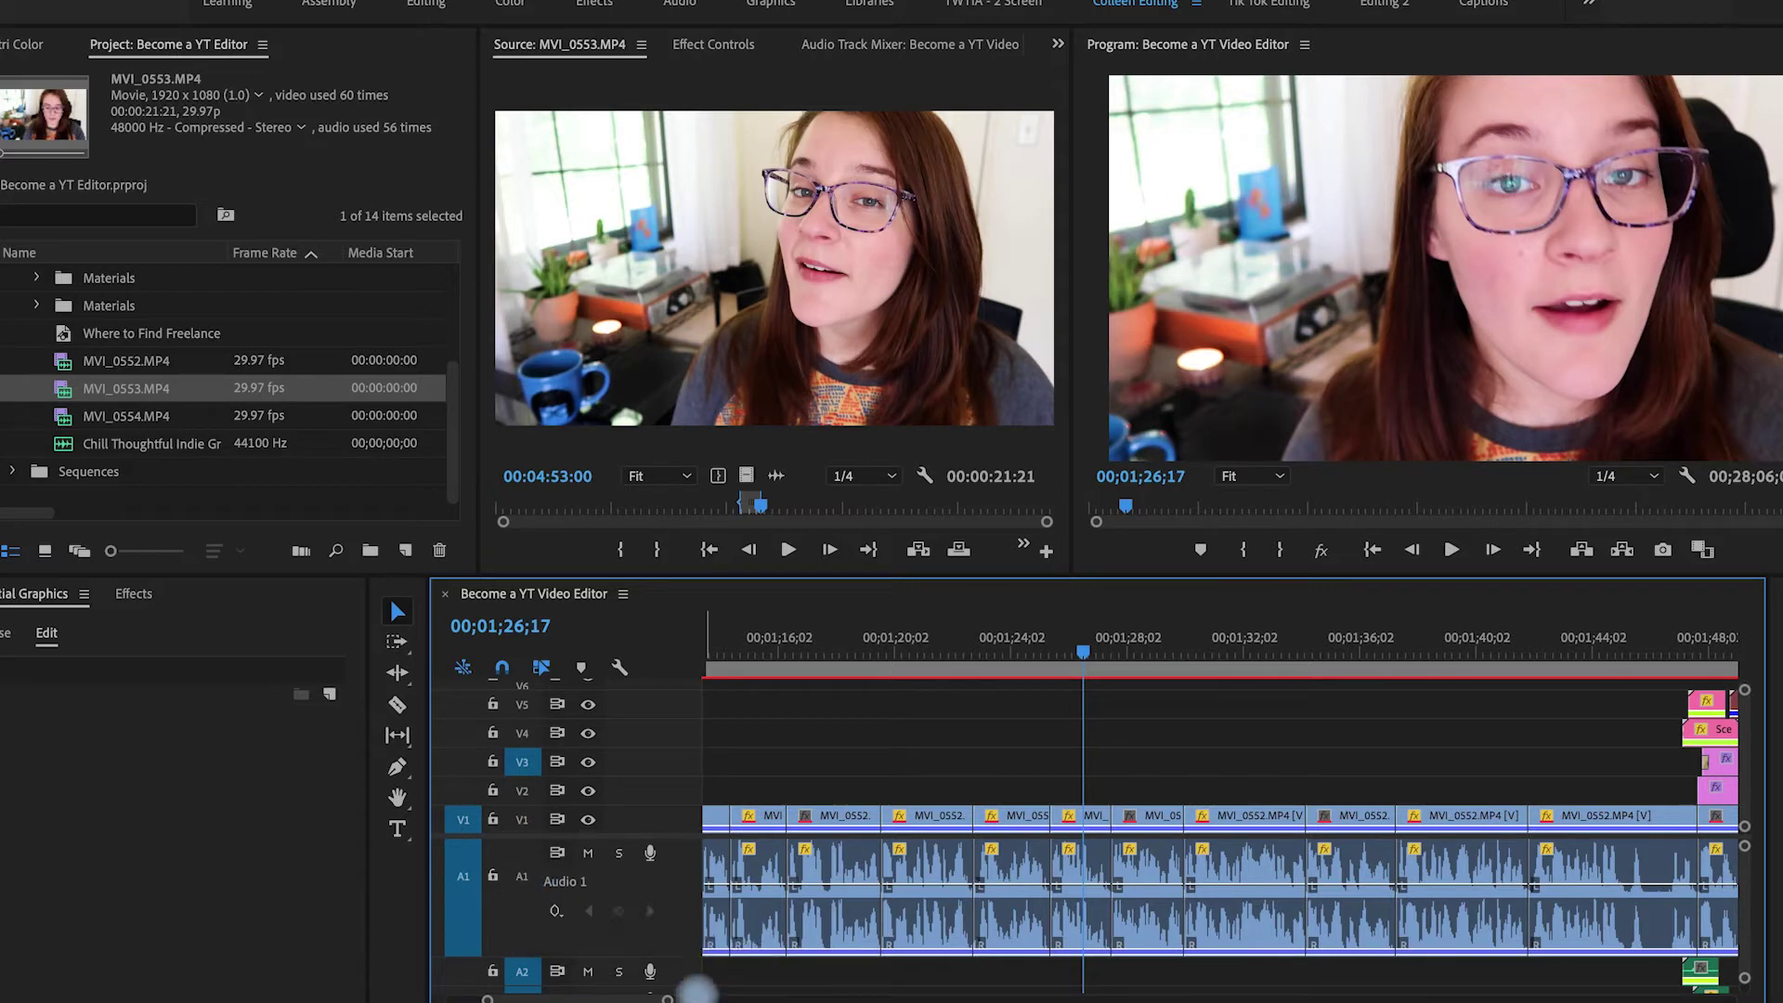
key("ctrl+v")
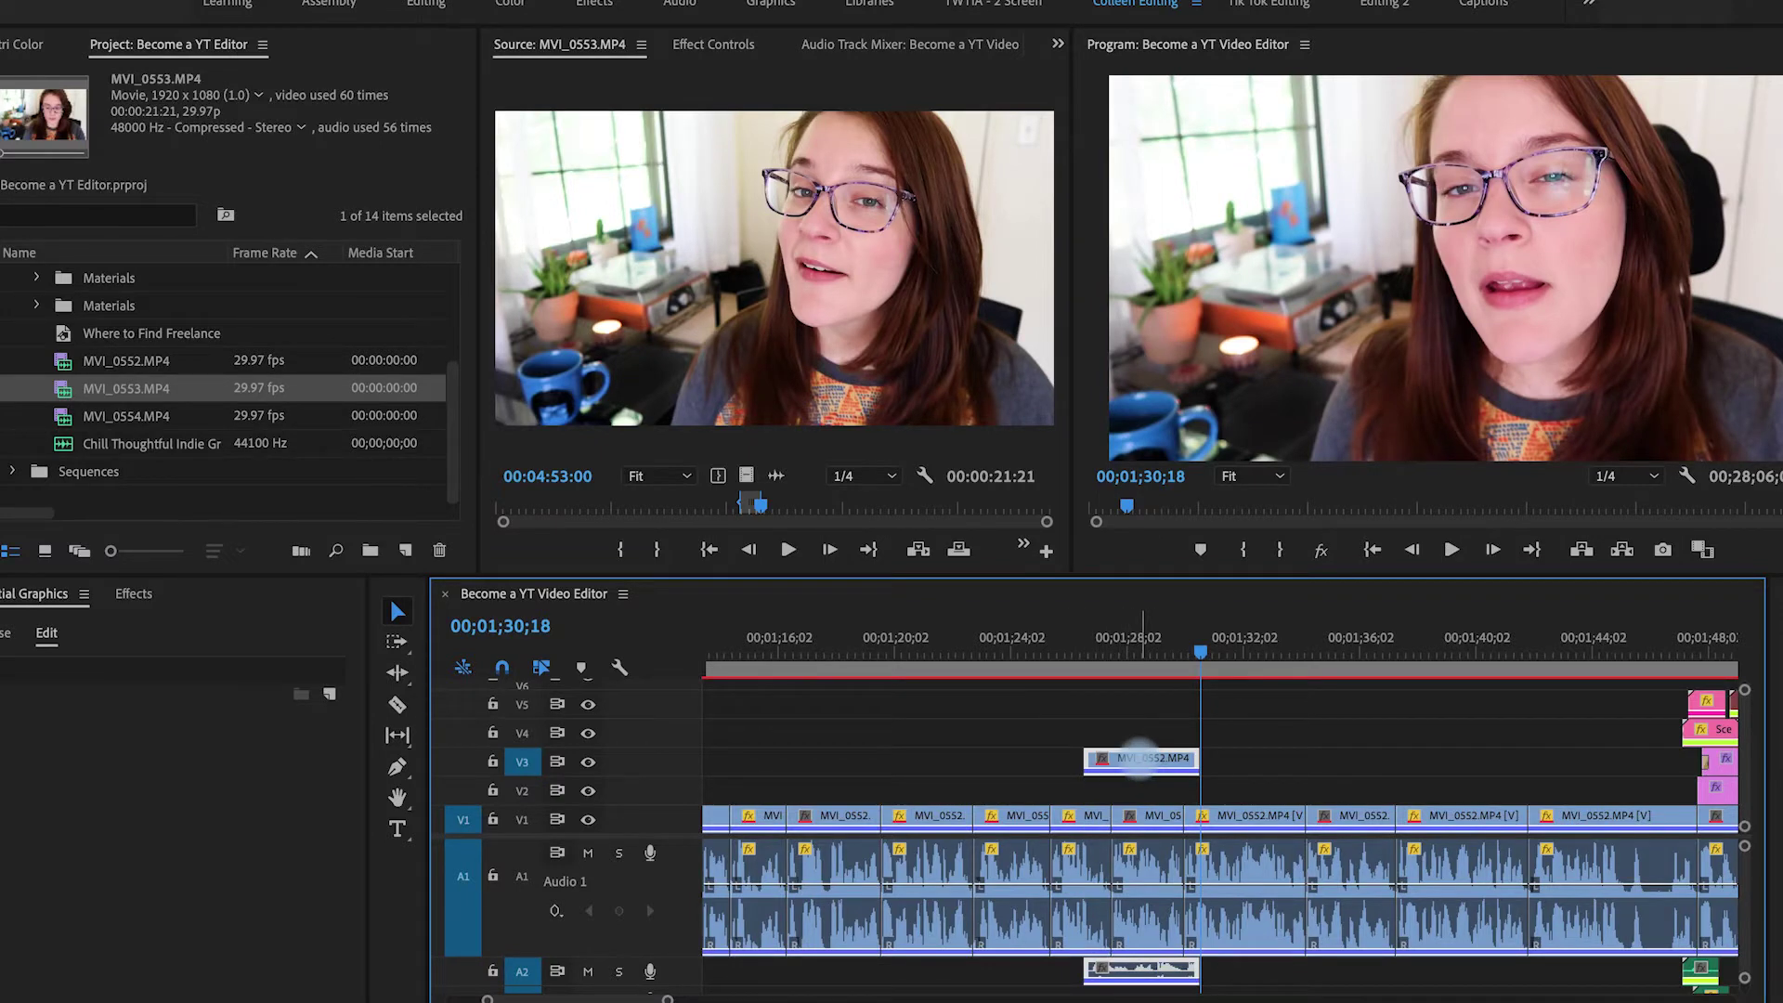
scroll(1147, 753, "left", 2)
left_click_drag(1208, 764, 1178, 759)
left_click_drag(1096, 641, 1082, 648)
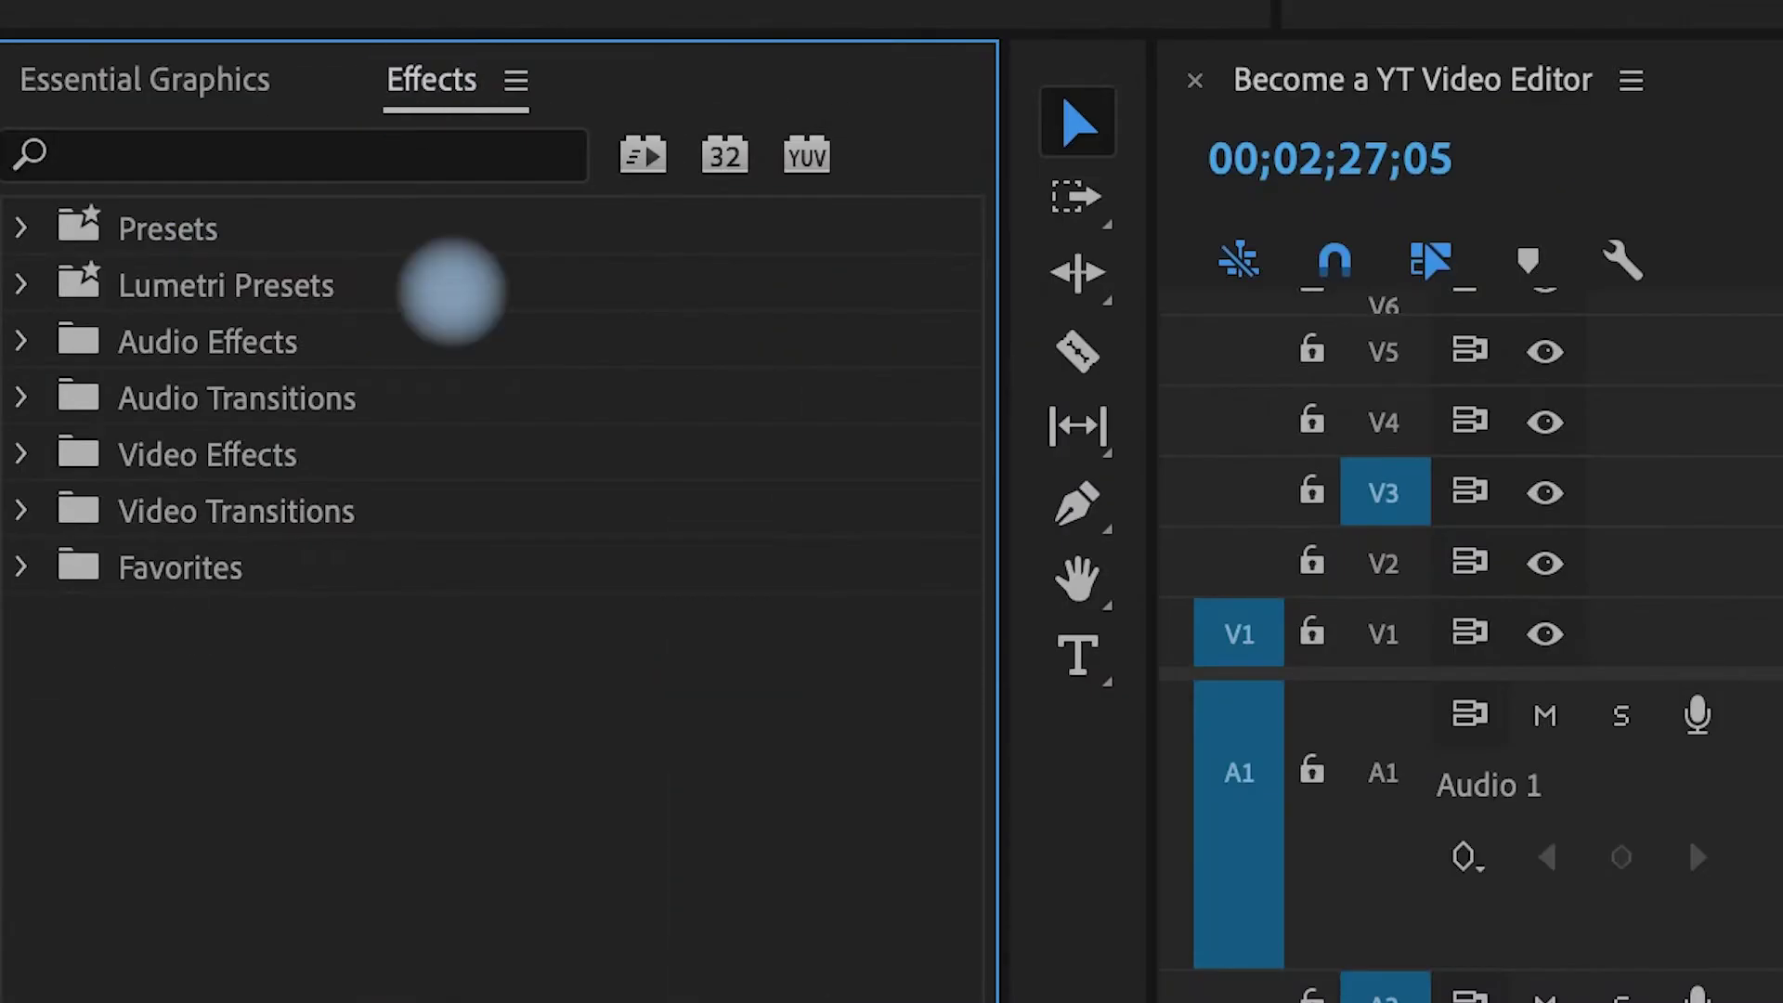
Step: Expand Favorites and create a new custom effects bin, Custom Bin 01
left_click(20, 568)
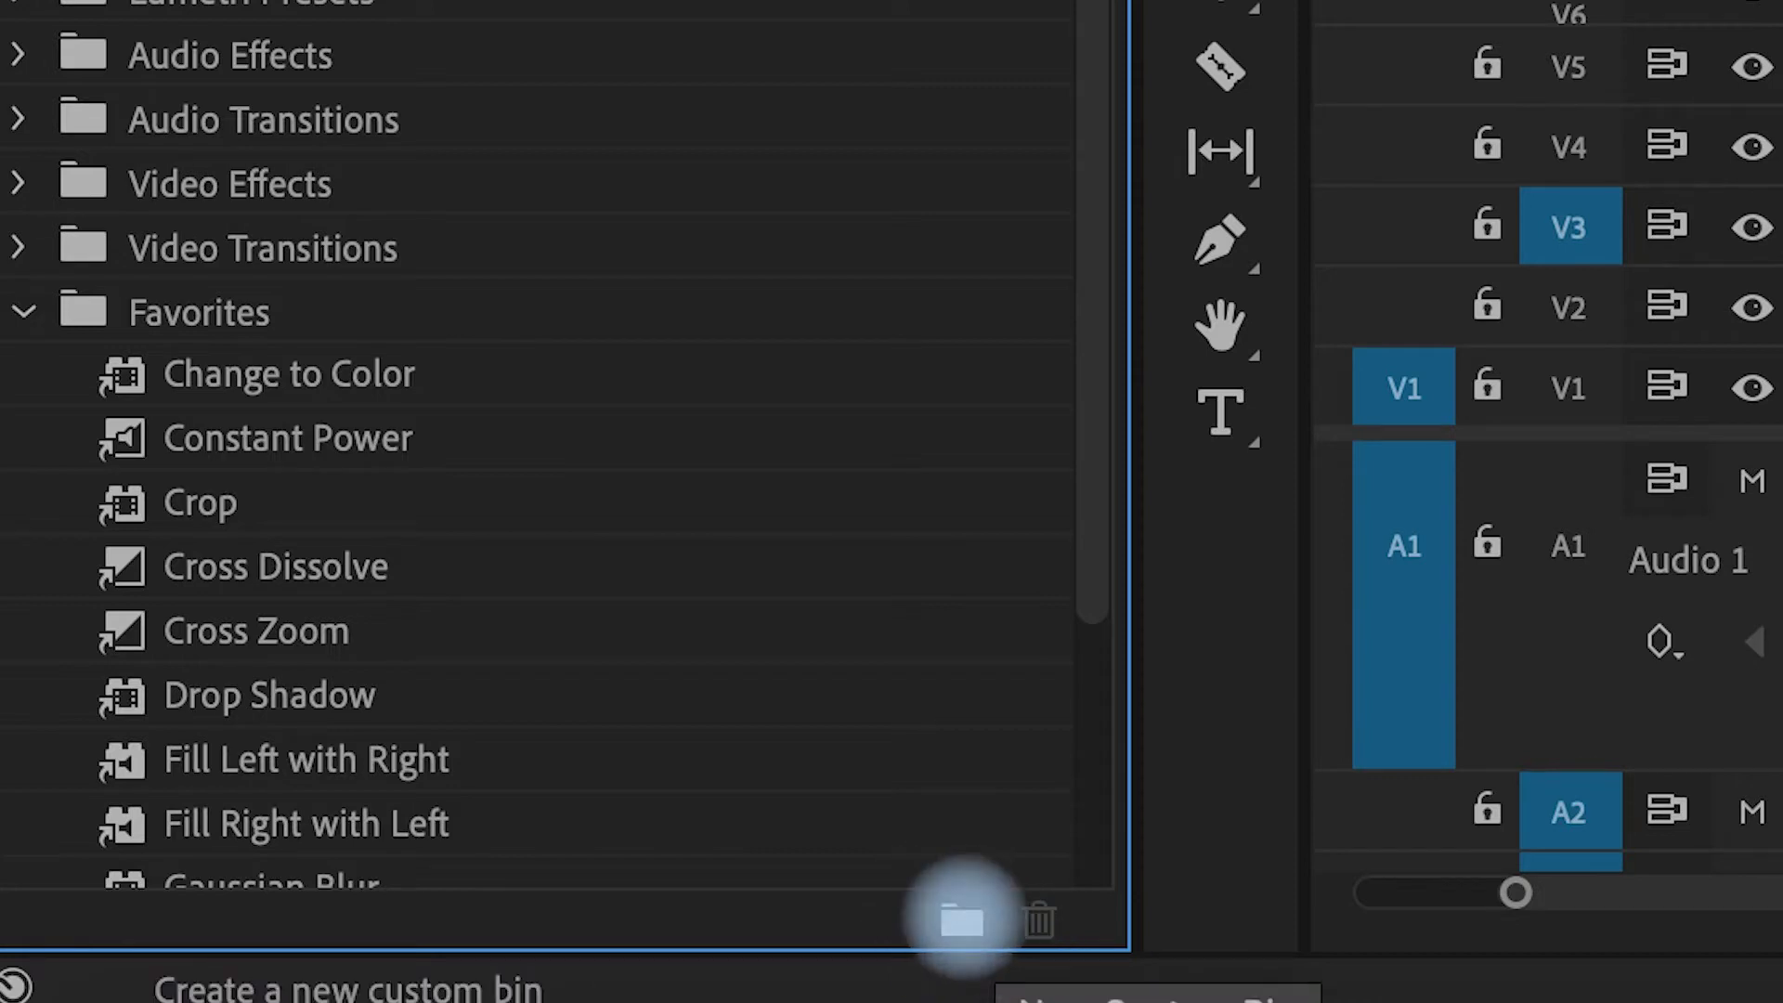
left_click(961, 920)
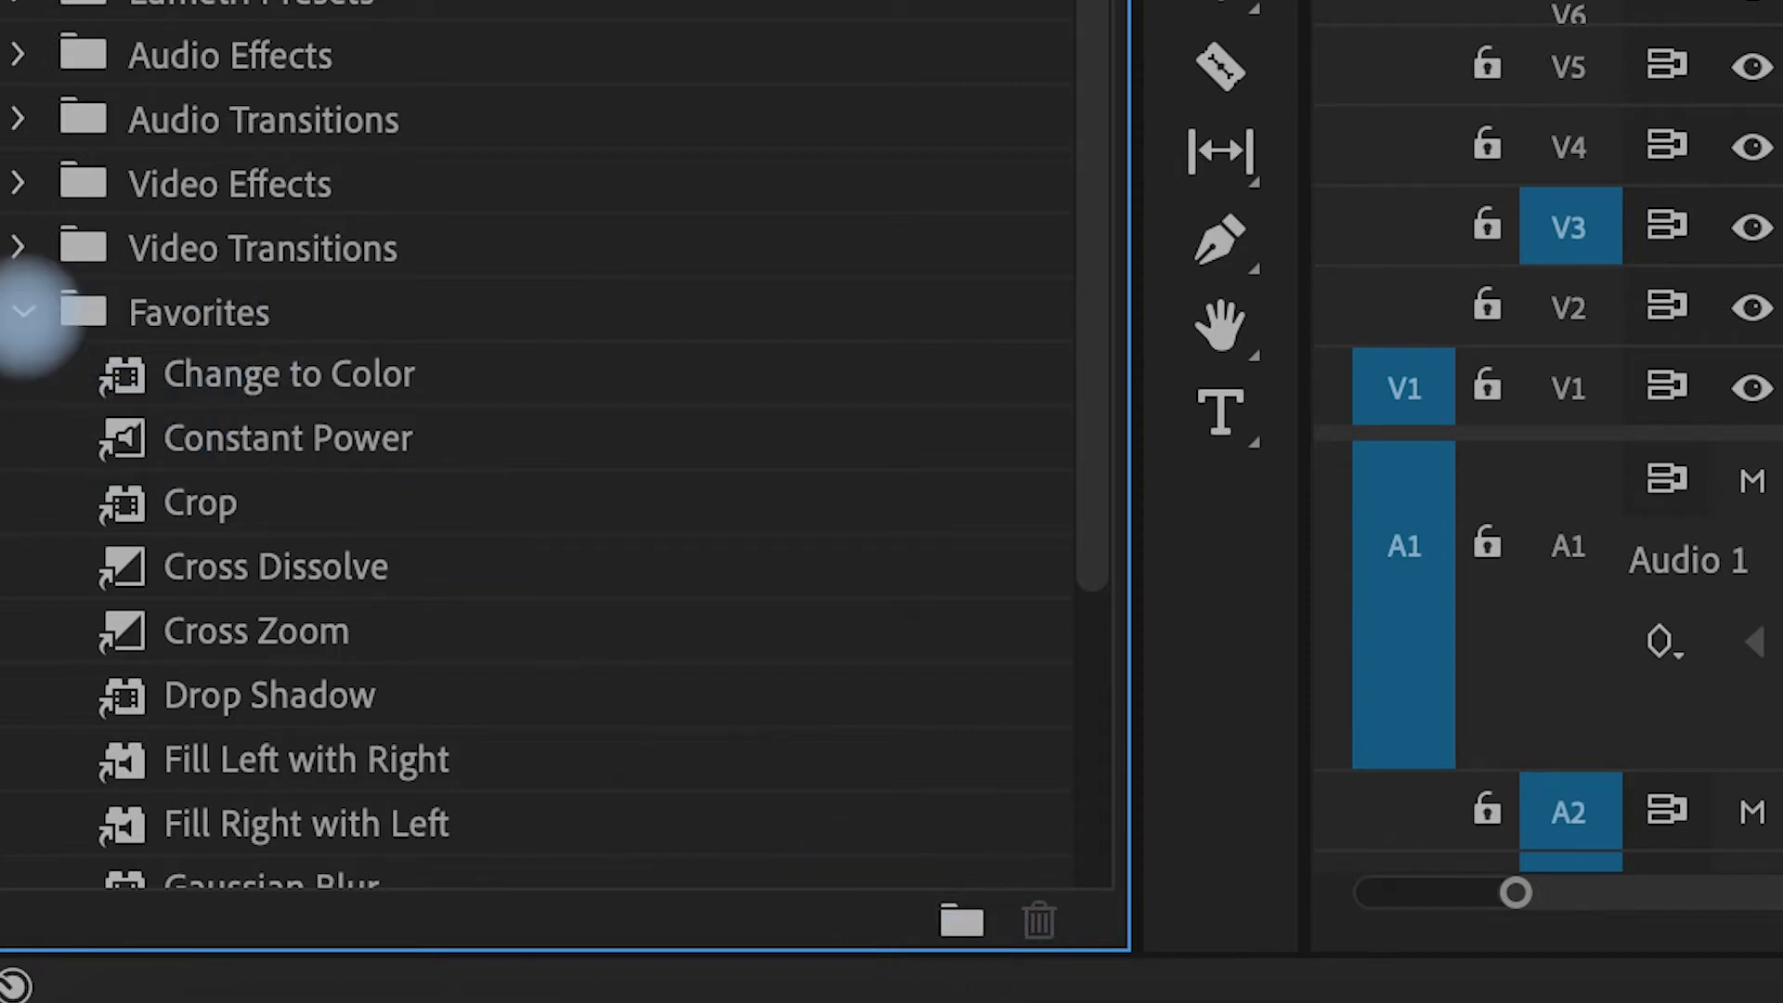
left_click(23, 313)
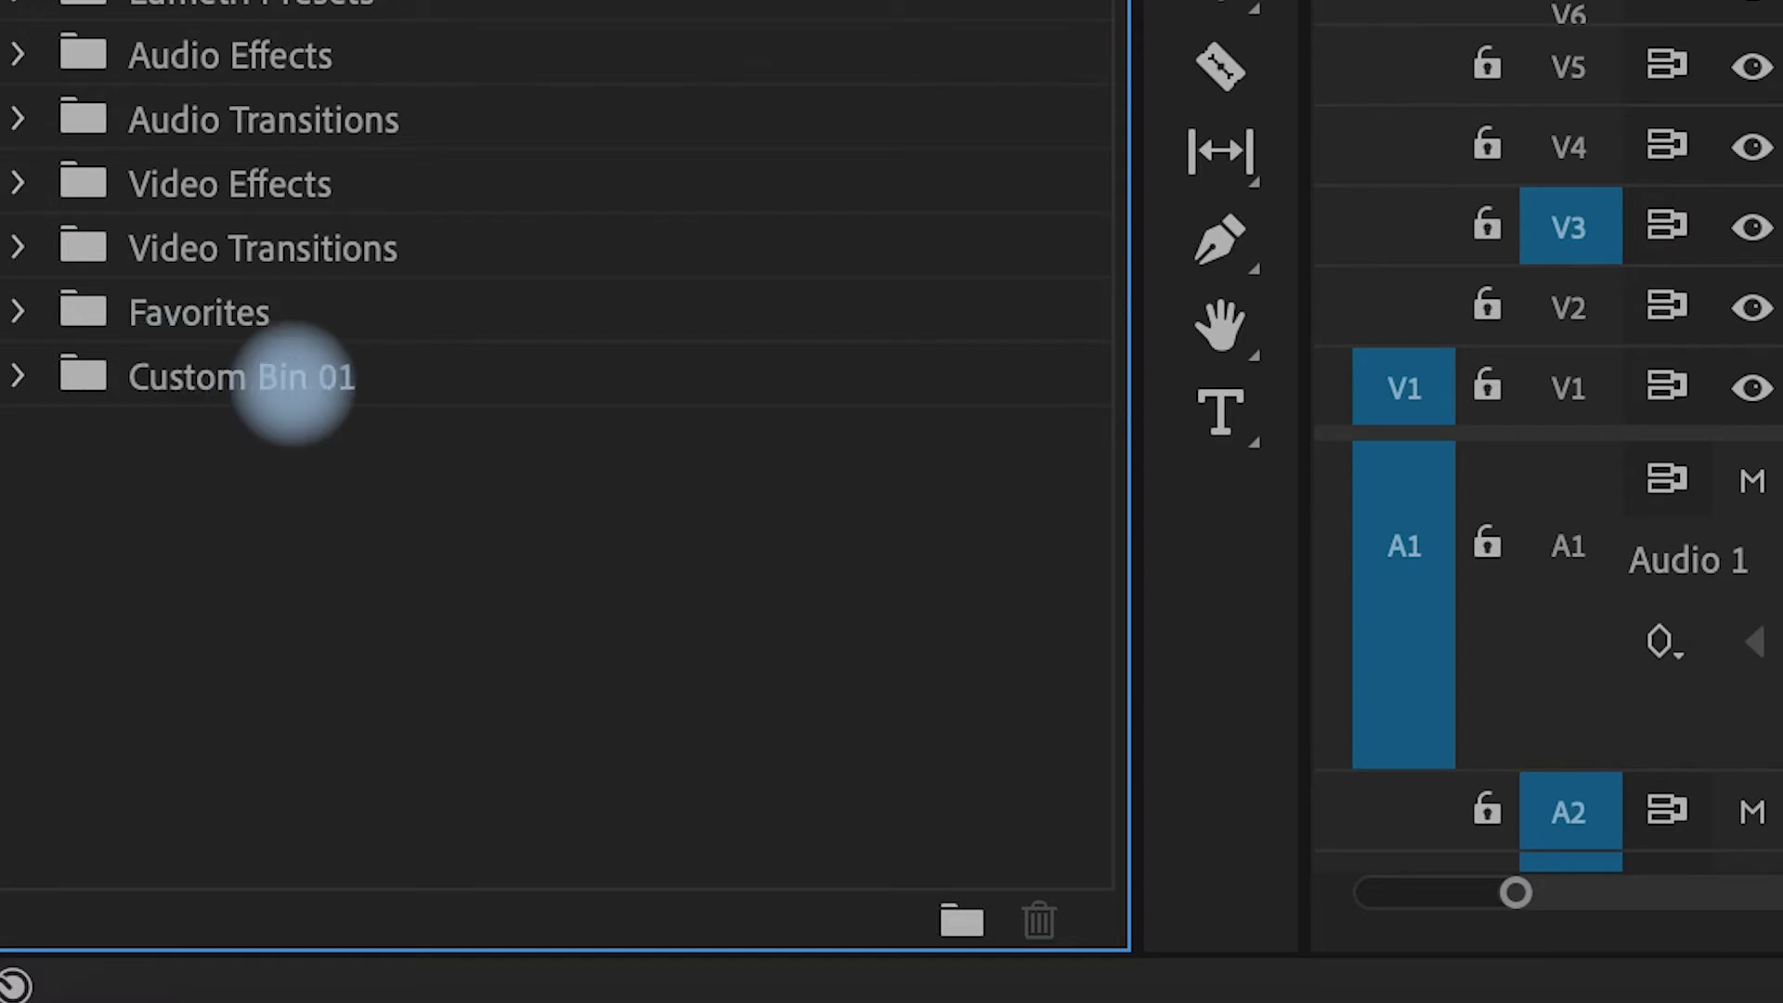
left_click(102, 381)
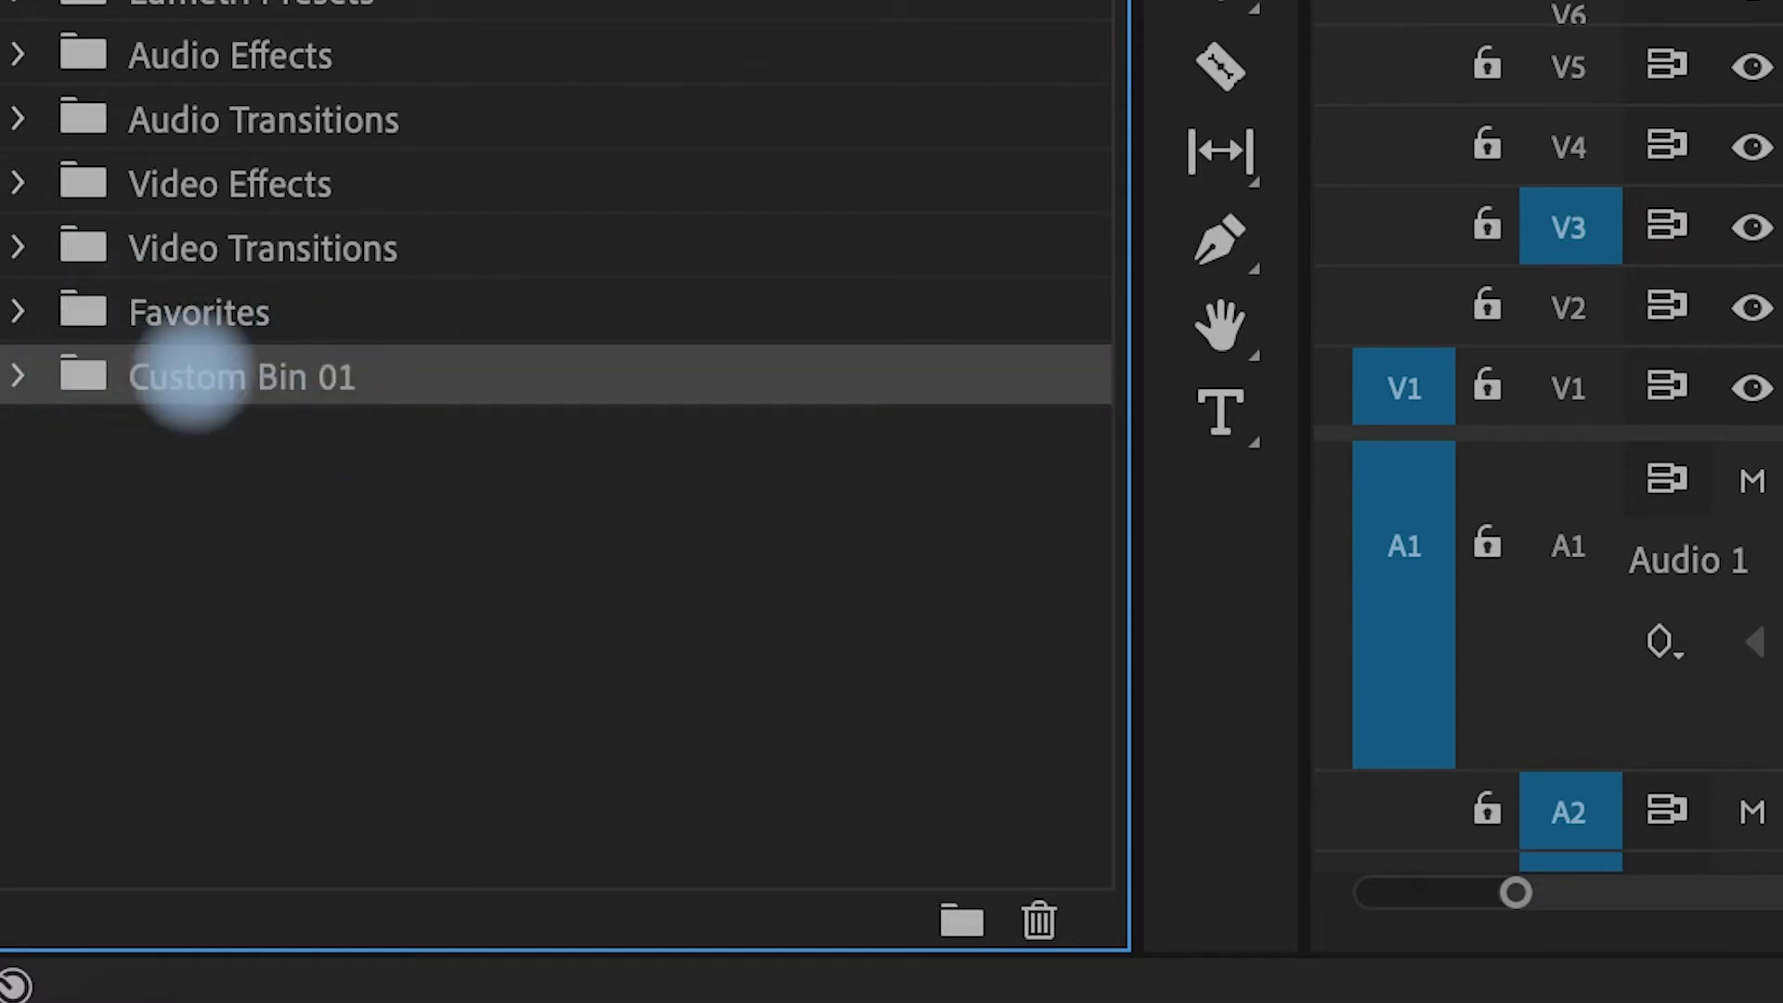
Step: Find Lumetri Color under Video Effects > Color Correction and drag it into Favorites
left_click(20, 312)
left_click(20, 184)
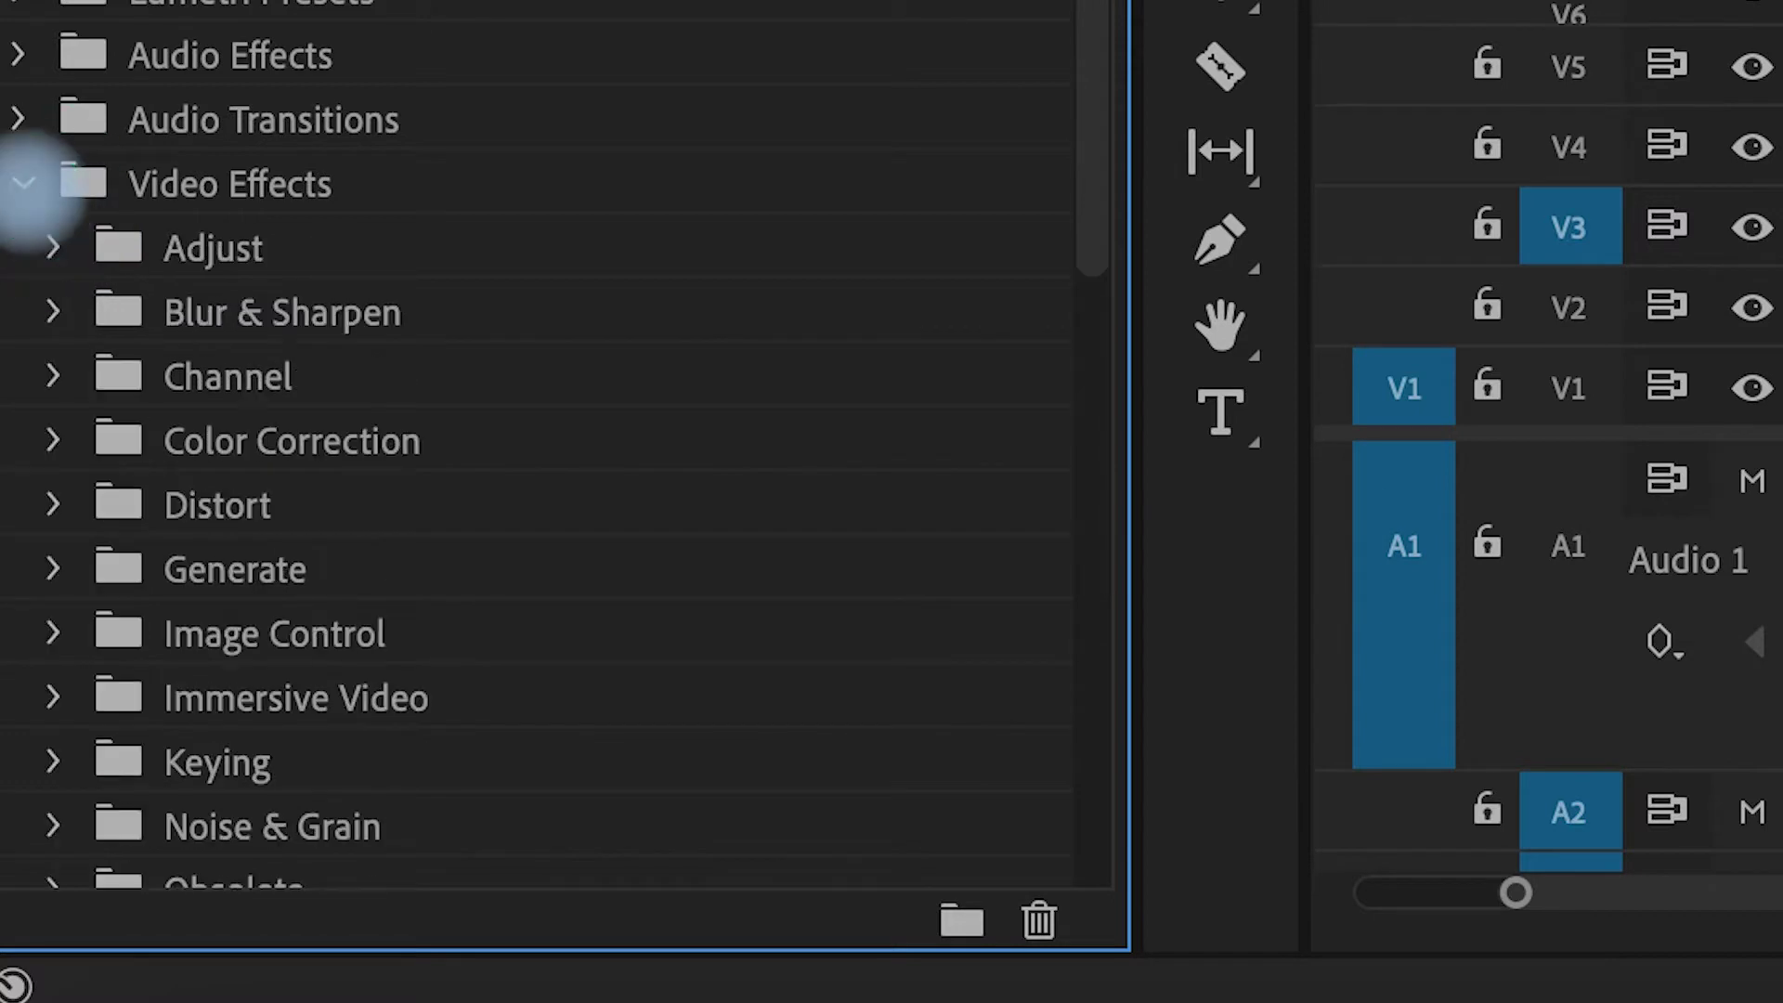
left_click(53, 248)
scroll(199, 238, "down", 3)
left_click(219, 303)
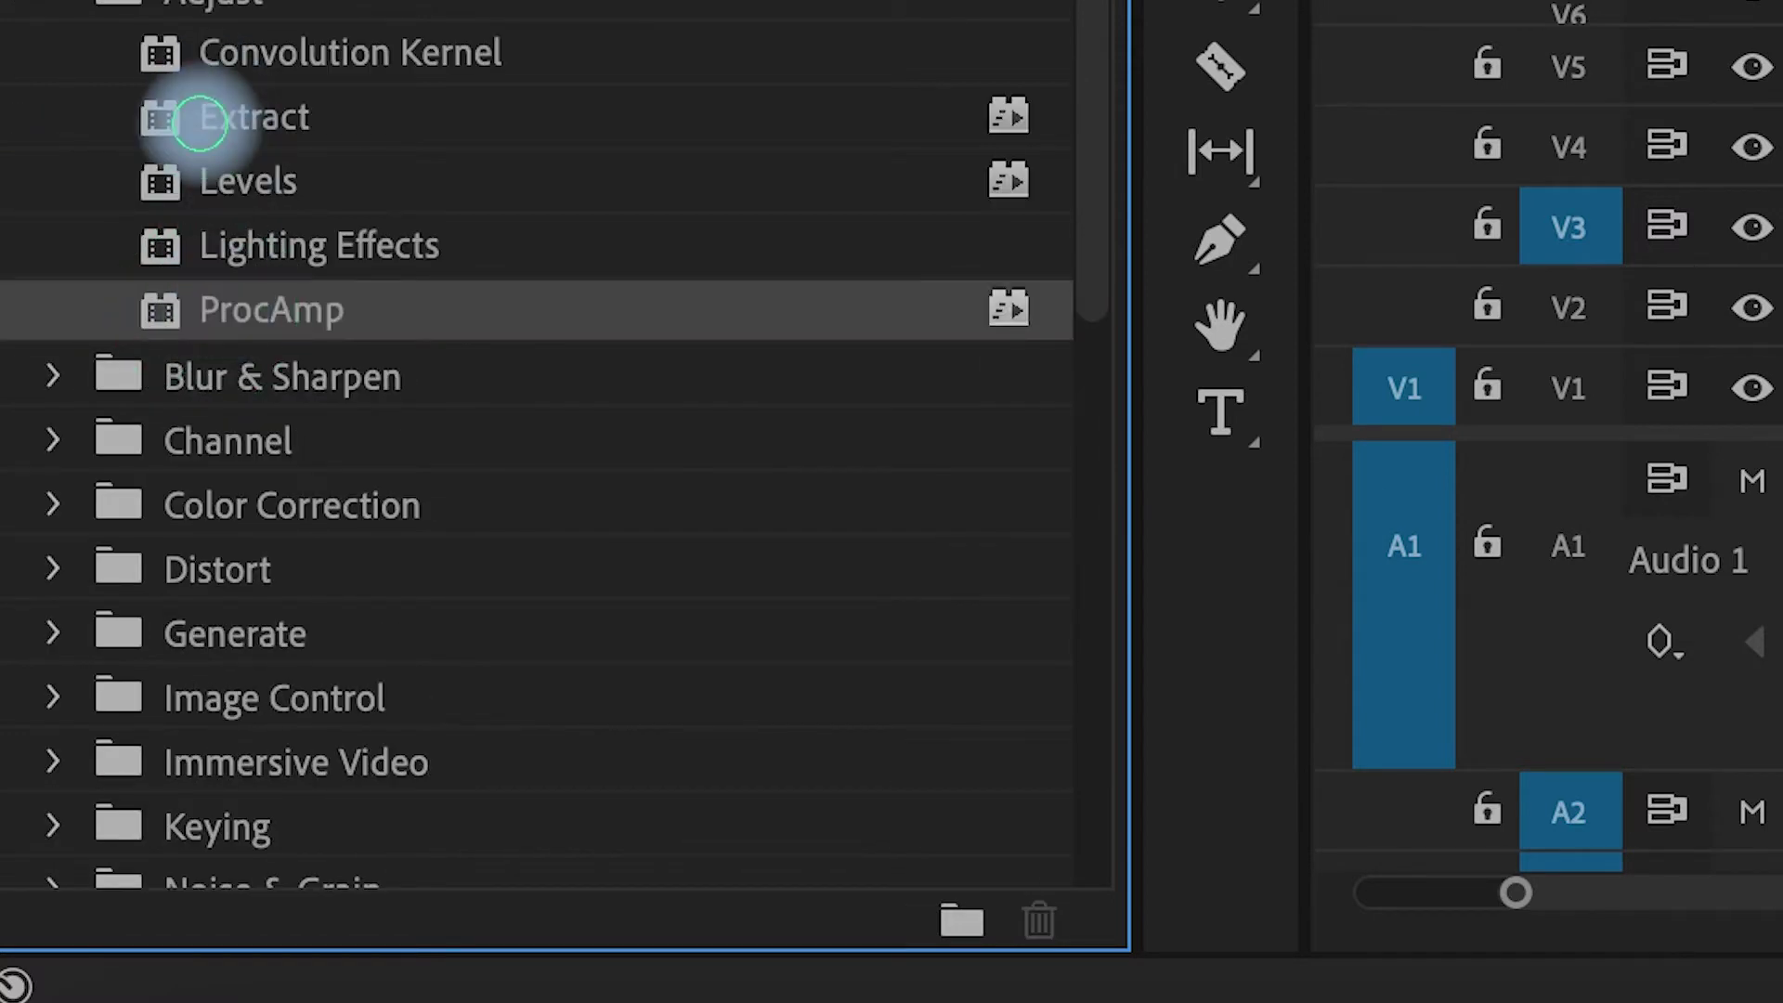
left_click(199, 119)
left_click(56, 13)
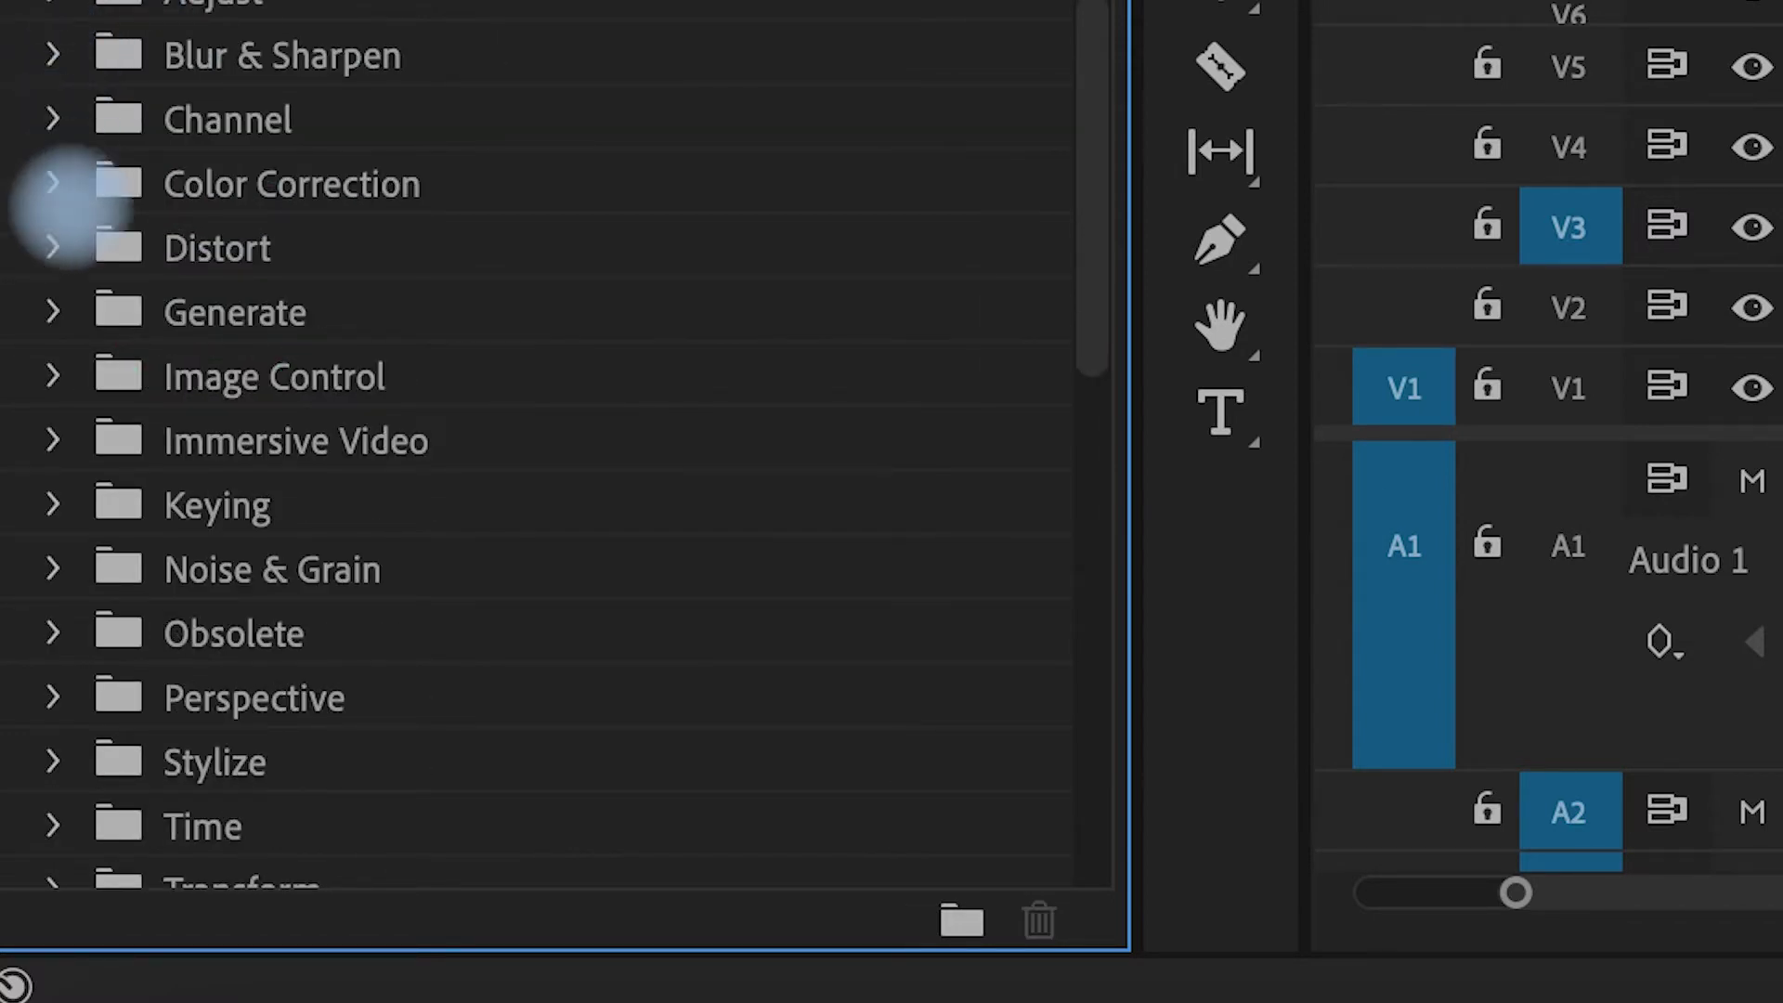
left_click(53, 191)
scroll(167, 308, "down", 3)
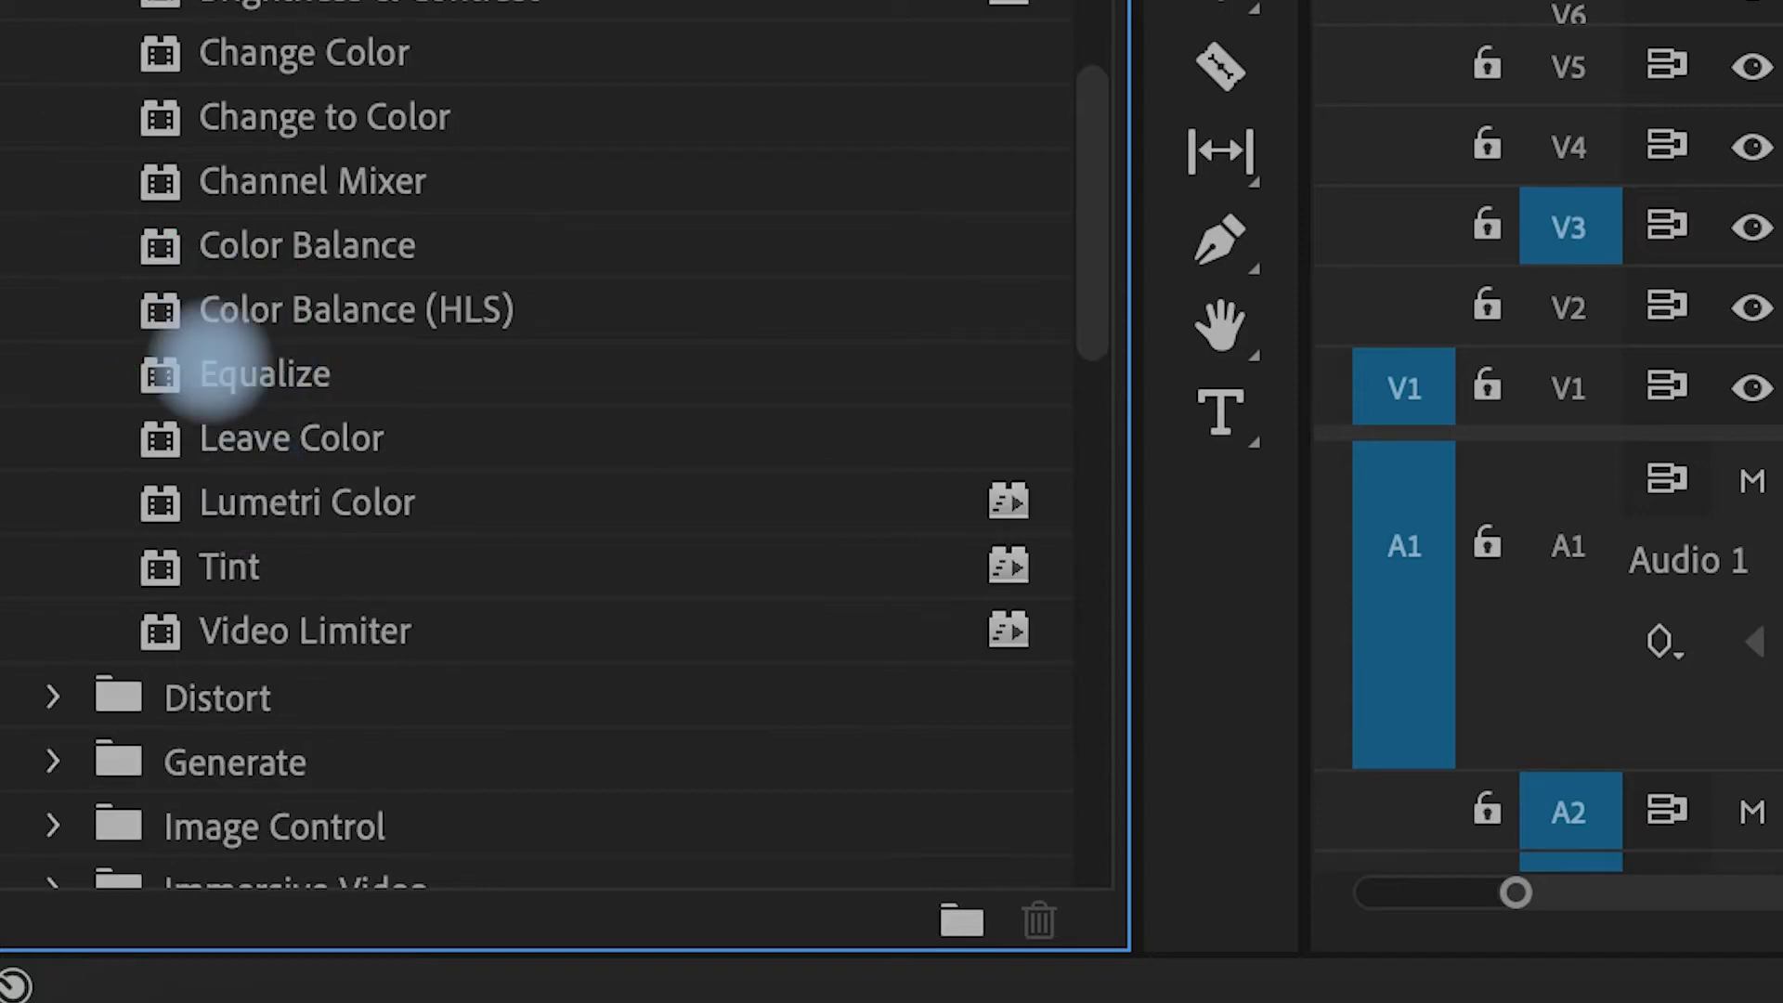
left_click(178, 506)
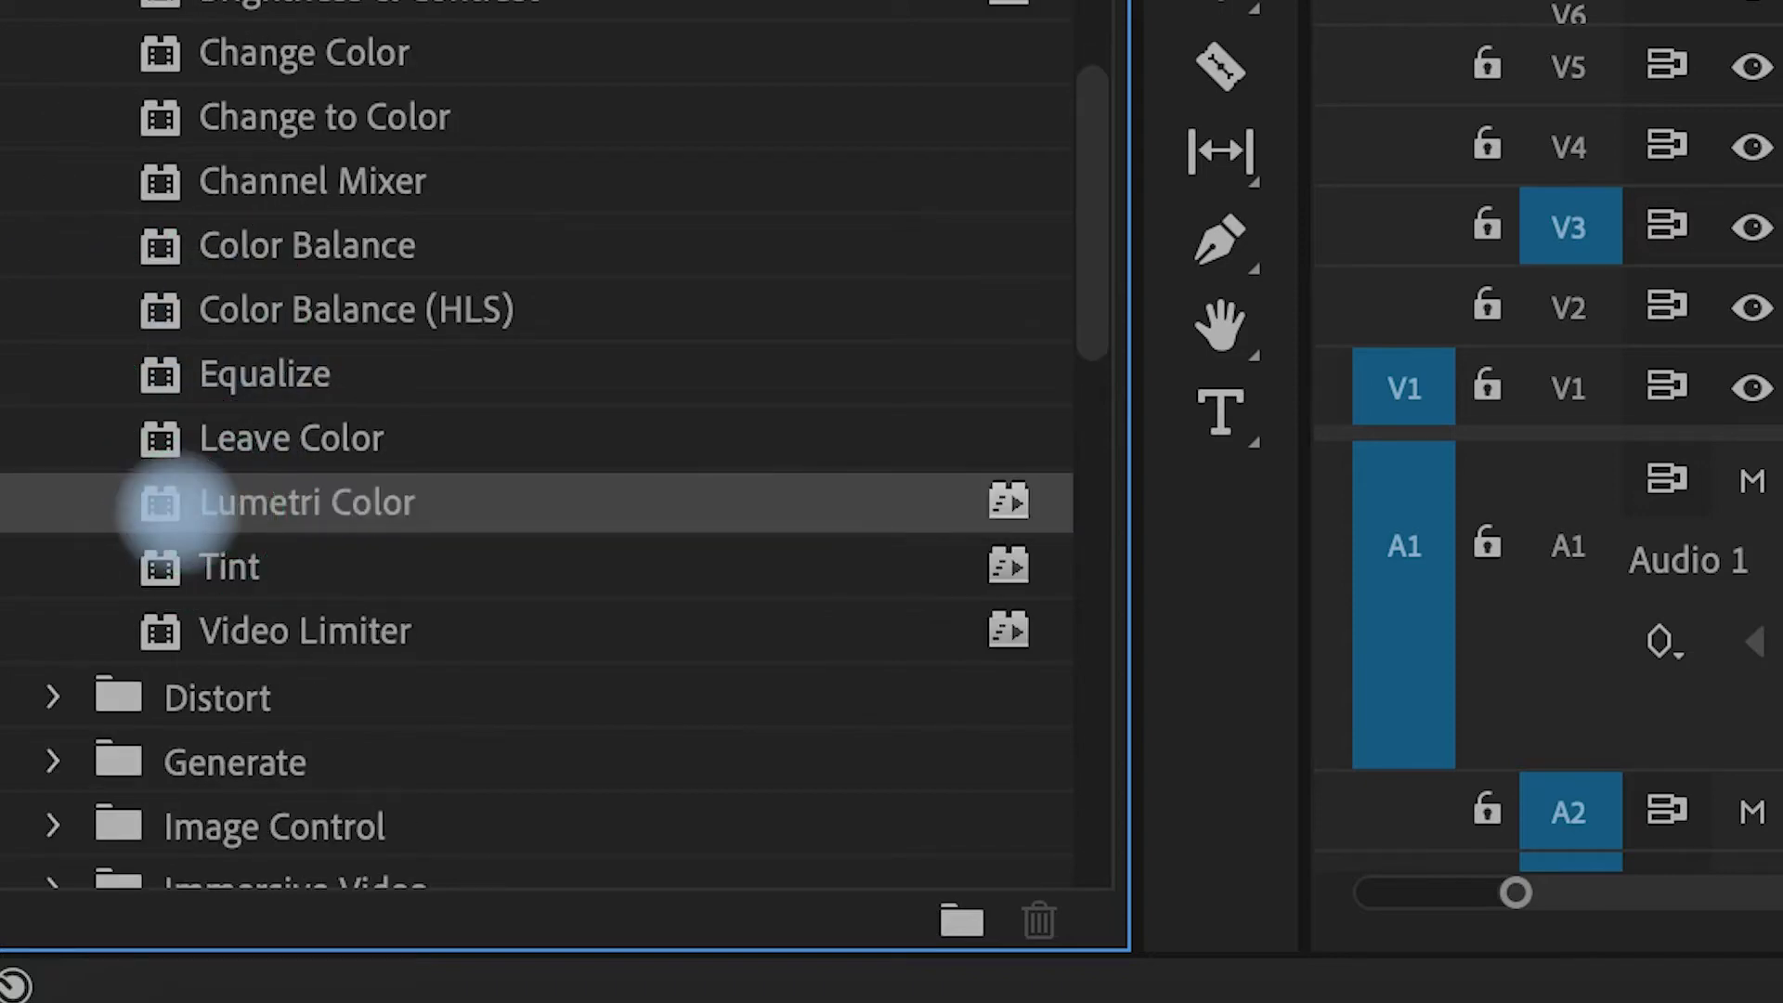
scroll(219, 577, "down", 10)
left_click_drag(176, 506, 197, 89)
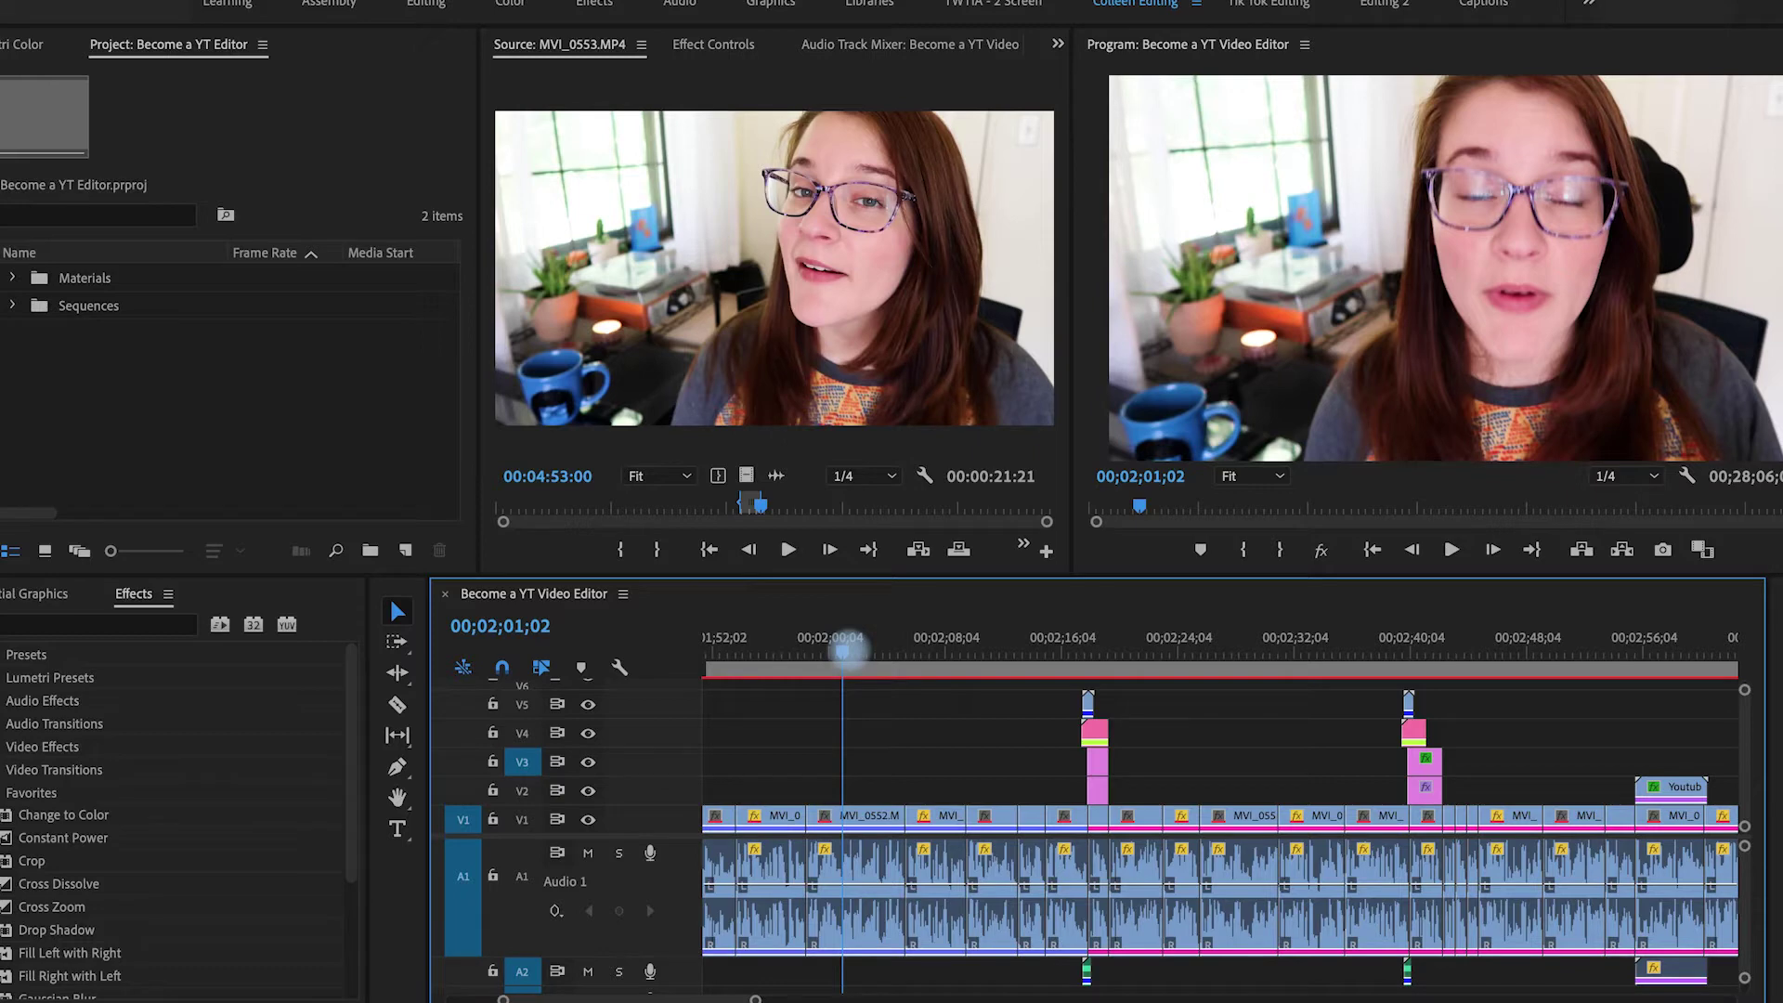
key("j")
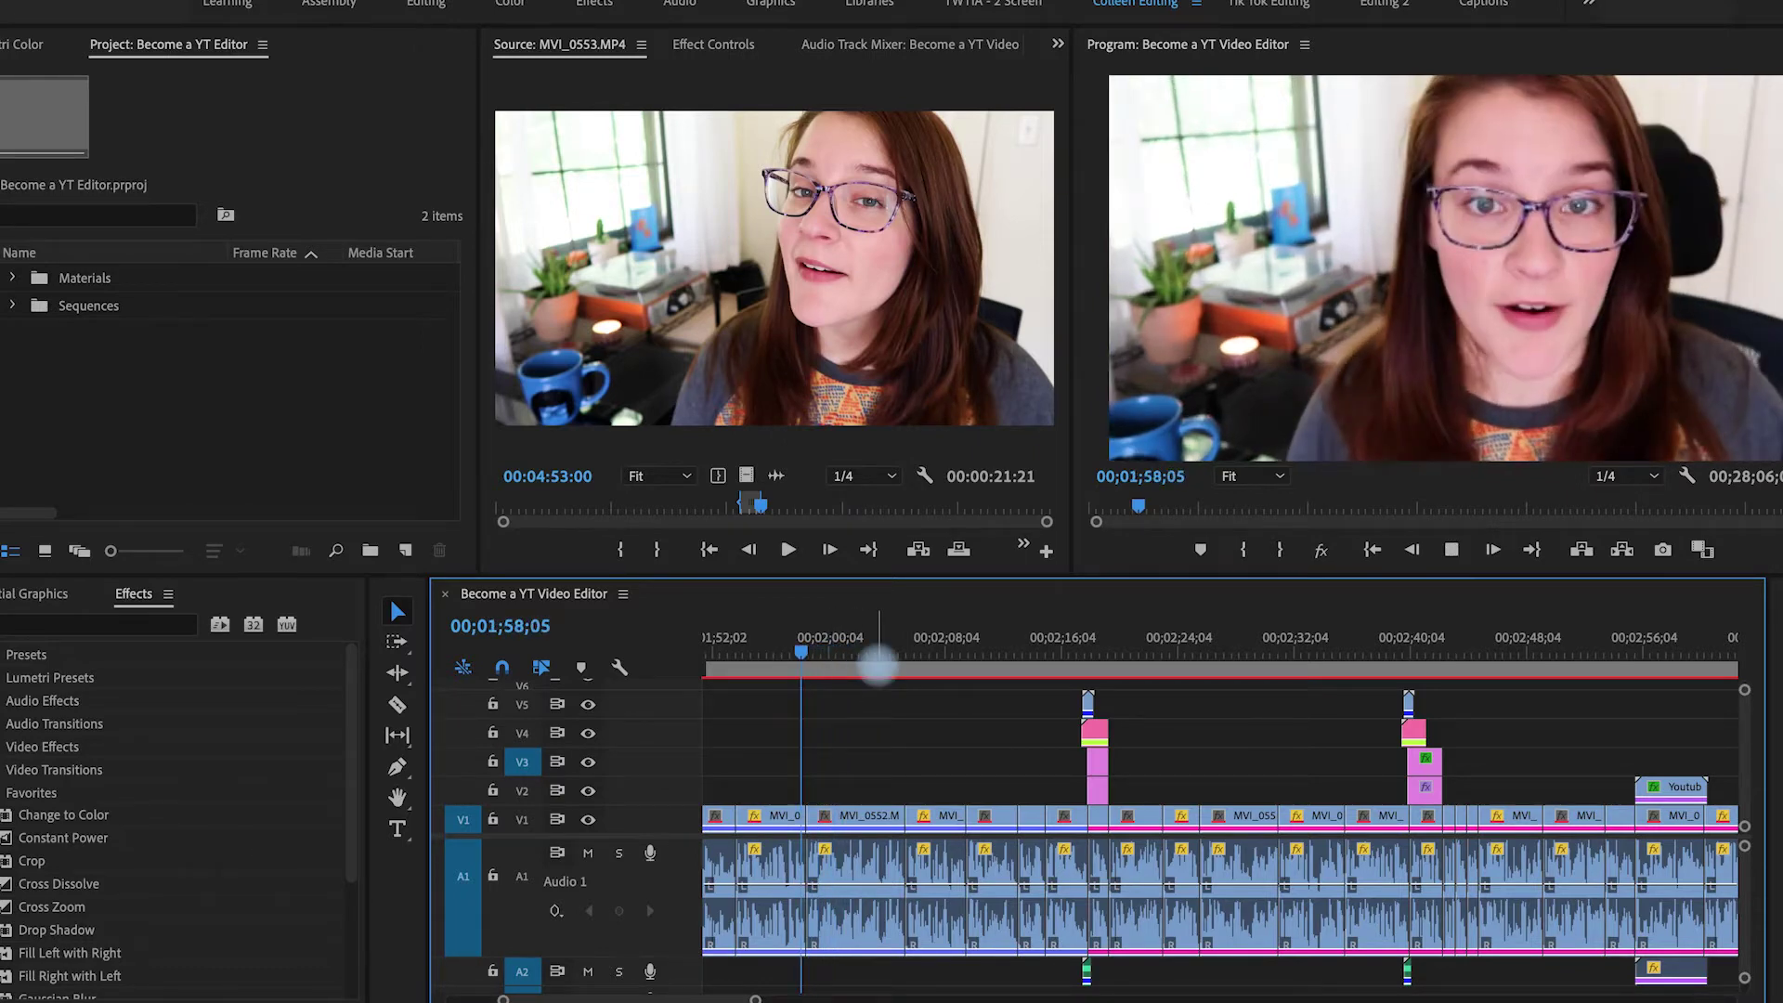
key("k")
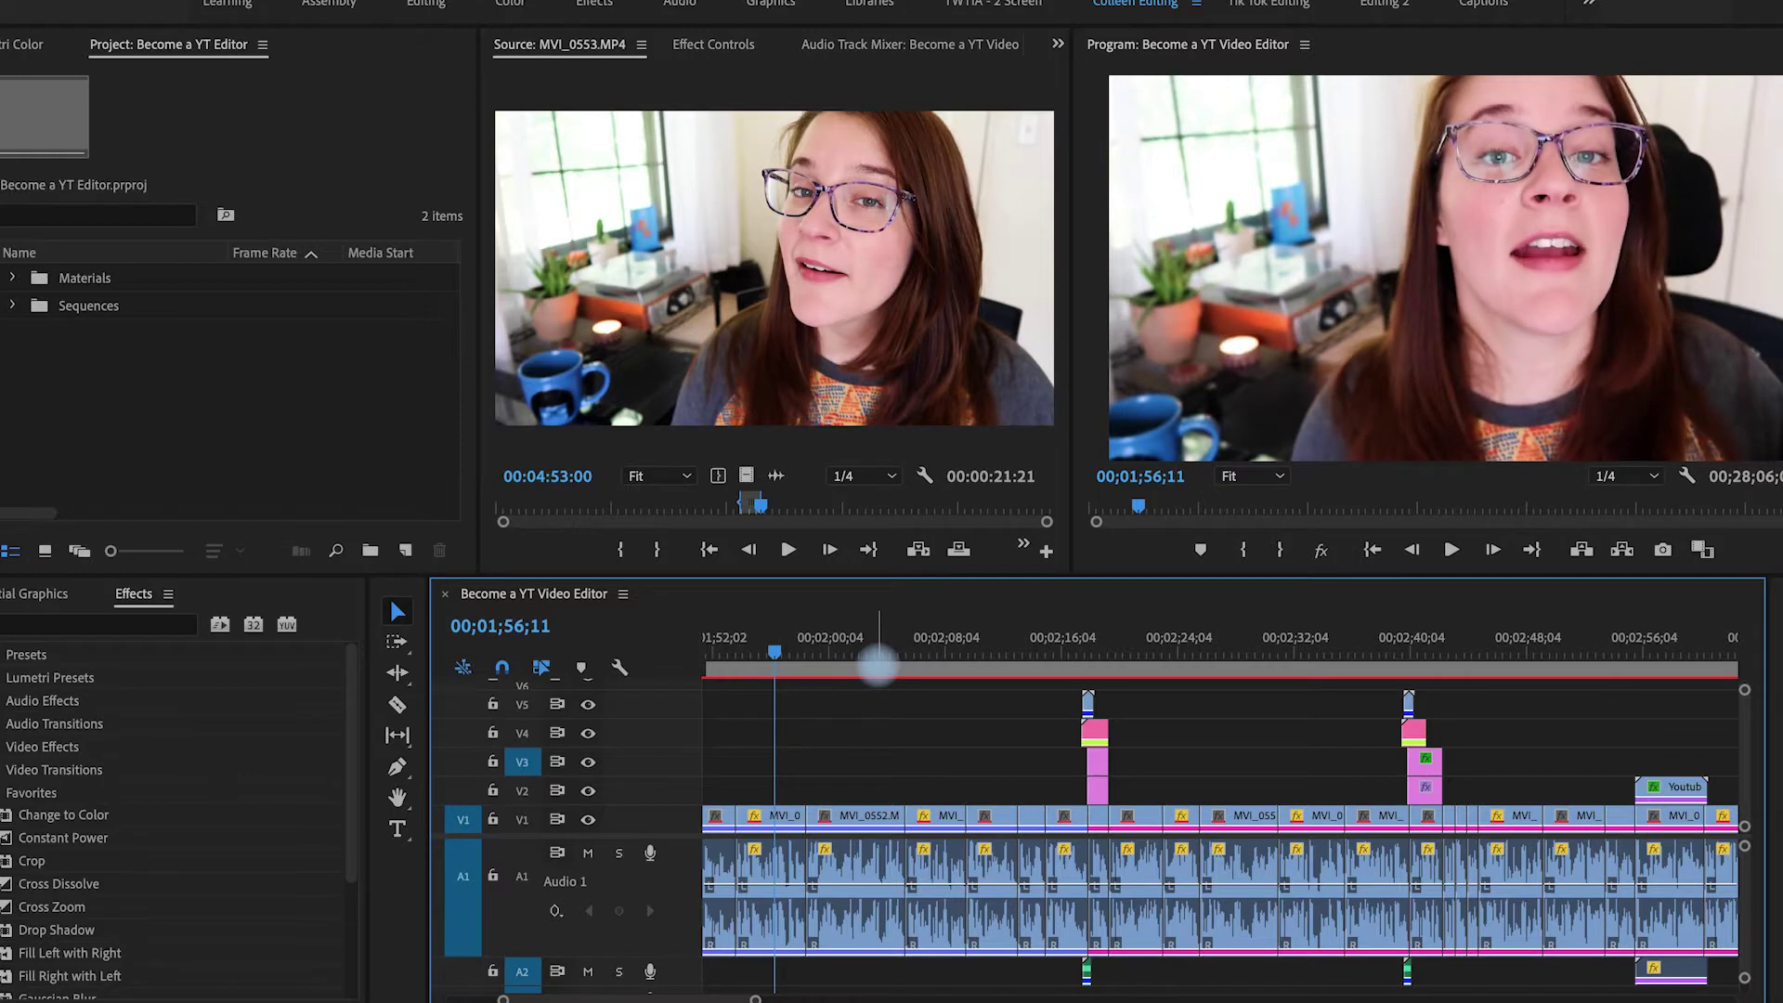
key("l")
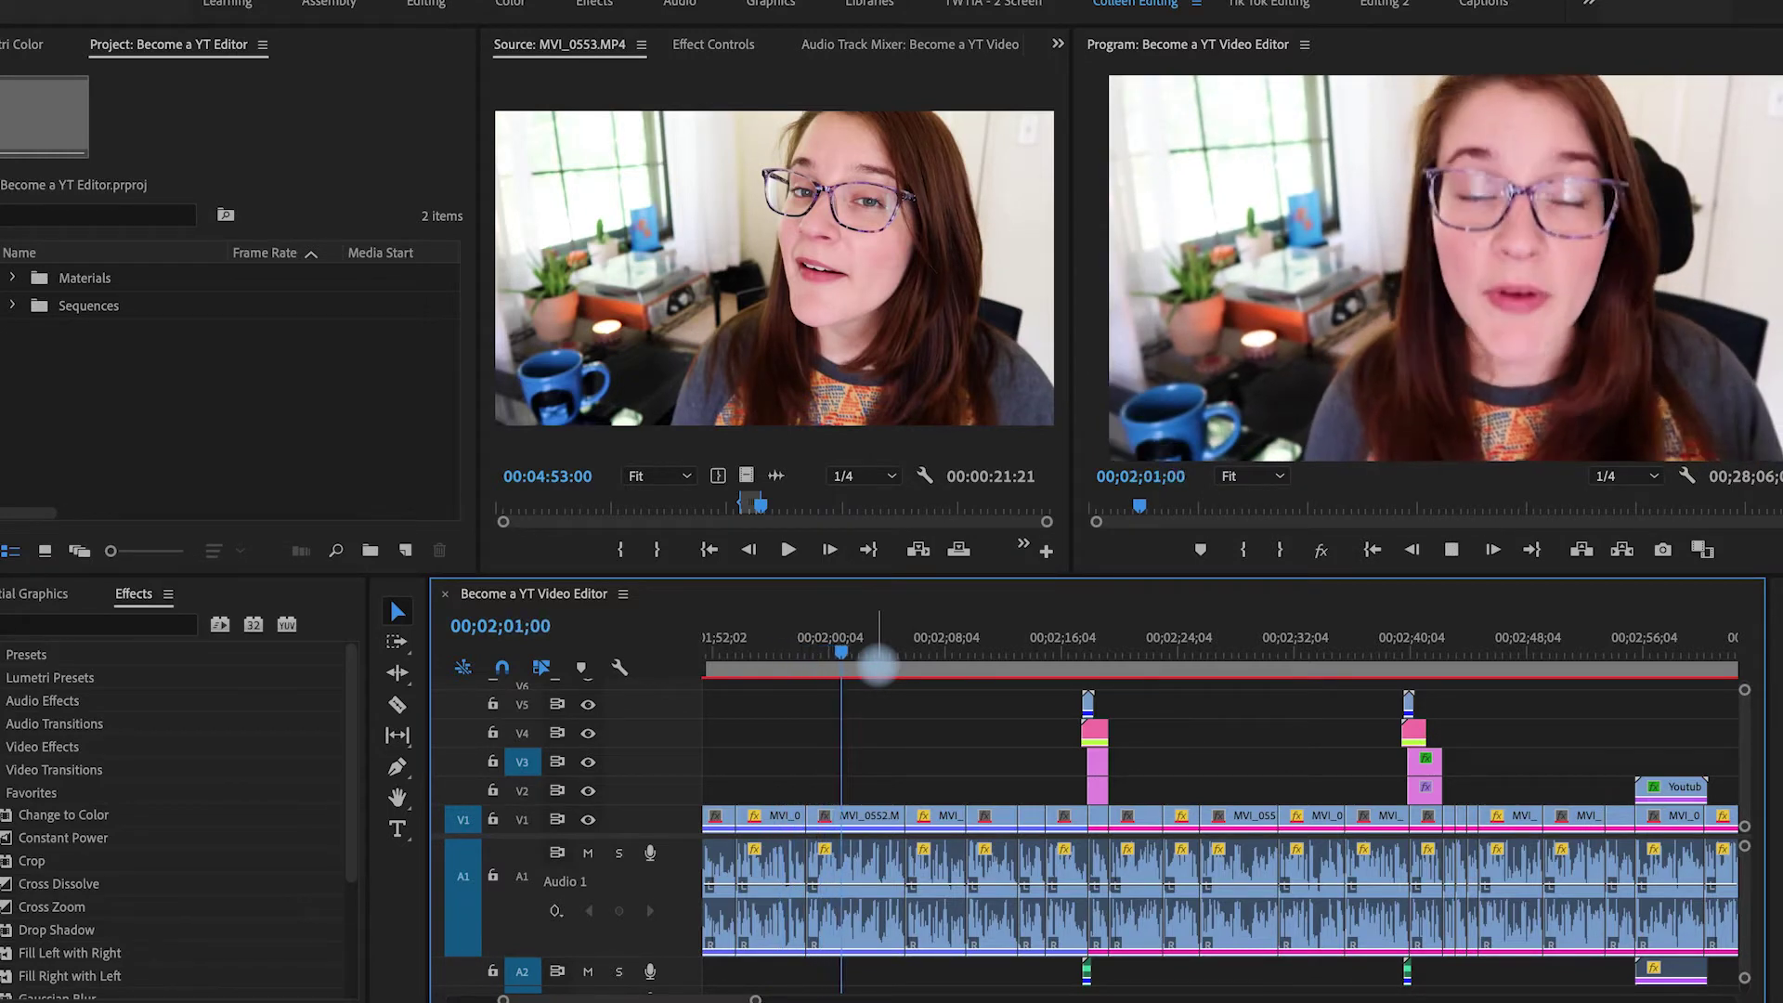
key("l")
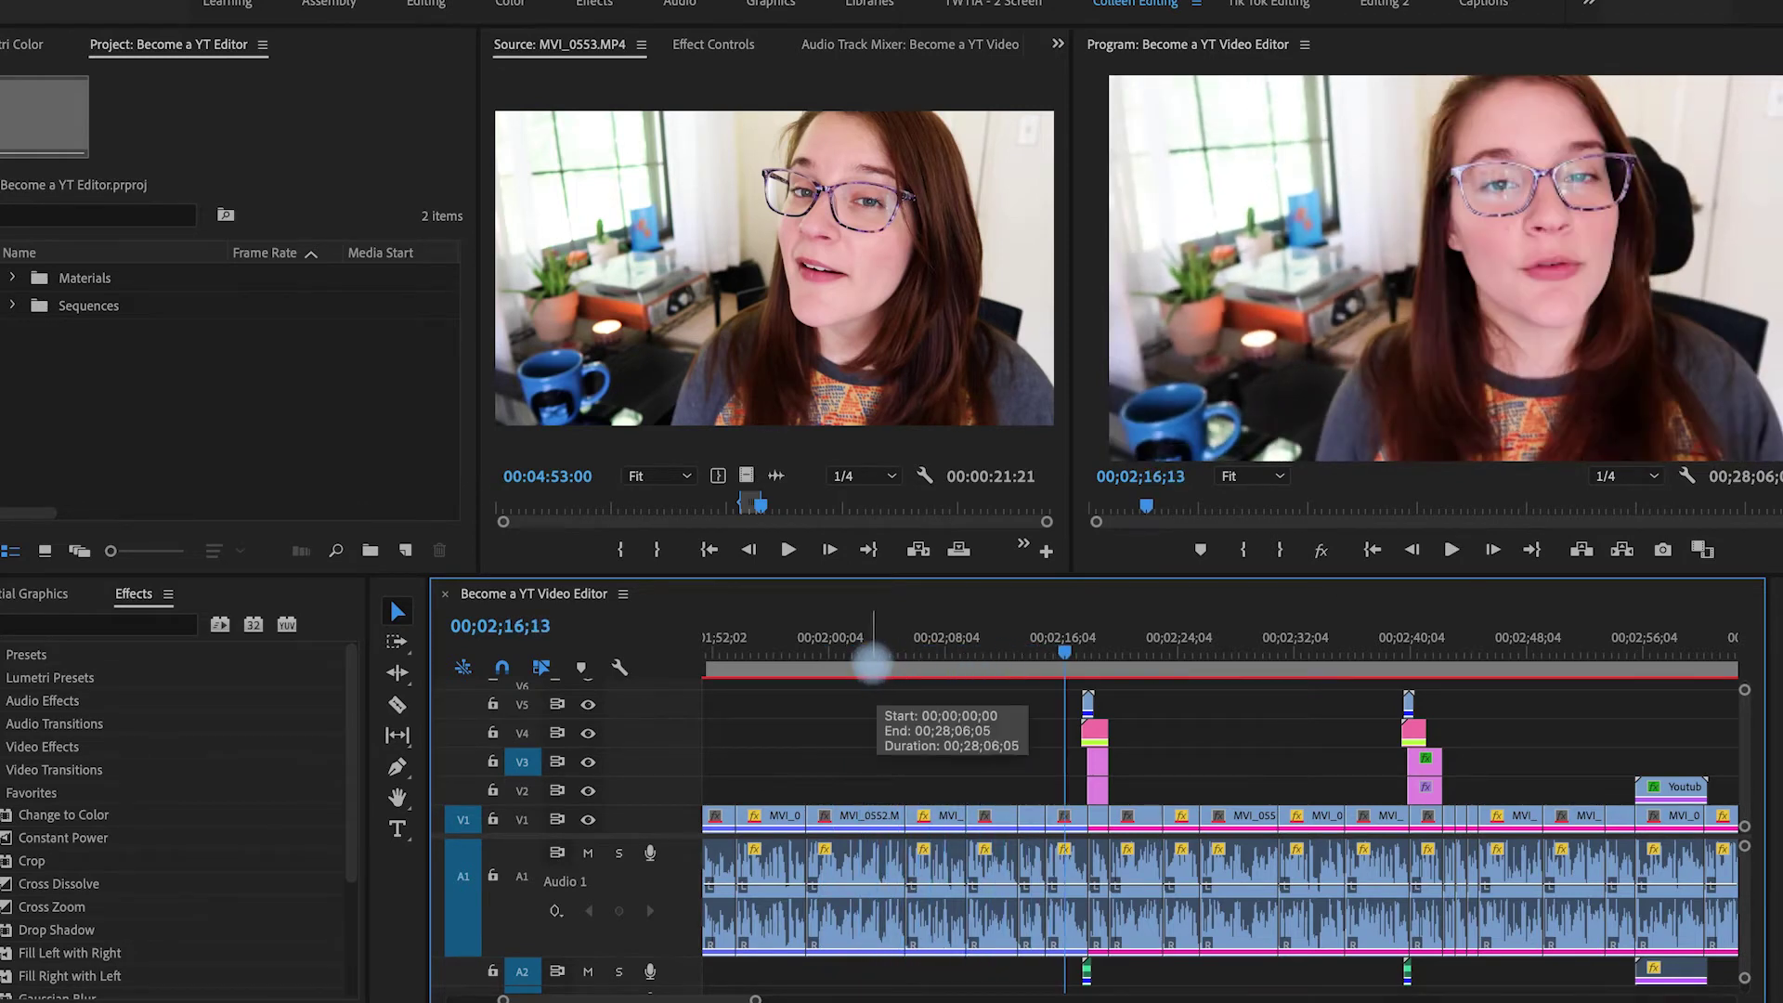
key("k")
left_click(836, 655)
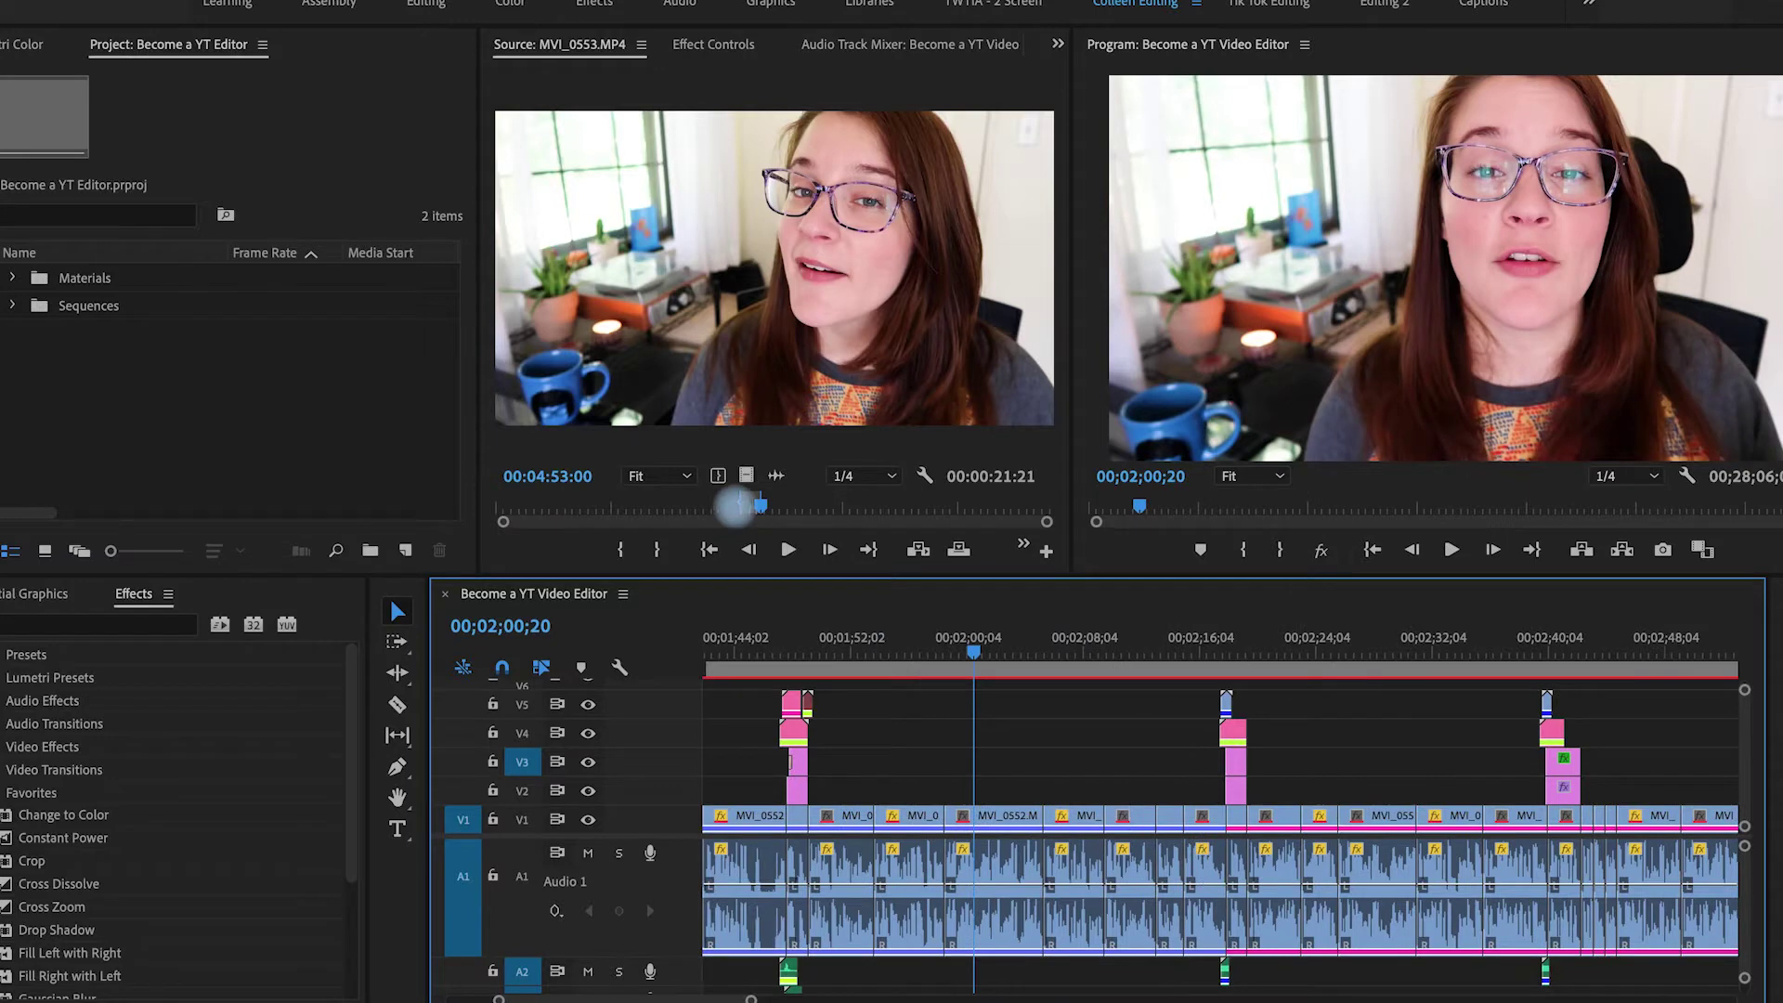
left_click(734, 504)
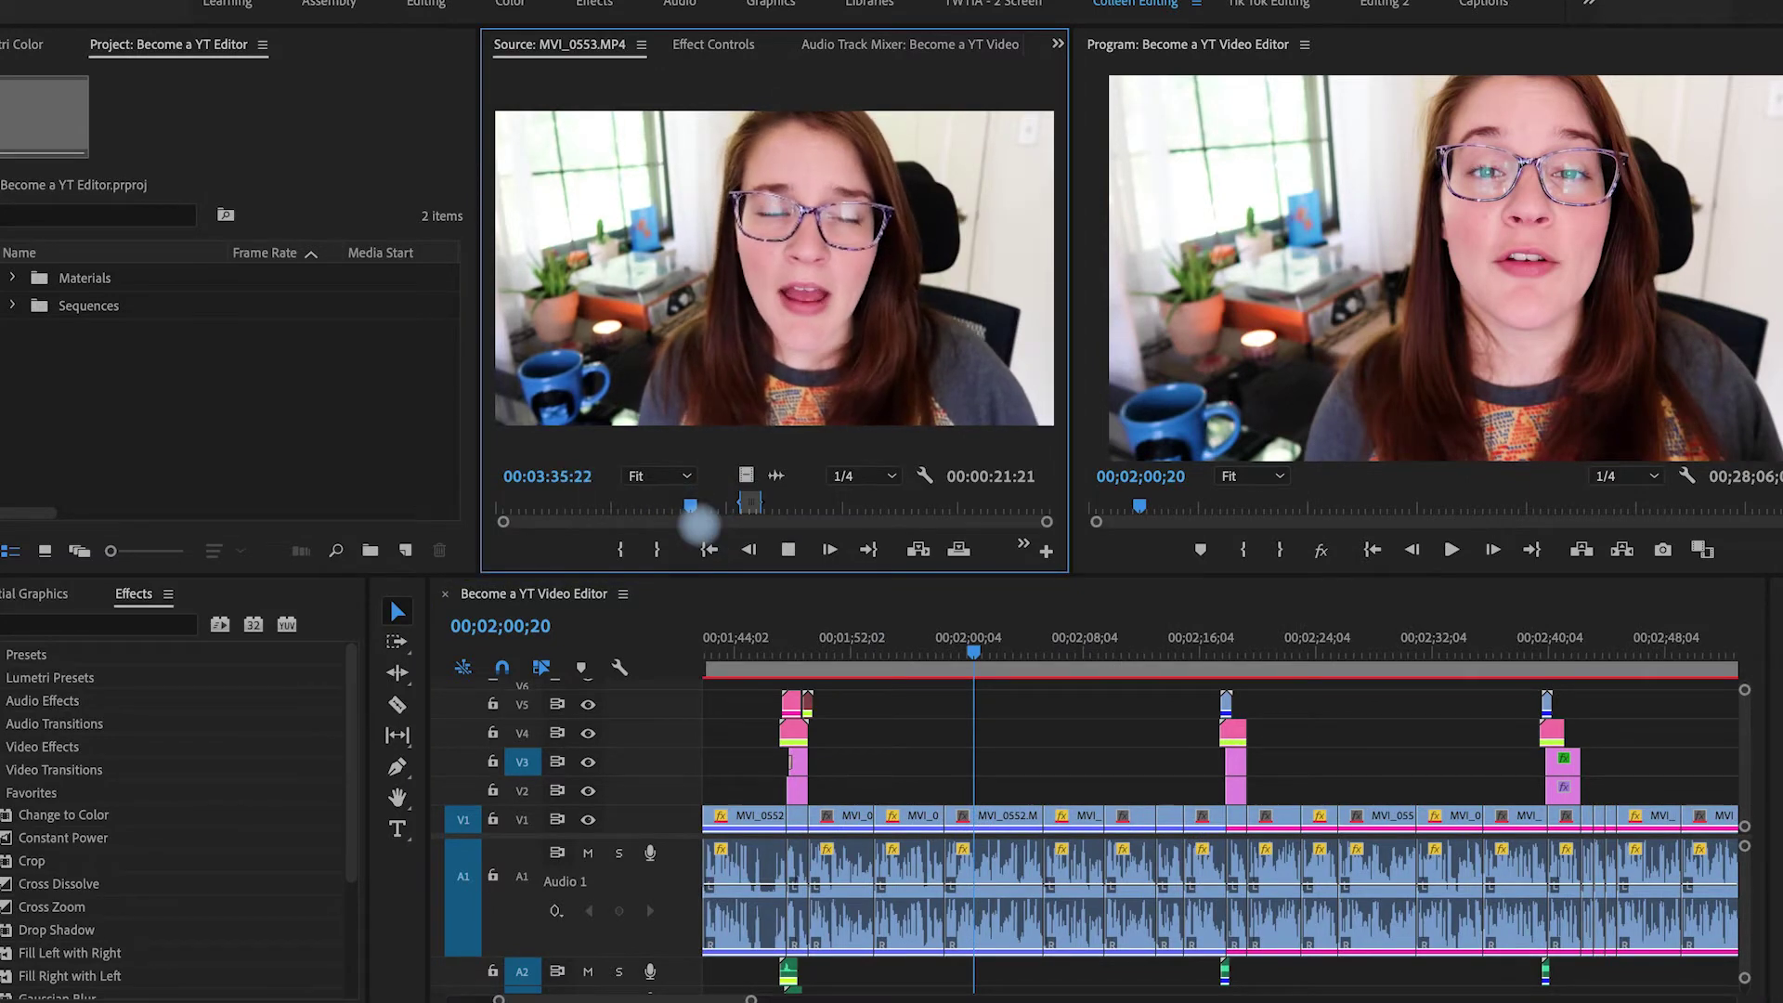
key("k")
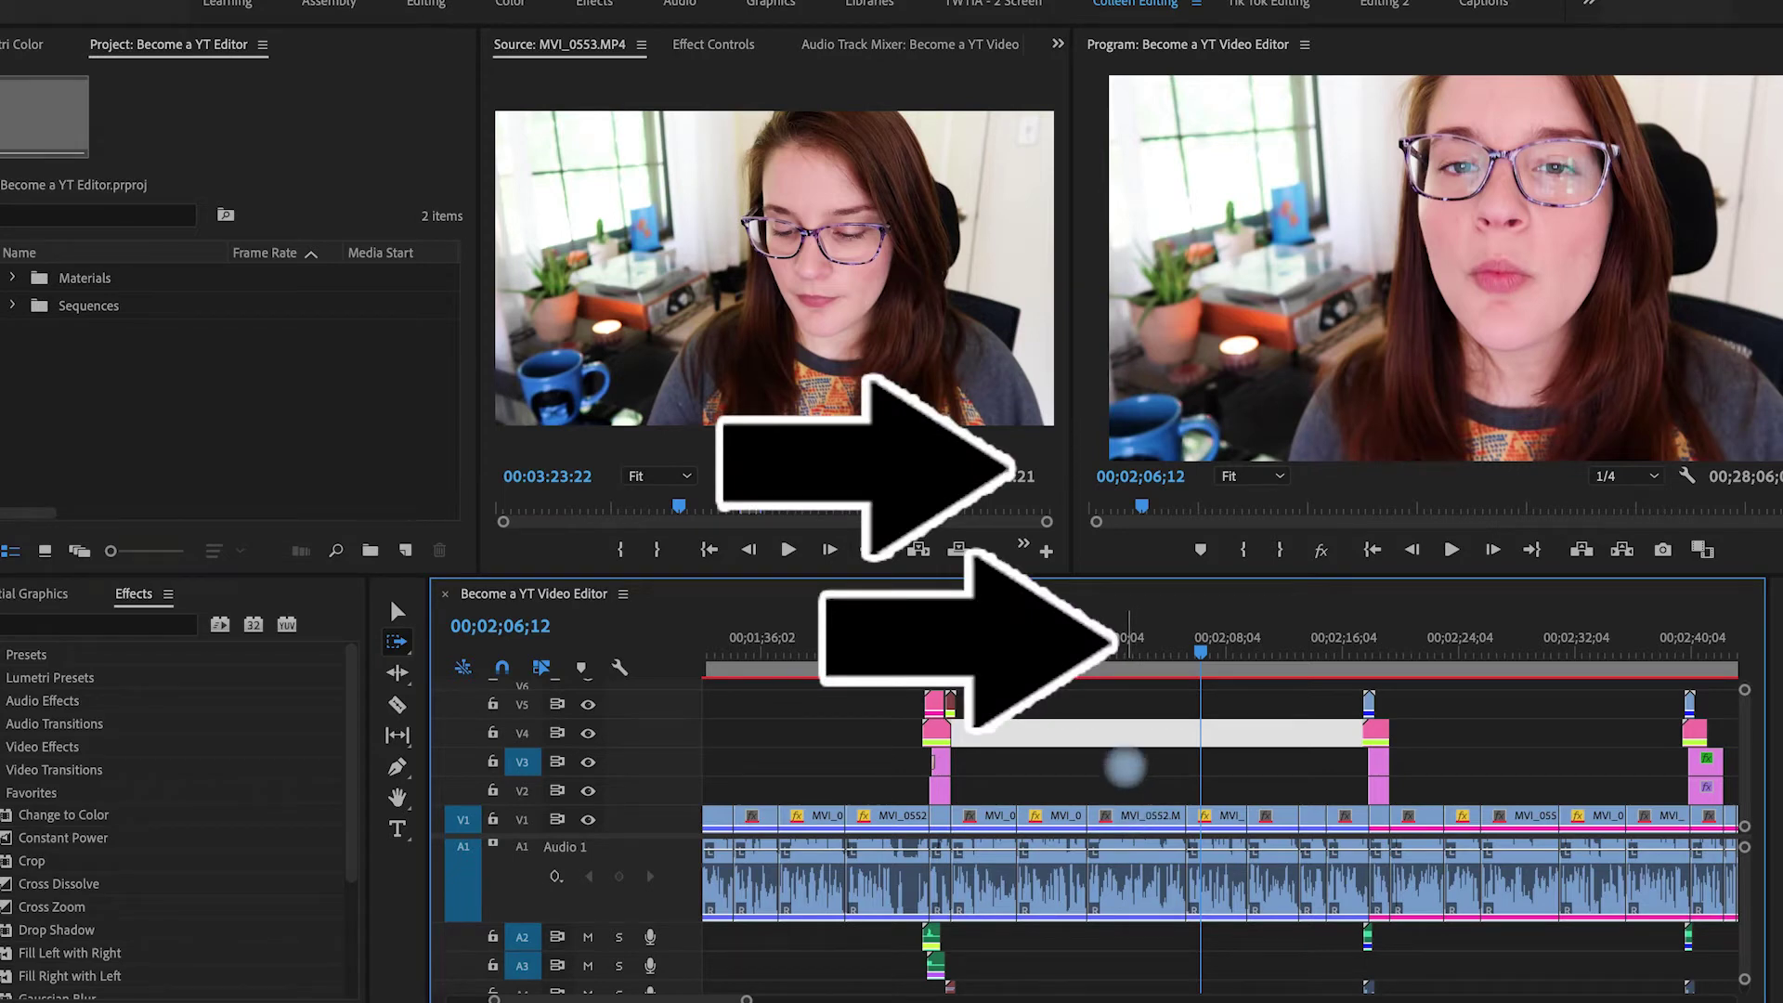
Step: Select MVI_0552 and every following clip on V1, then drag them later to open a gap
left_click(1131, 814)
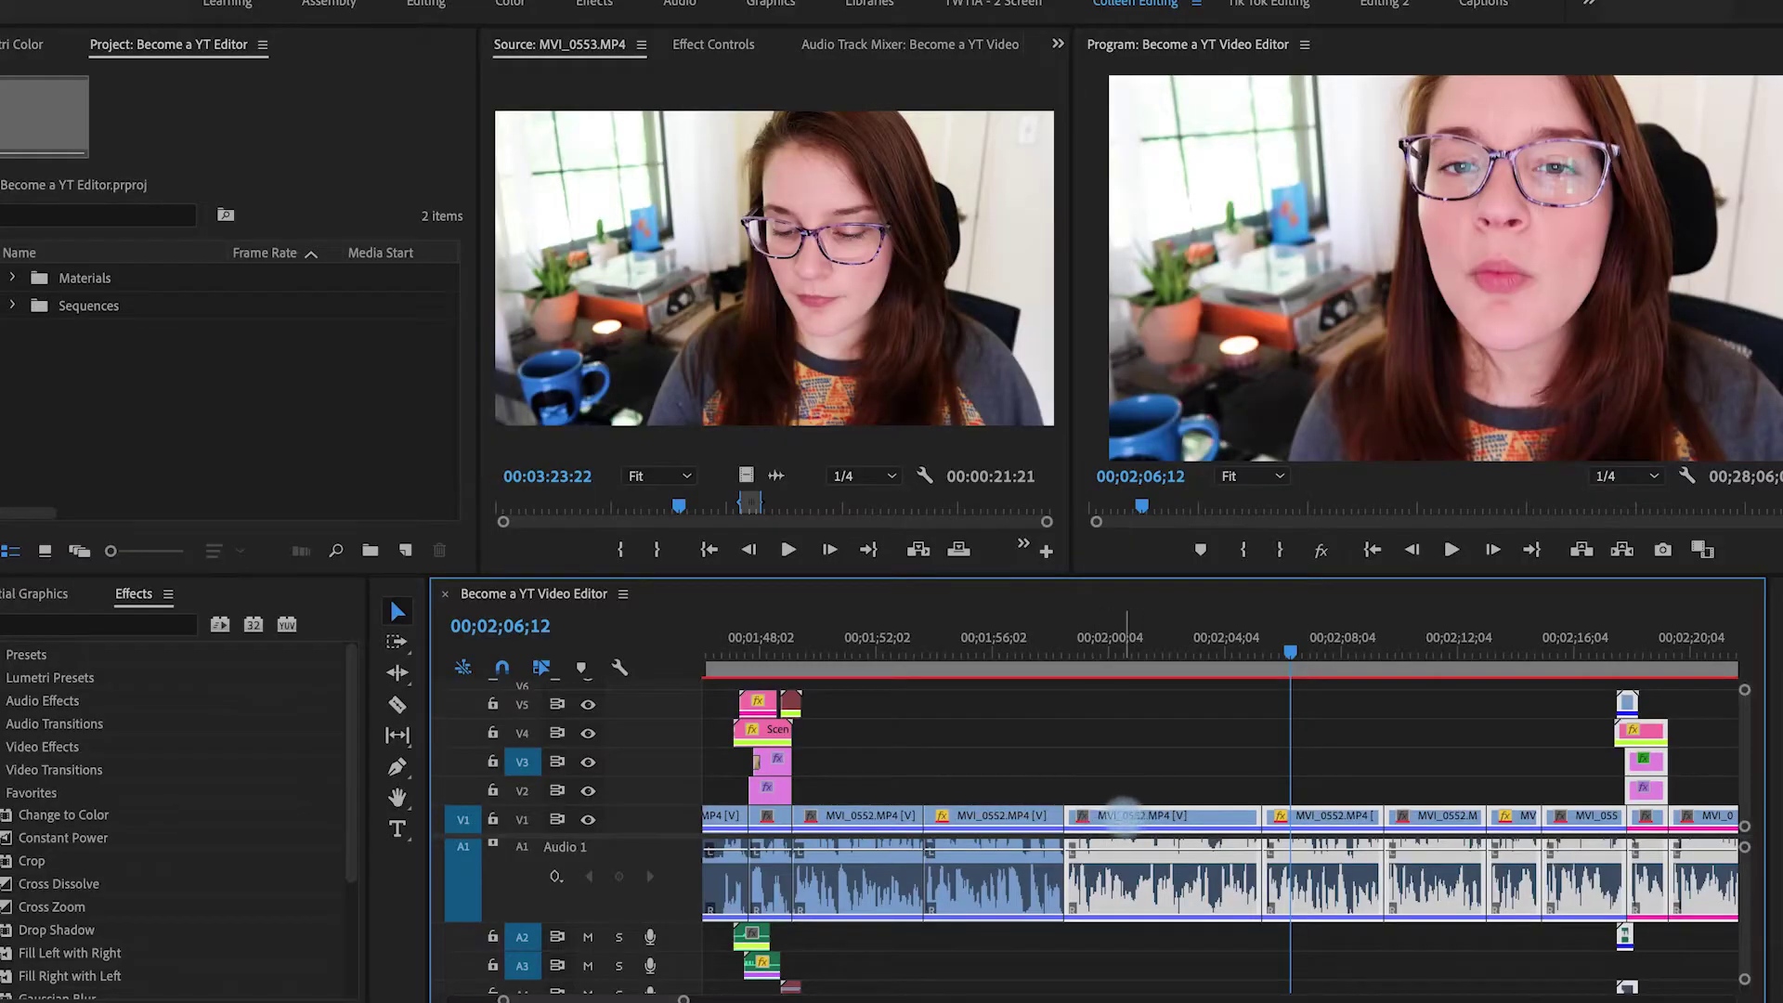
left_click_drag(1124, 812, 1426, 831)
left_click_drag(1355, 780, 1234, 825)
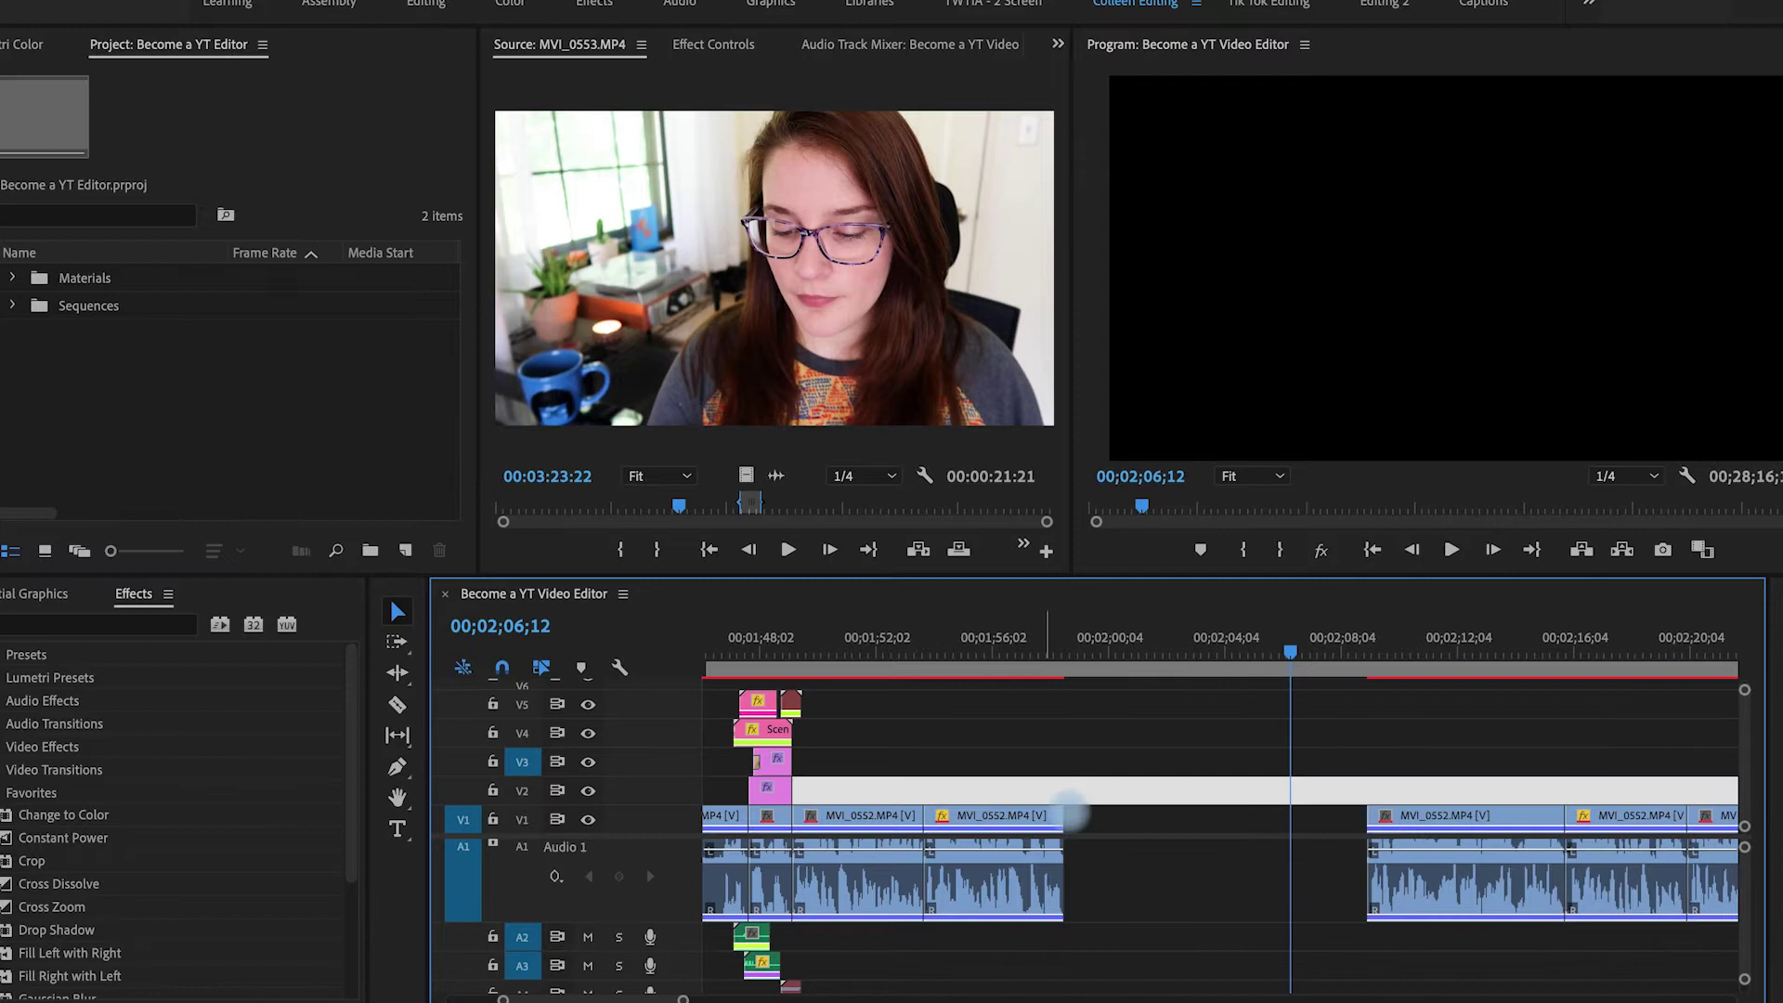
left_click_drag(1068, 815, 1198, 822)
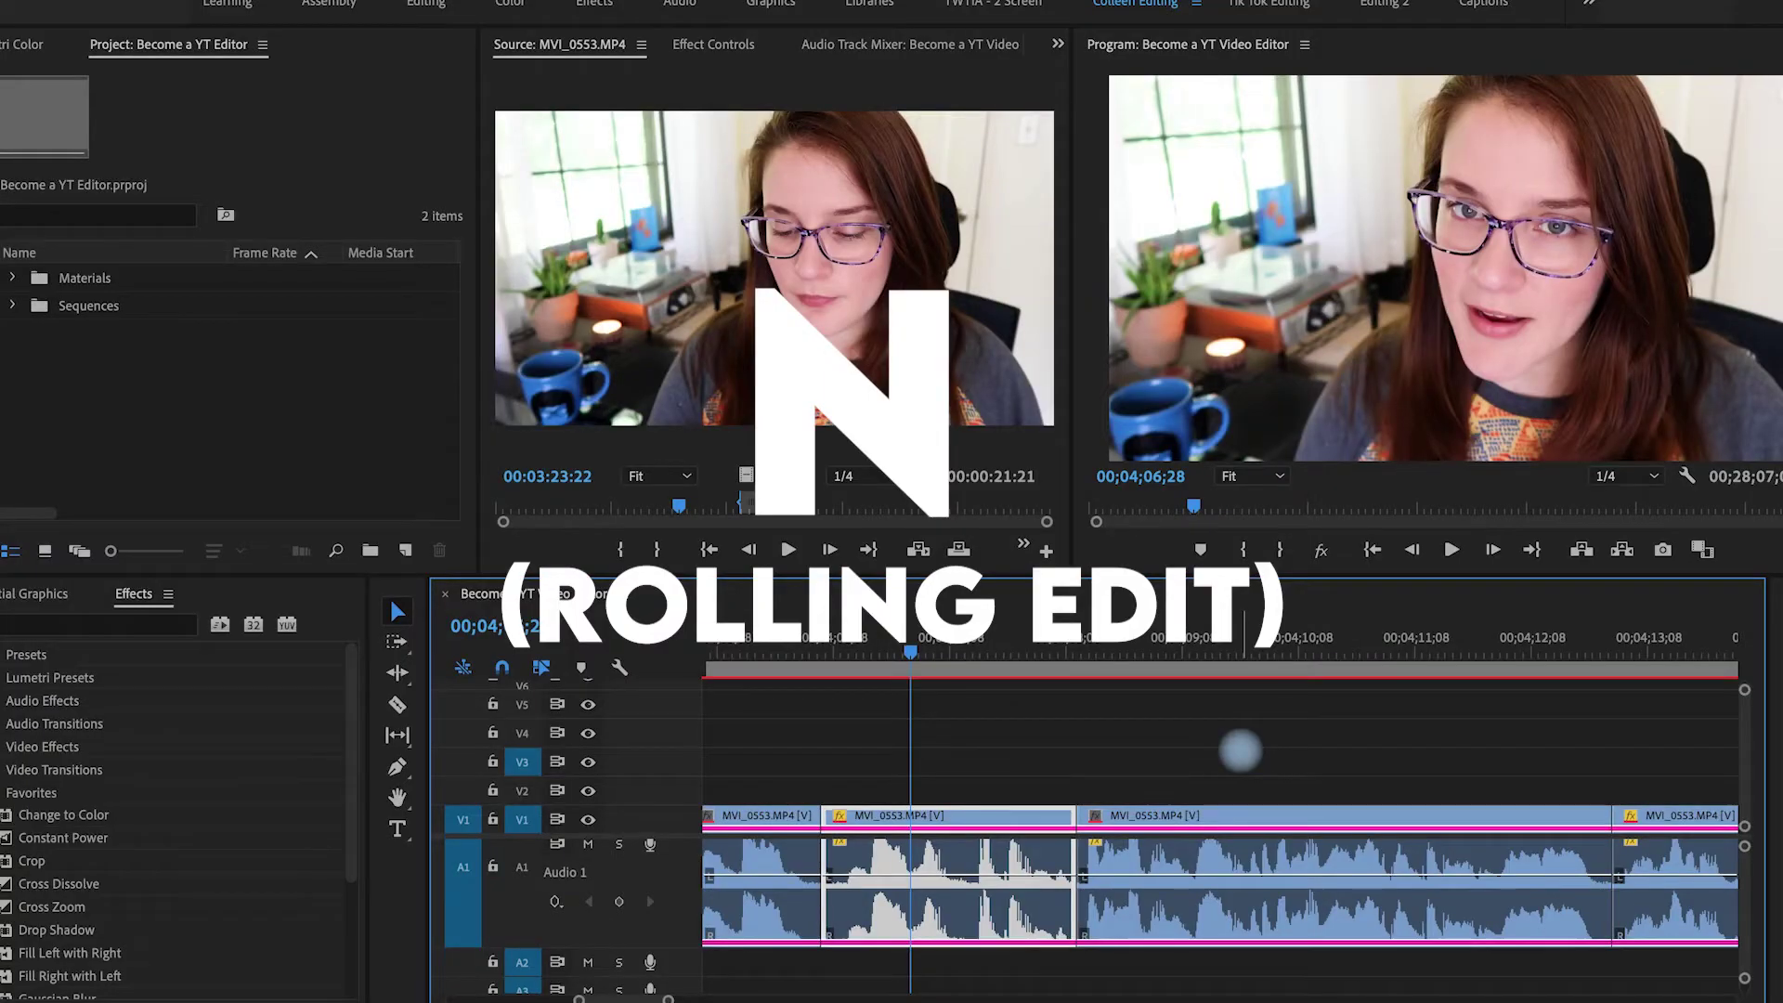
Step: Roll the cut between the two MVI_0553 clips slightly earlier with the Rolling Edit tool (N)
key("n")
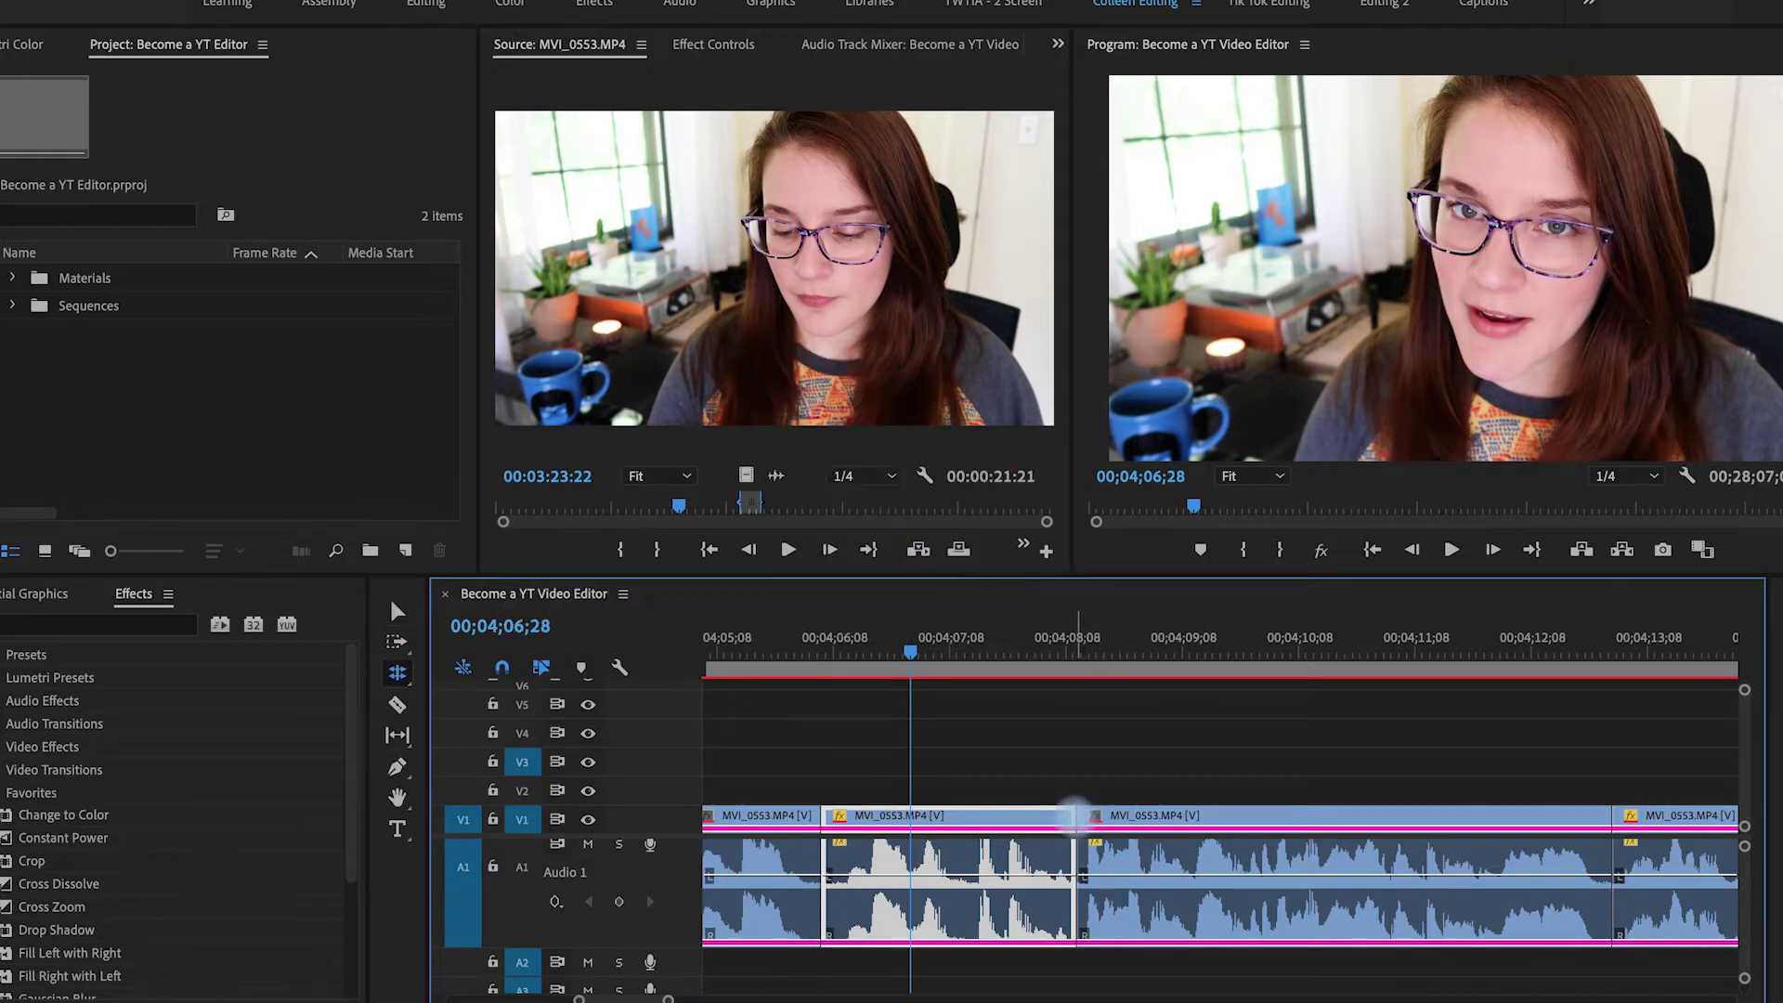
mouse_move(1075, 808)
left_mouse_down()
mouse_move(1029, 809)
mouse_move(1109, 810)
mouse_move(1056, 810)
mouse_move(1085, 809)
left_mouse_up()
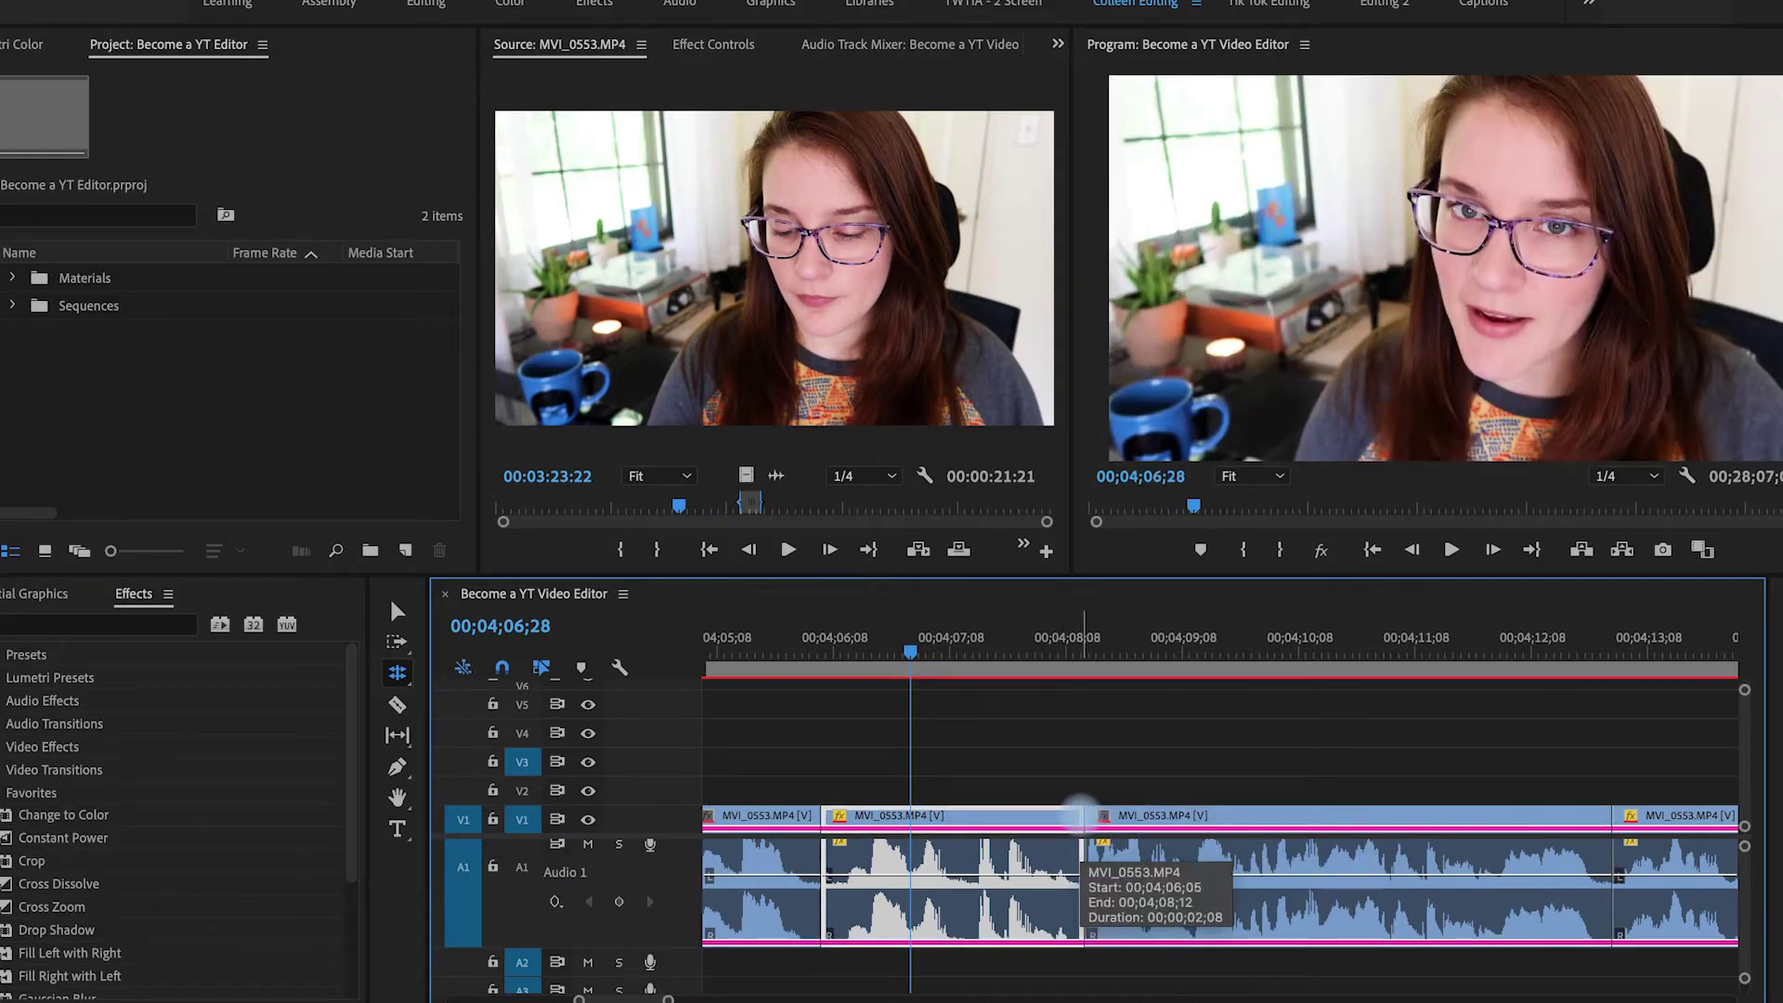
scroll(1183, 743, "up", 2)
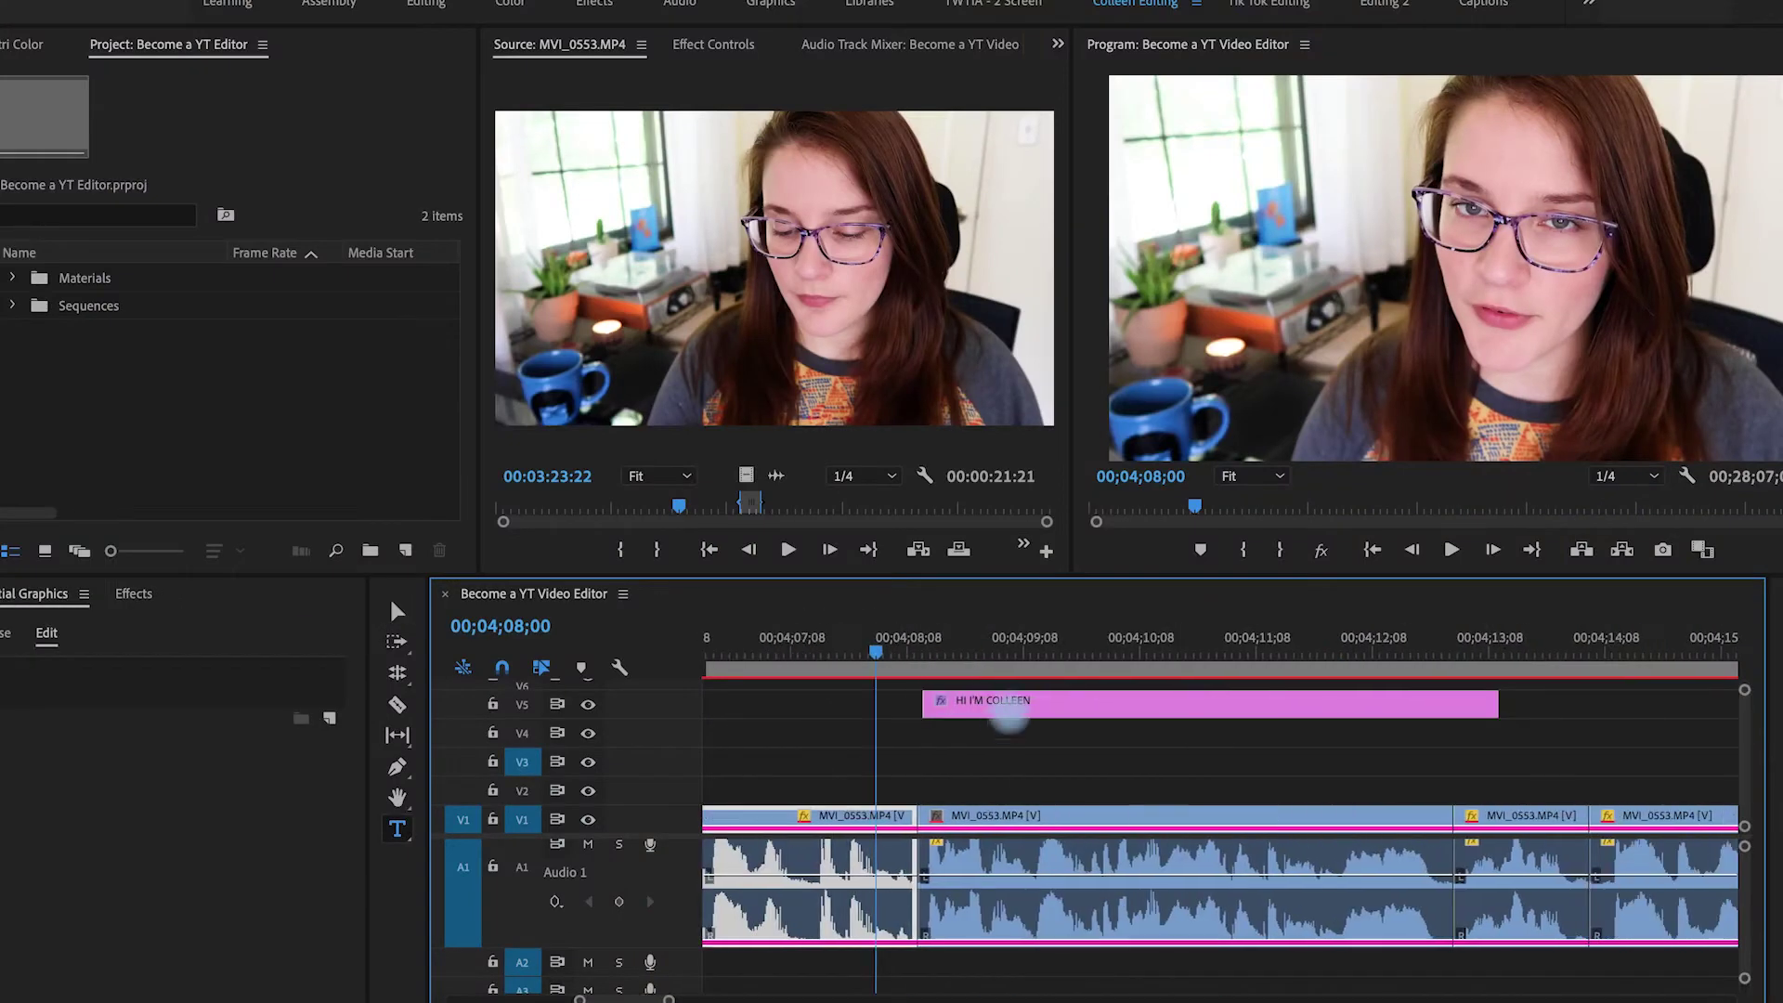
Step: Scrub the playhead to where the presenter's name greeting caption appears on V5
left_click_drag(915, 645, 1038, 657)
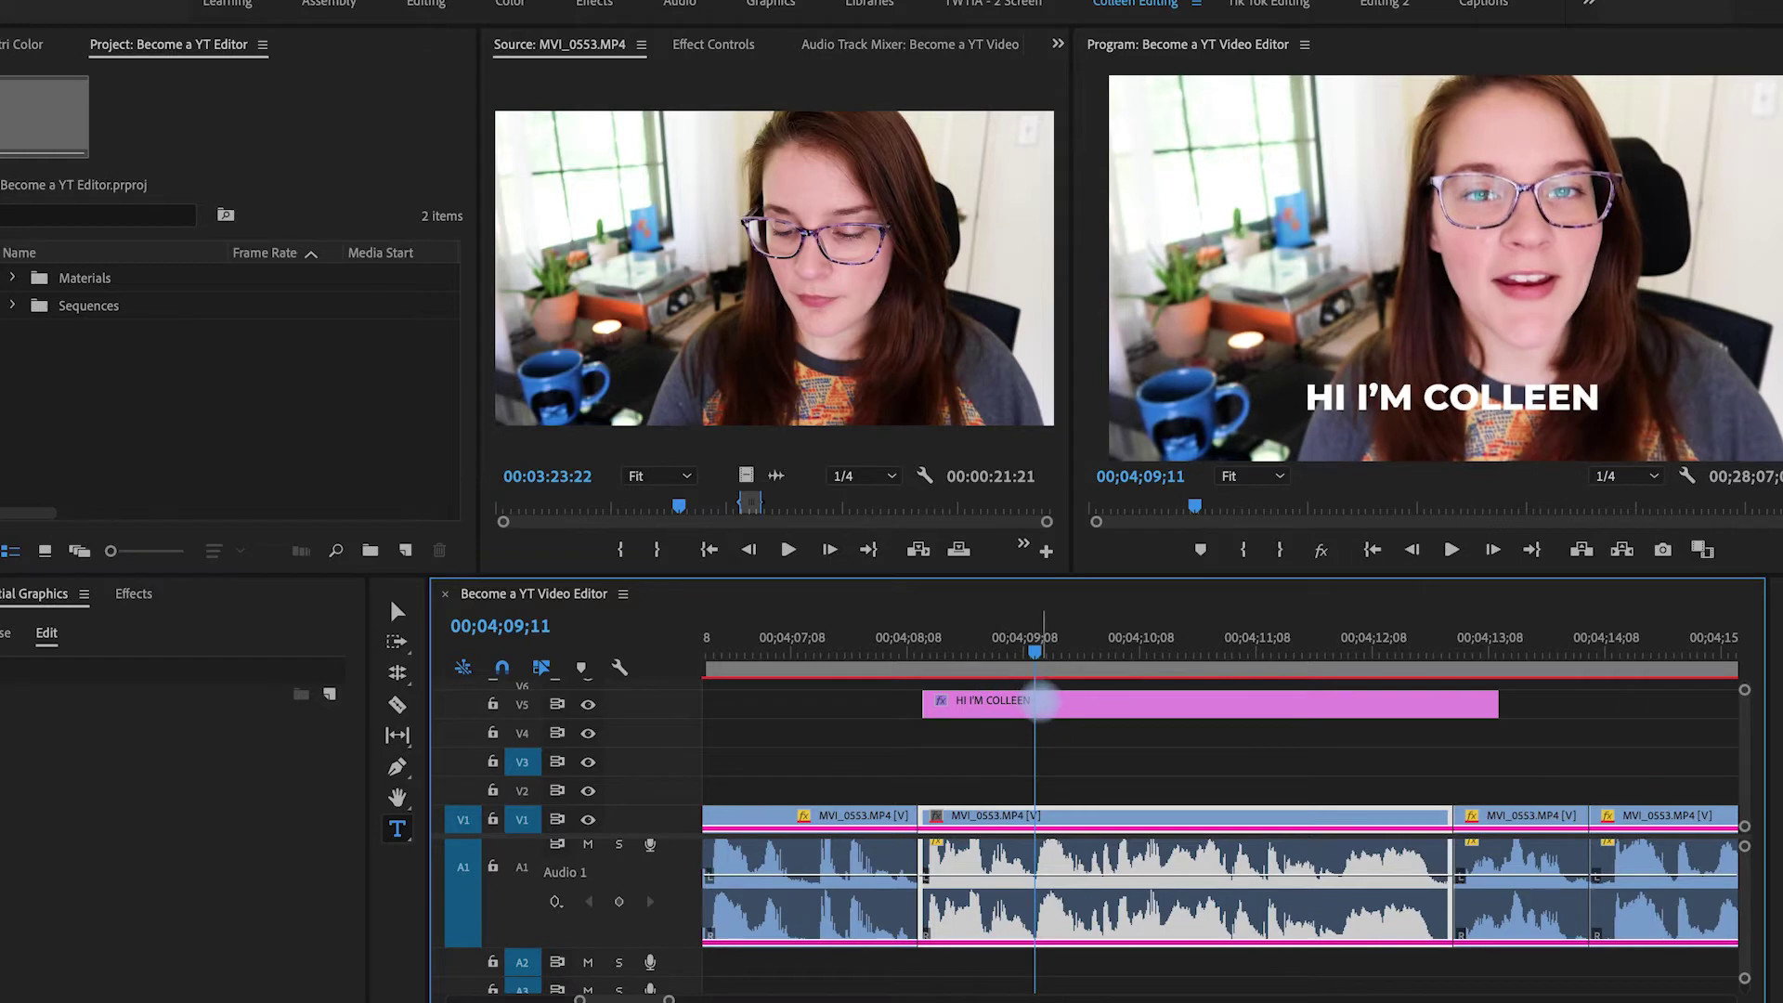
Step: Razor the introduction caption on V5 into two clips at the playhead
key("c")
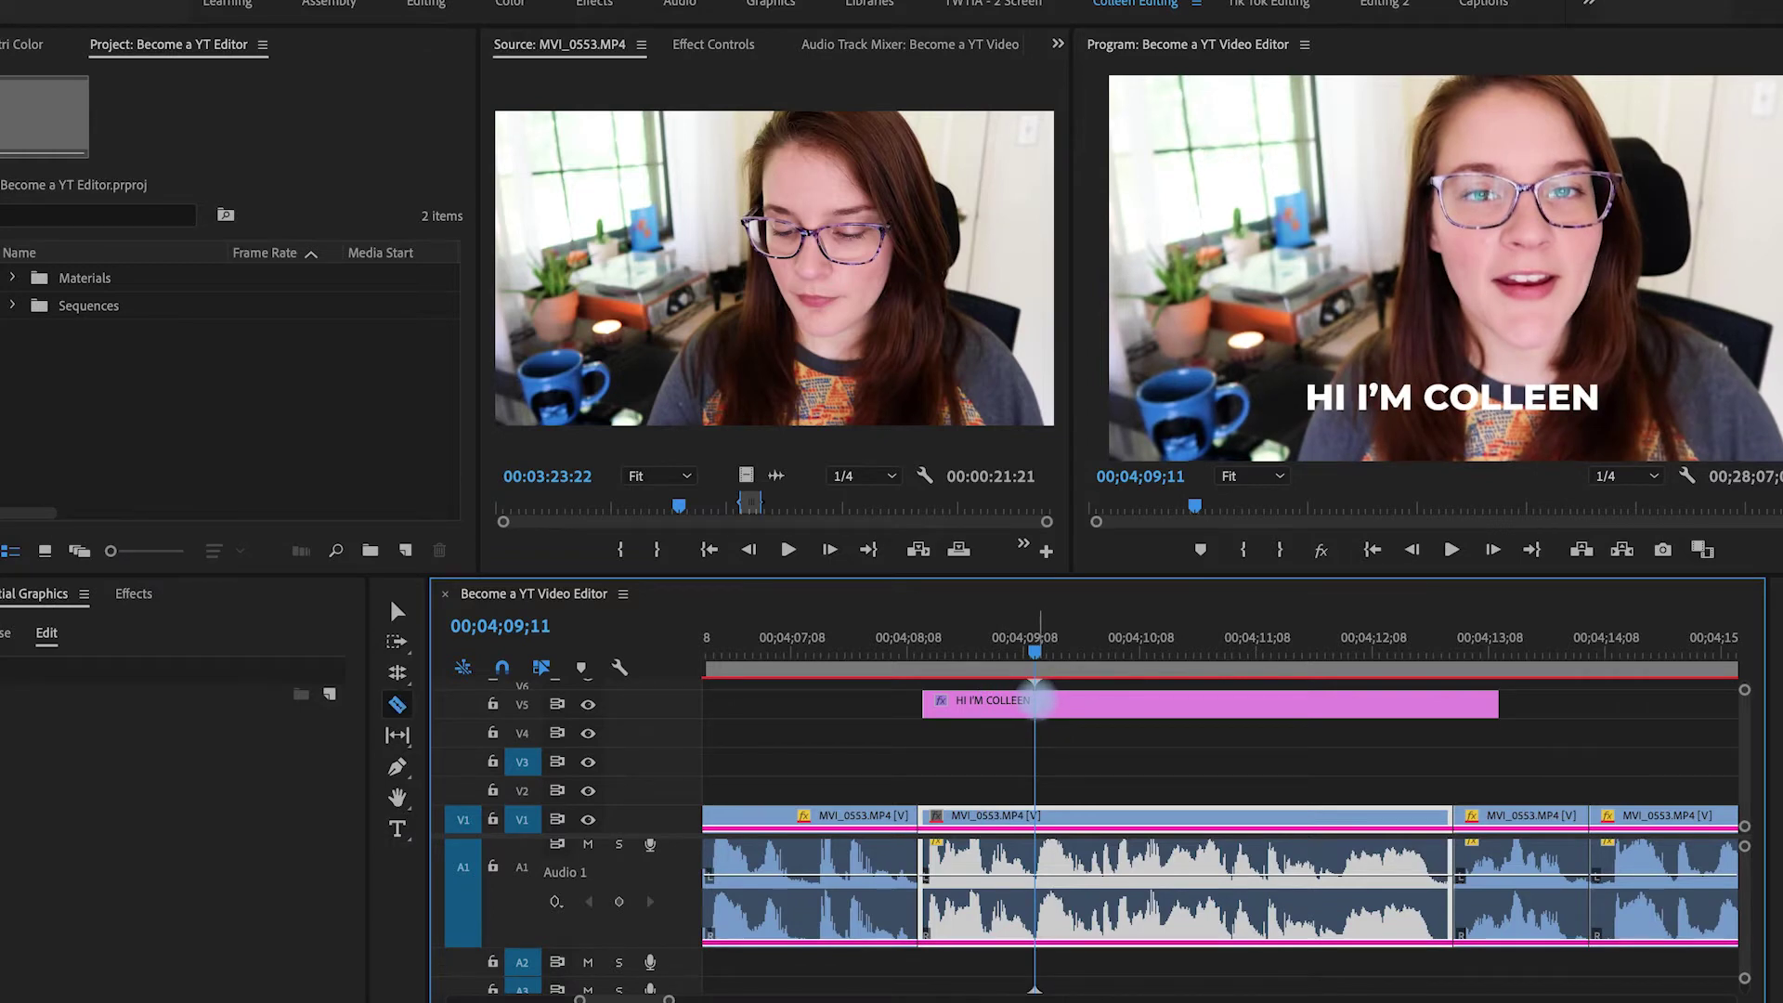
left_click(1036, 701)
left_click(1032, 655)
key("v")
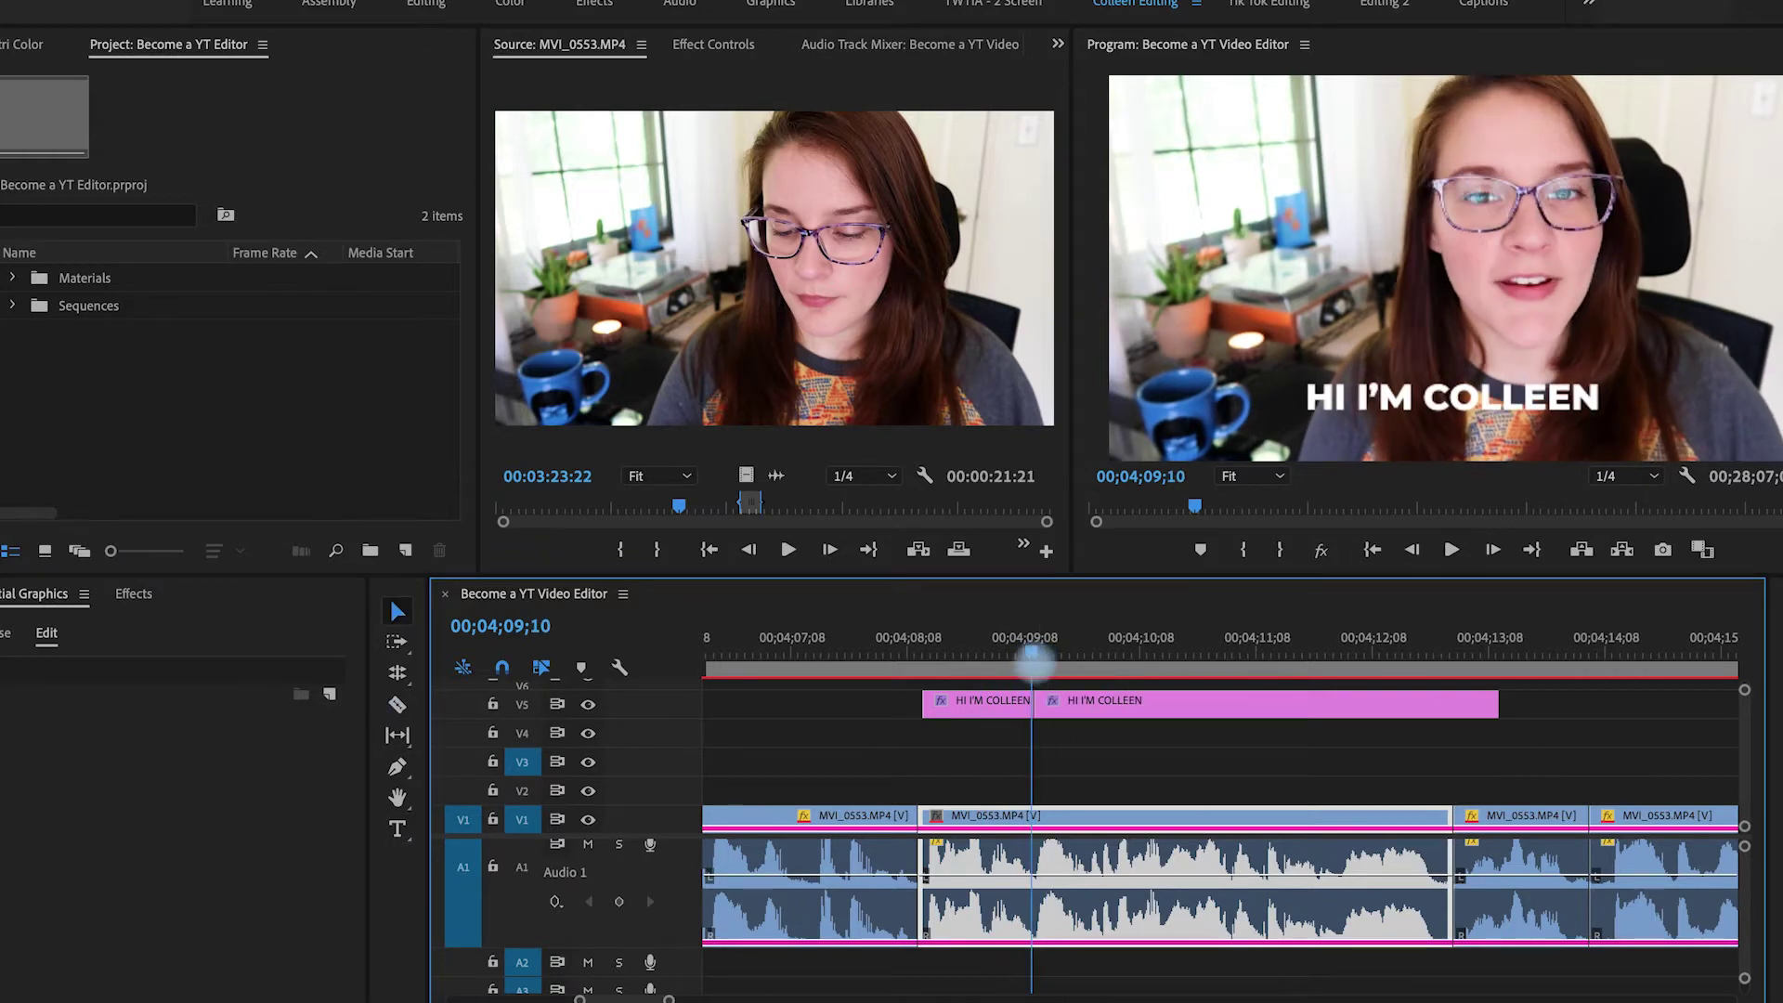
Step: Change the second caption clip's text to AND I'M YOUR VIDEO EDITOR
left_click(1080, 661)
left_click(1080, 701)
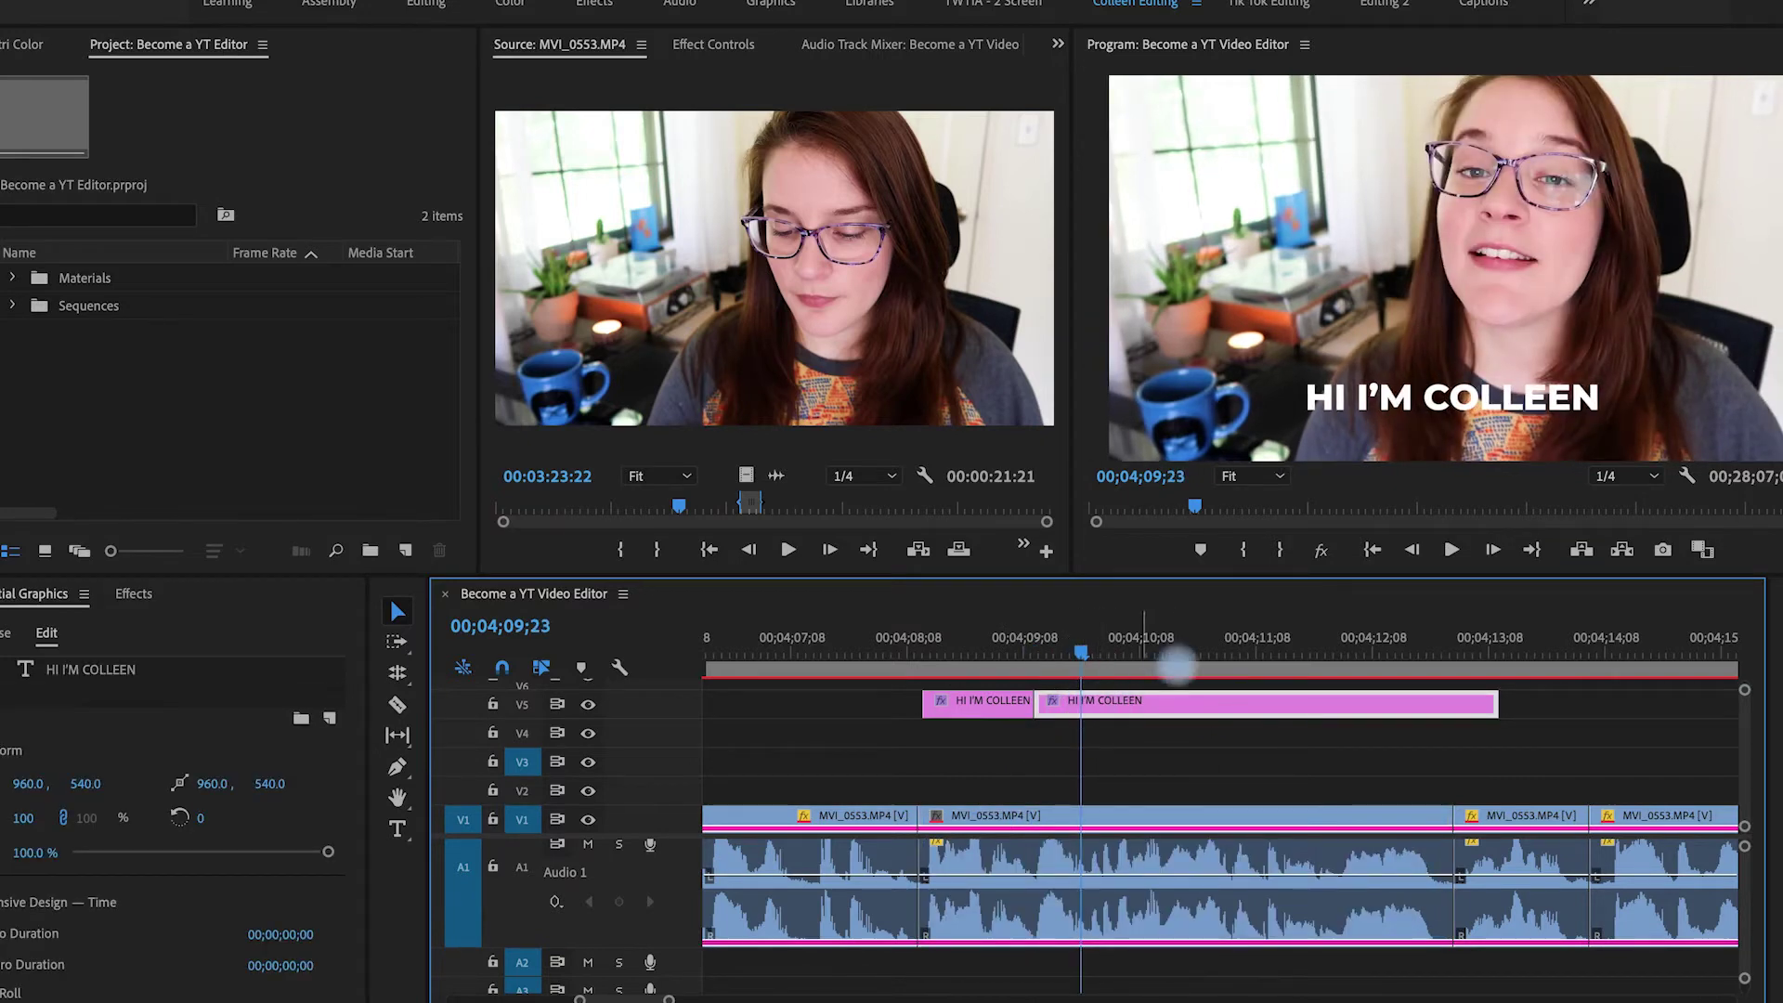
left_click(1450, 405)
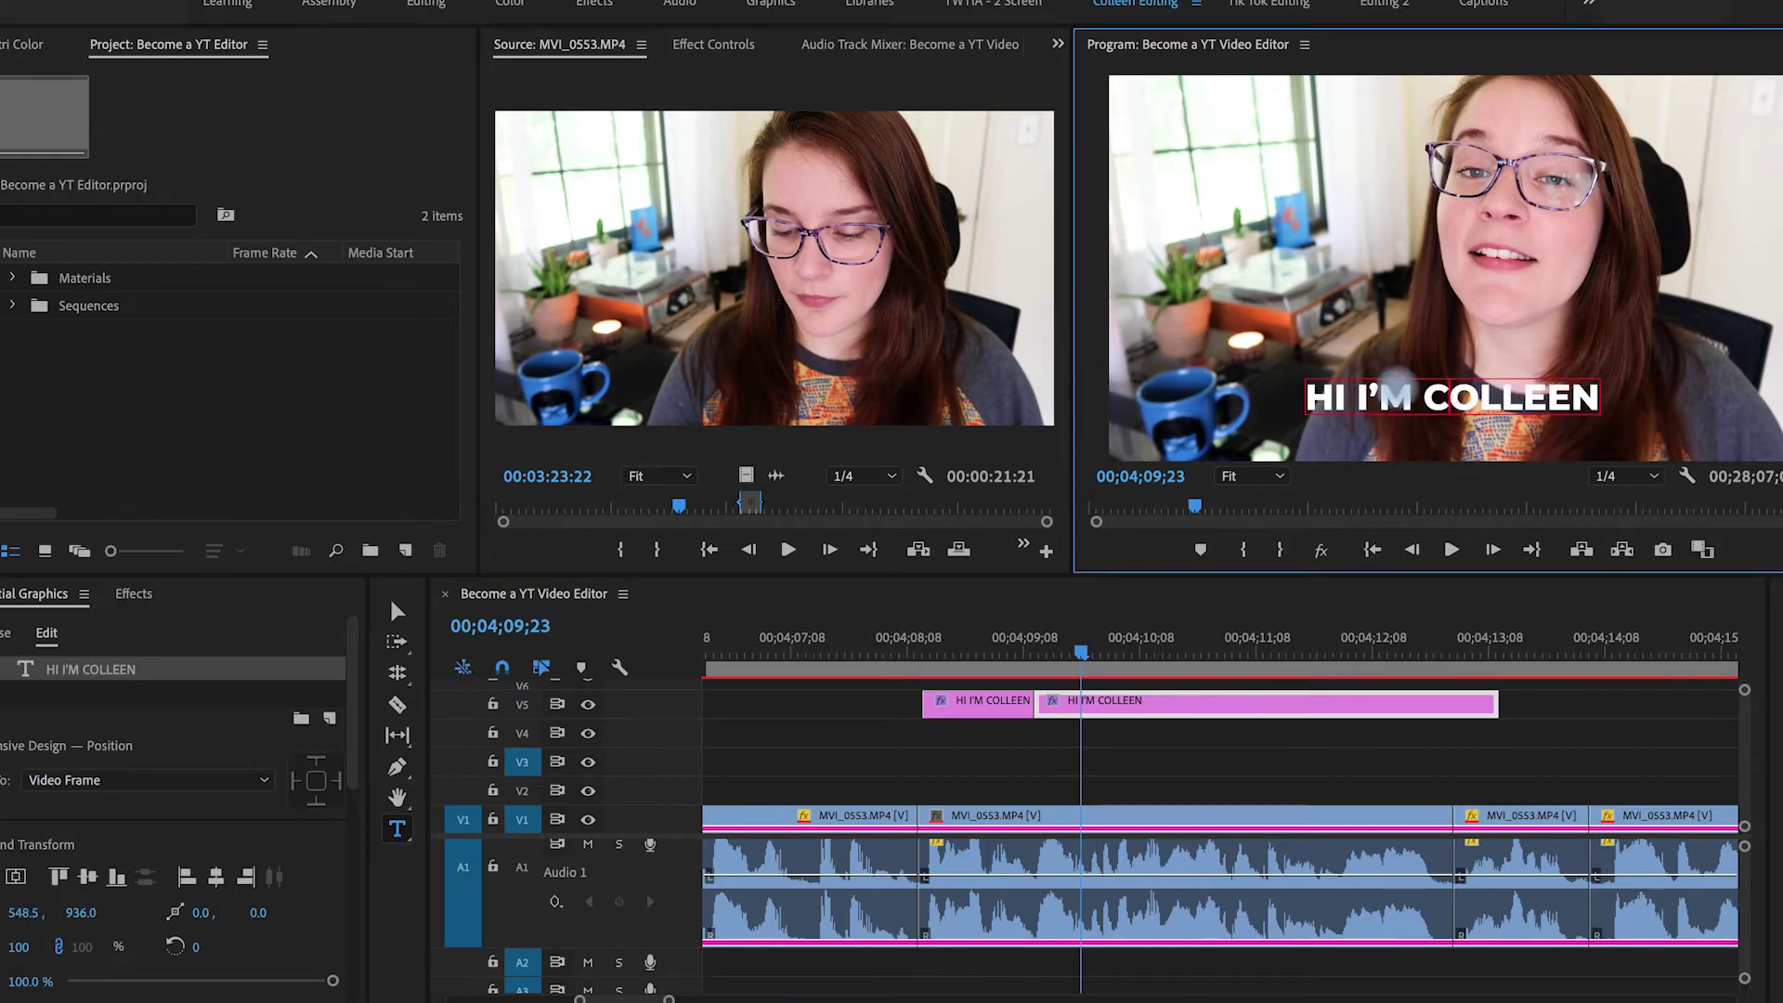
type("A")
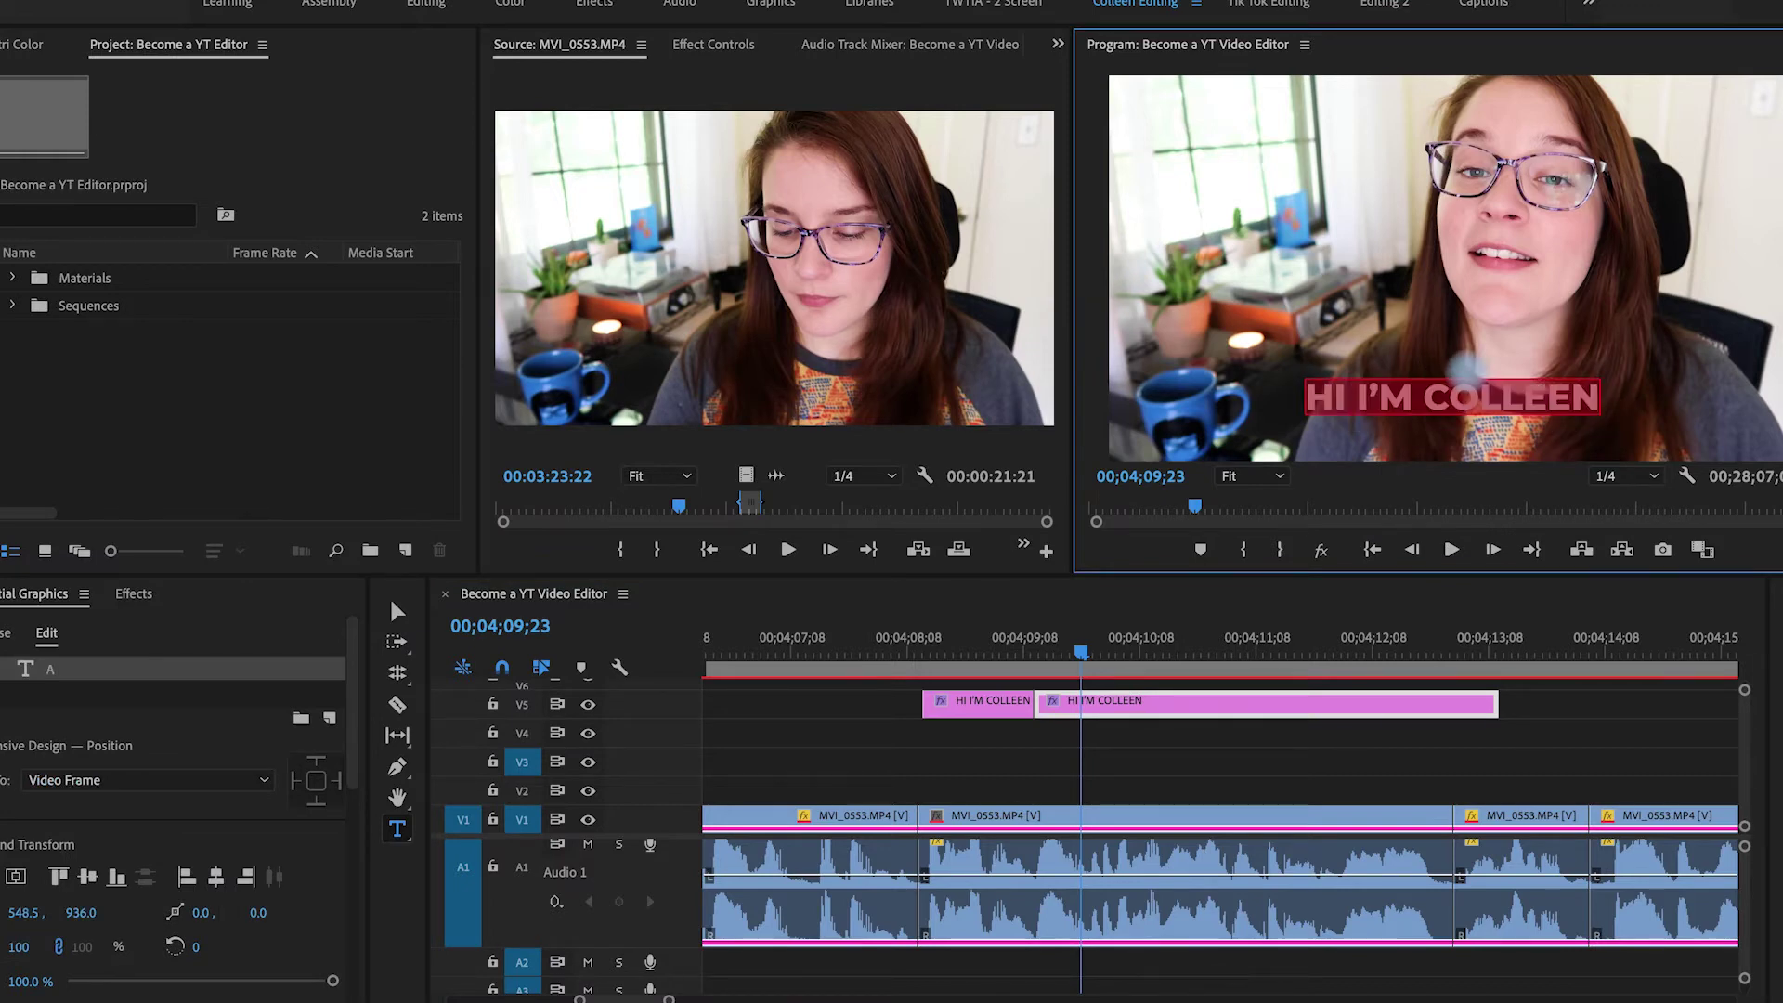
type("ND I'M YOUR VIDEO EDITOR")
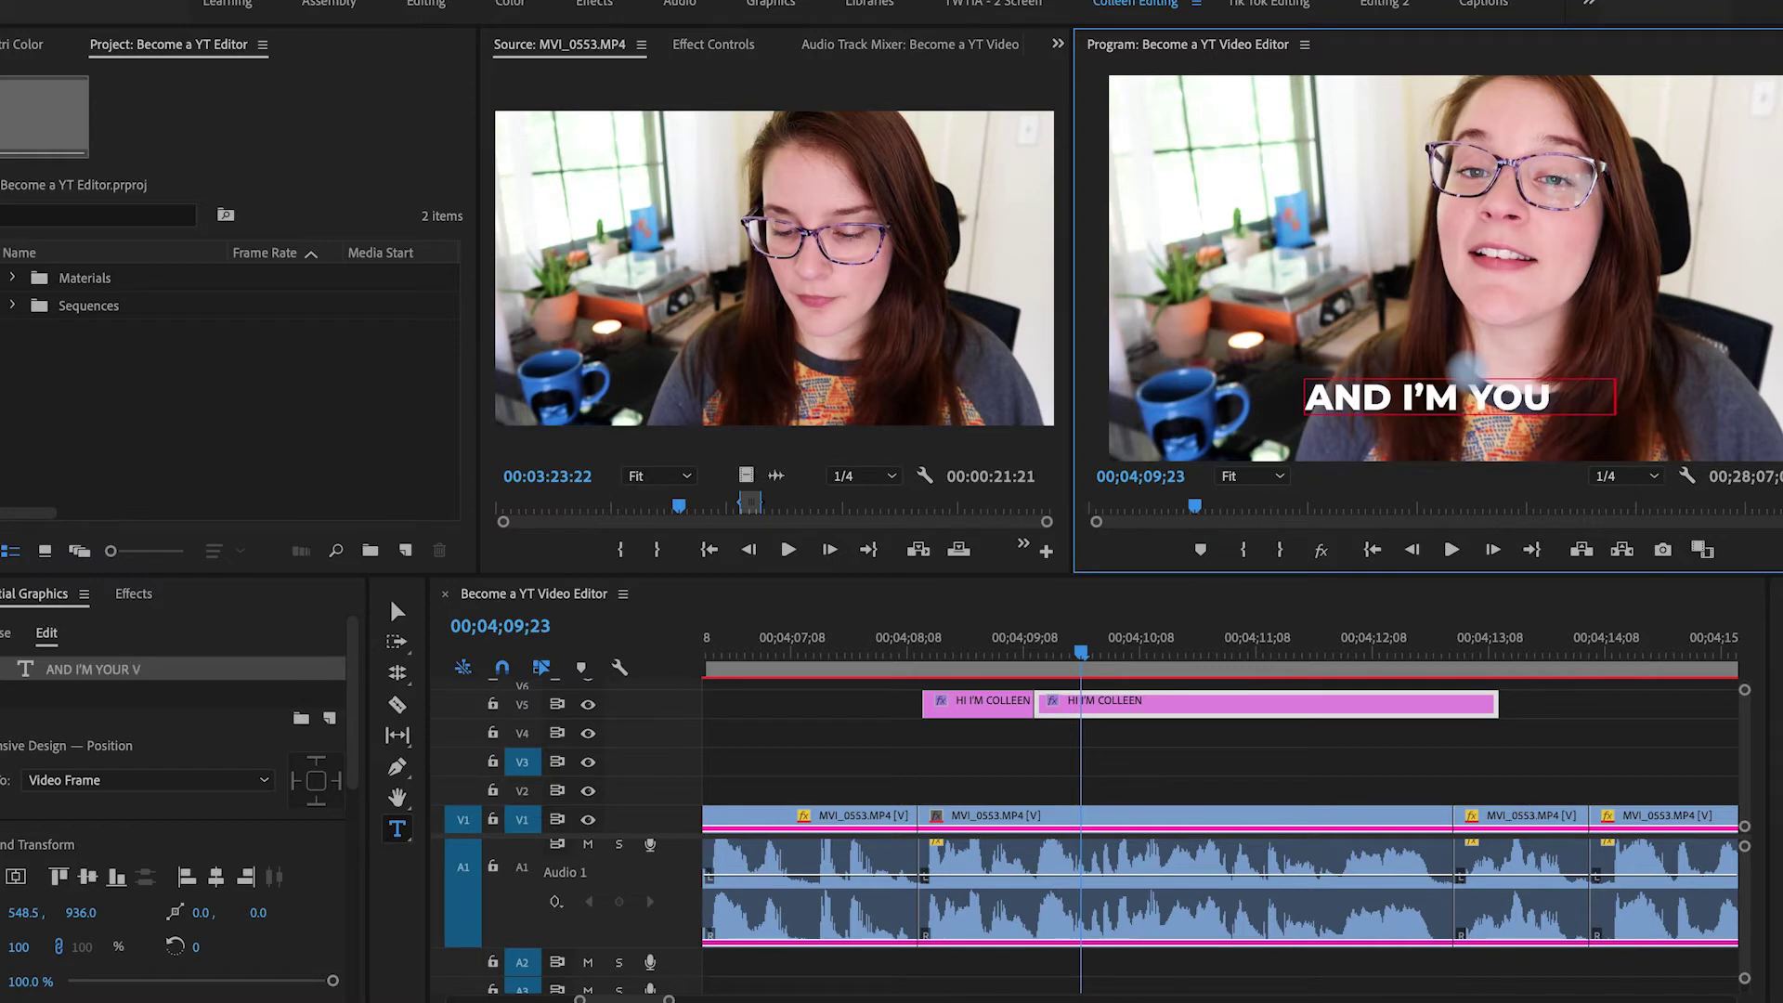
left_click(1054, 653)
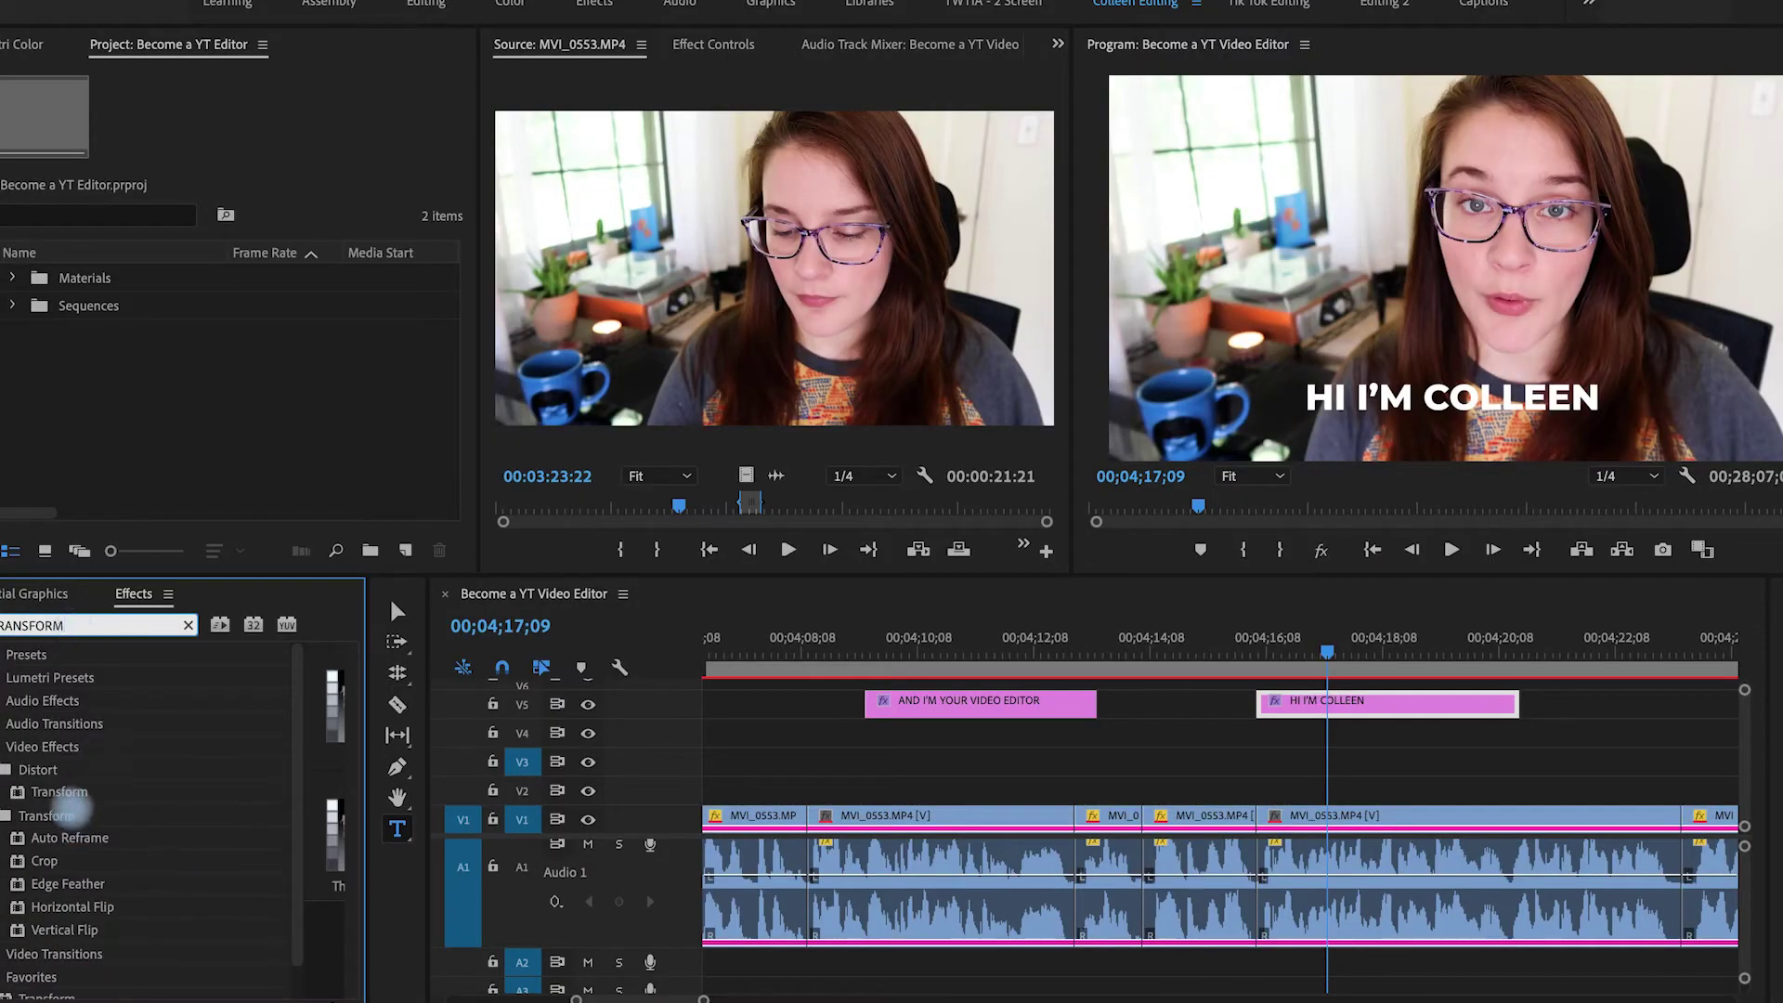
Step: Apply the Transform effect to the name greeting caption clip and open its settings
left_click(60, 791)
left_click_drag(19, 791, 1351, 709)
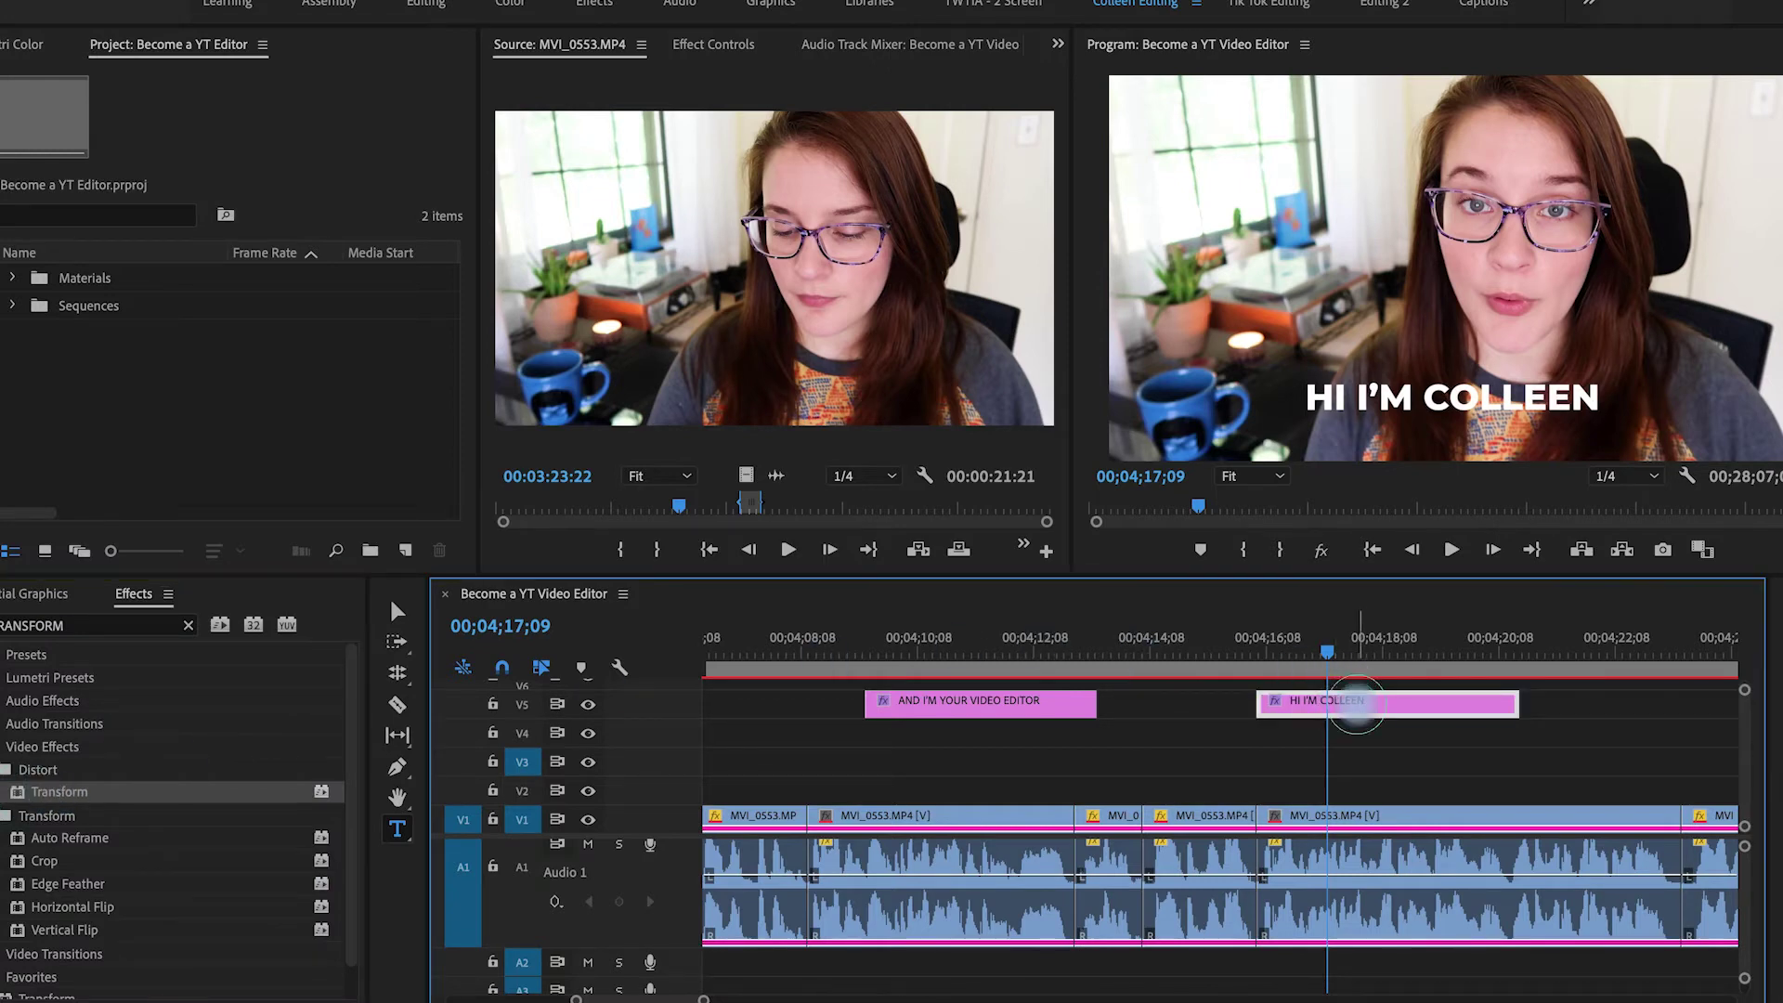
left_click(706, 44)
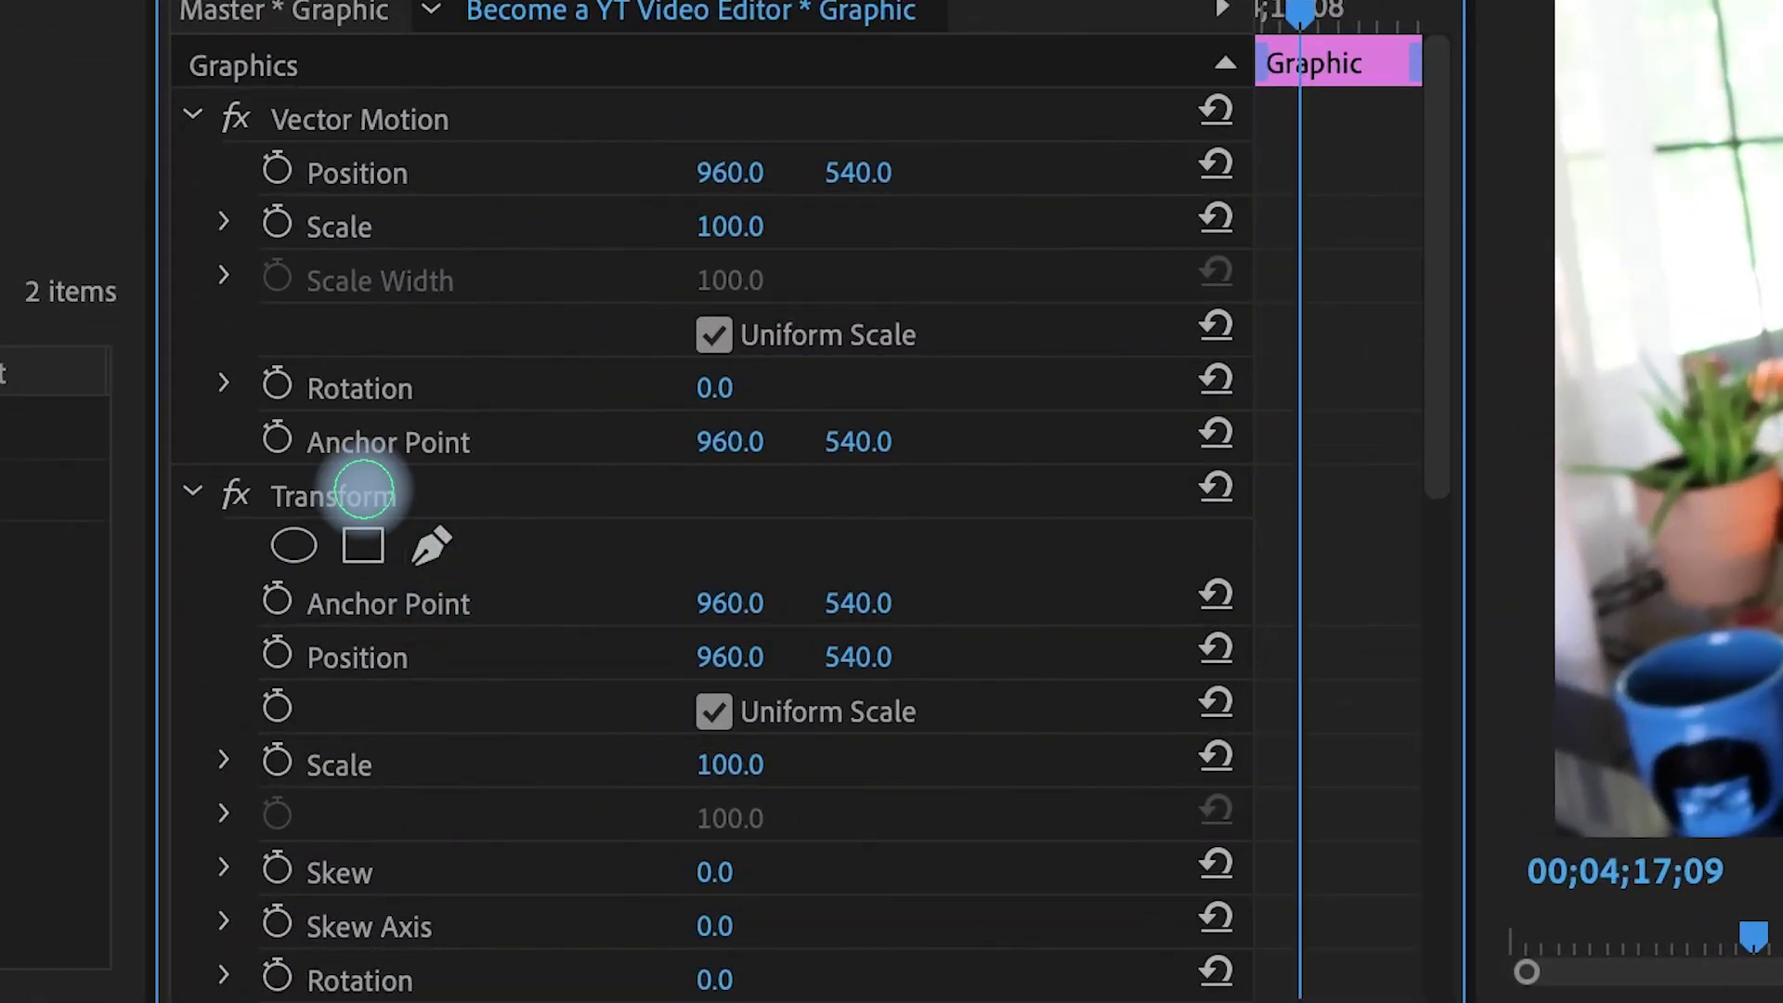
left_click(364, 490)
scroll(477, 705, "down", 3)
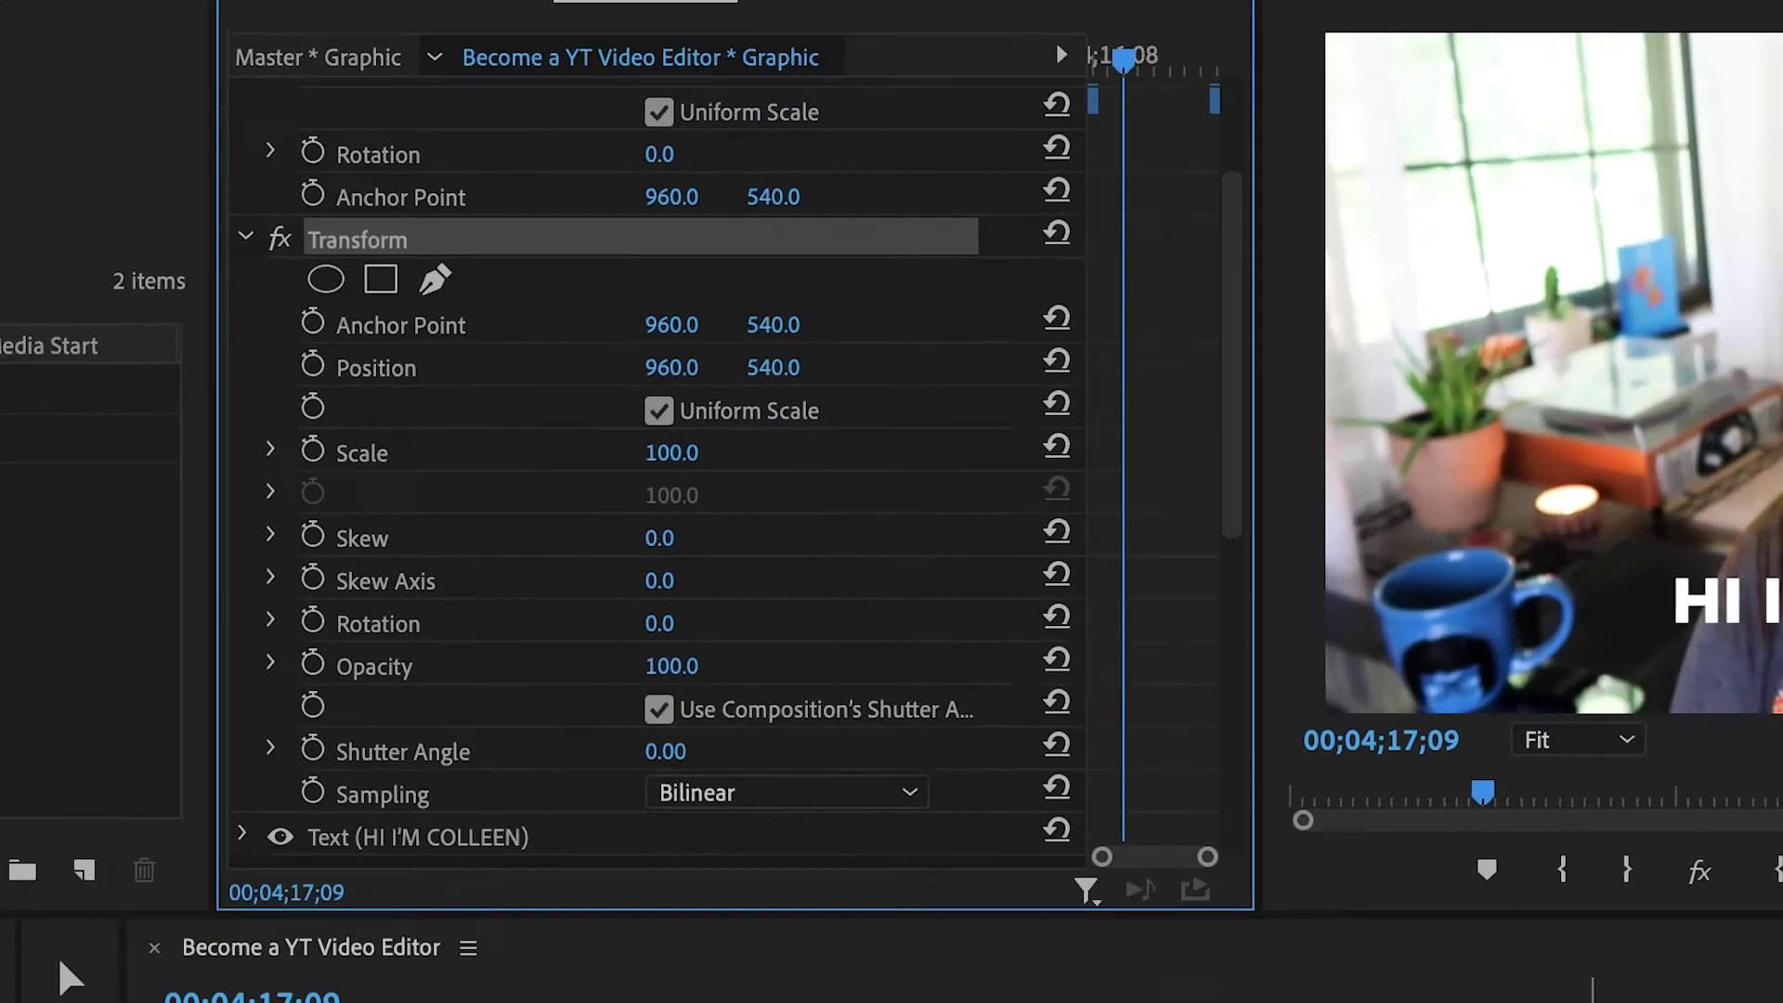
Step: Keyframe Transform Position, with an Ease In end keyframe at 00;04;17;00
left_click(1184, 757)
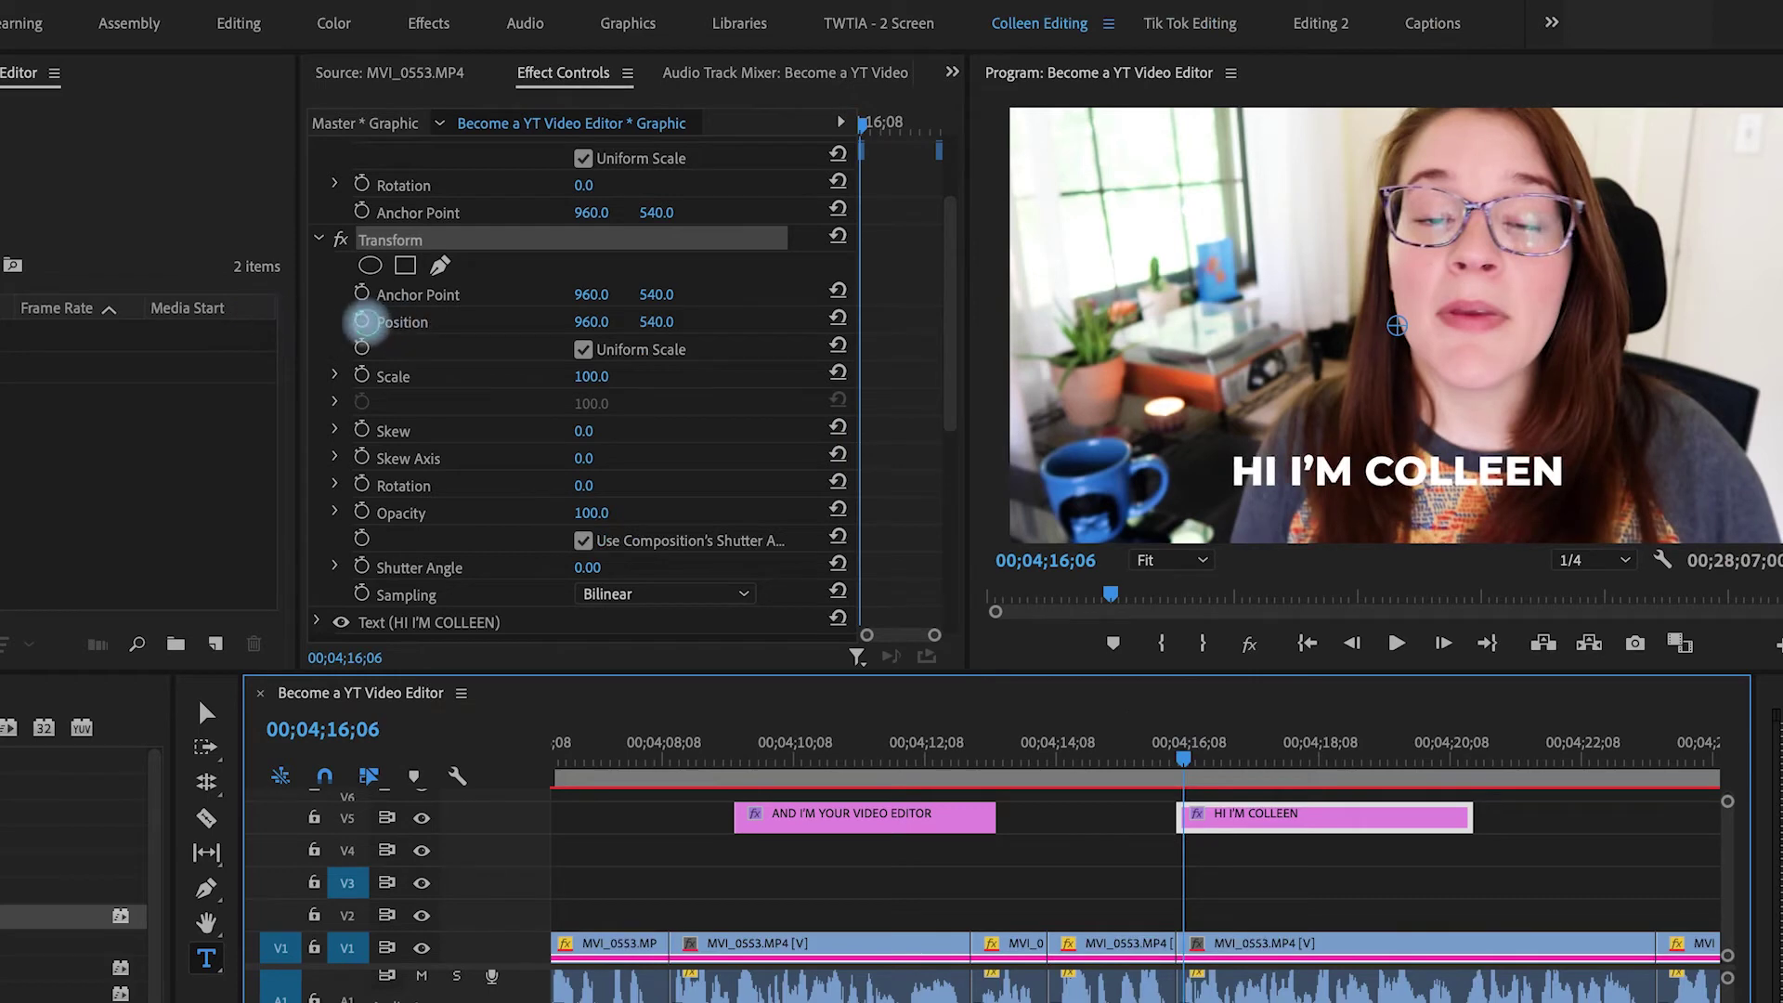
left_click(362, 321)
left_click(877, 121)
left_click_drag(877, 122, 873, 121)
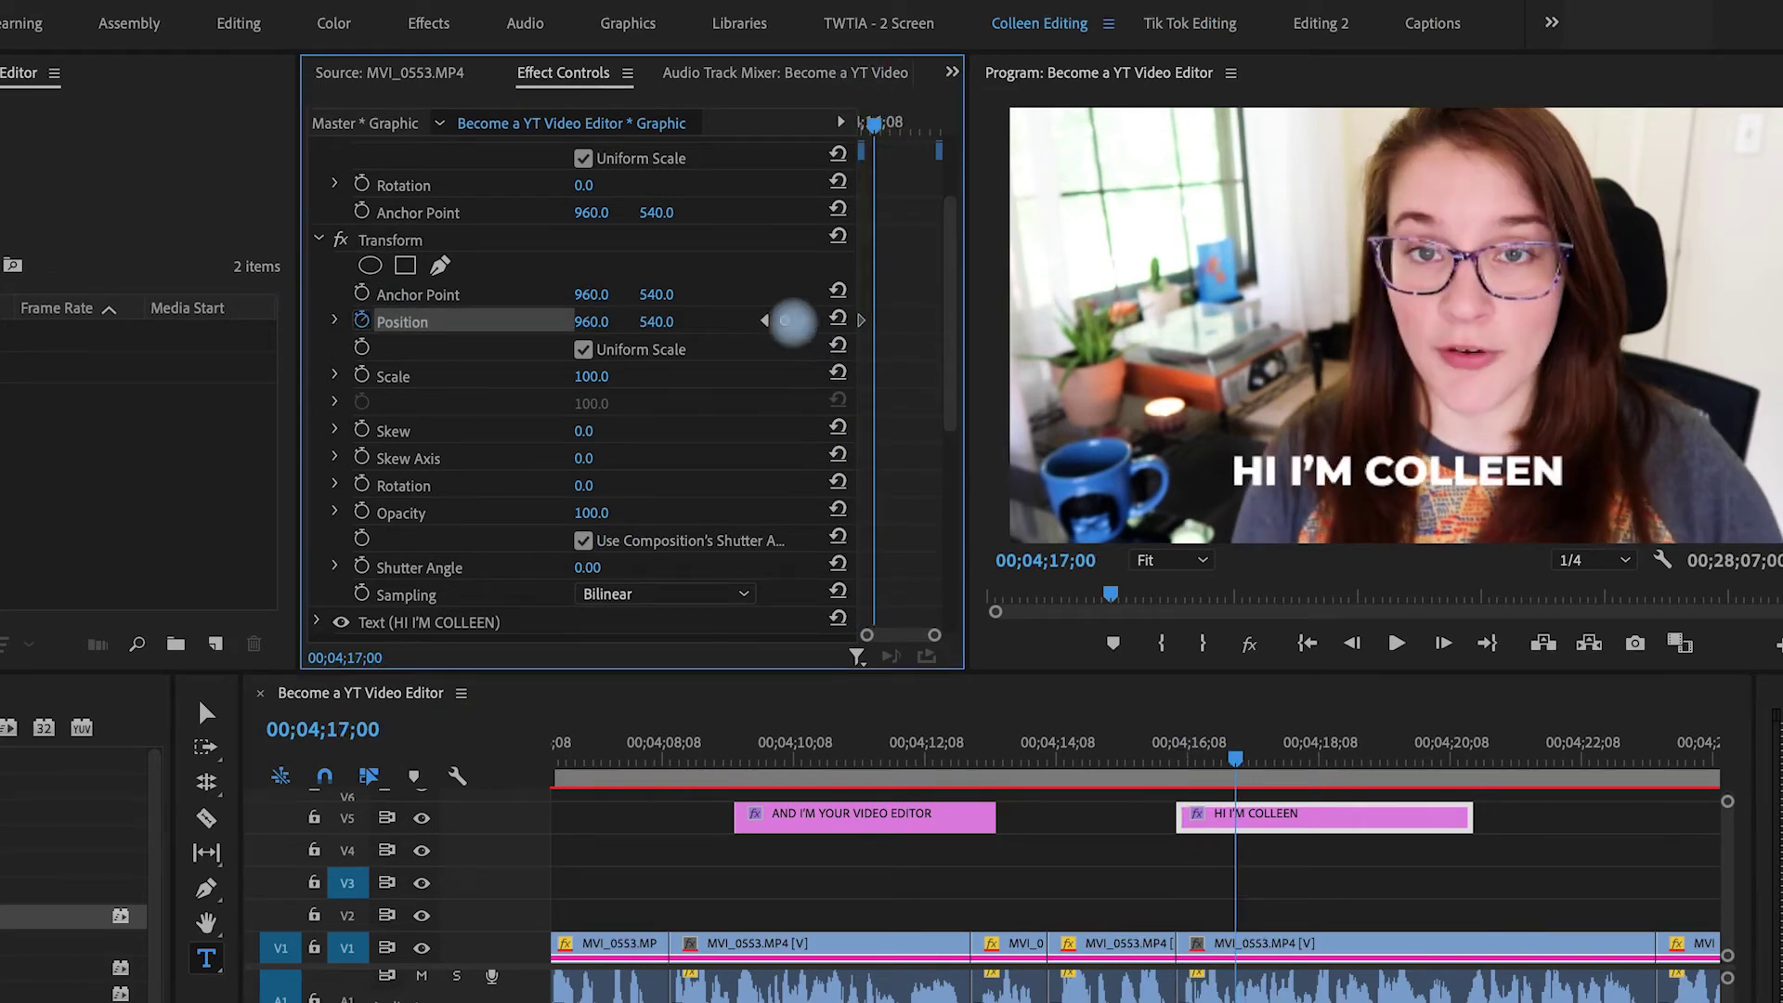
left_click(785, 320)
right_click(875, 322)
mouse_move(929, 564)
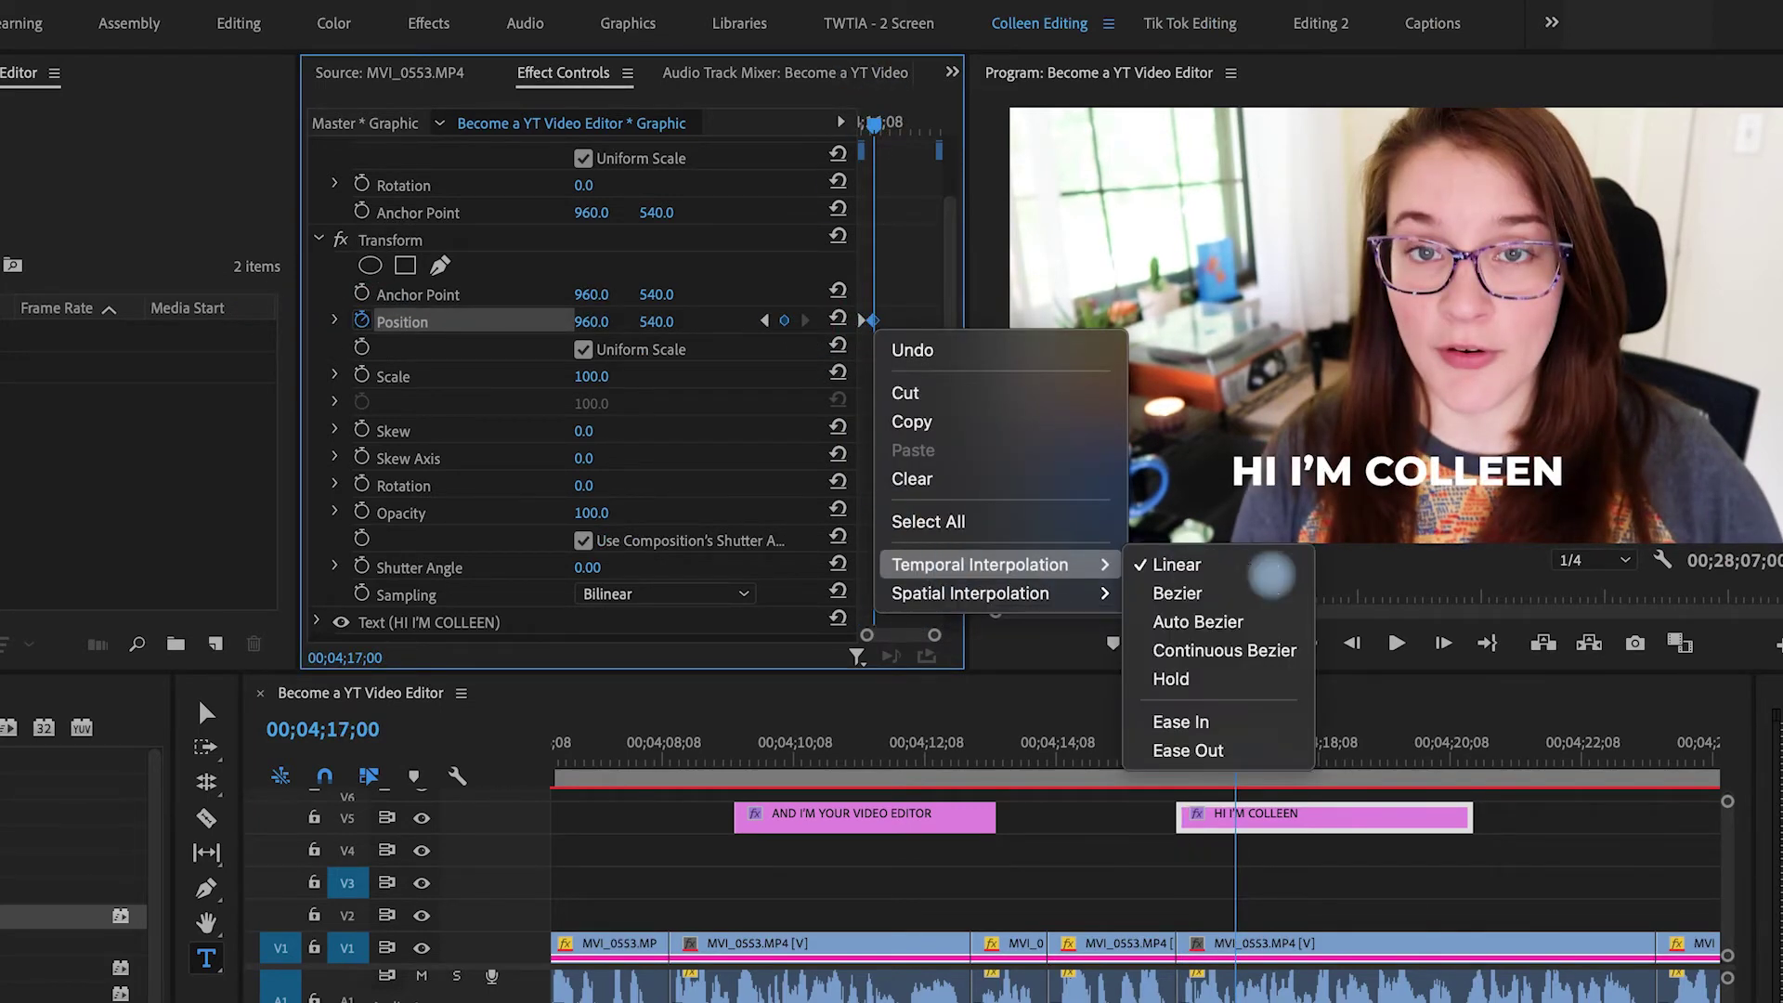
left_click(1207, 721)
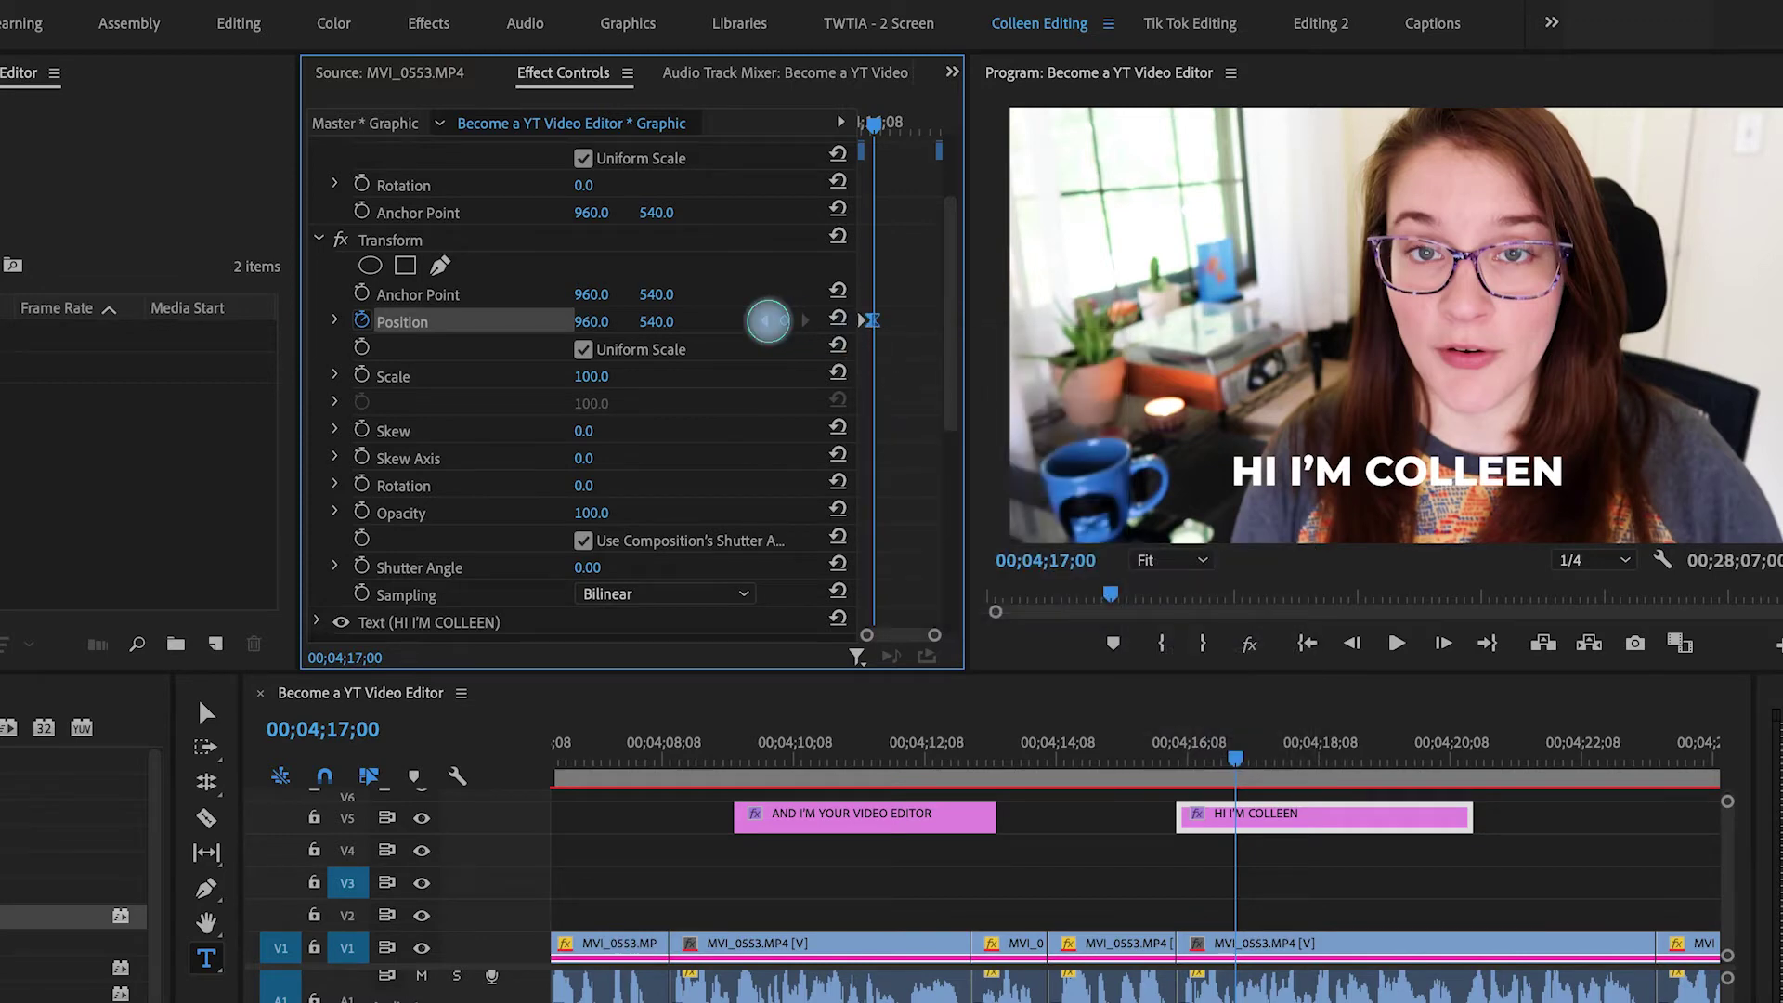
Step: Set the start keyframe's X position to -1145 and Shutter Angle to 117
left_click(764, 321)
left_click_drag(591, 322, 591, 322)
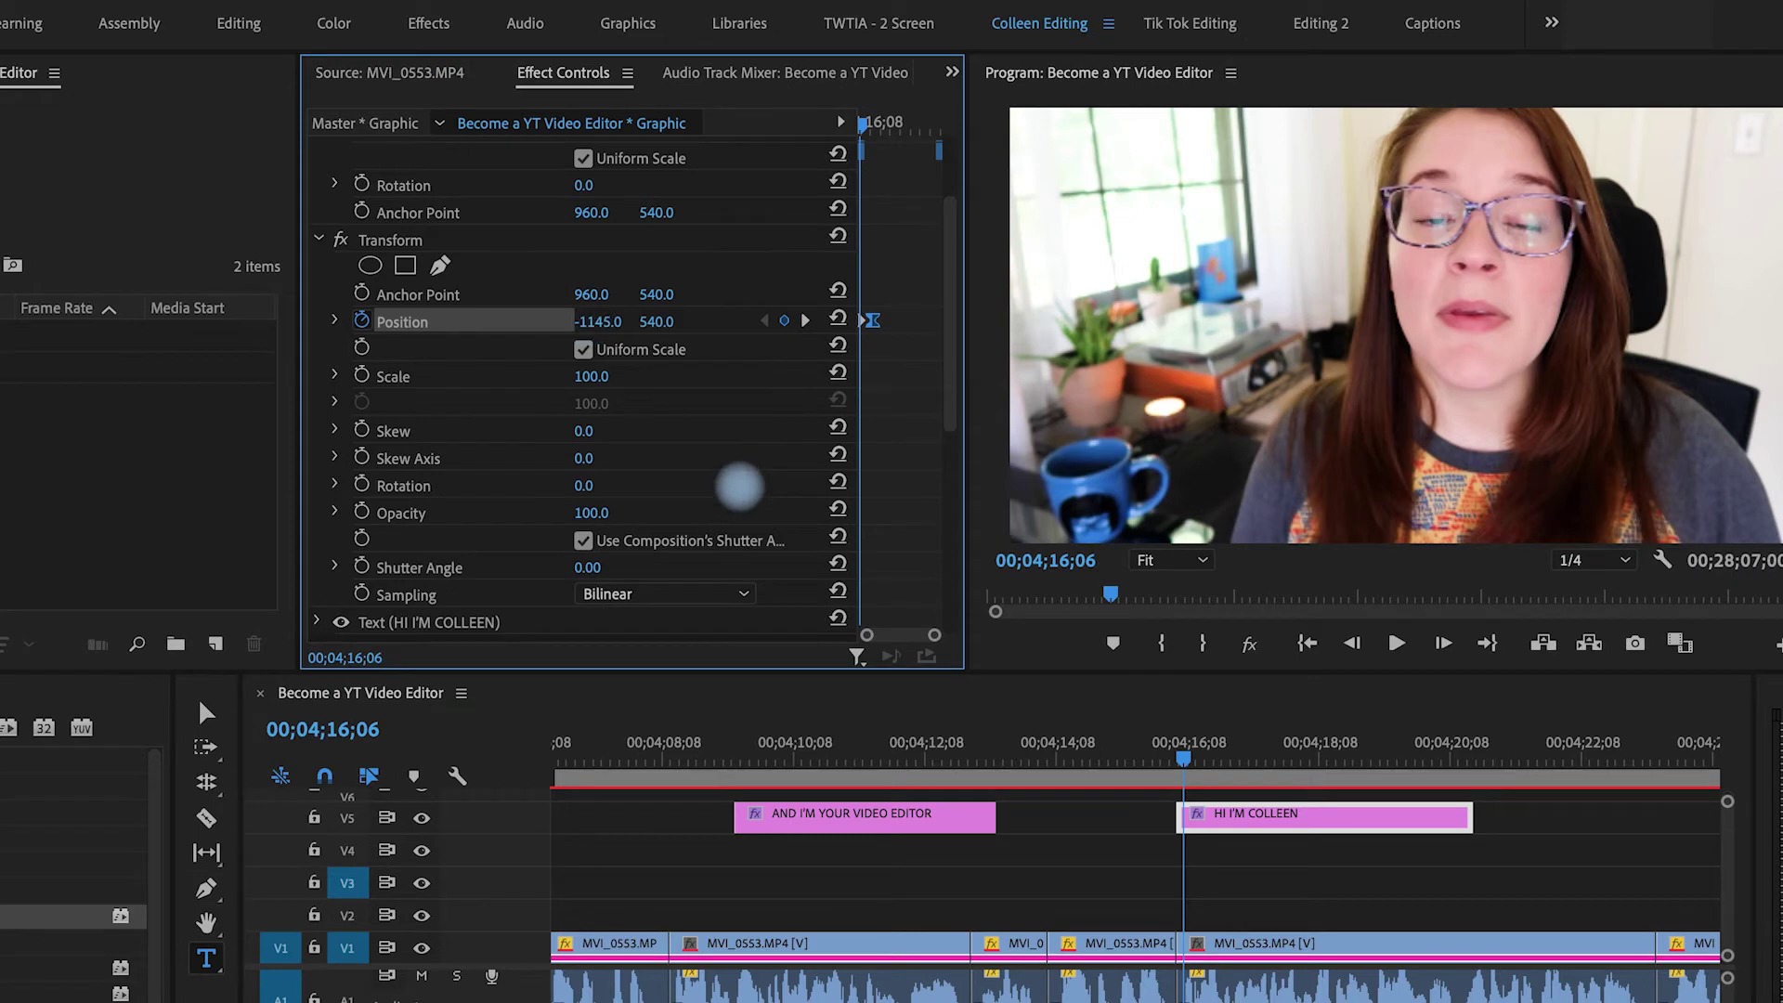
scroll(593, 362, "down", 3)
left_click_drag(599, 388, 582, 384)
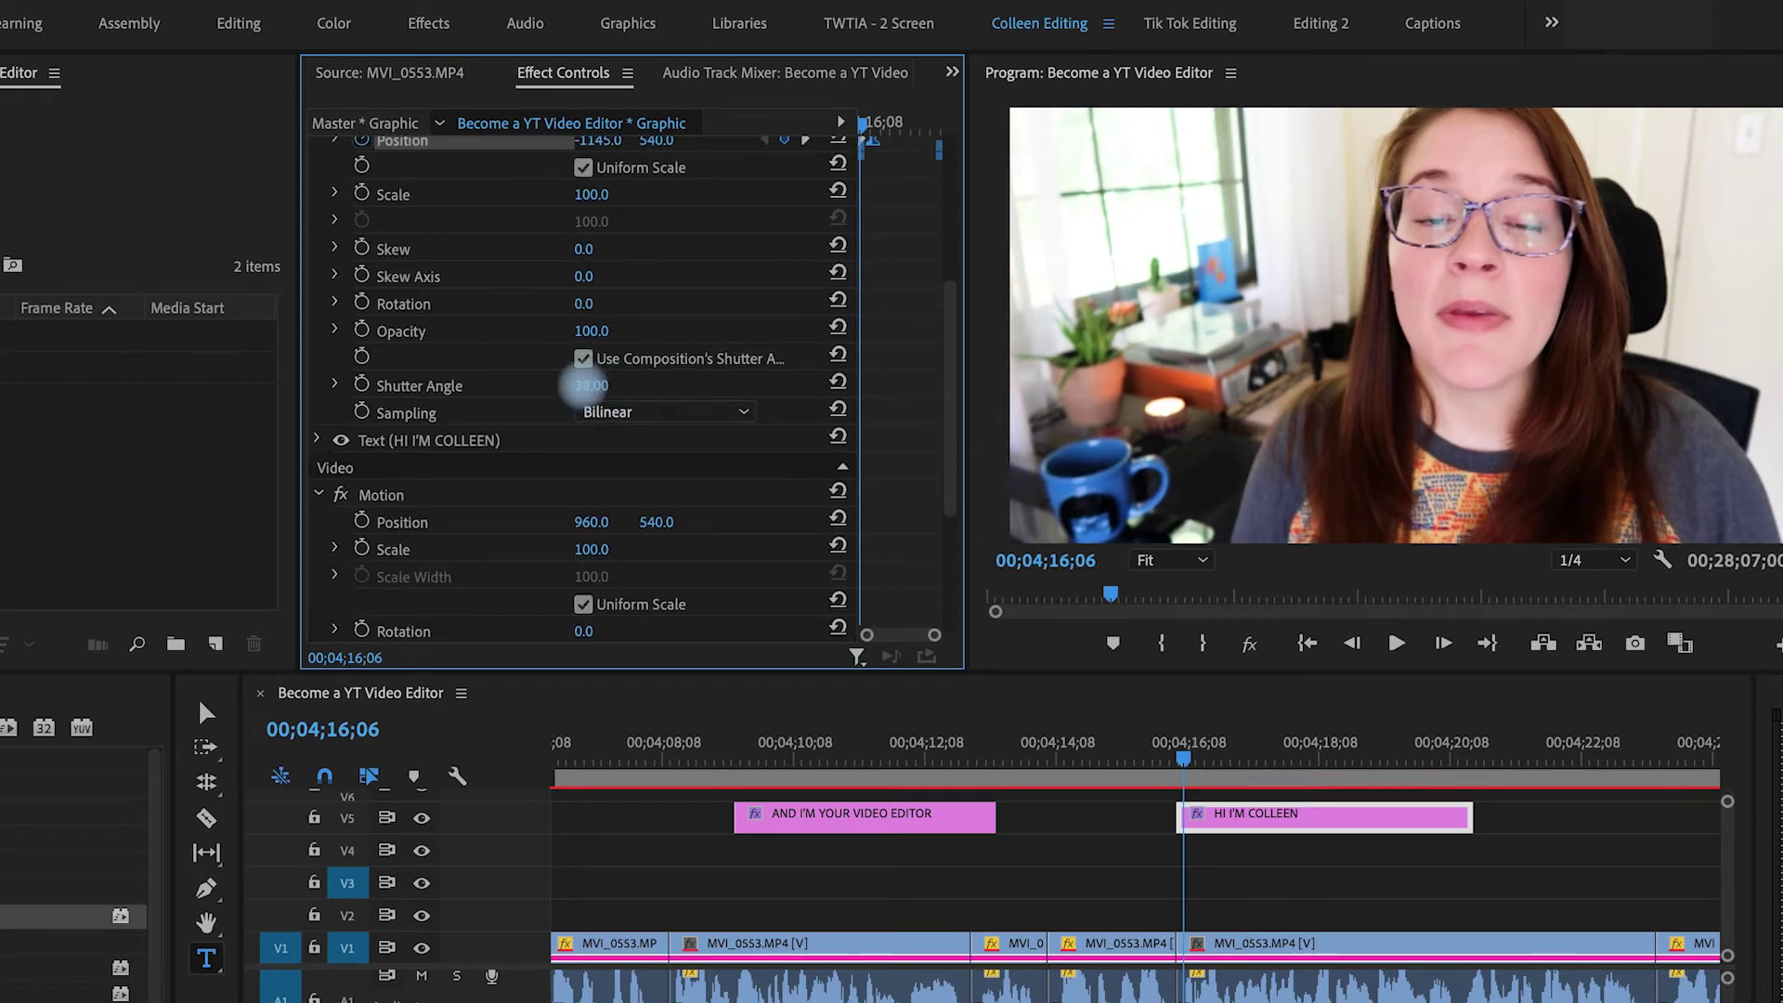
scroll(816, 381, "up", 3)
Step: Preview the slide-in animation, then select the title's Transform effect
key("space")
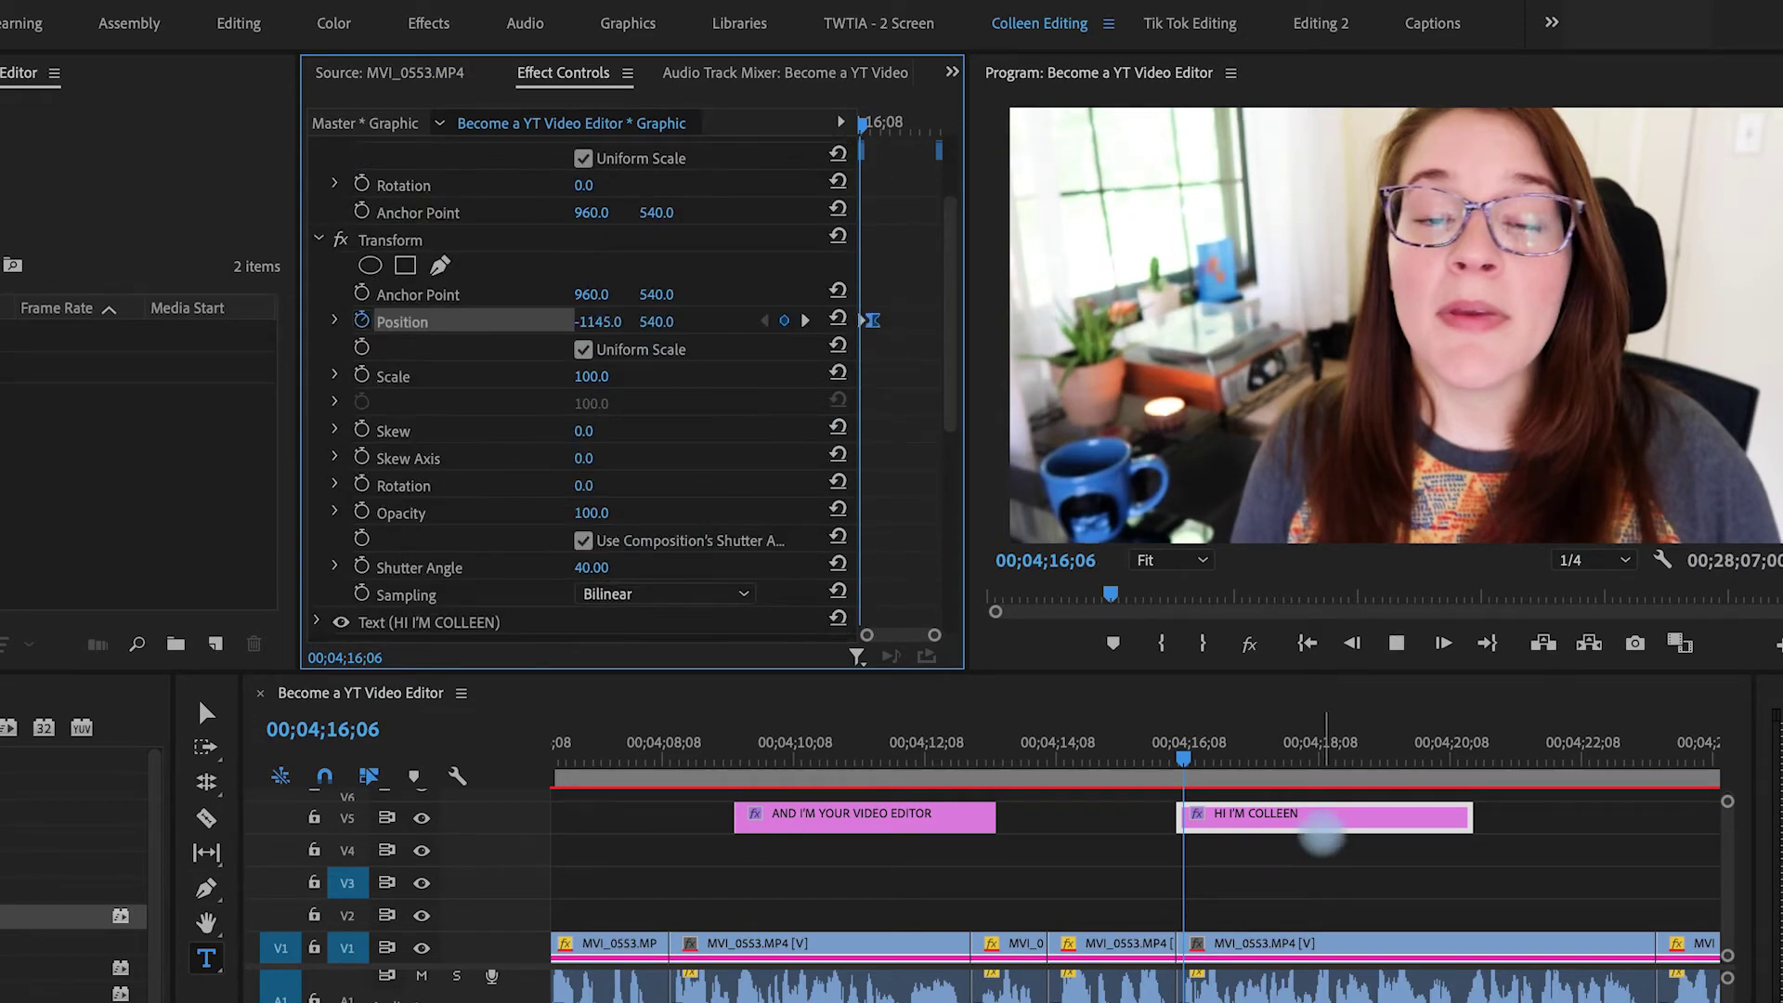
scroll(892, 378, "down", 3)
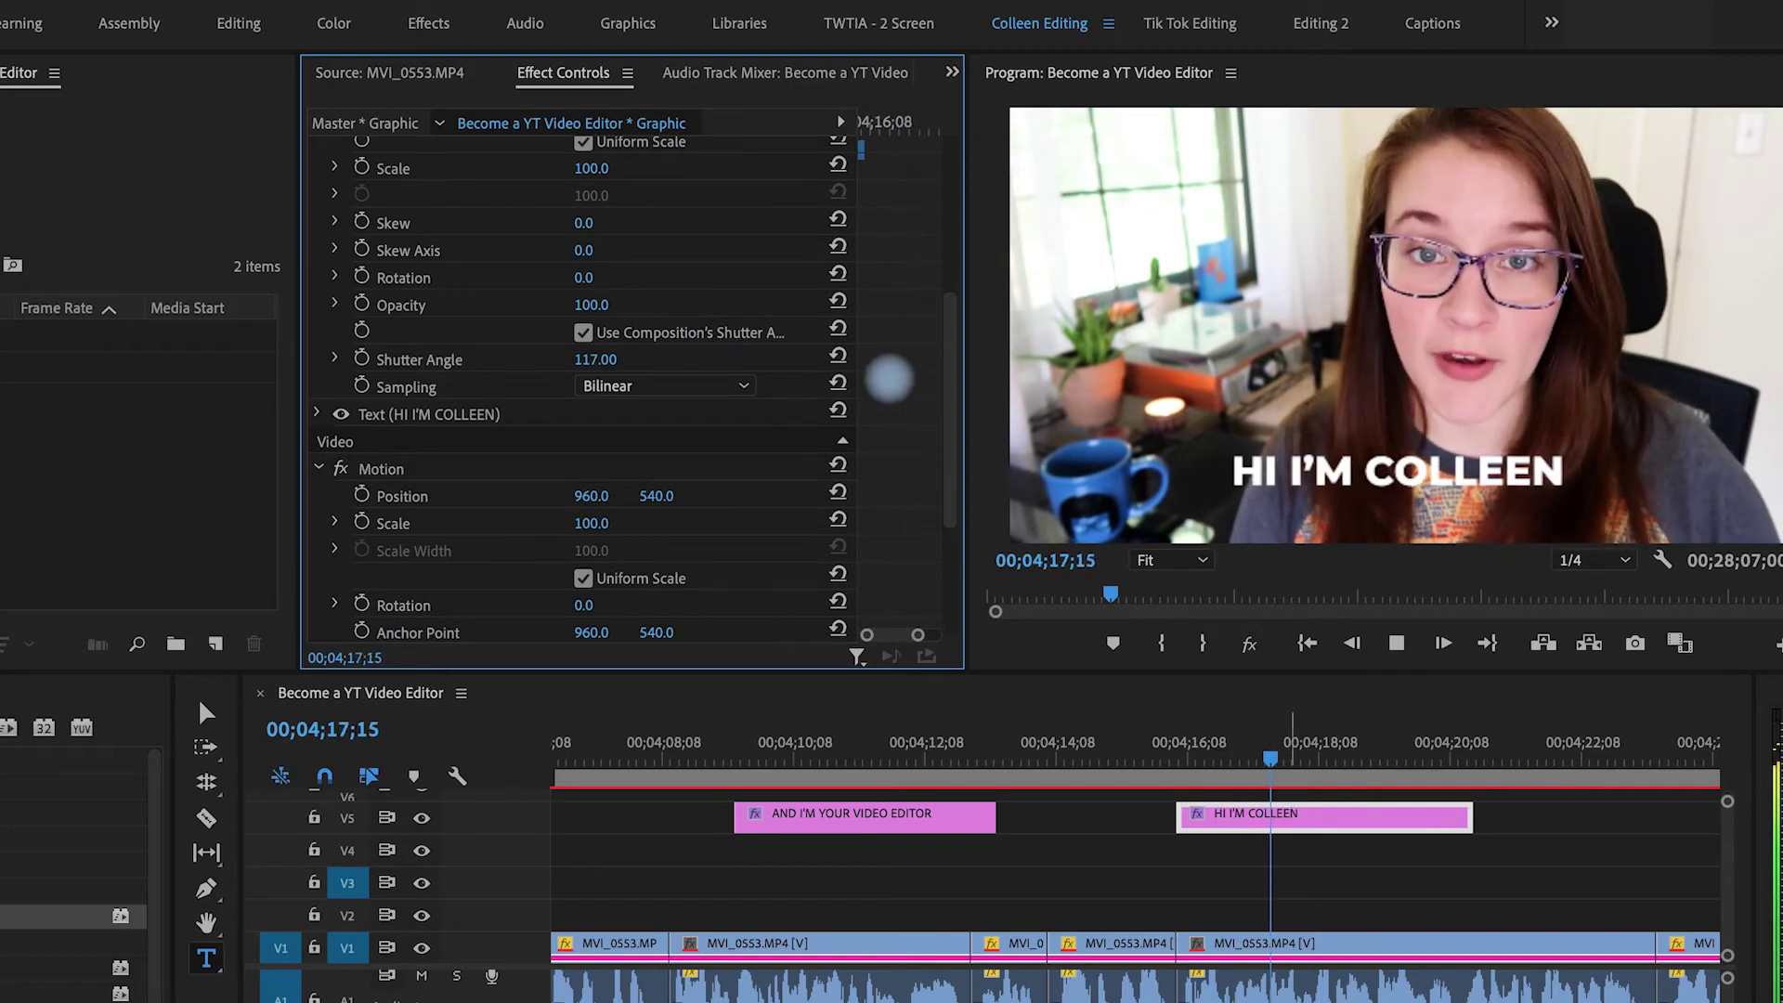
scroll(576, 372, "up", 3)
left_click(1263, 754)
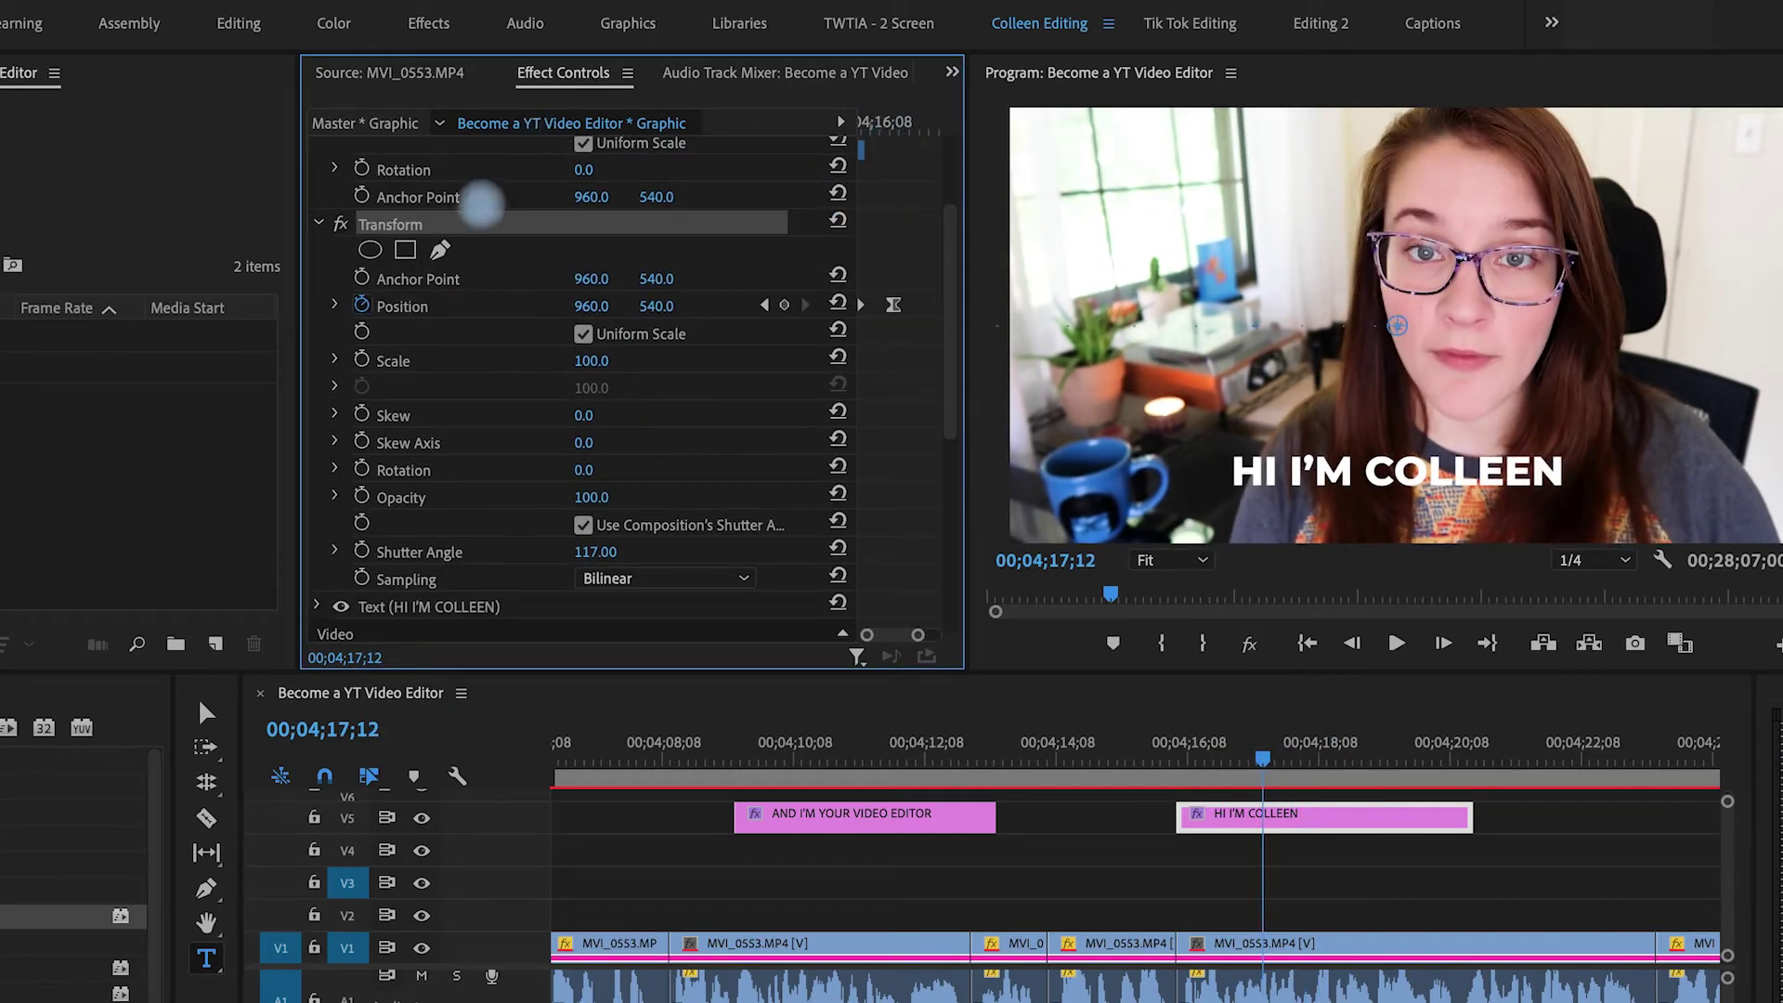
left_click(391, 224)
Step: Save the Transform animation as preset SLIDE IN RIGHT, anchored to In Point
right_click(401, 227)
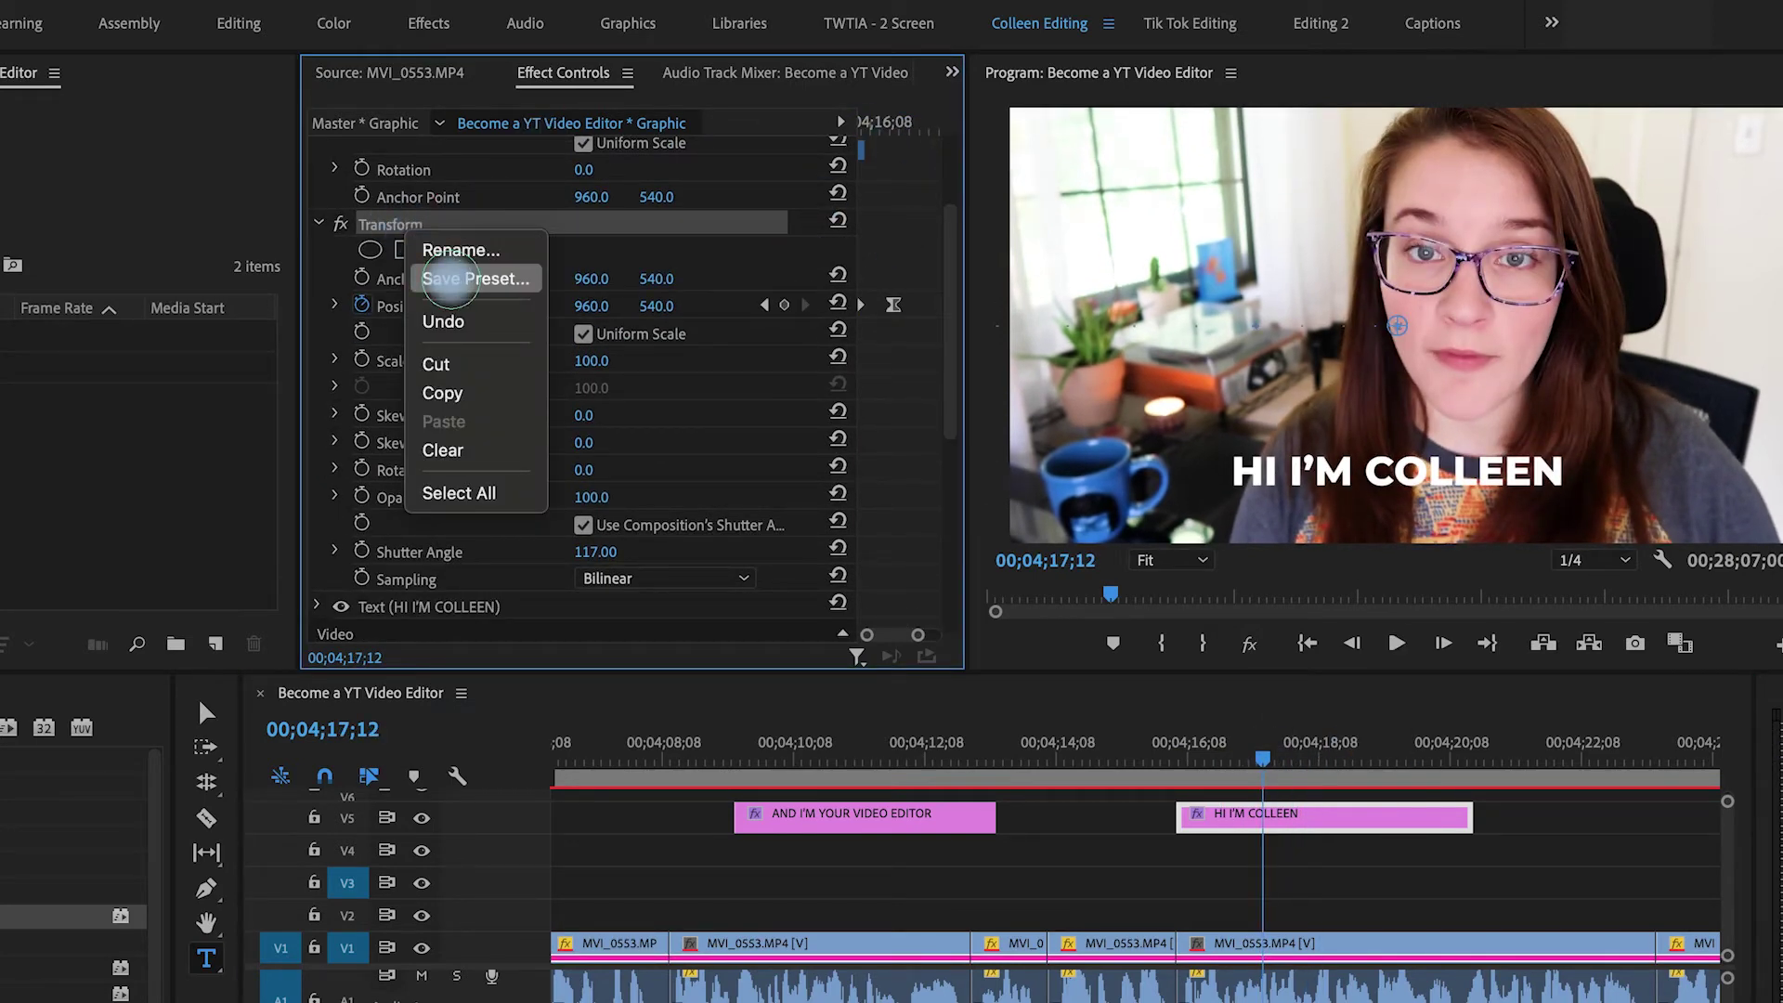
left_click(464, 278)
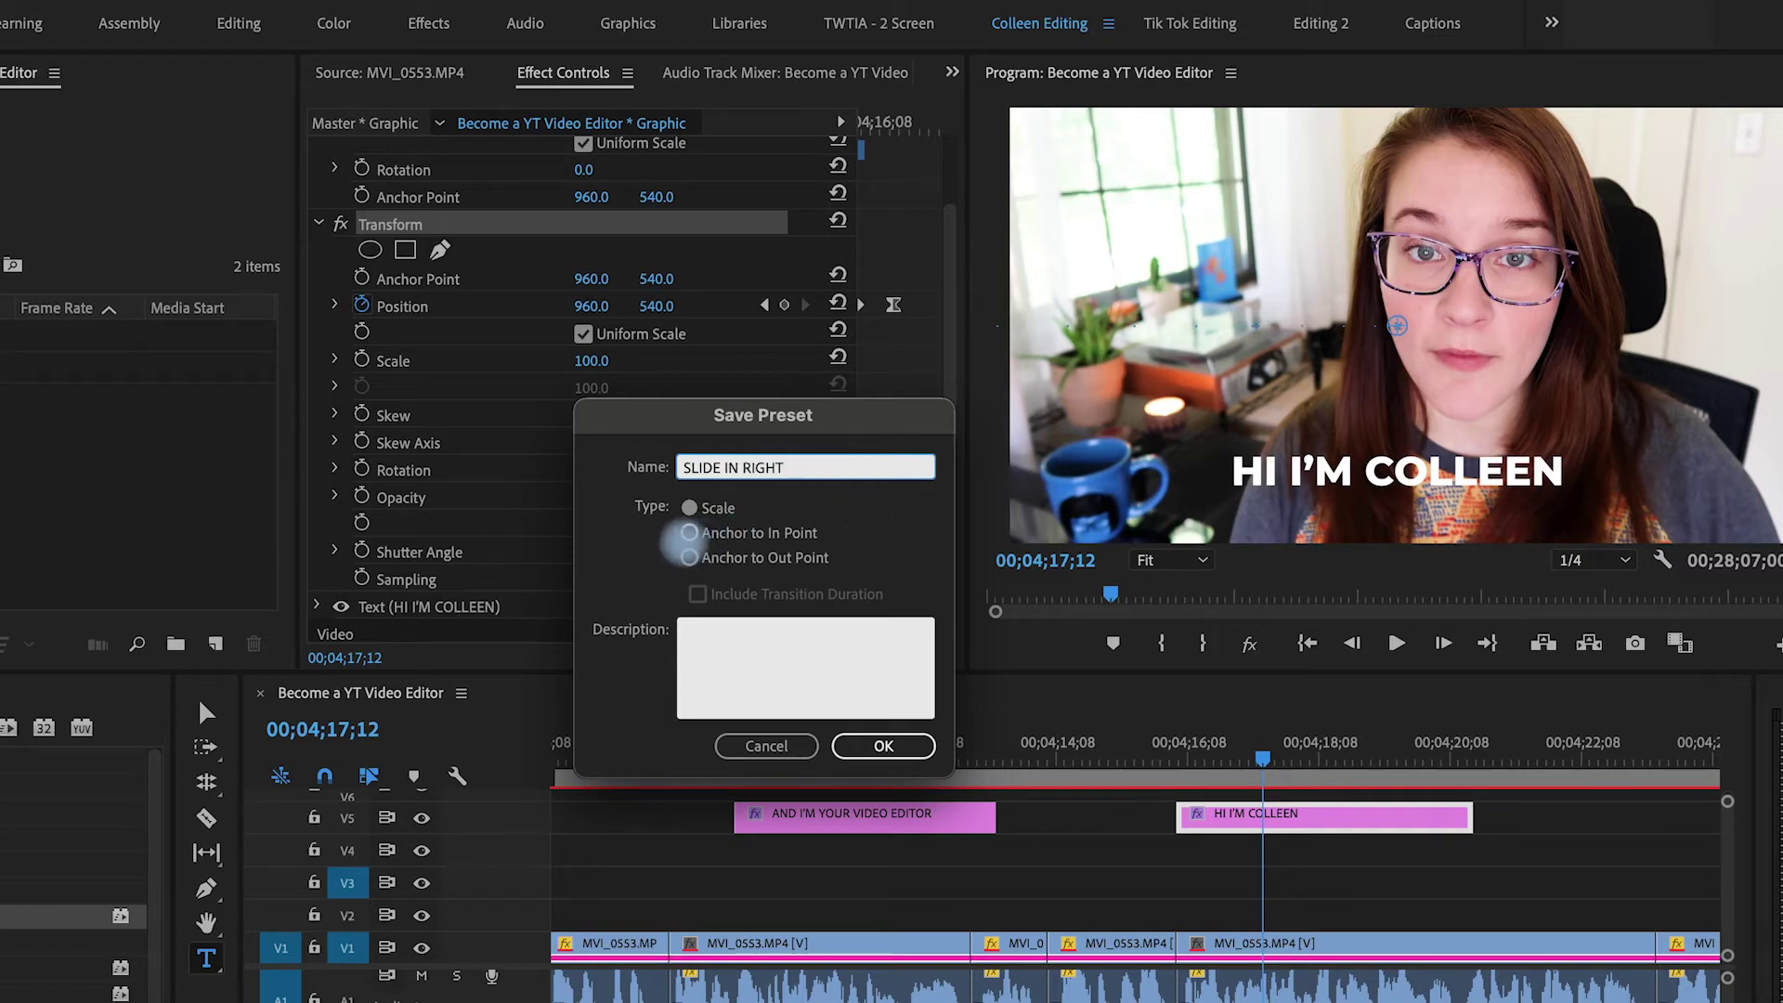
left_click(688, 532)
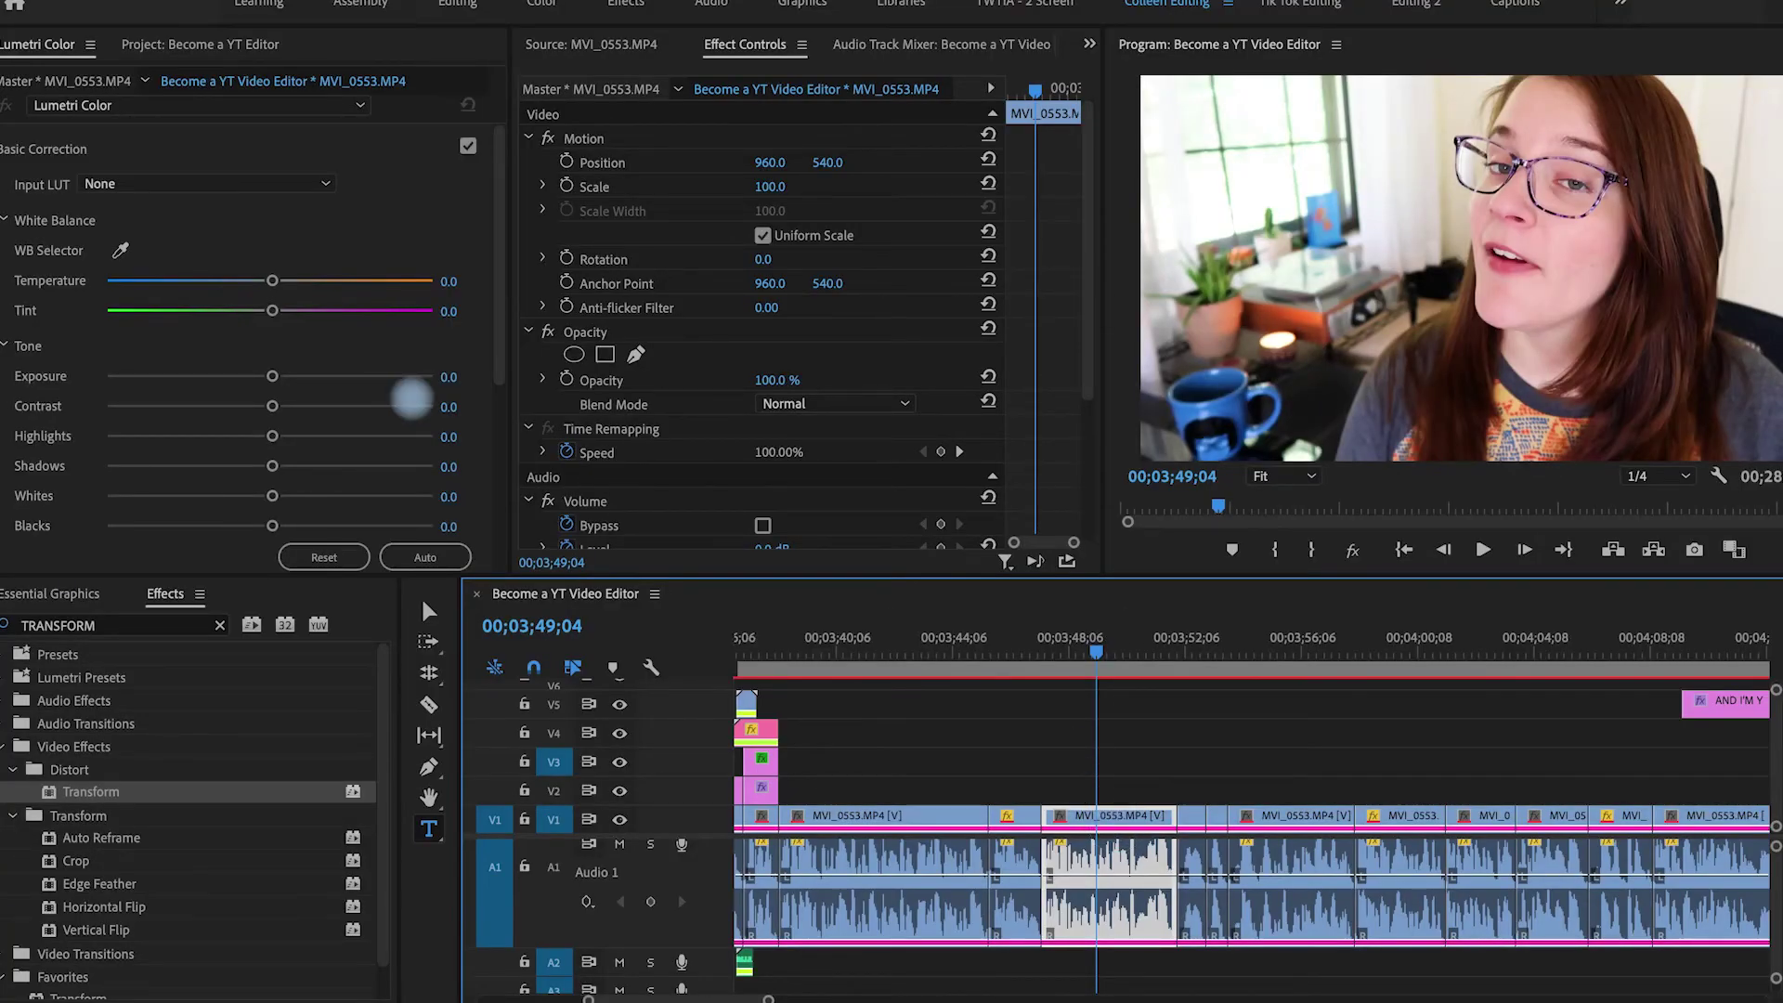
Step: Lower the MVI_0553 clip's Lumetri Color Blacks to -31.0
scroll(139, 358, "down", 1)
left_click(220, 479)
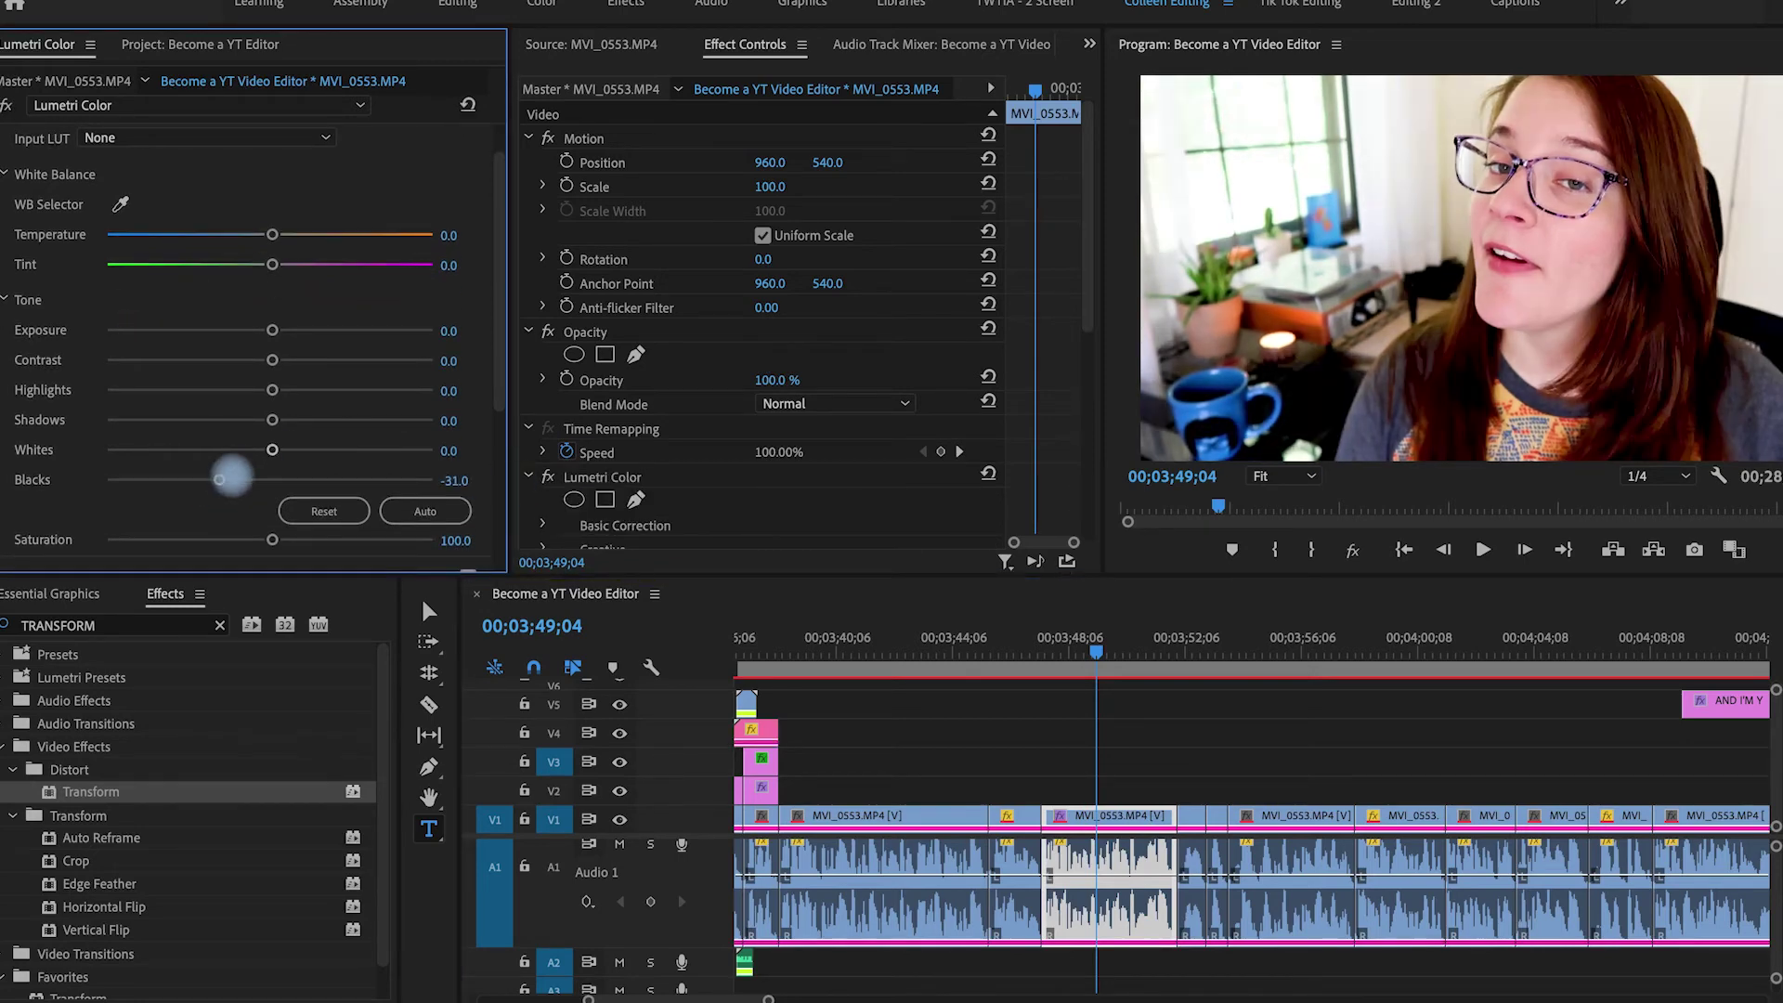
scroll(777, 469, "down", 5)
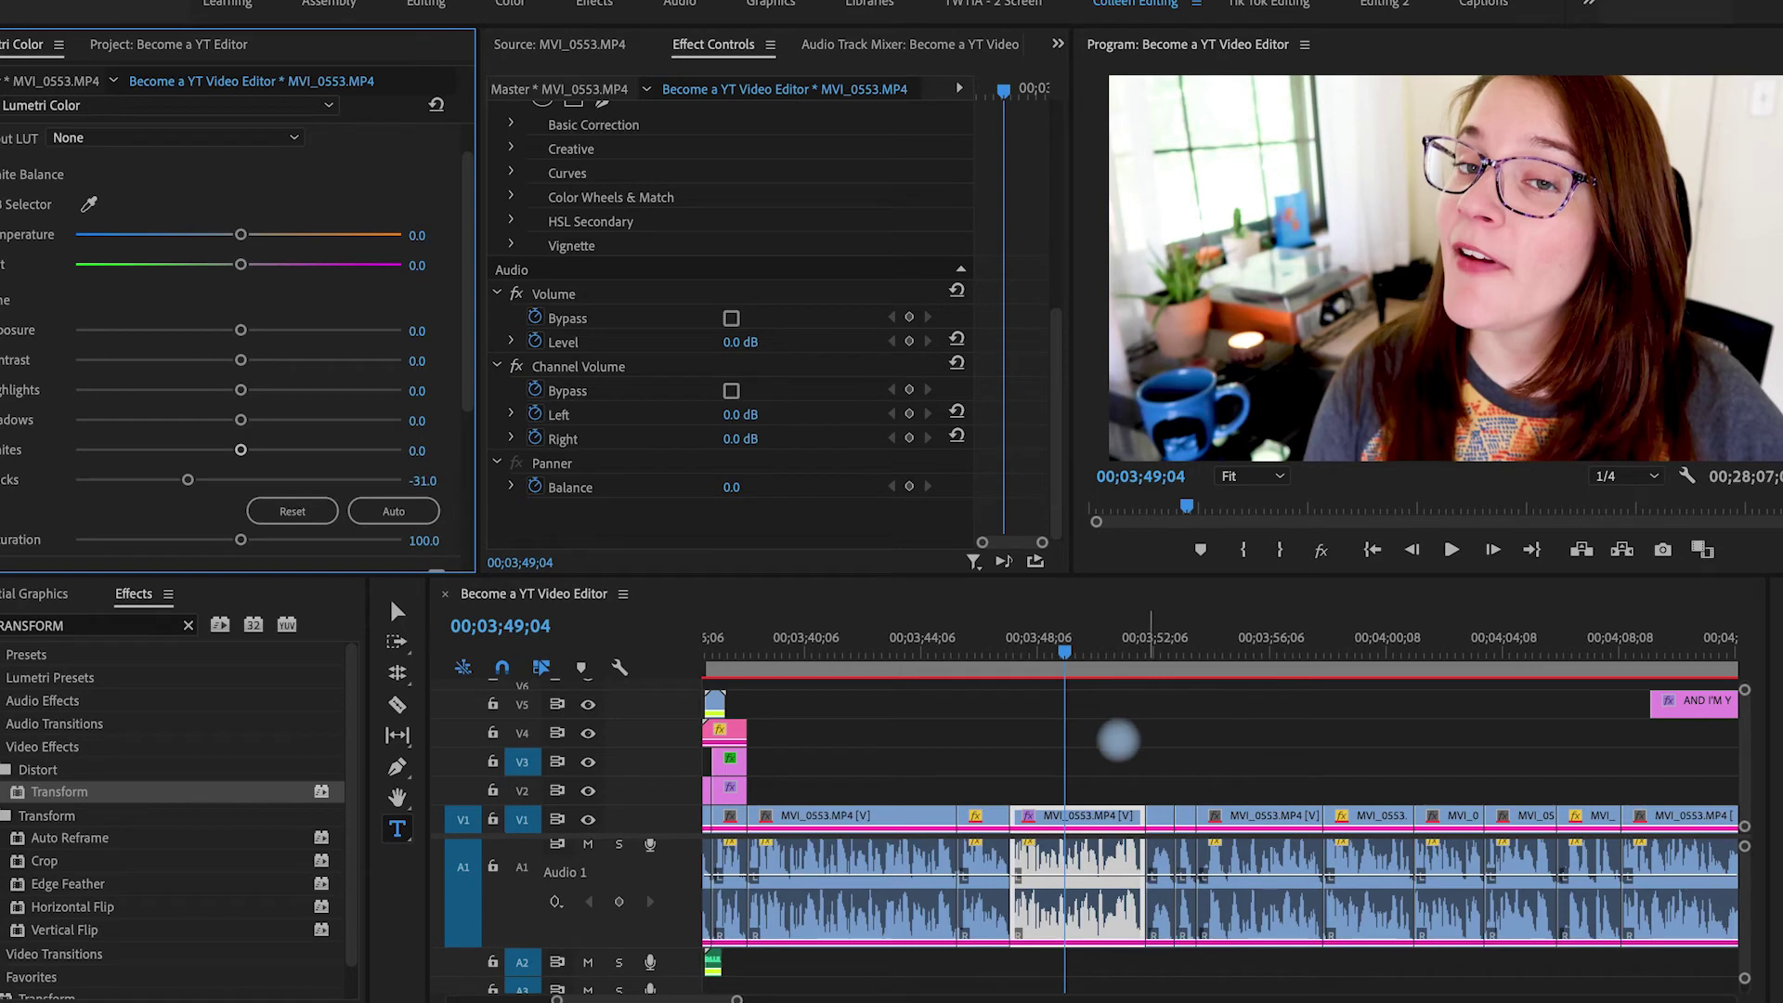
Step: Create a new Adjustment Layer, place it on V2 and extend it across the clips
left_click(148, 42)
right_click(137, 398)
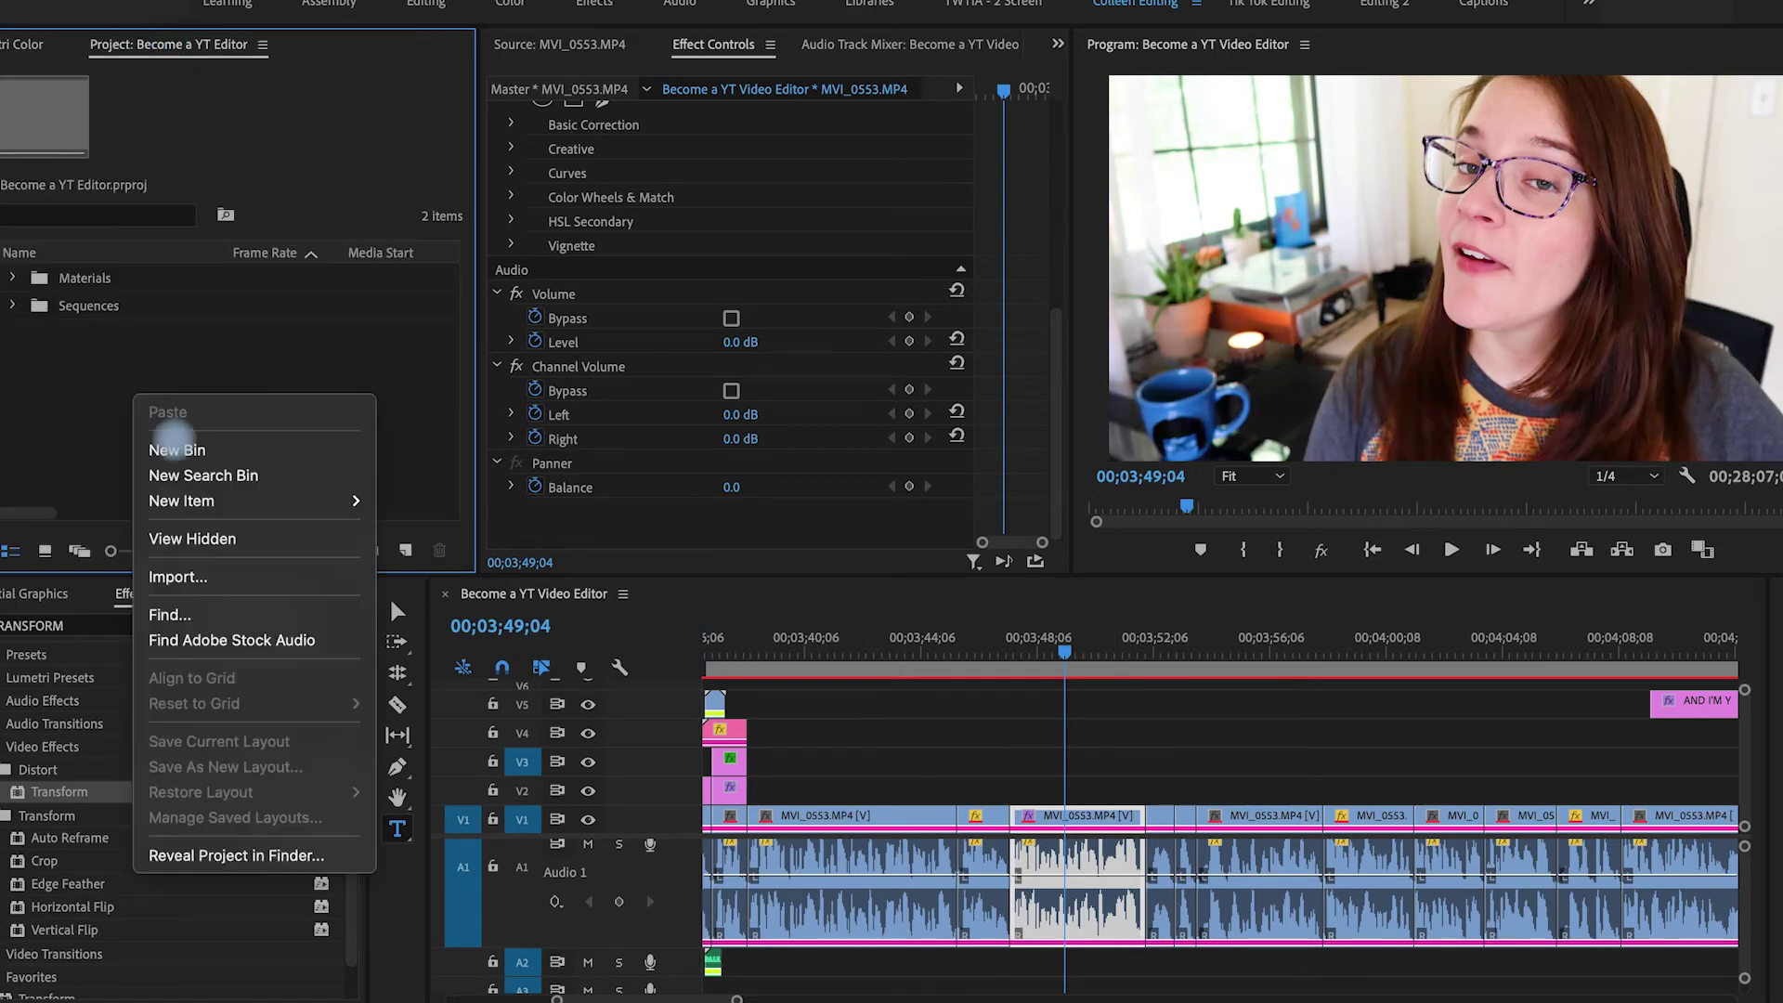
mouse_move(232, 501)
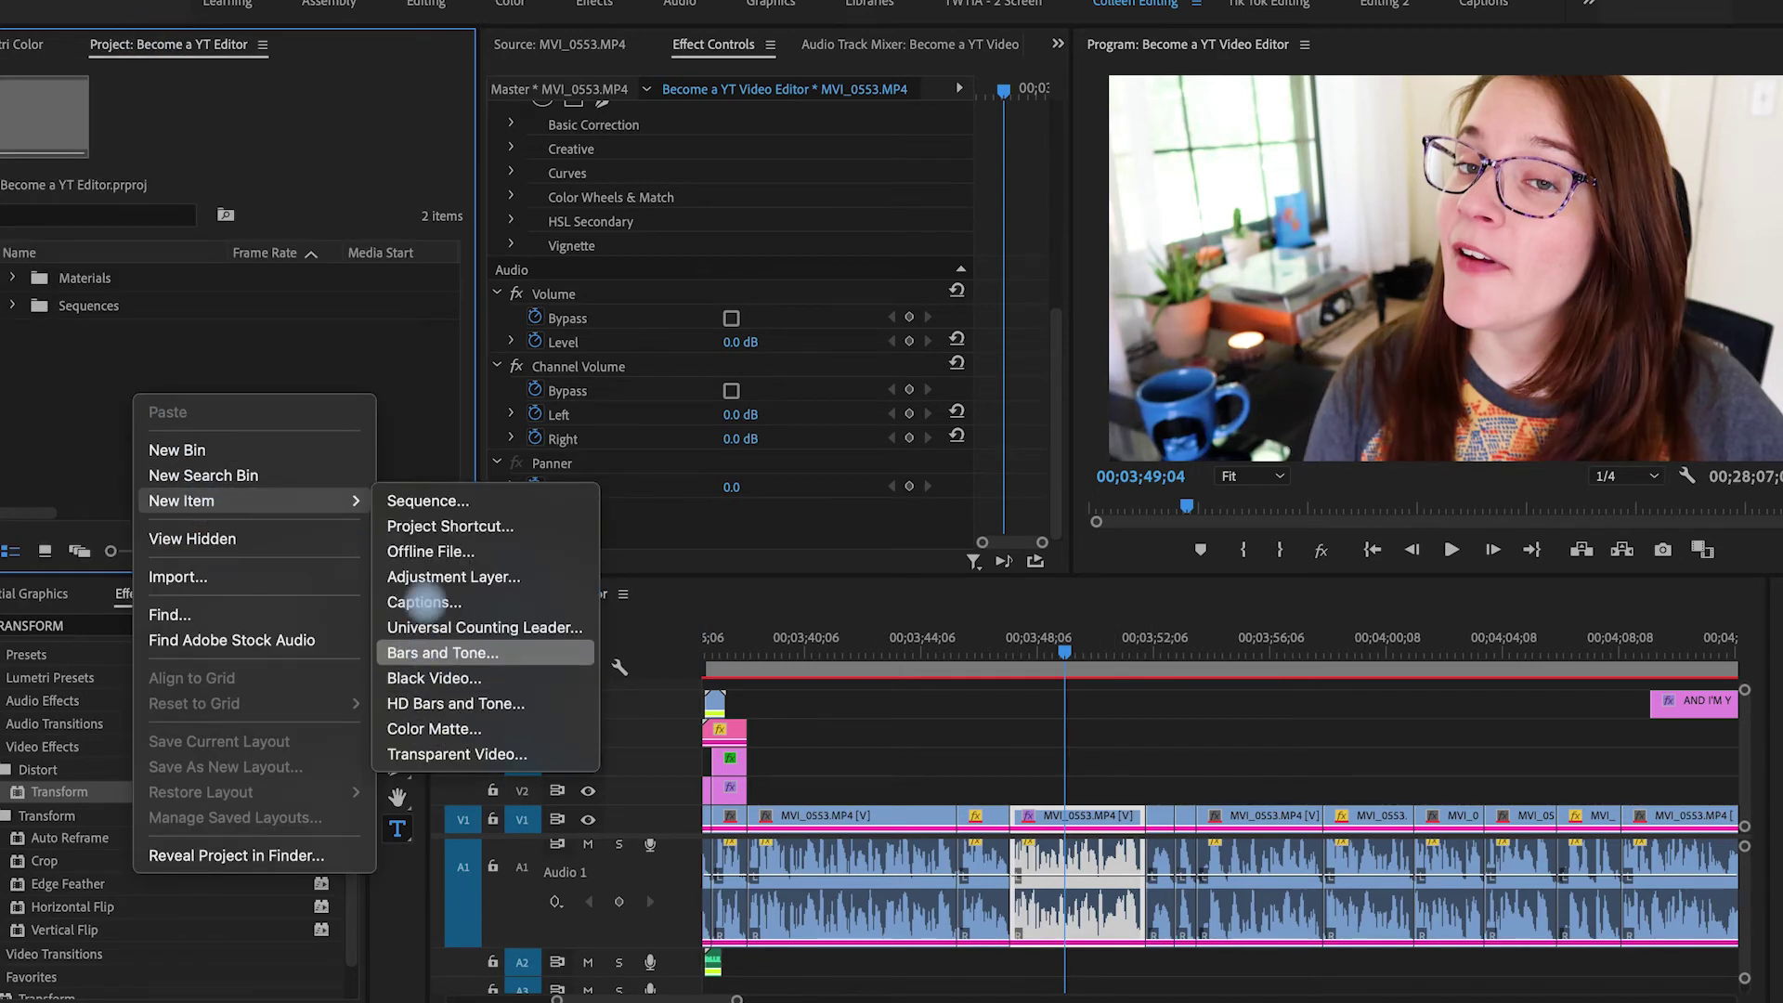
left_click(453, 577)
left_click(1031, 592)
left_click_drag(109, 278, 857, 789)
left_click_drag(1007, 788, 1689, 789)
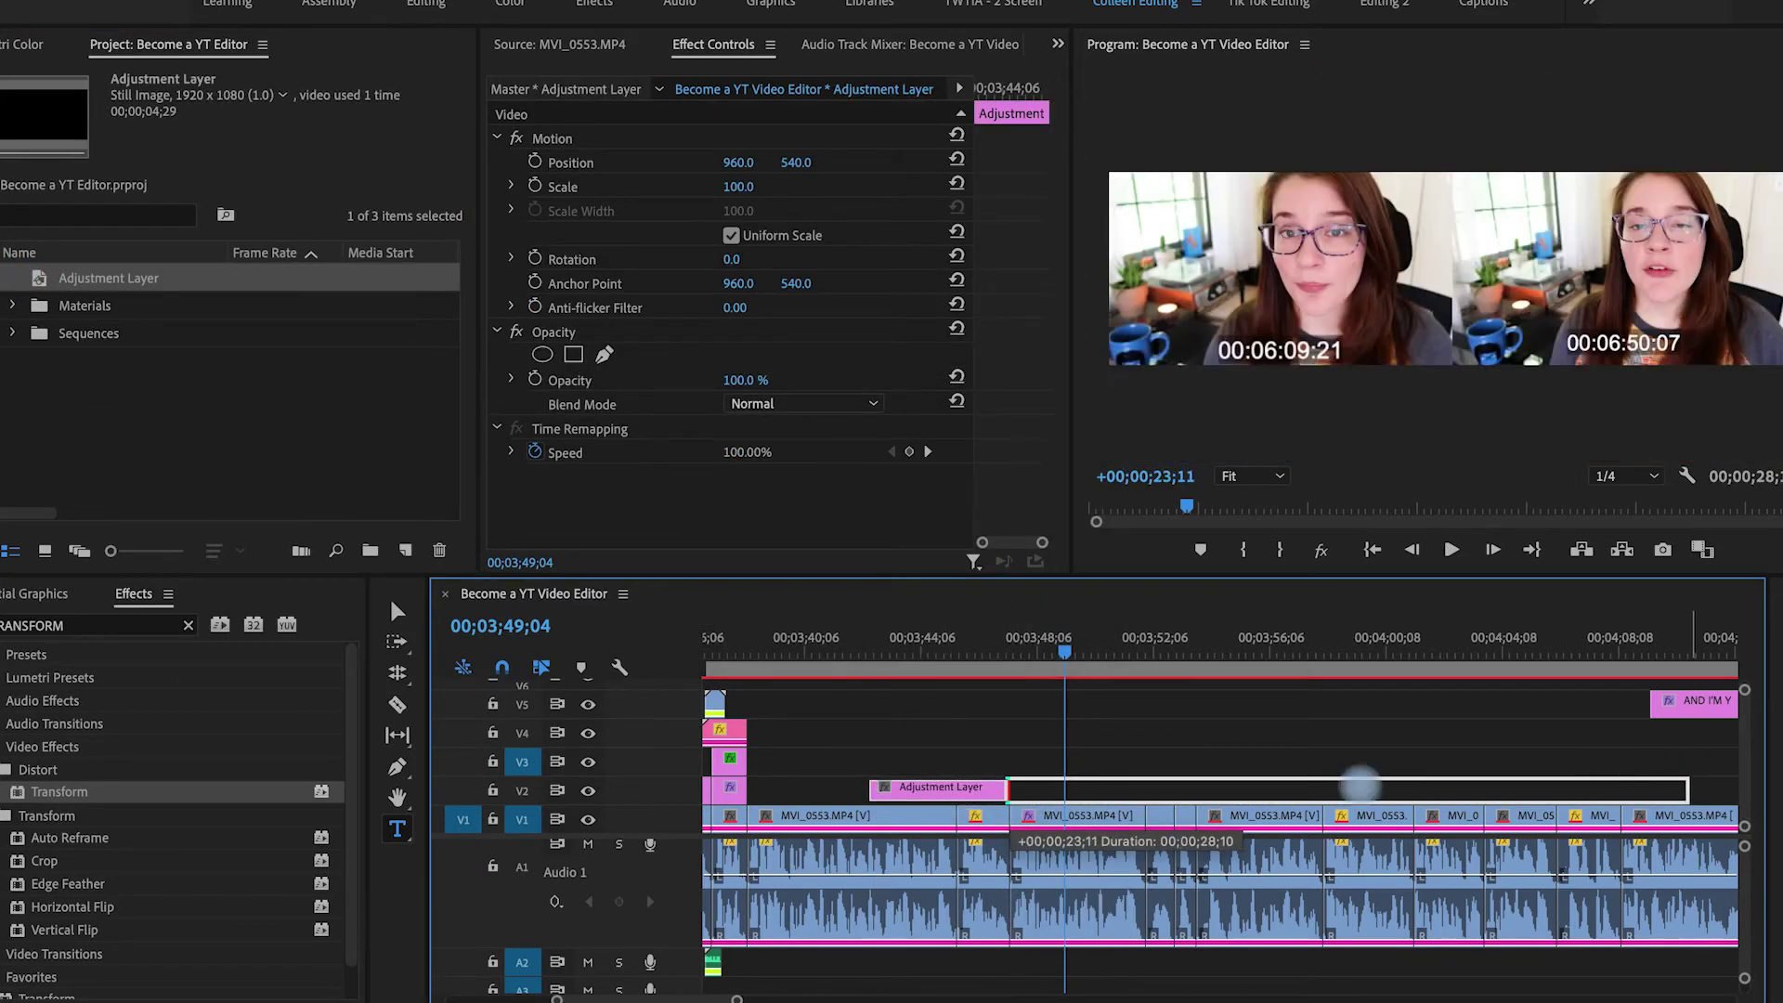
Step: Check the footage around 00;03;45;01 and select the adjustment layer for grading
left_click(1168, 653)
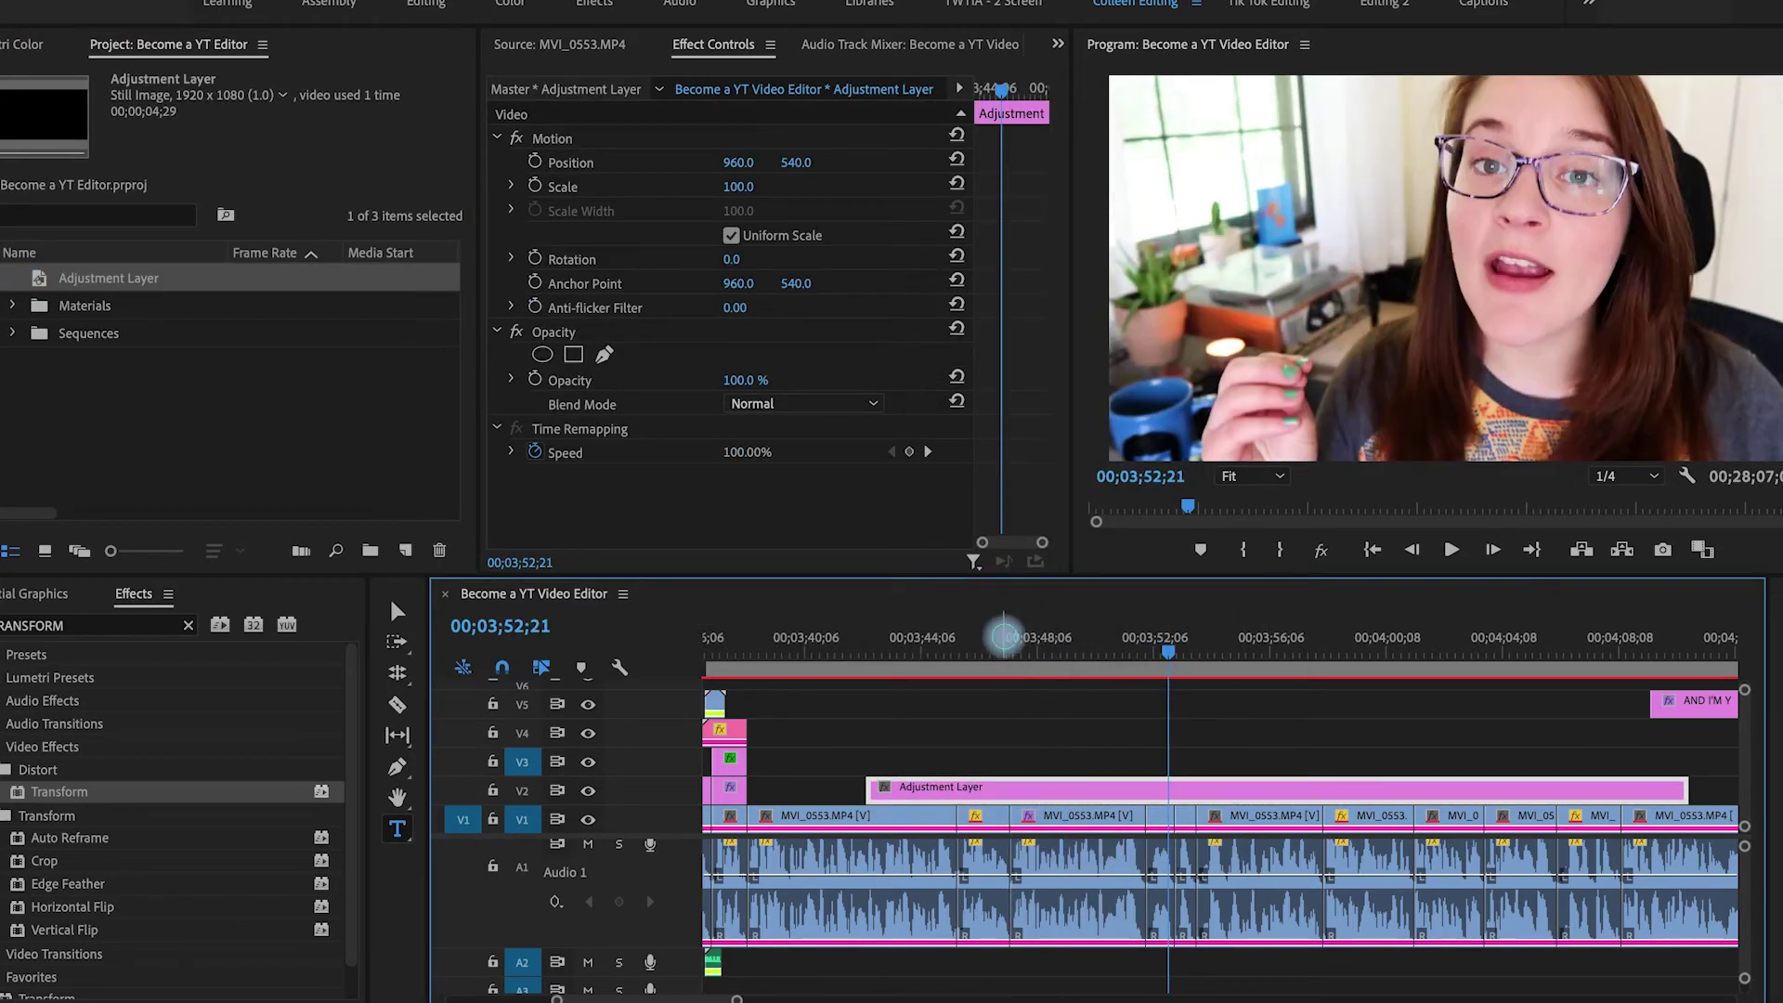
left_click(1003, 641)
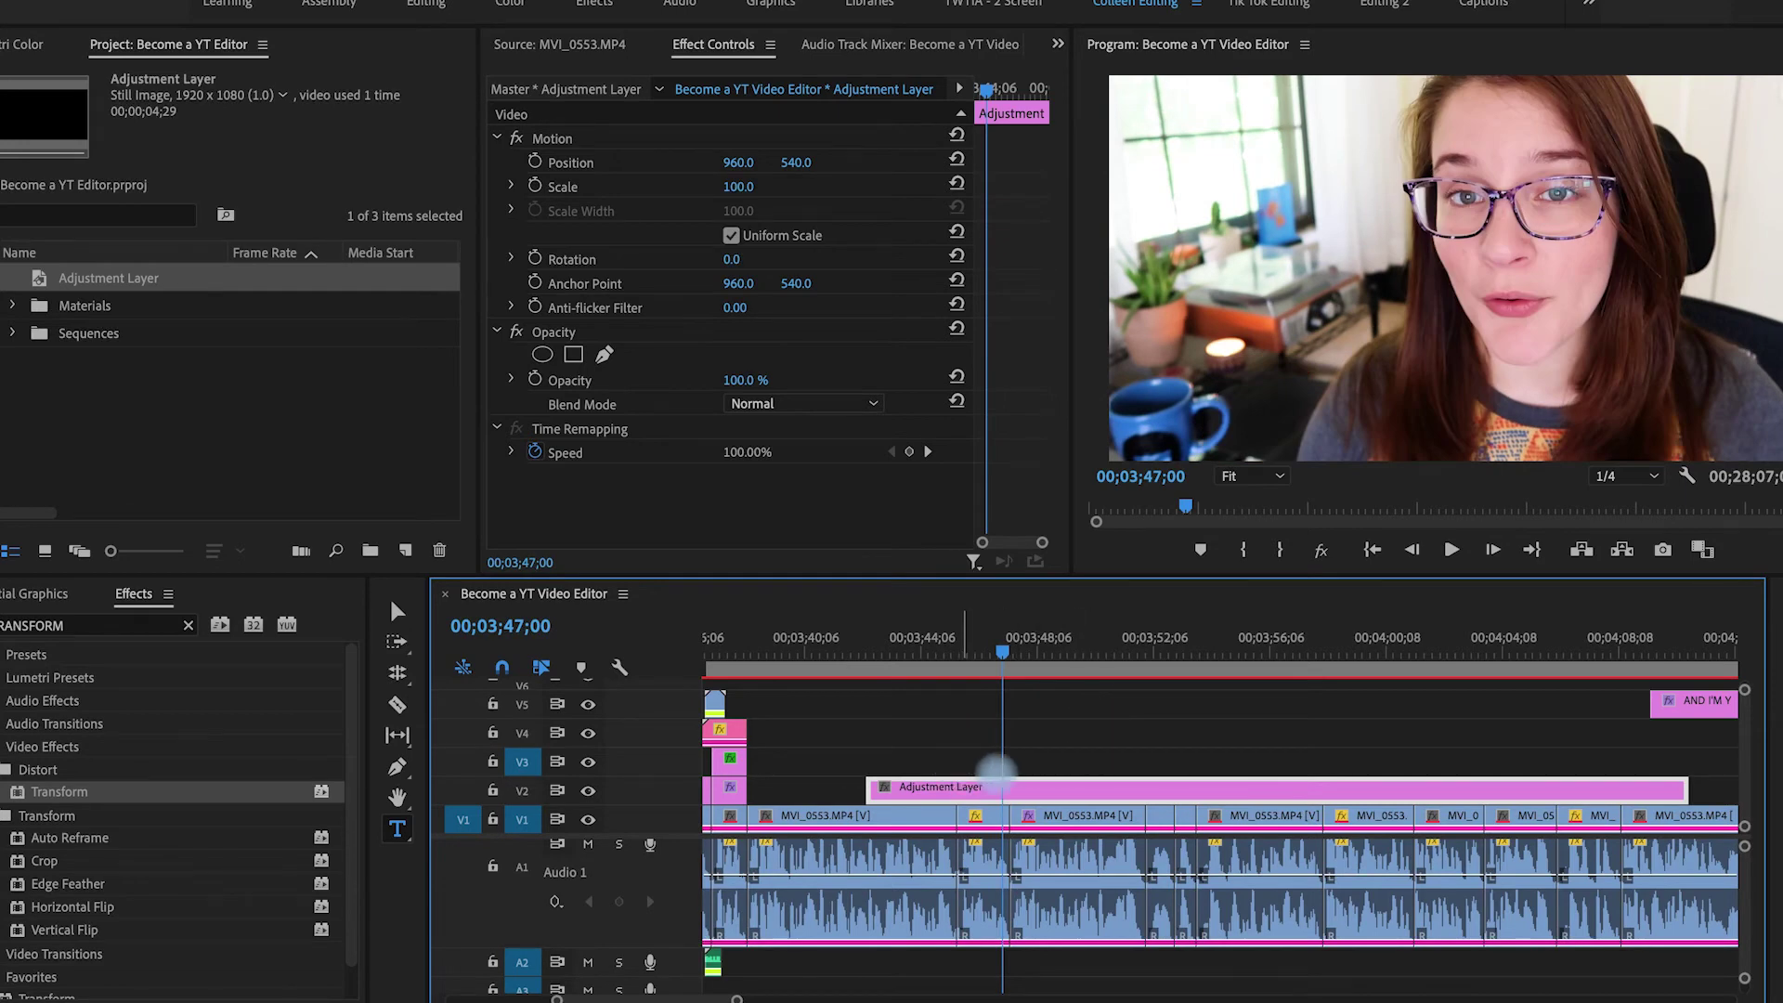
key("minus")
key("minus")
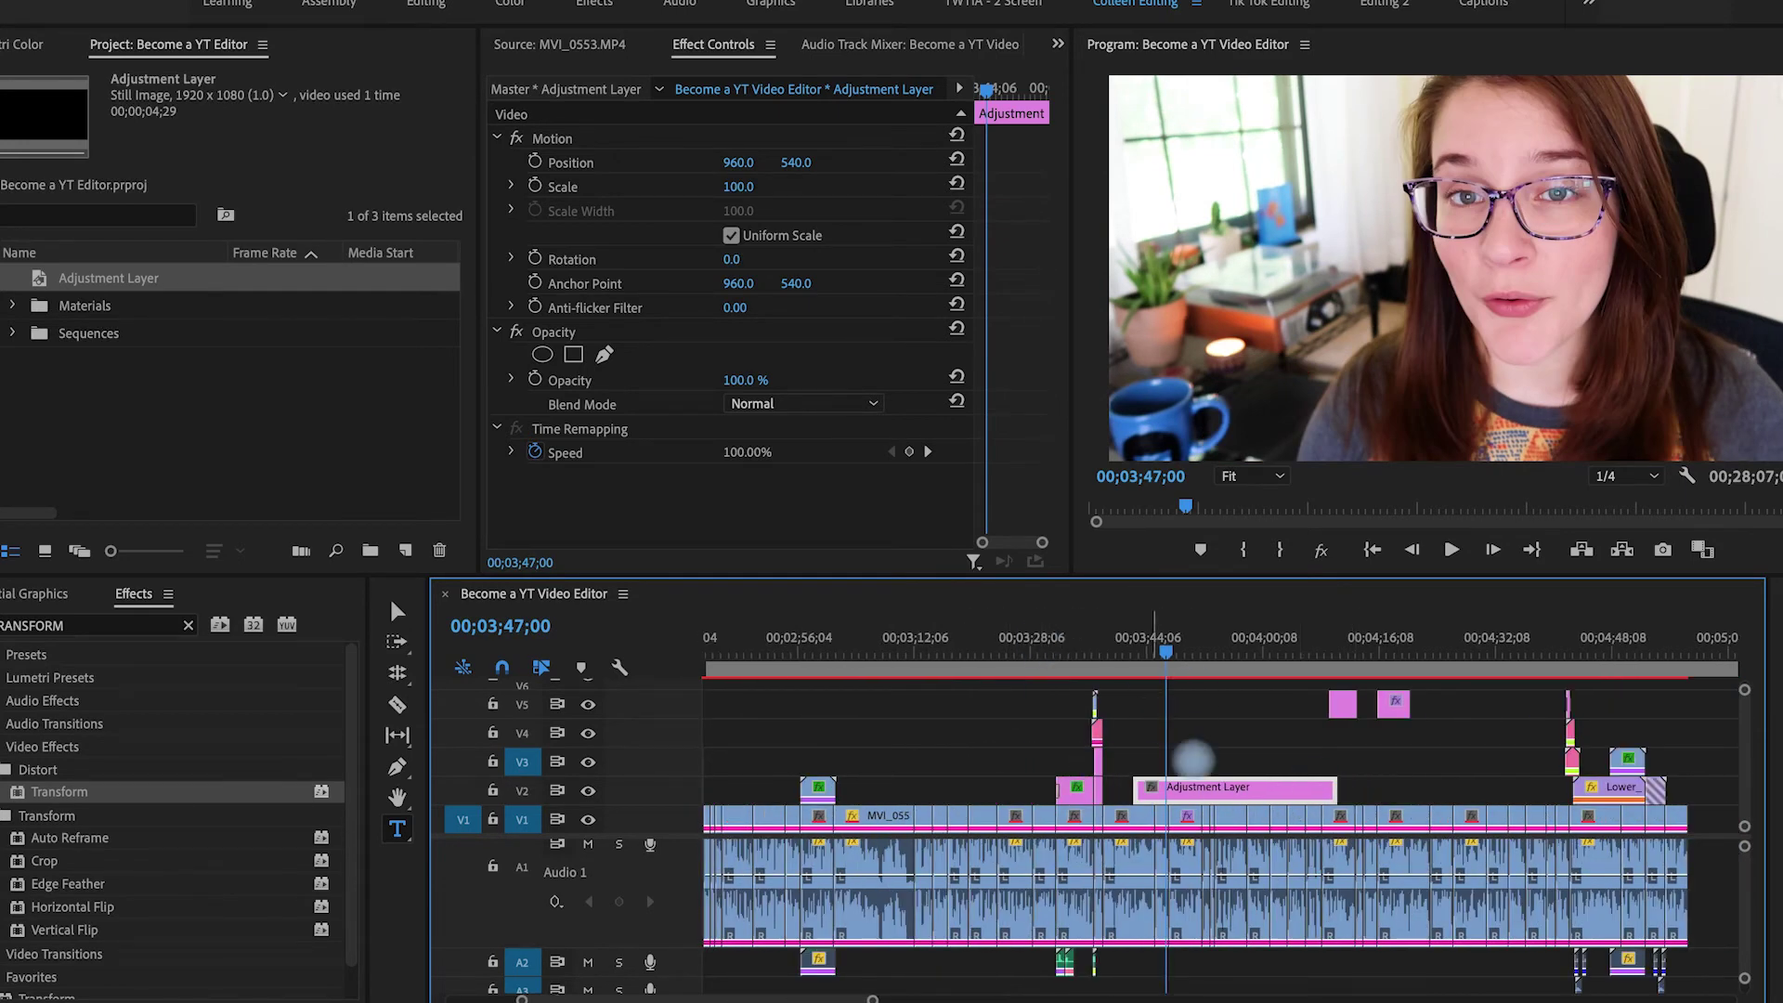
key("equal")
key("equal")
left_click(1164, 639)
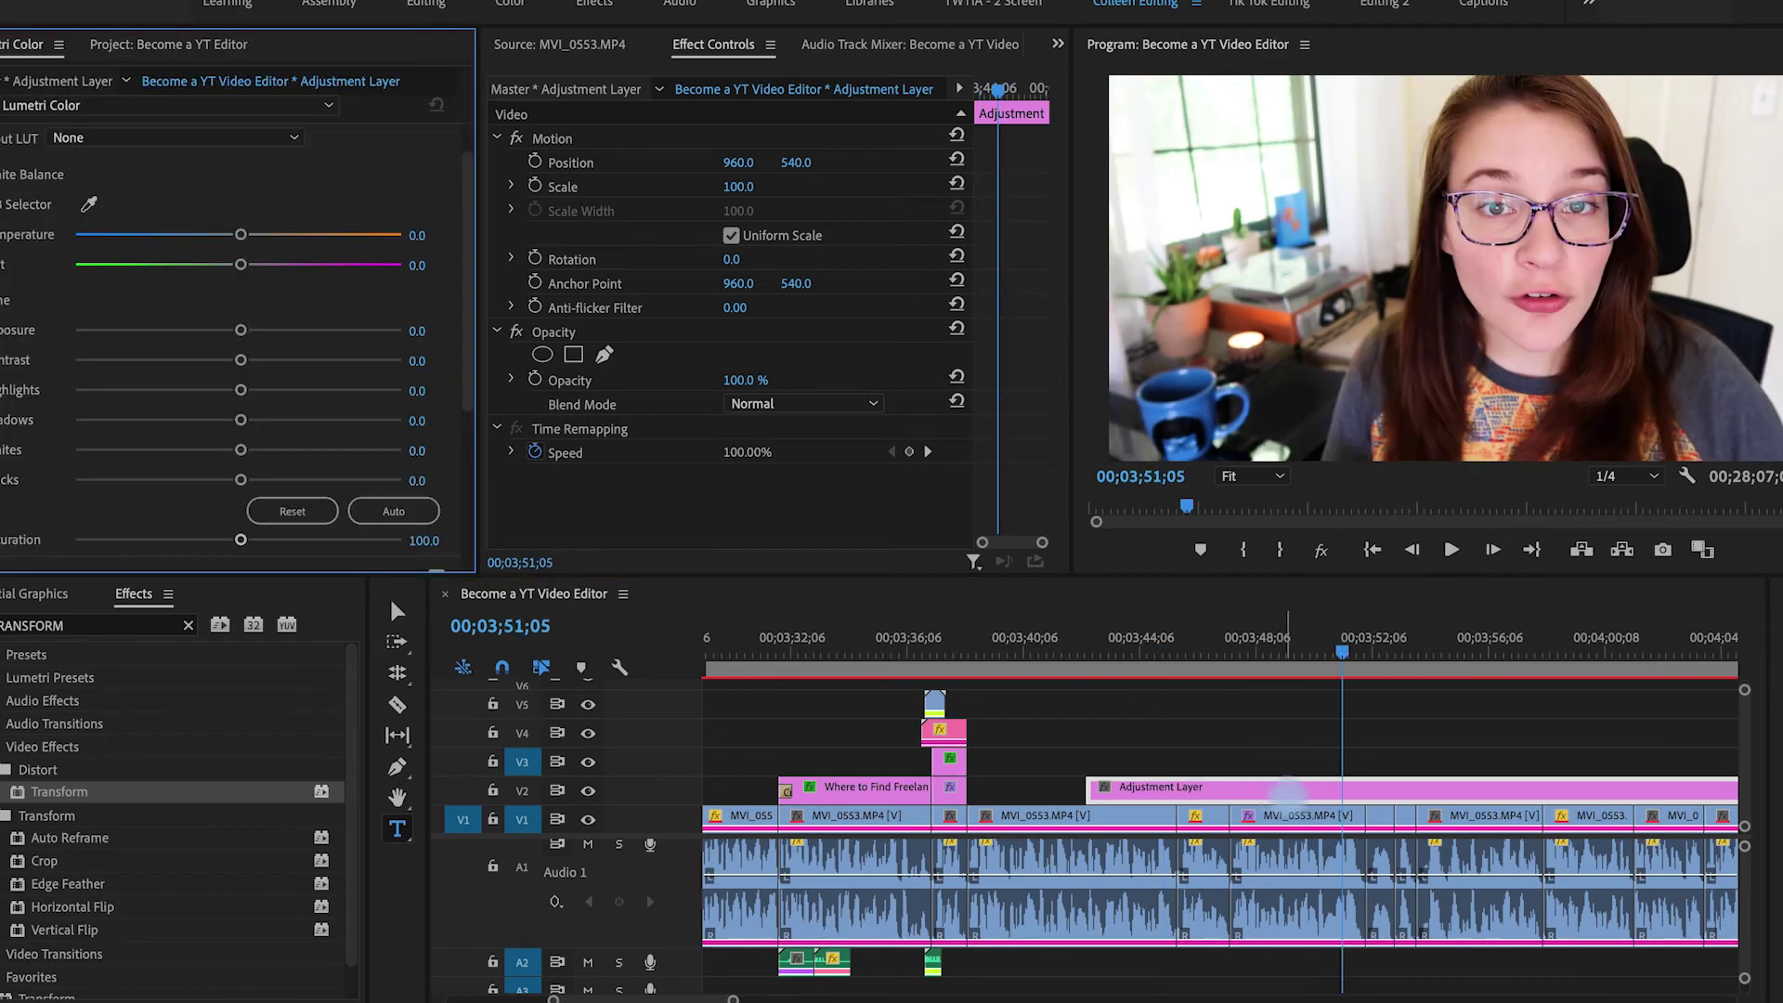
left_click(1288, 792)
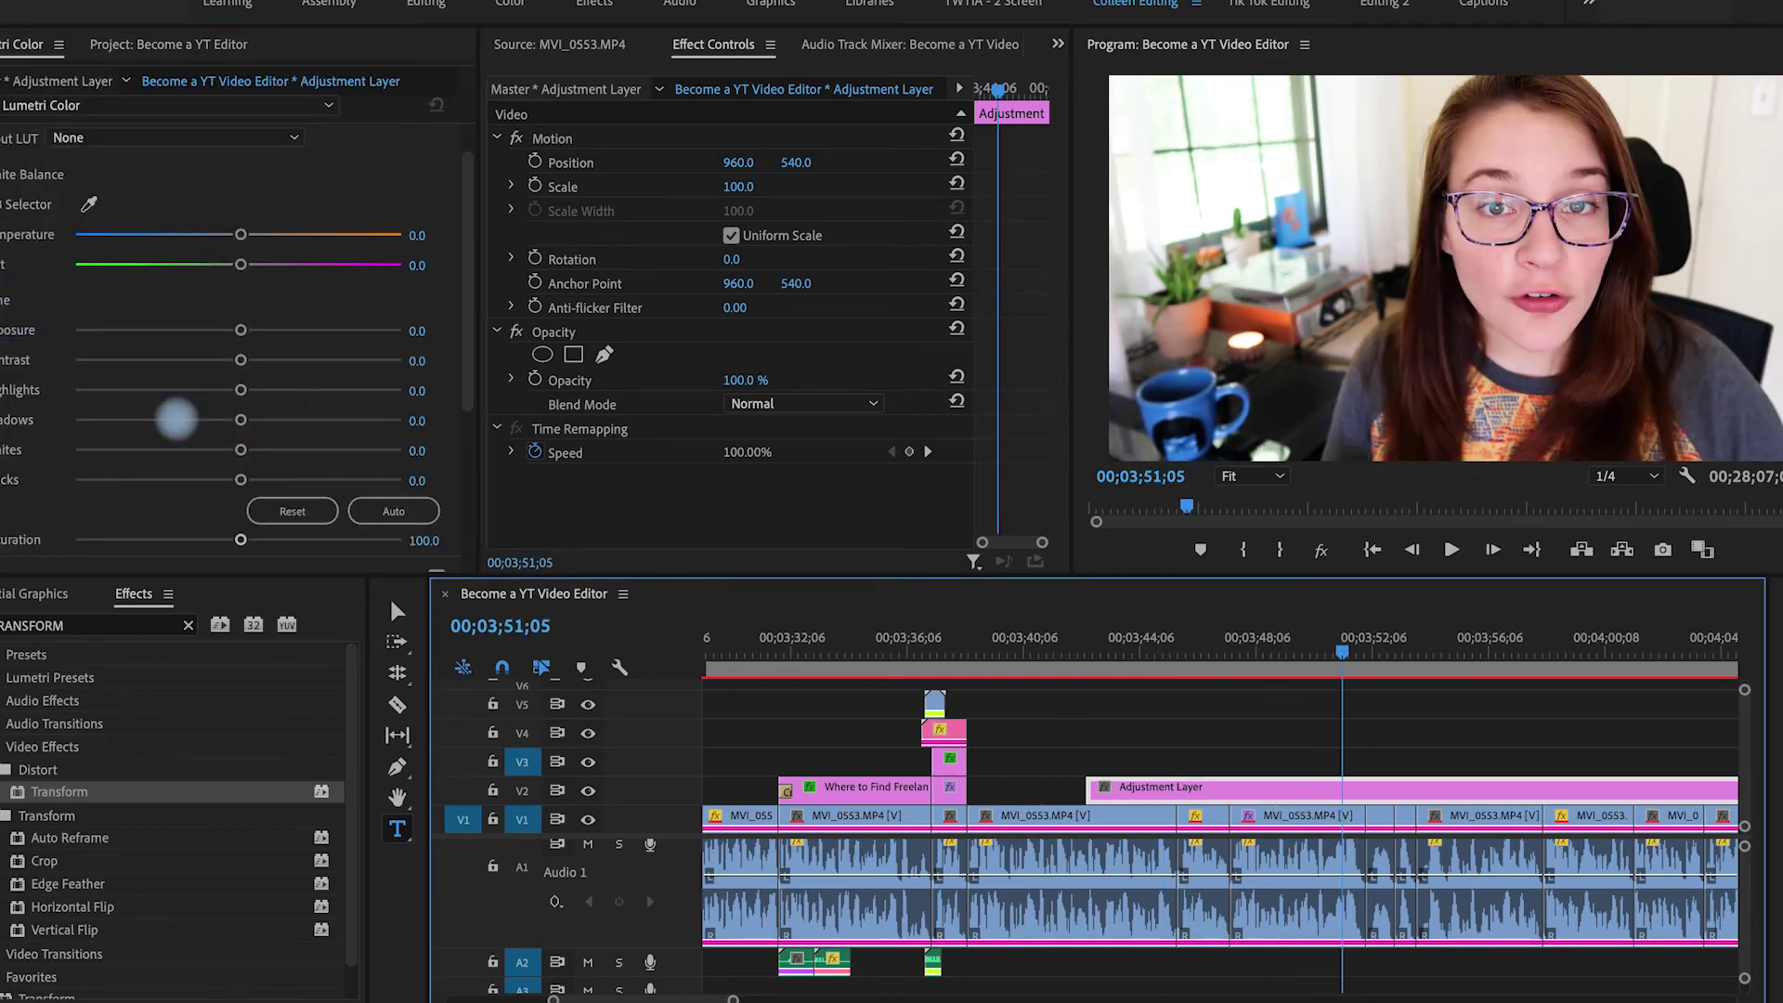
Step: Lift the adjustment layer's Lumetri Shadows to 46.5 and play back from 00;03;55;03
left_click_drag(274, 425, 314, 420)
left_click_drag(1374, 655, 1338, 658)
key("space")
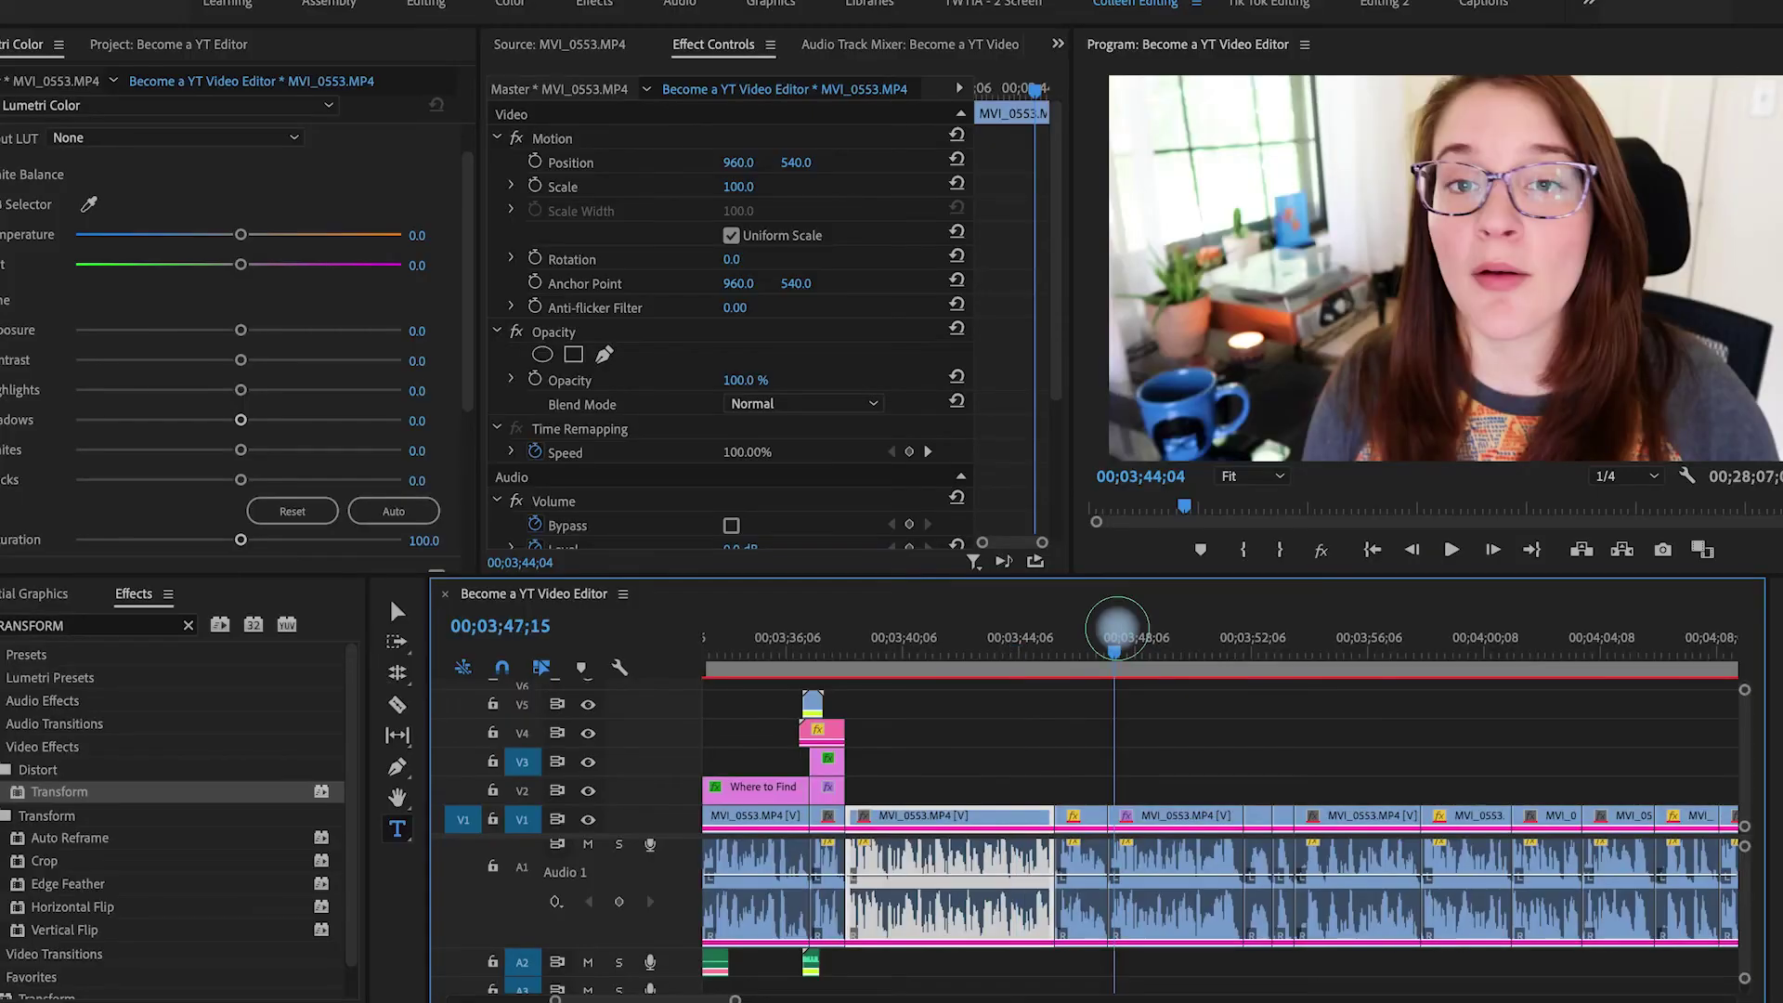
Step: Select the MVI_0553.MP4 clip at 00;03;08;08 to view its 130 Scale and Position keyframes
scroll(1226, 673, "up", 3)
scroll(1100, 748, "up", 10)
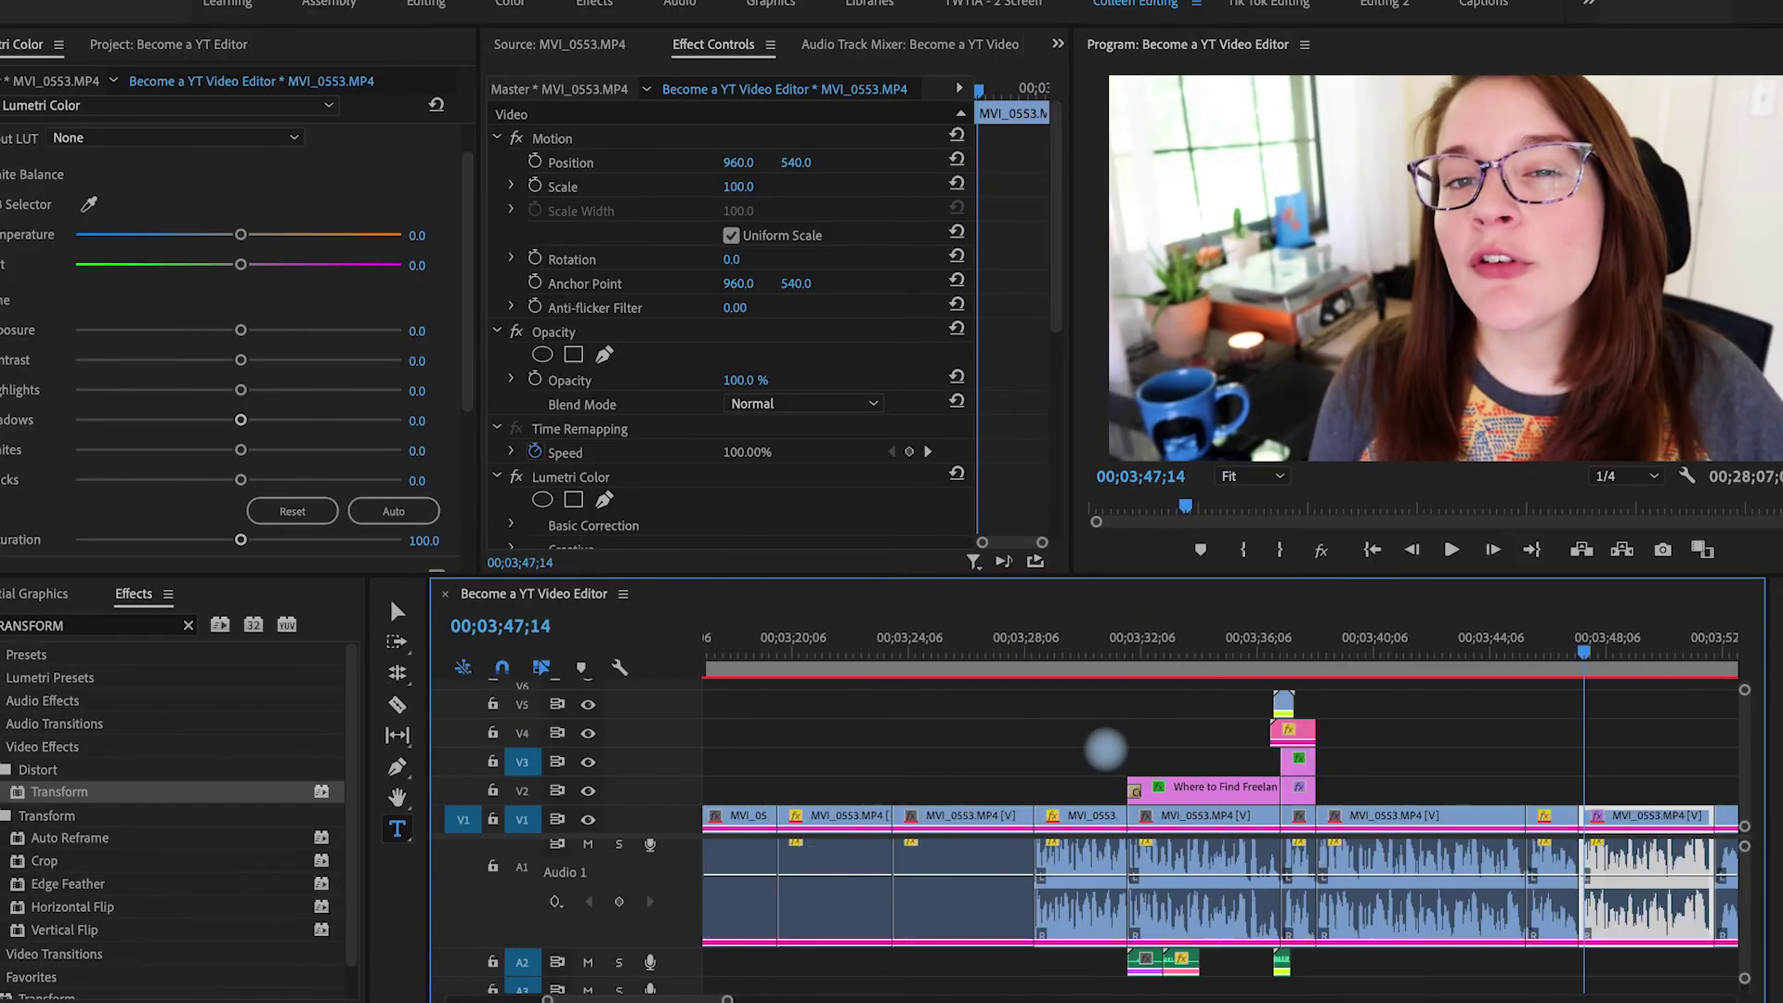
left_click(1222, 639)
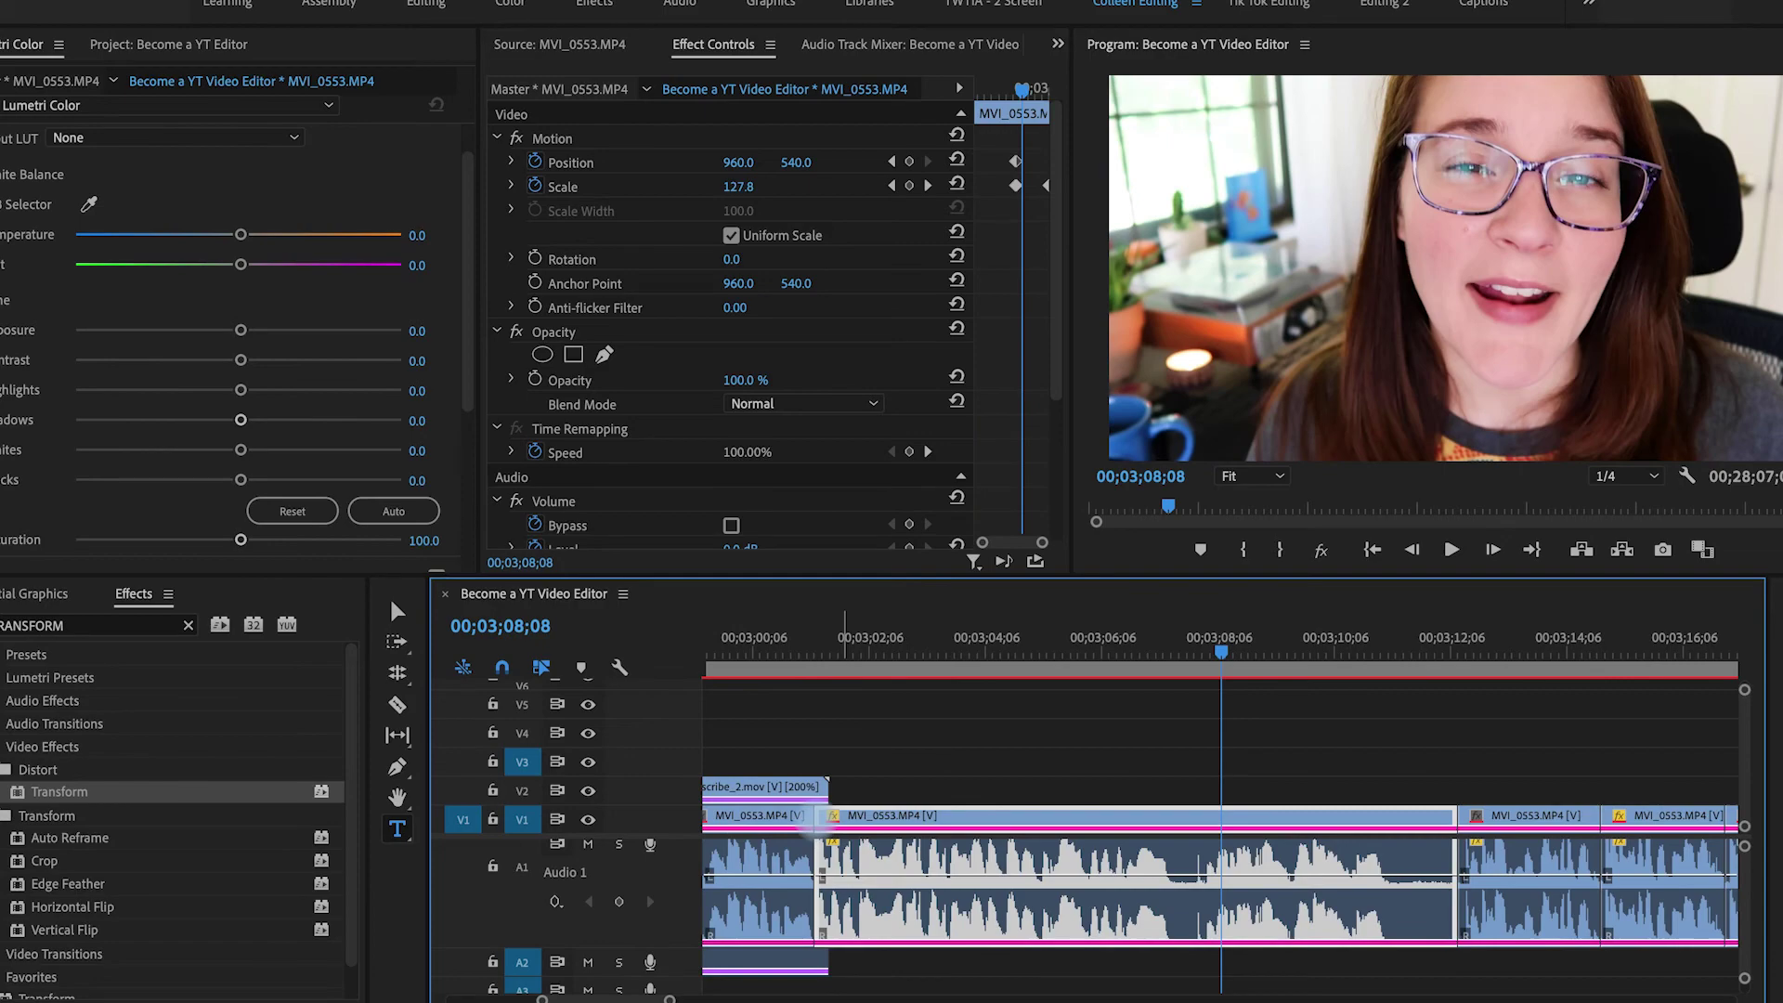
left_click(895, 787)
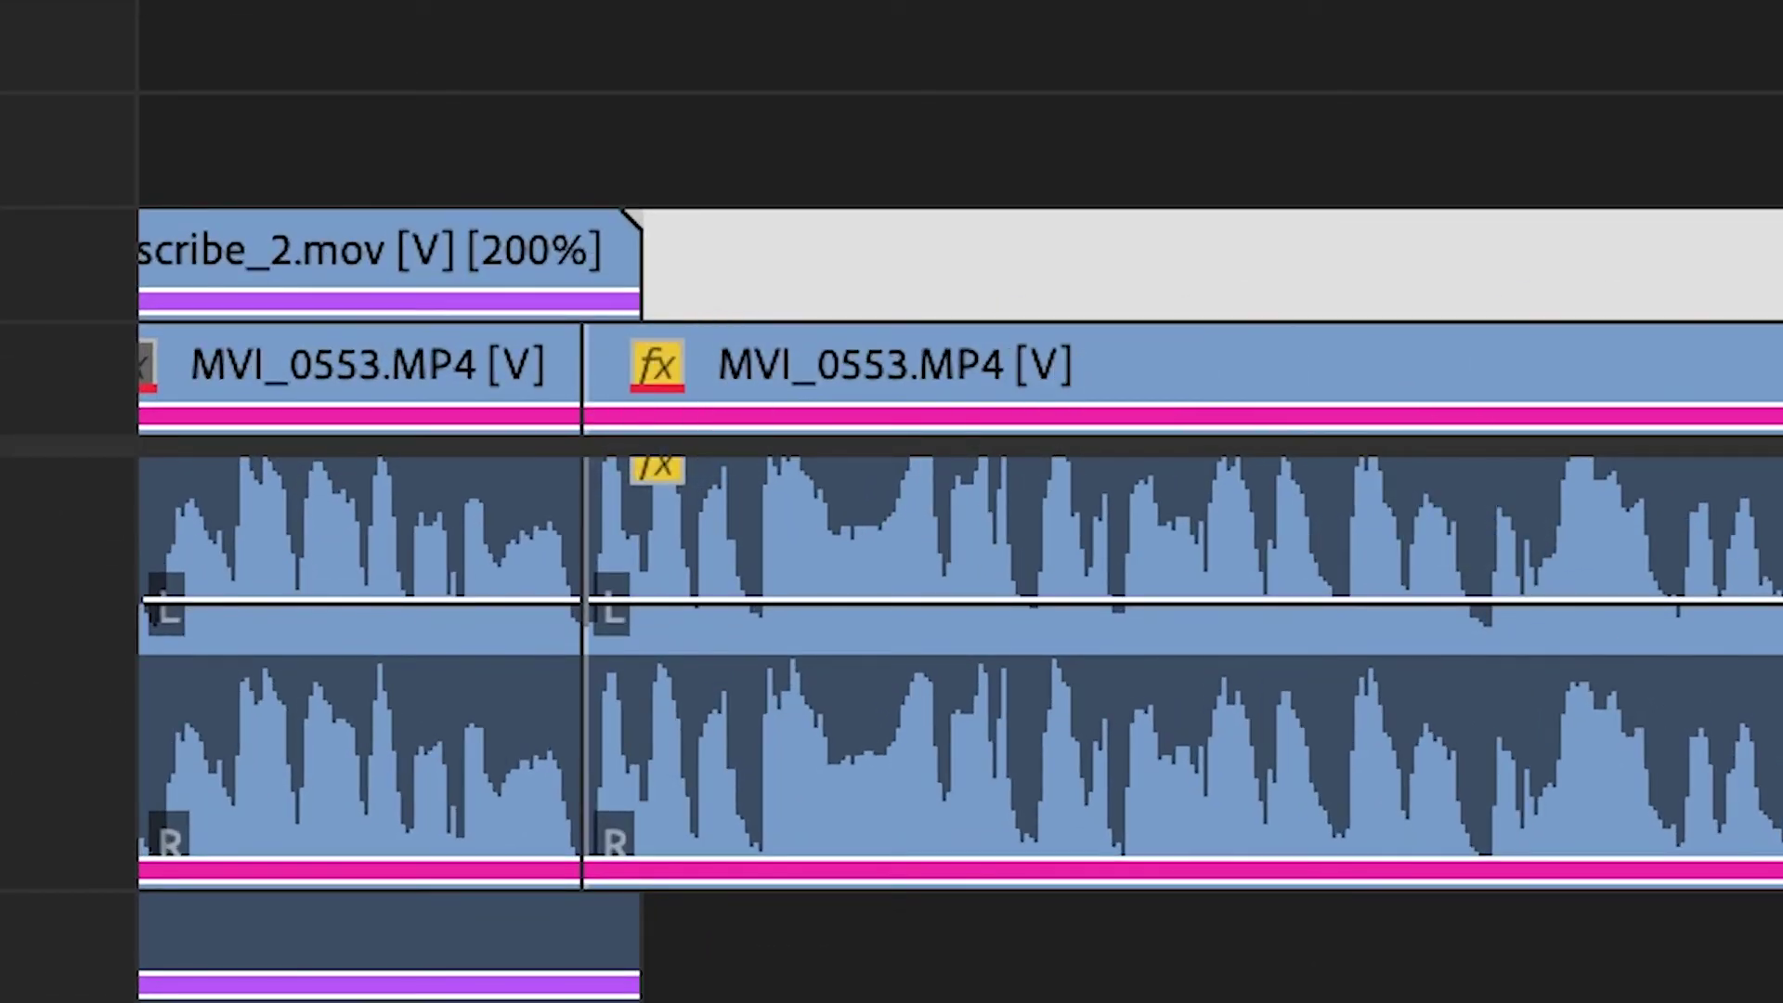
left_click(1022, 372)
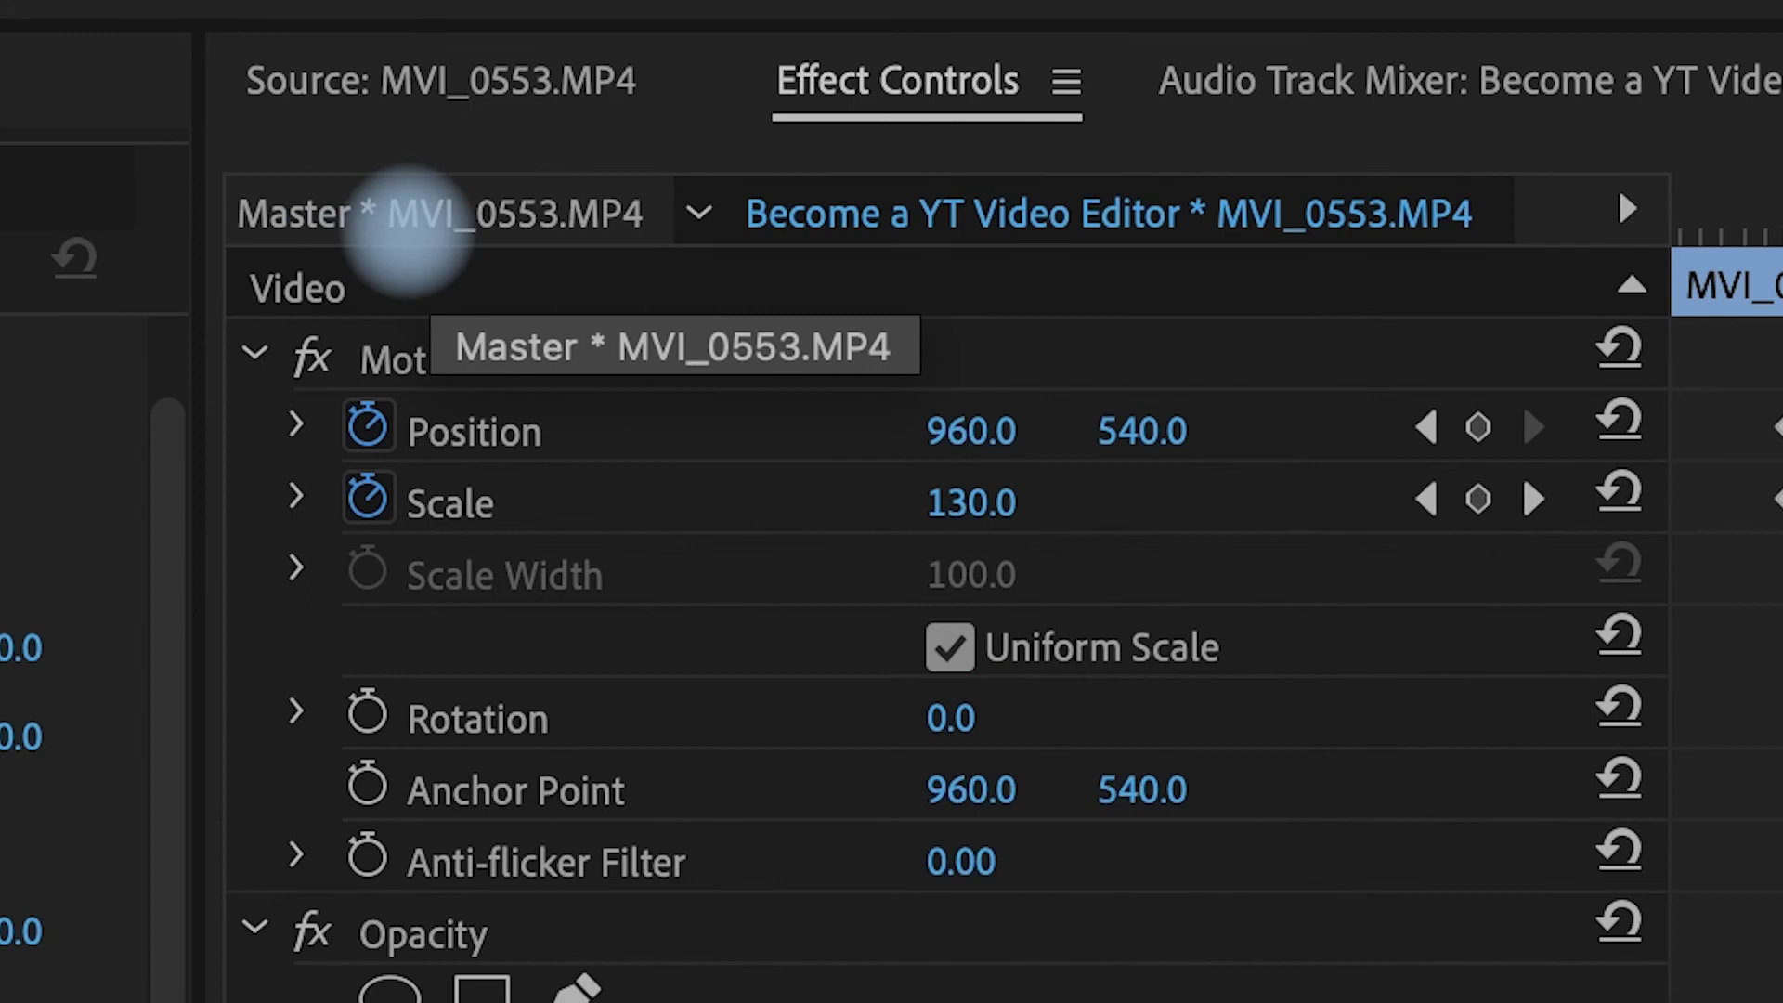
Step: Compare the master clip's Lumetri Color off and on, then reveal Basic Correction: contrast 53.6, highlights 2.4, shadows 1.0
left_click(425, 218)
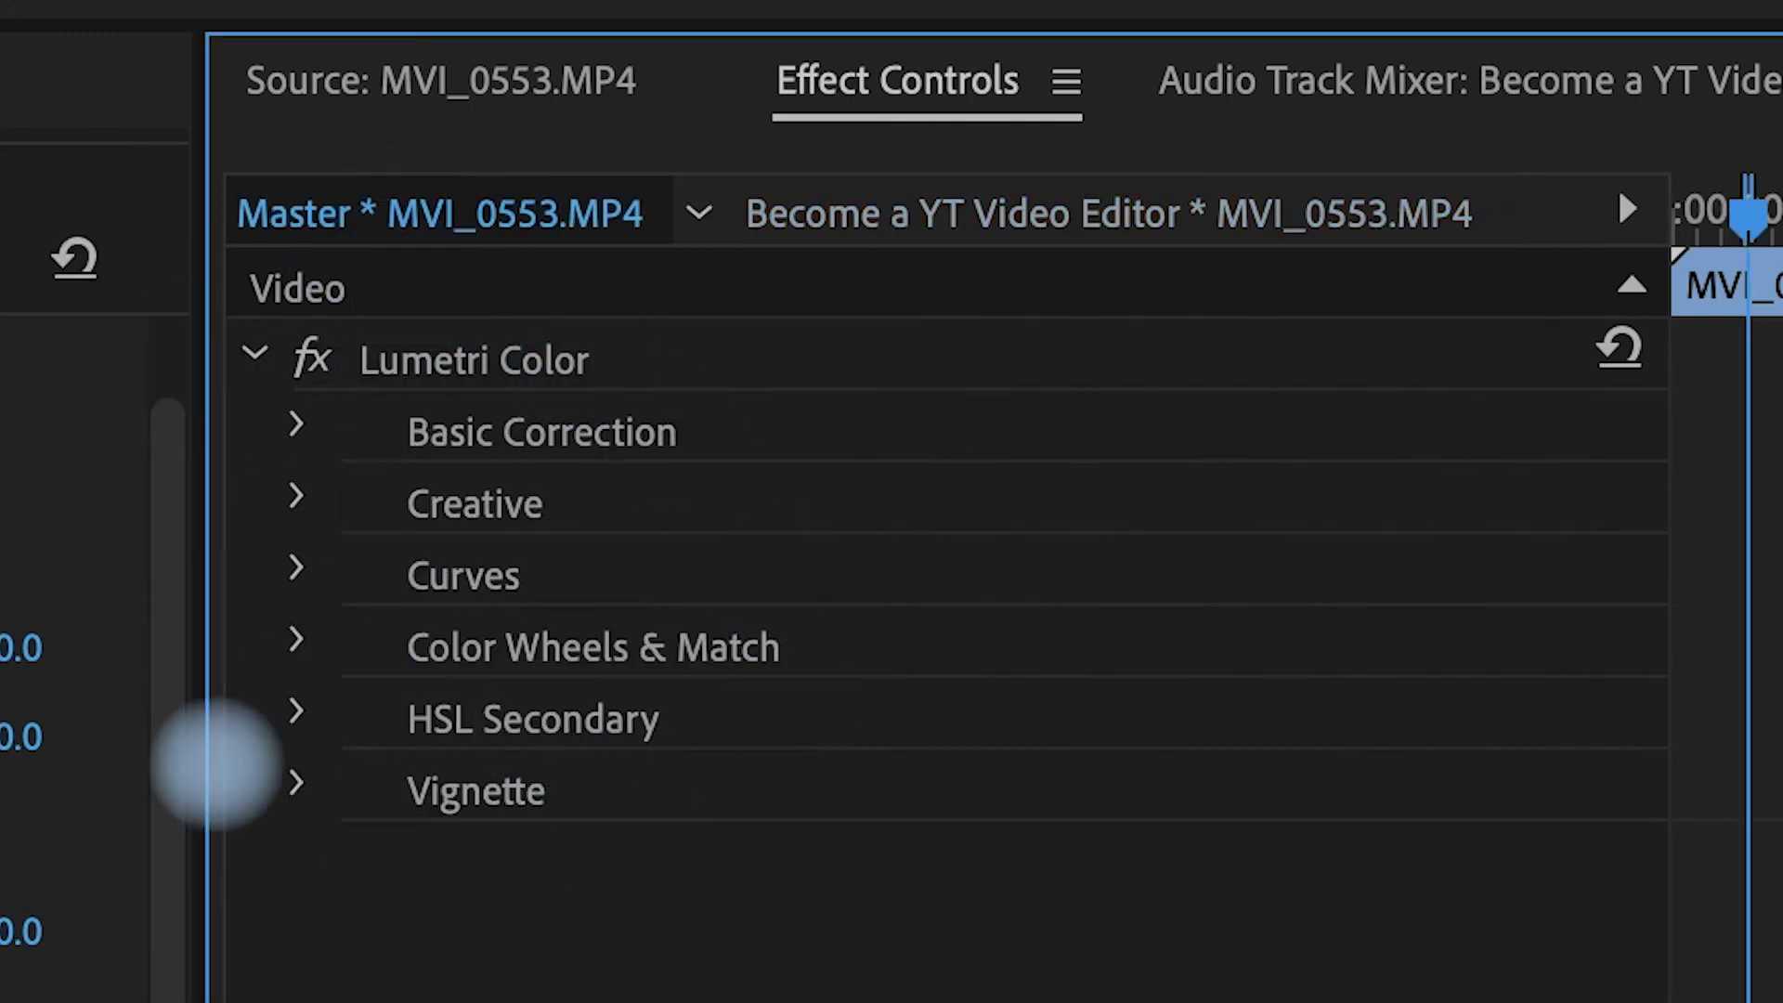
left_click(312, 357)
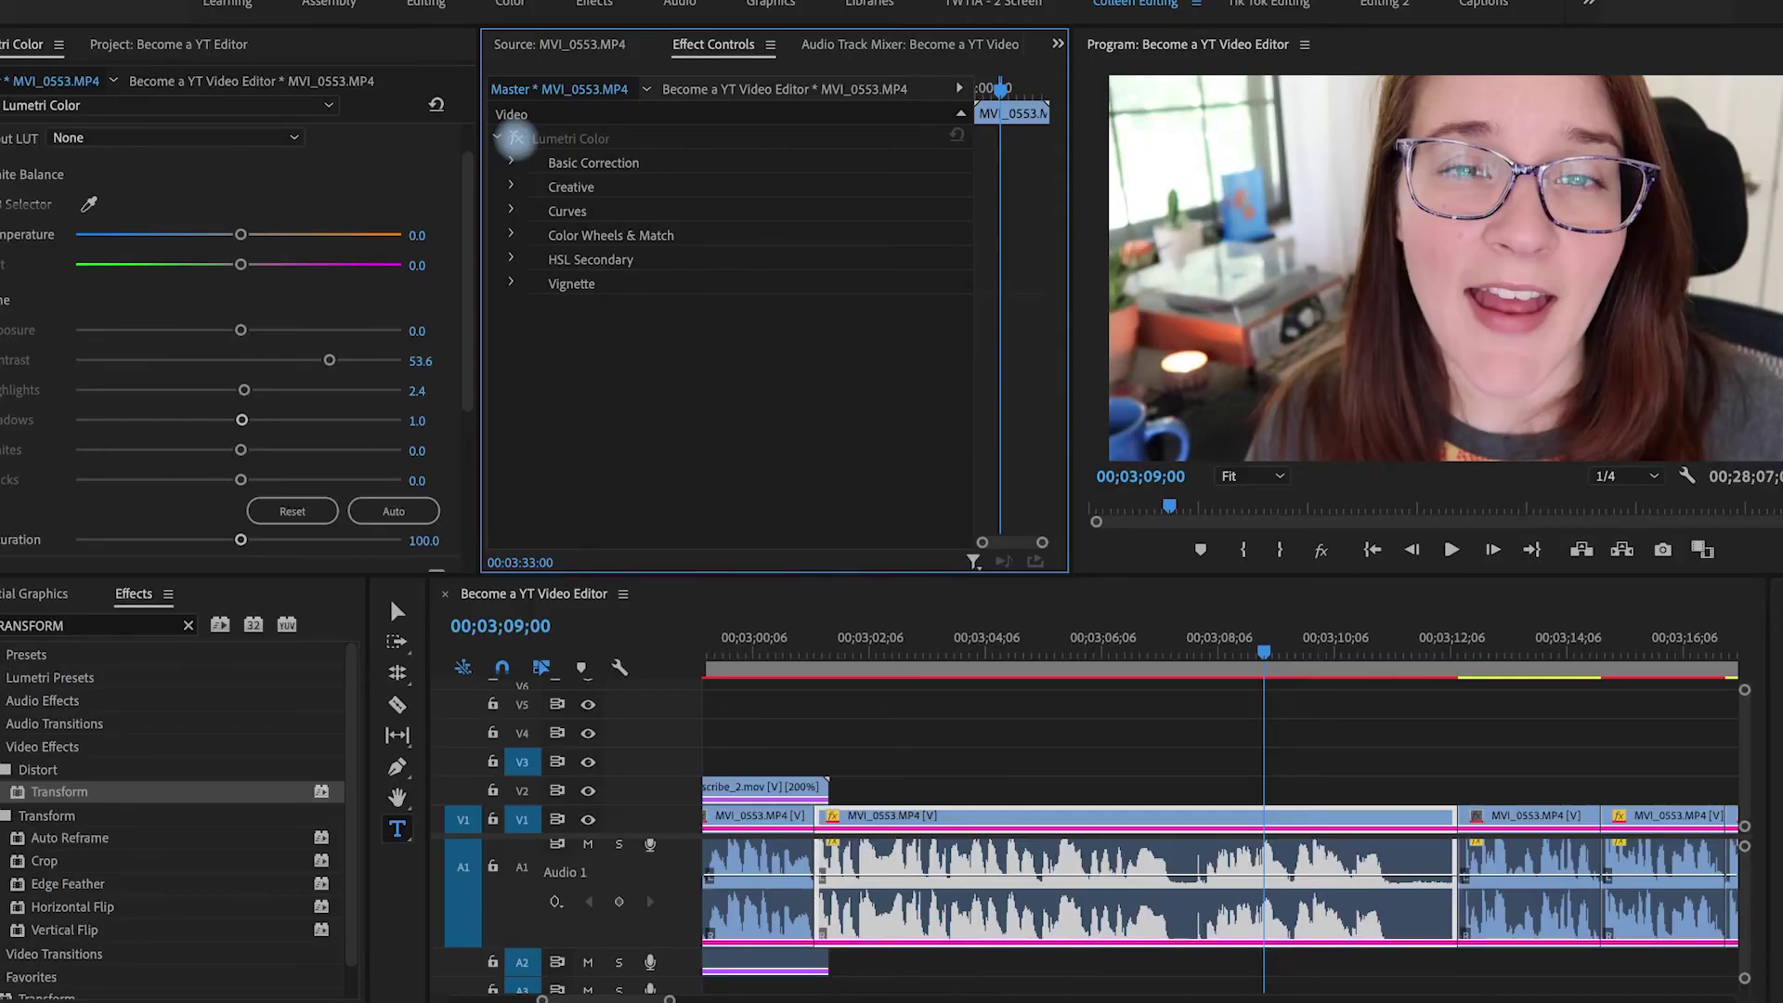
left_click(517, 139)
left_click(512, 161)
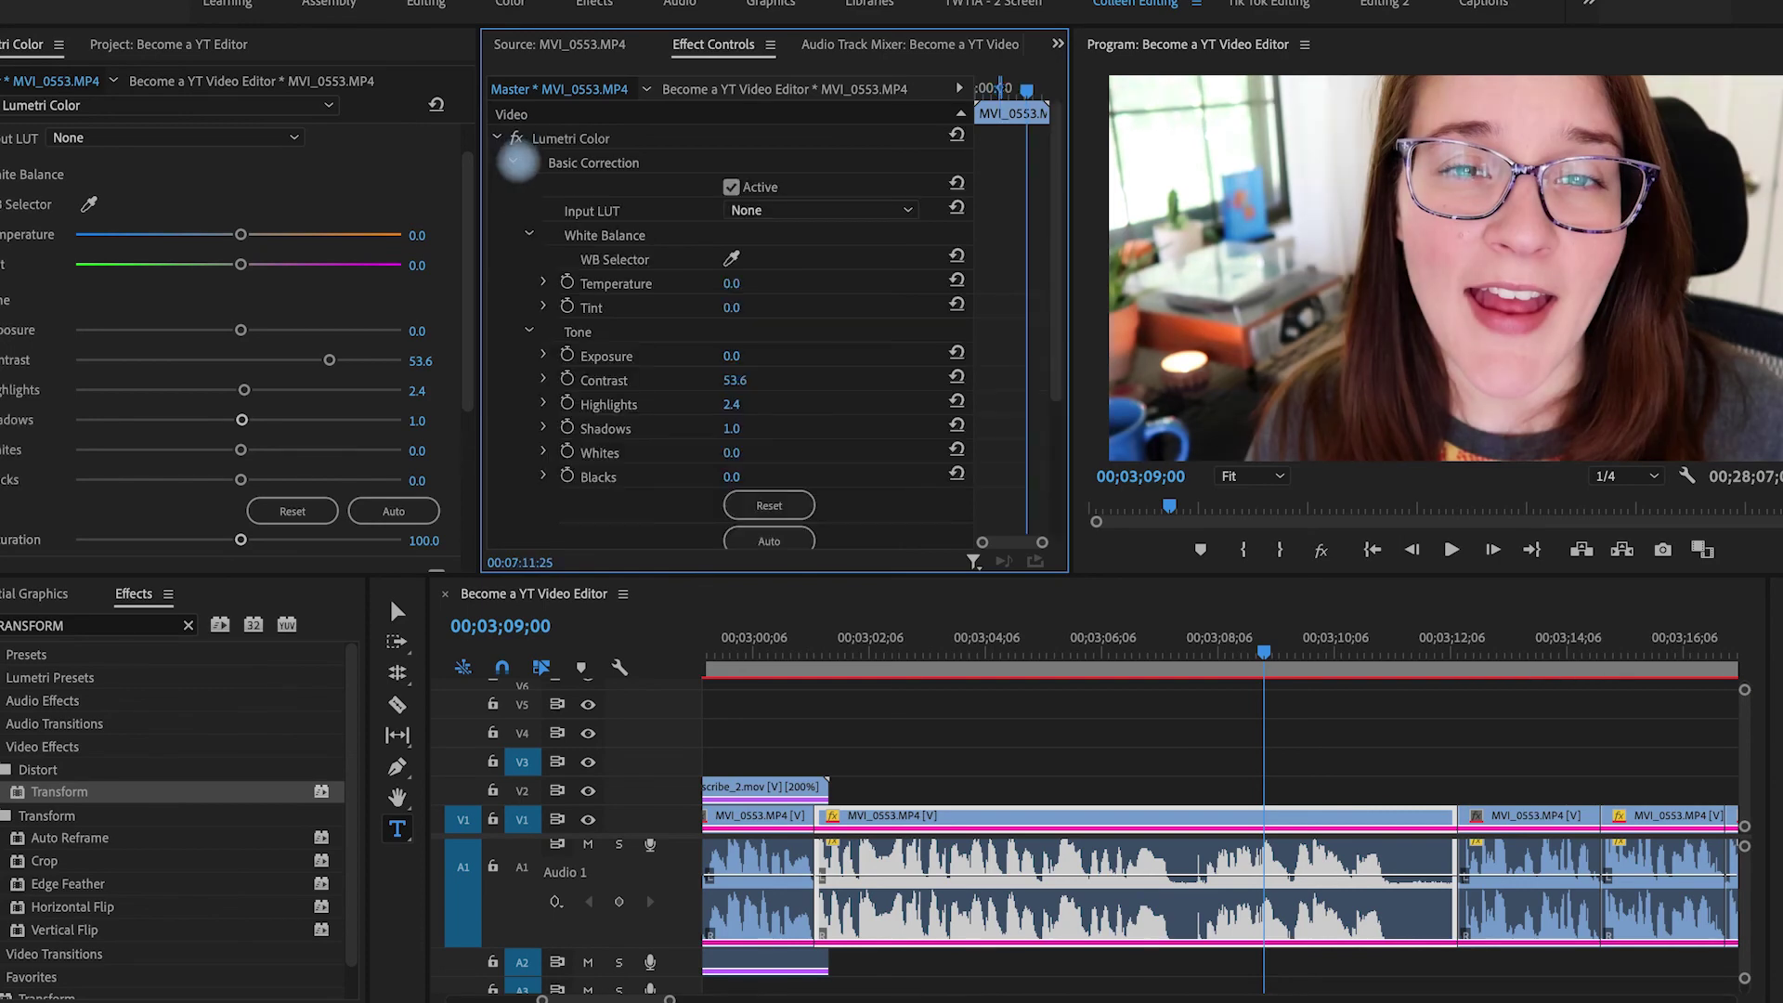